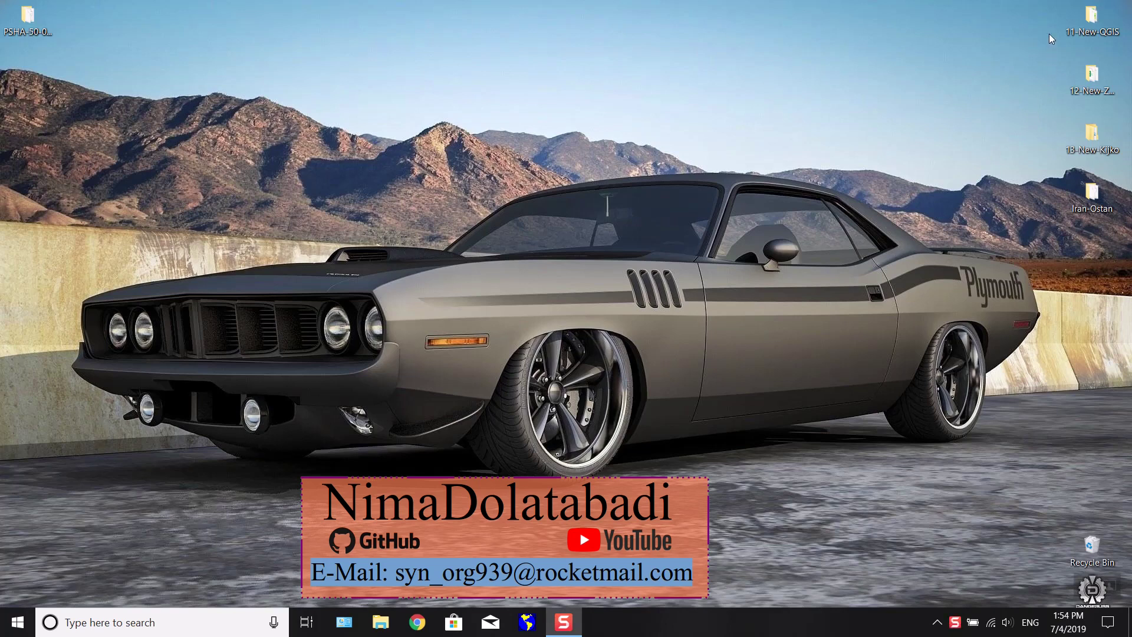
Open the Kerman-All.qgs project from the 11-New-QGIS folder on the desktop.
double_click(1089, 21)
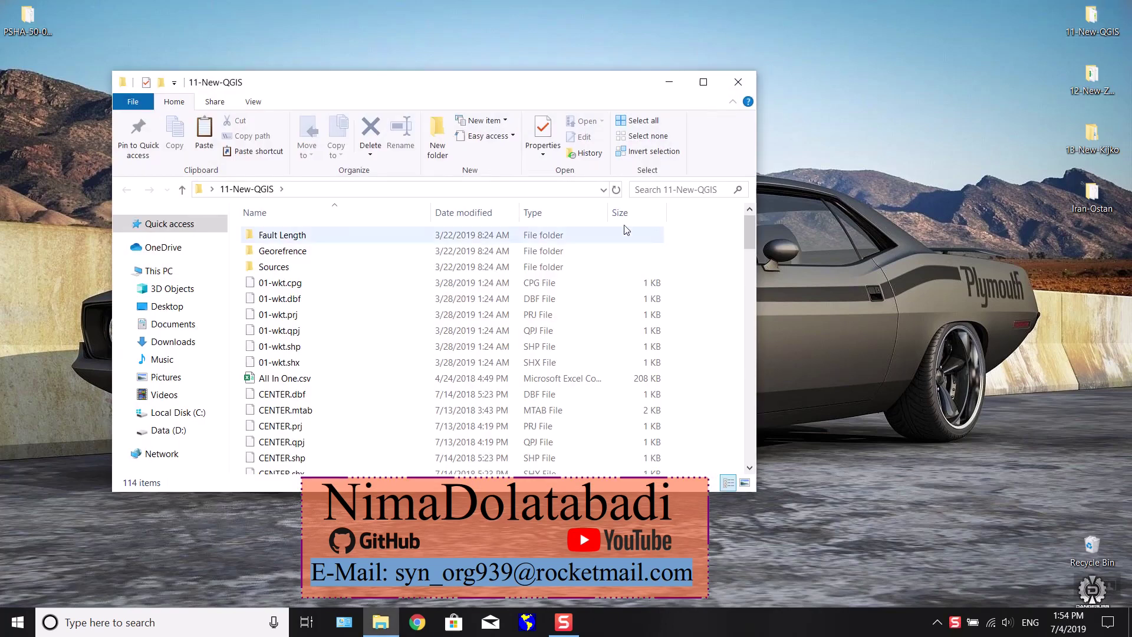
drag(413, 82, 558, 72)
scroll(559, 298, down, 5)
scroll(559, 299, down, 10)
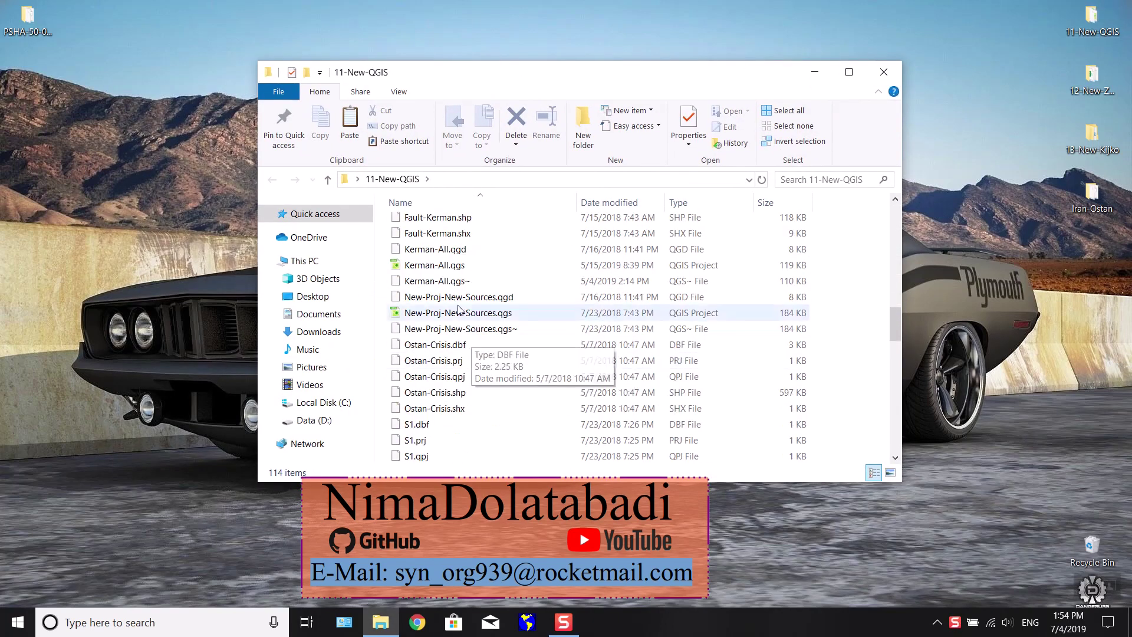
click(459, 266)
double_click(460, 266)
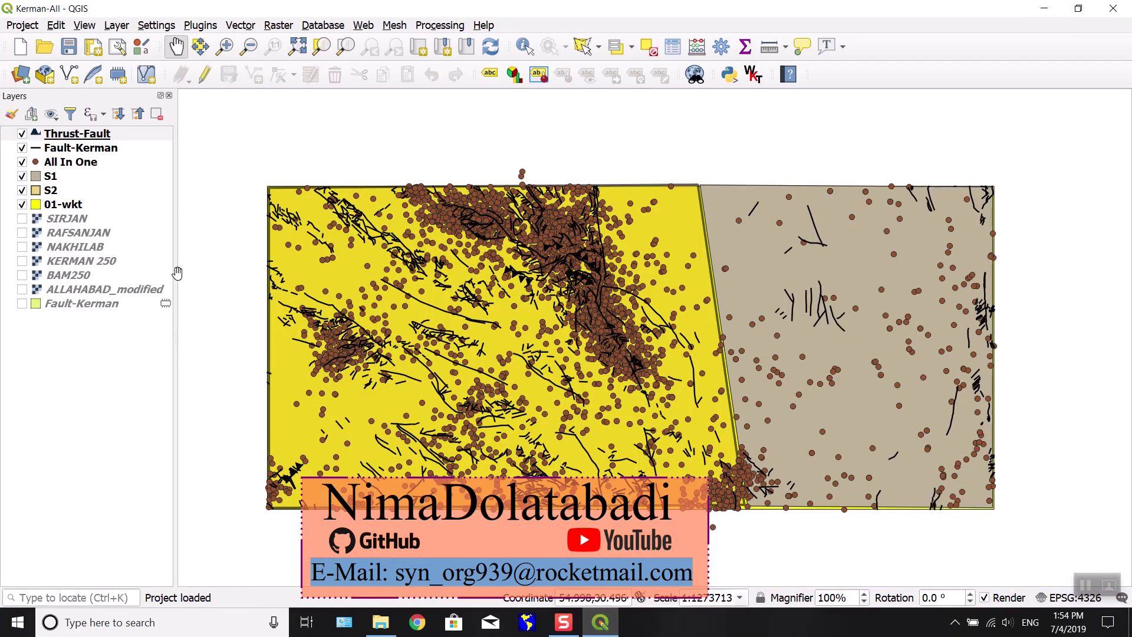
Hide the S2, S1, All In One, Fault-Kerman and Thrust-Fault layers so only 01-wkt is displayed.
click(22, 189)
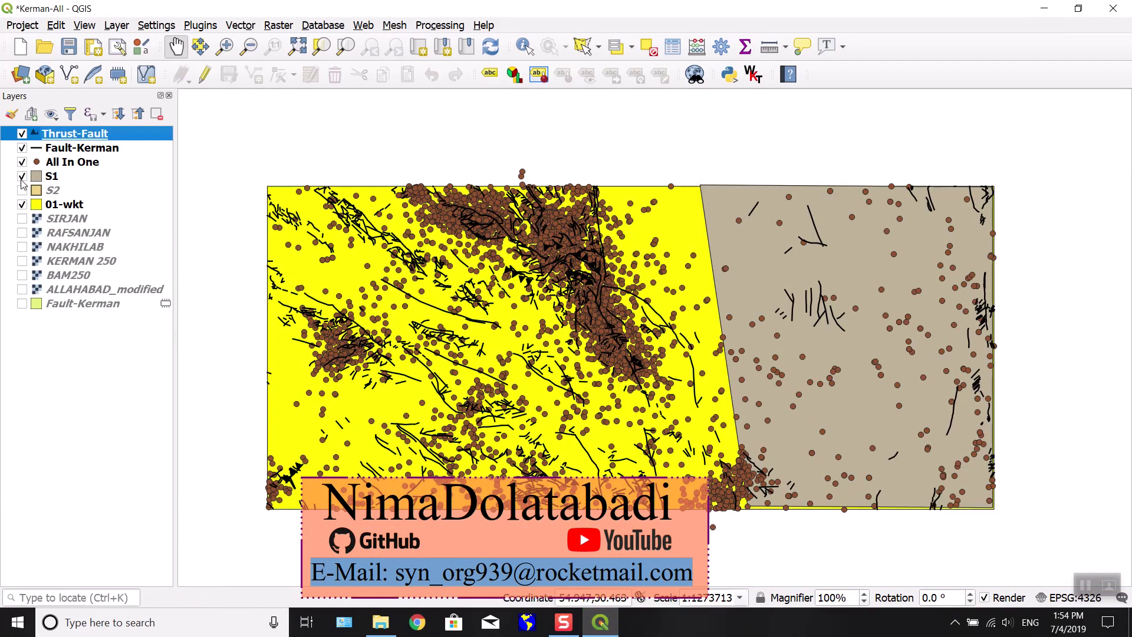
click(22, 175)
click(23, 162)
click(22, 148)
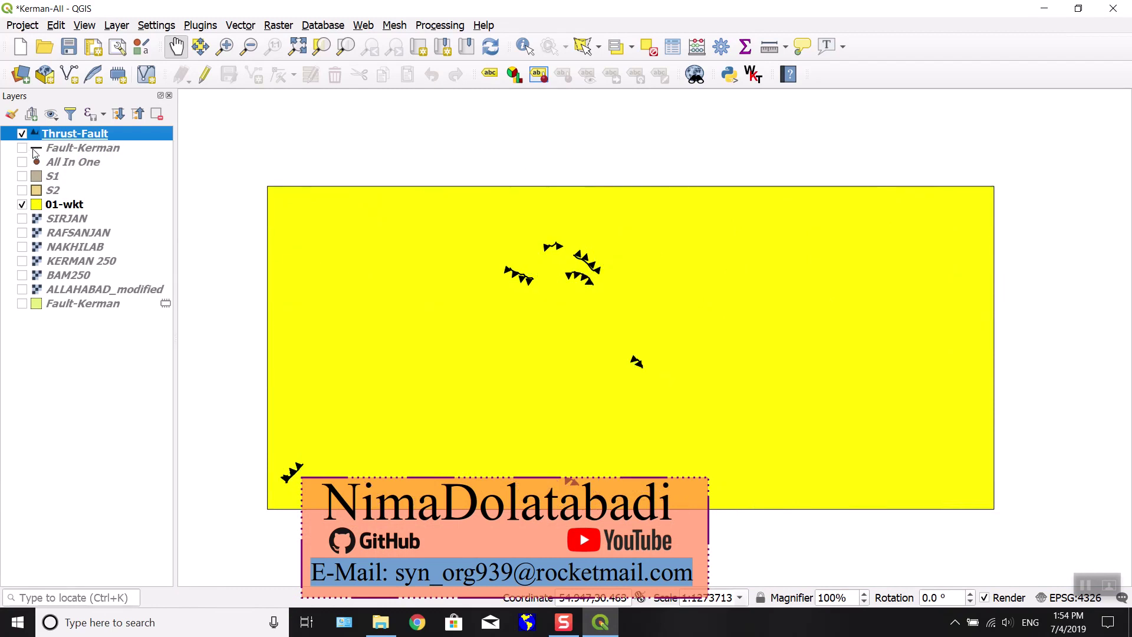
click(22, 134)
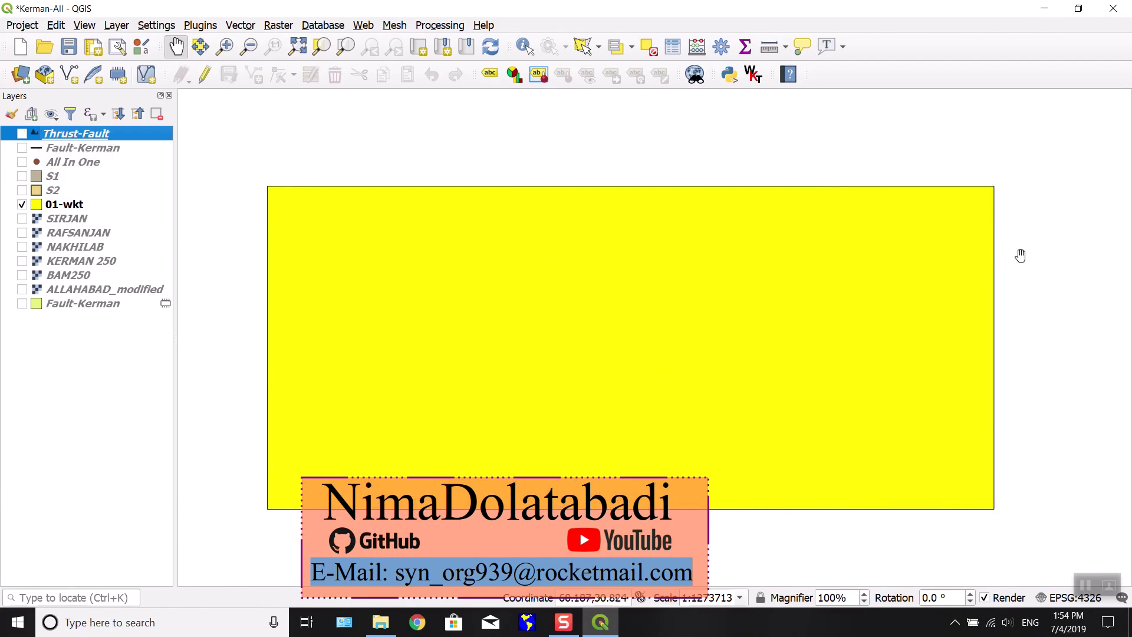
Add Ostan.shp from the desktop's Iran-Ostan folder to the project as a vector layer.
click(118, 26)
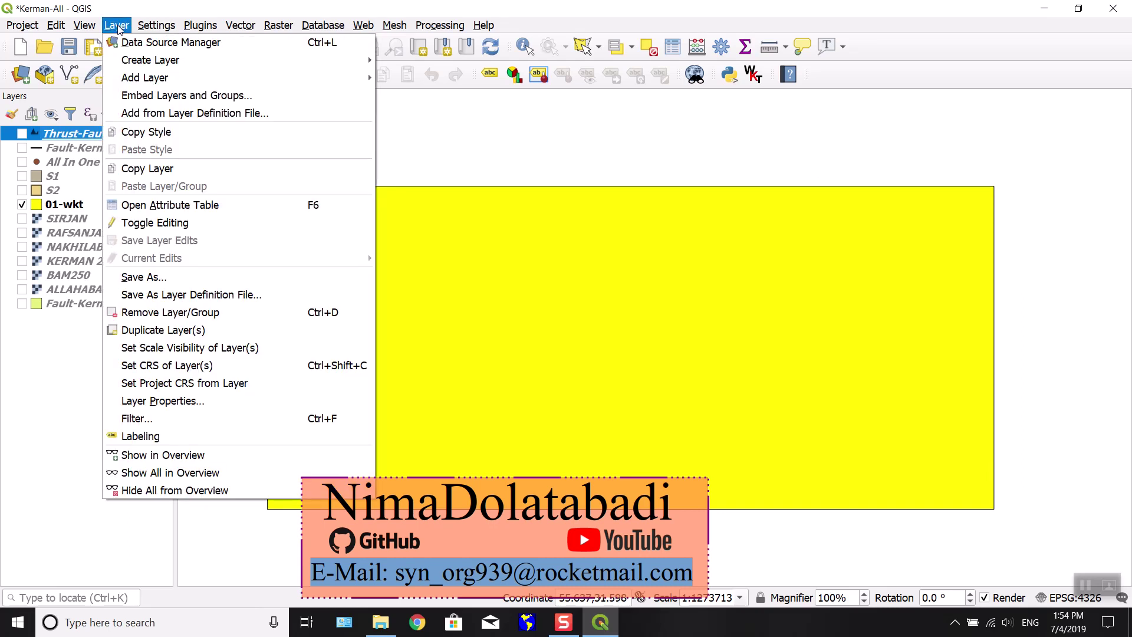
mouse_move(151, 83)
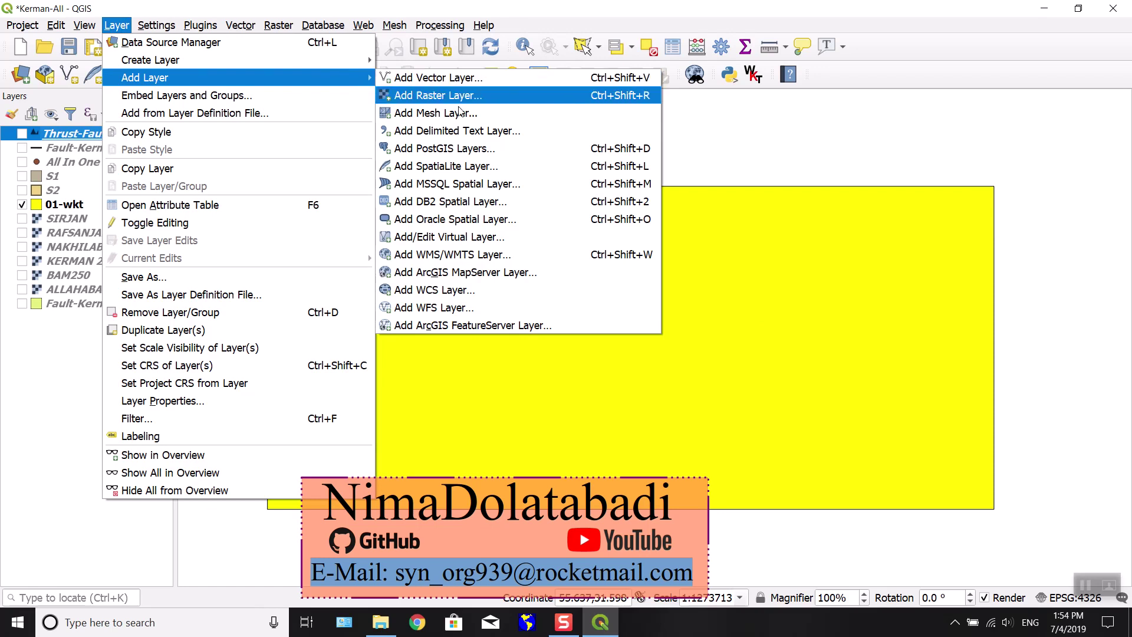
click(460, 79)
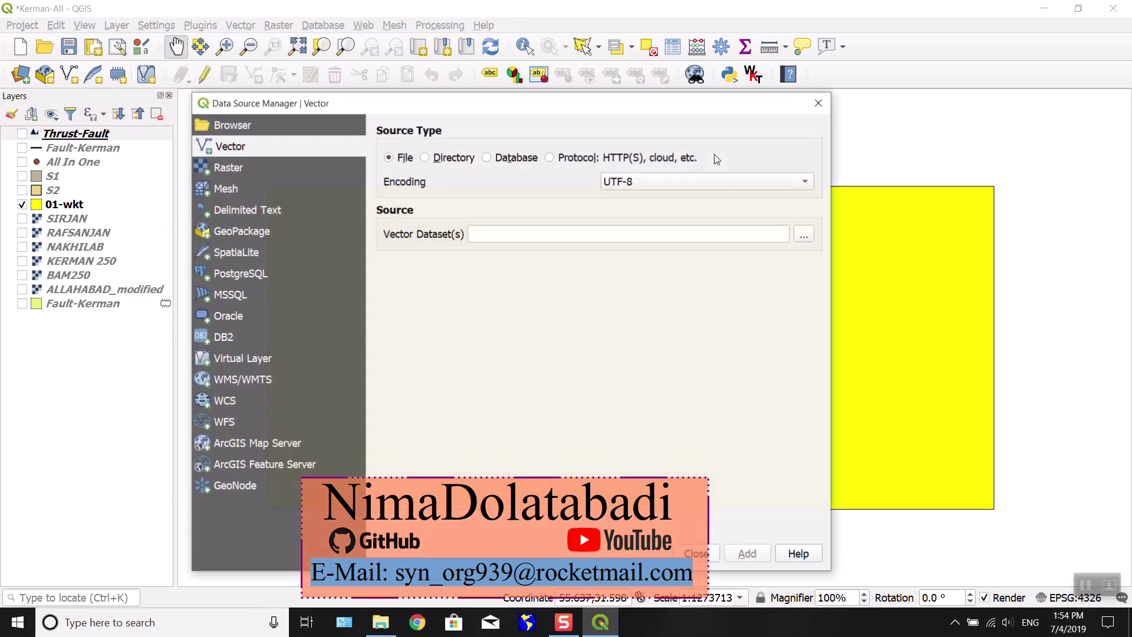
click(804, 234)
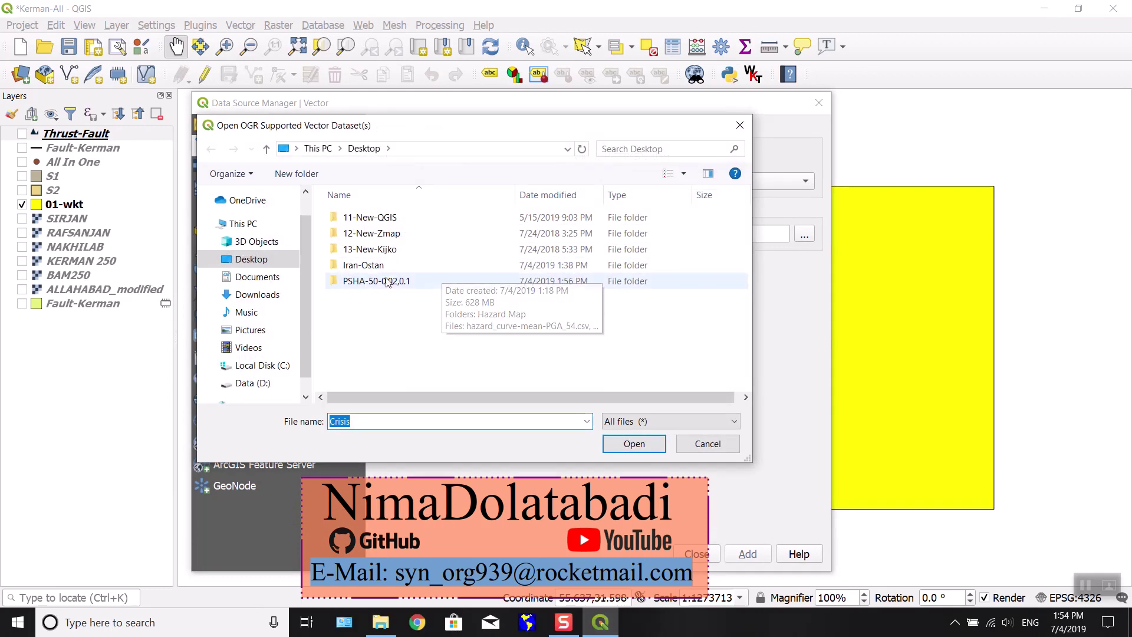
click(384, 266)
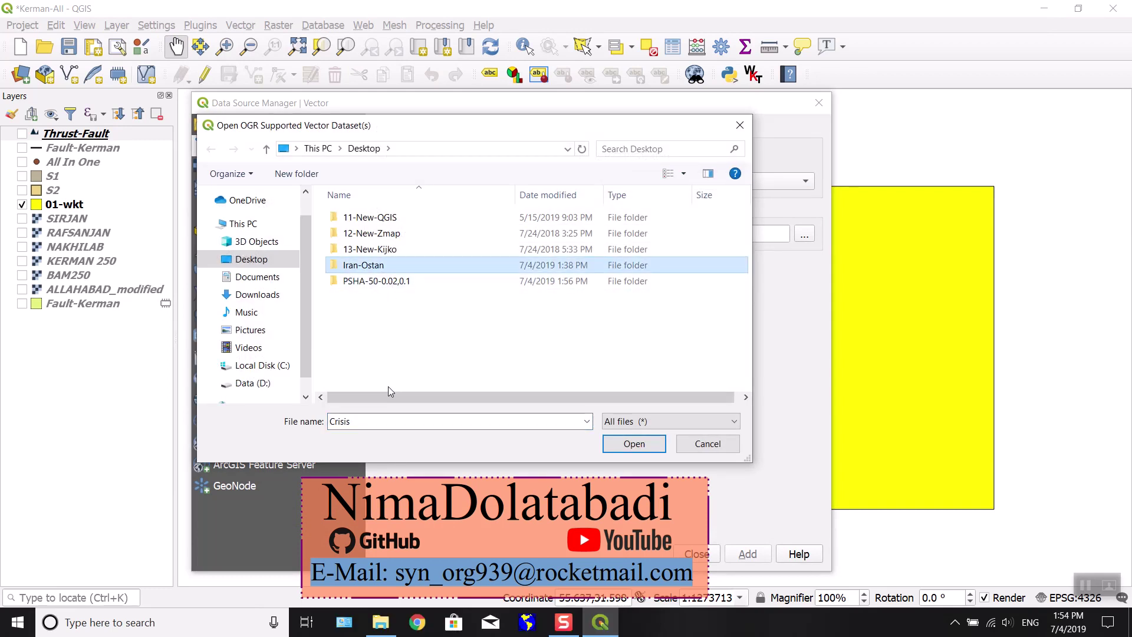
double_click(383, 269)
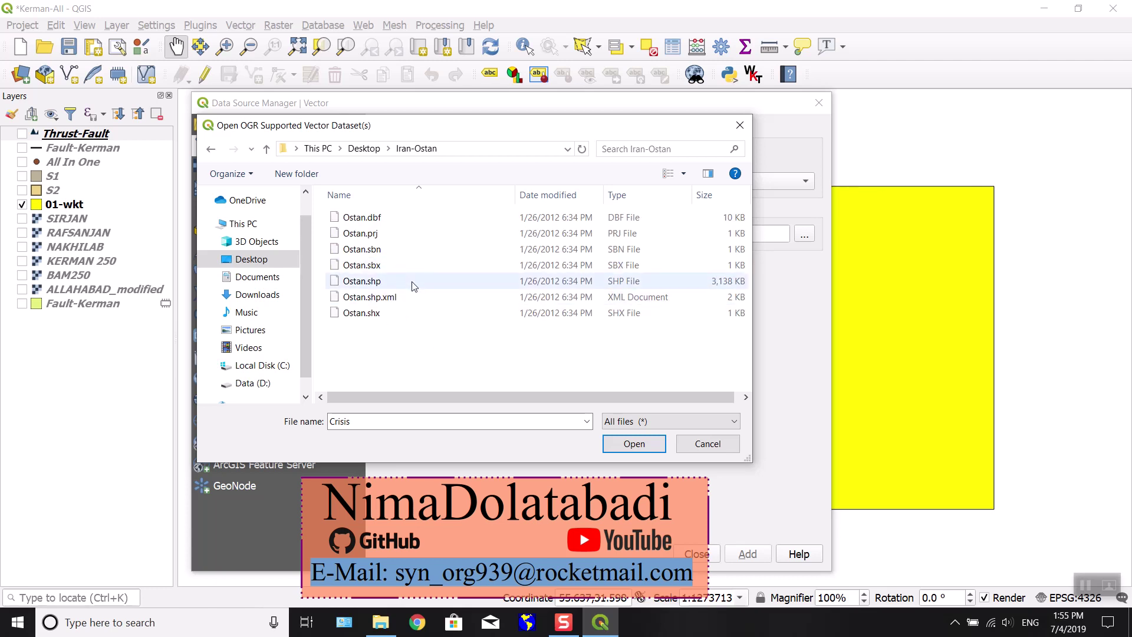
click(371, 282)
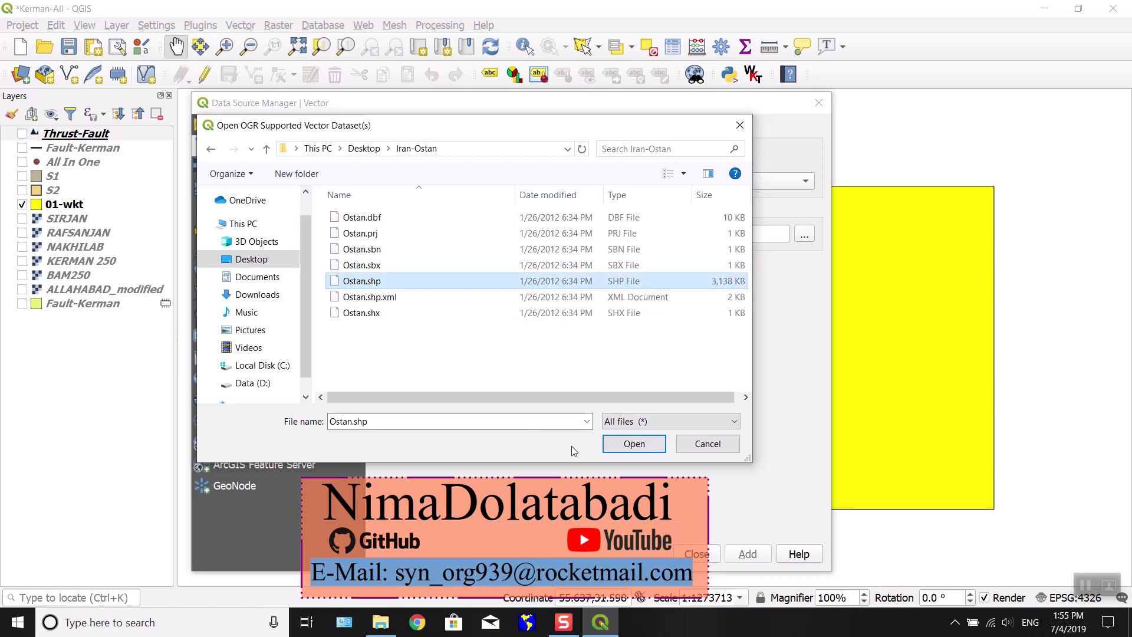
click(635, 444)
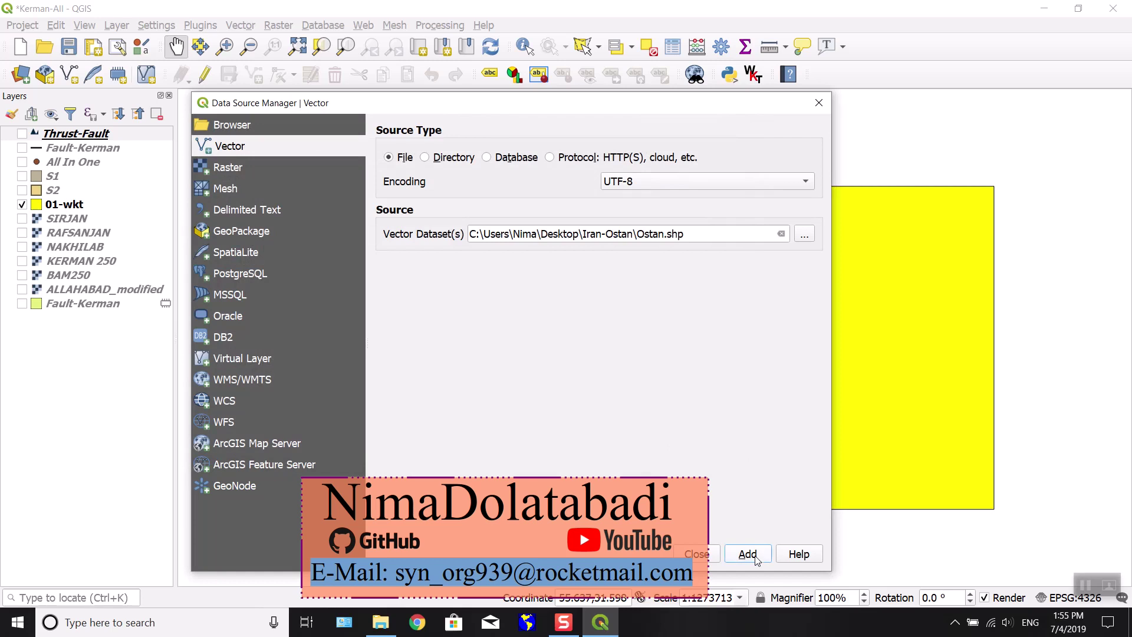
click(748, 553)
click(701, 555)
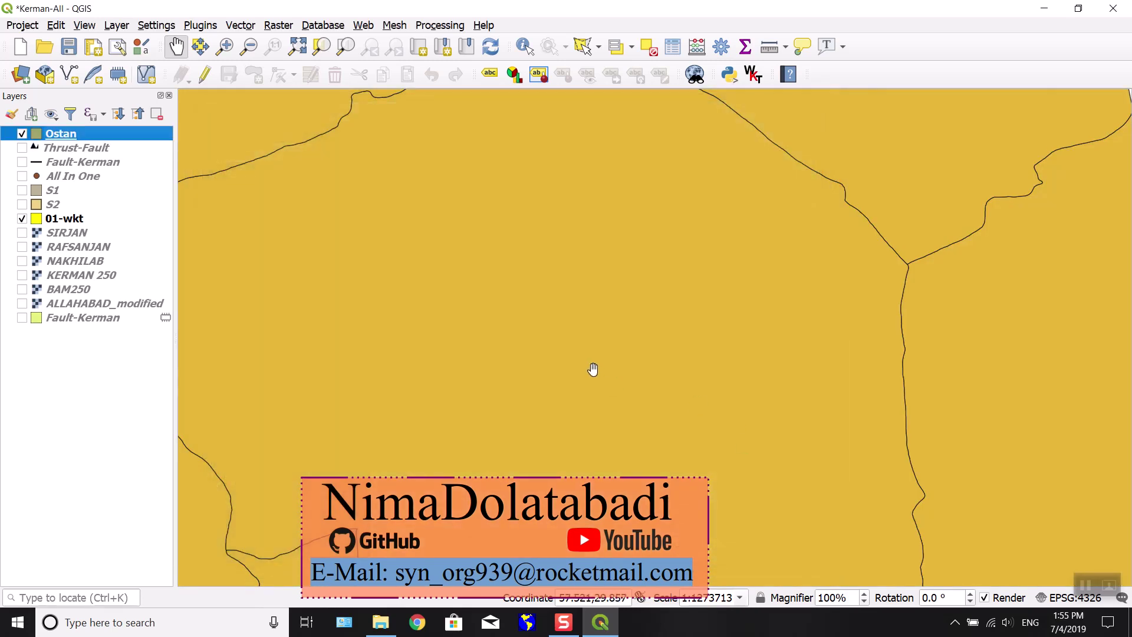
Move the Ostan layer directly below 01-wkt in the layer order.
scroll(587, 369, down, 2)
scroll(573, 354, down, 2)
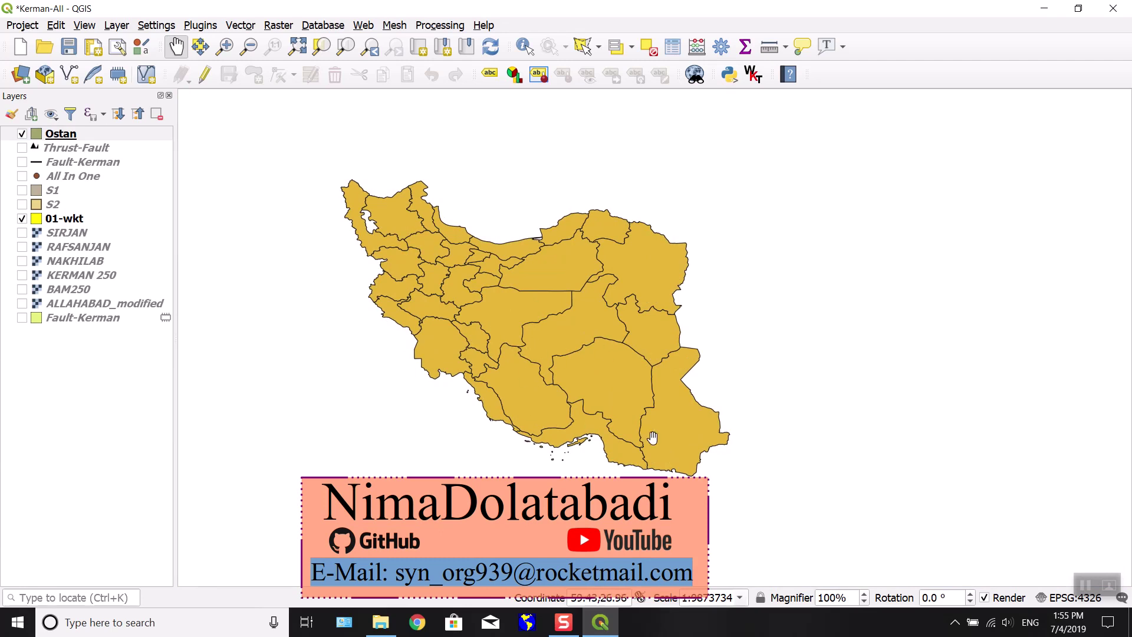
scroll(576, 356, up, 2)
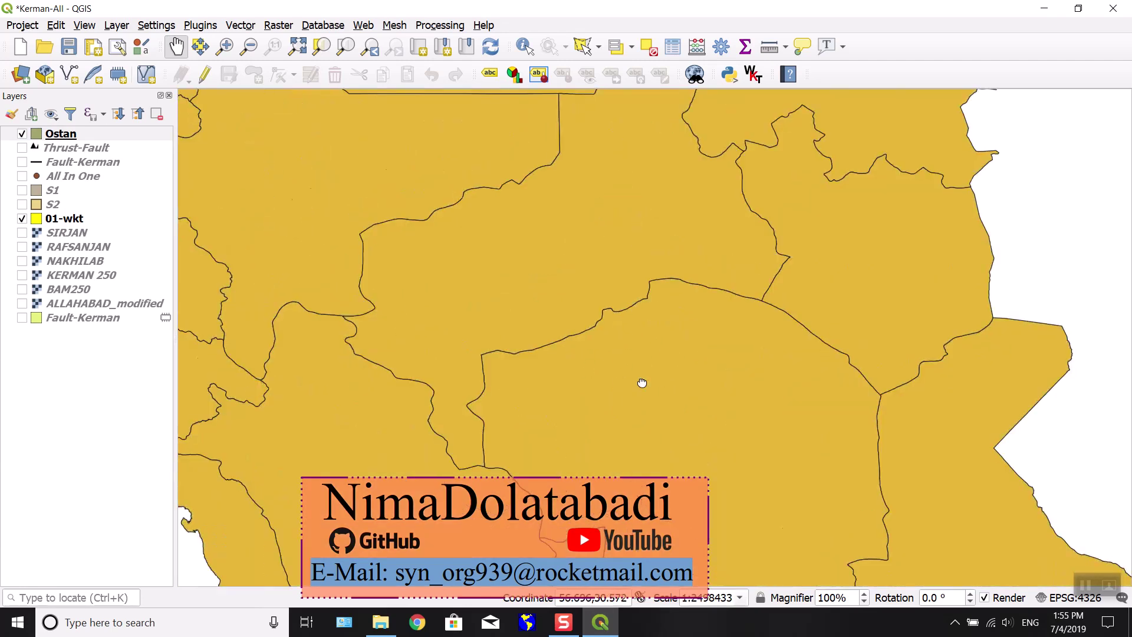
drag(61, 134, 66, 227)
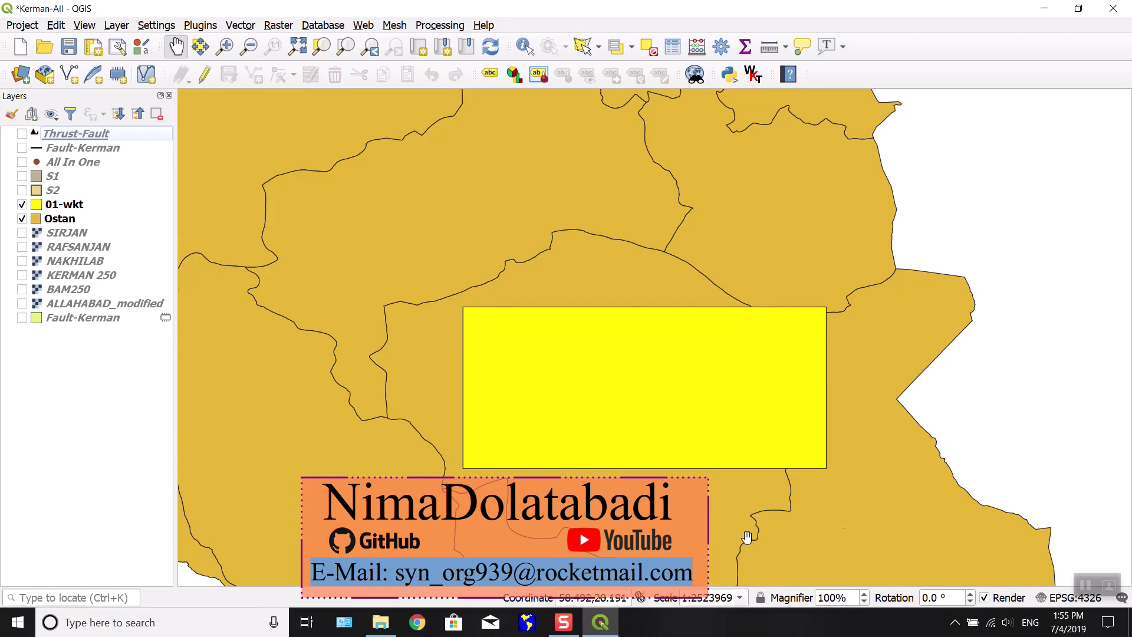
drag(678, 389, 619, 346)
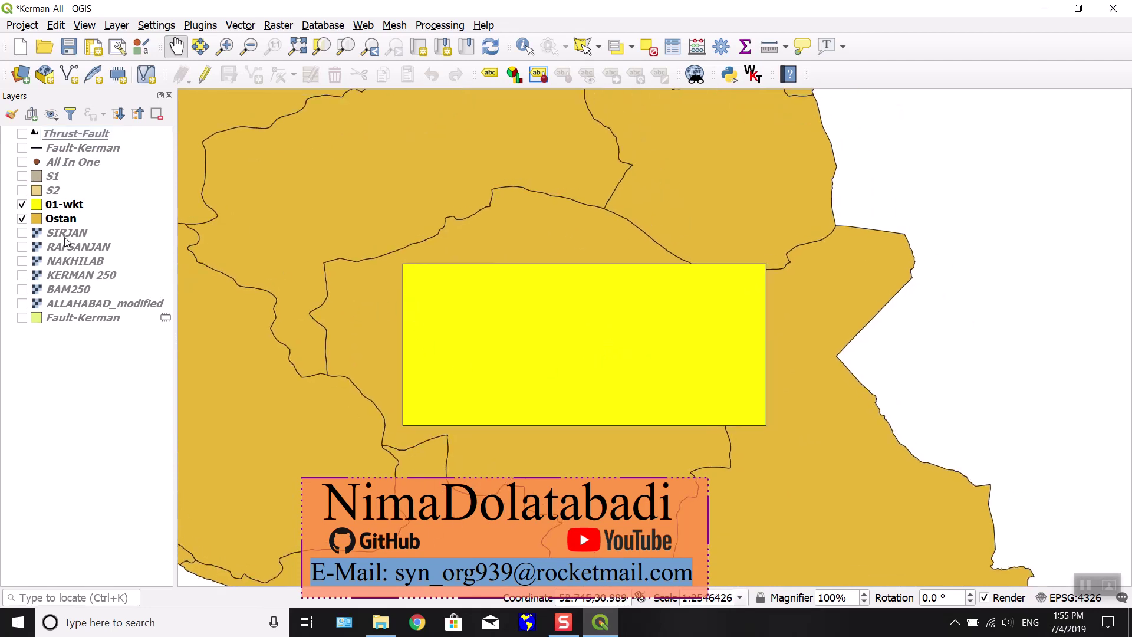
click(59, 205)
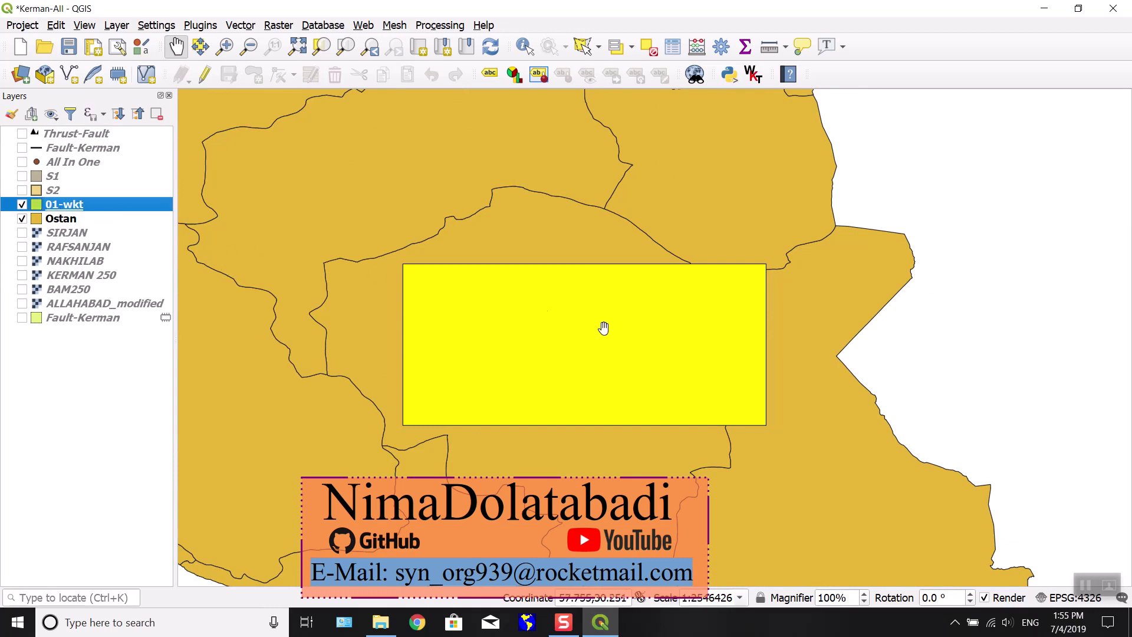
drag(678, 341, 657, 321)
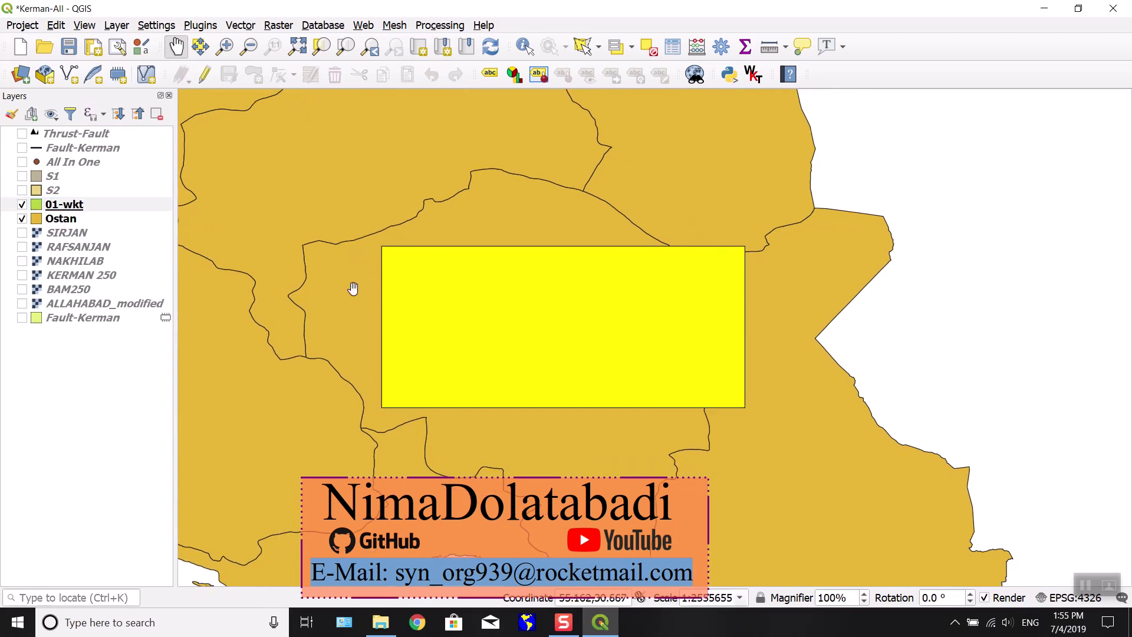
drag(769, 434, 716, 439)
drag(695, 387, 742, 404)
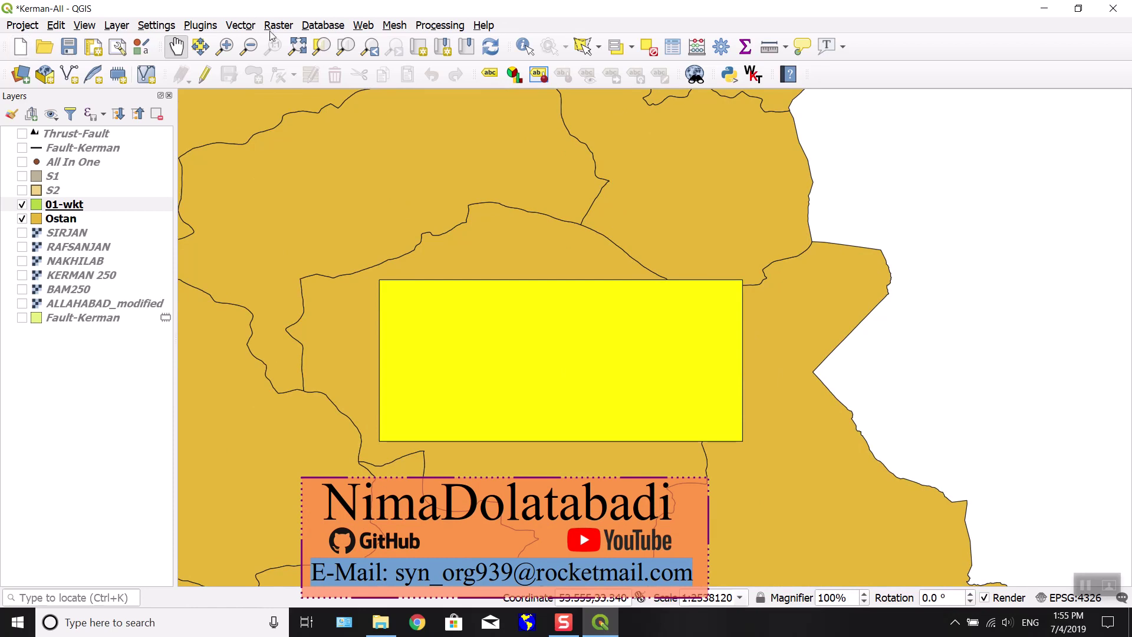
Clip the Ostan layer with 01-wkt as the overlay, outputting a temporary layer.
click(239, 26)
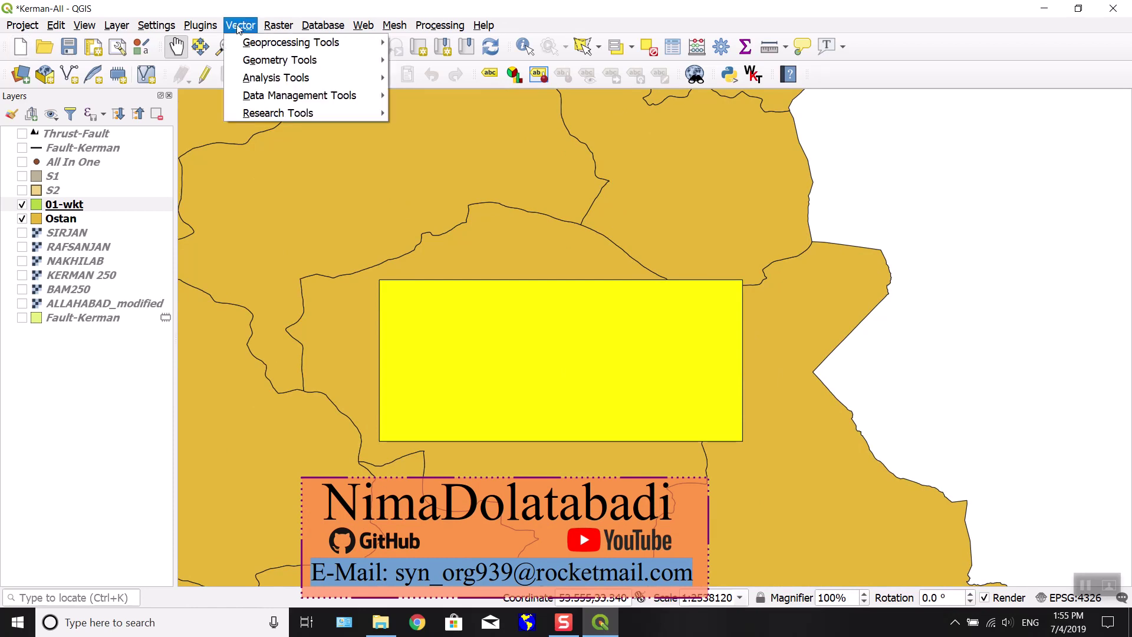
mouse_move(301, 44)
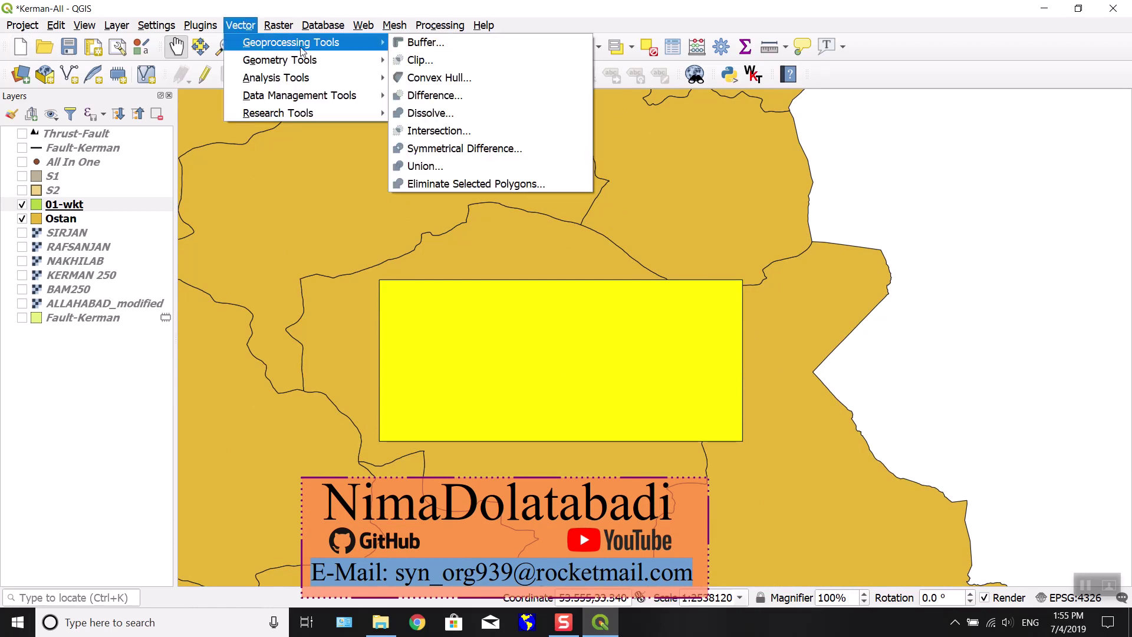
click(437, 60)
drag(545, 149, 808, 144)
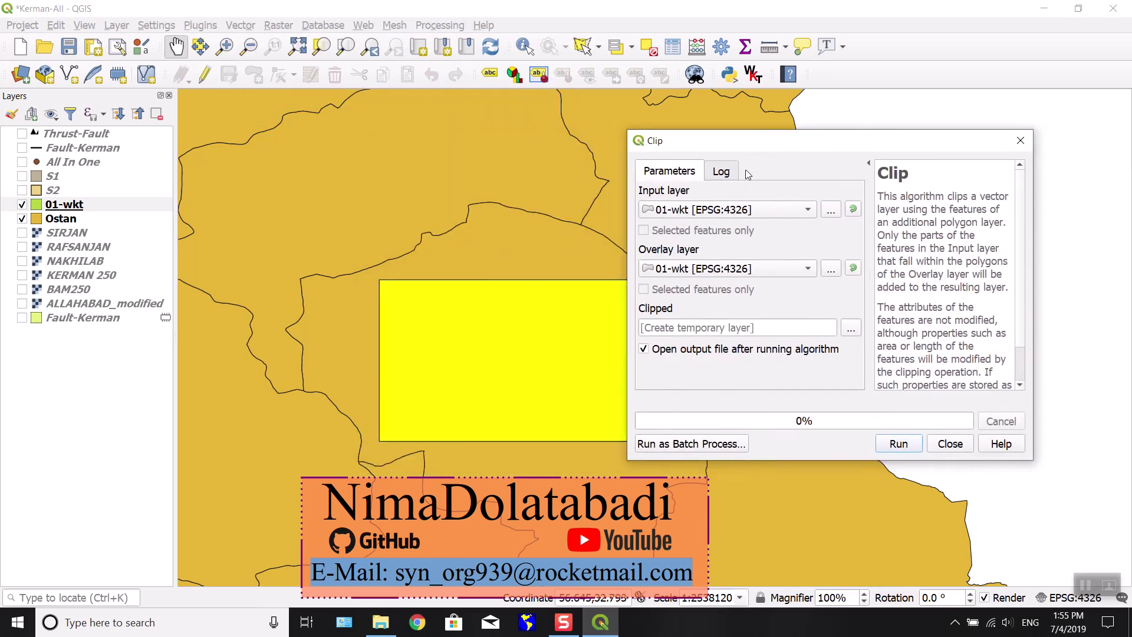
click(688, 213)
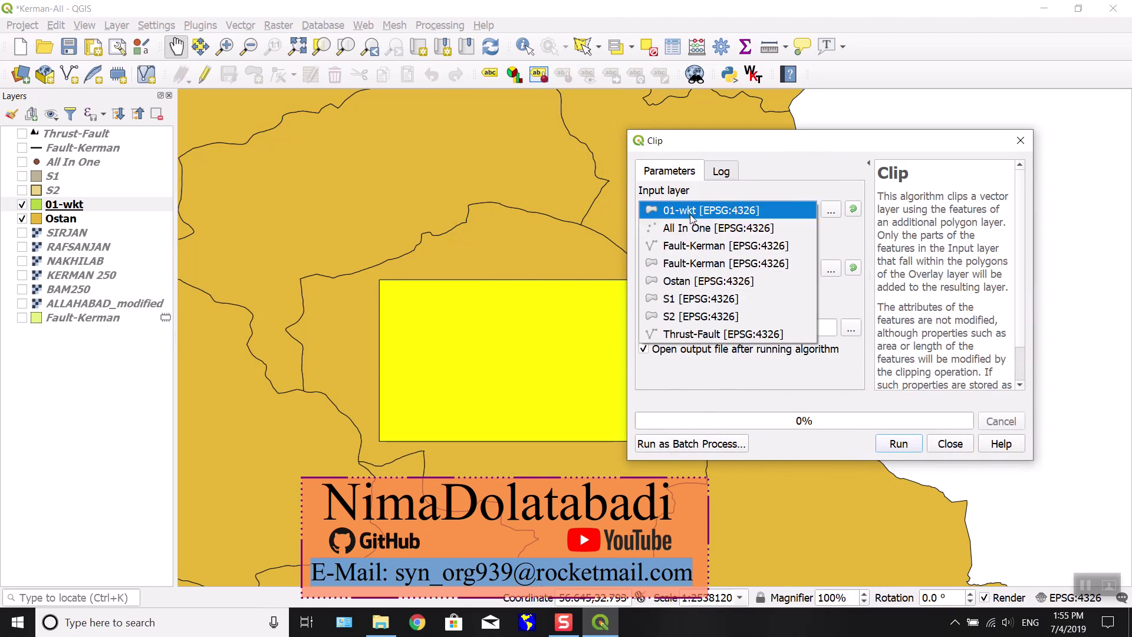
click(705, 282)
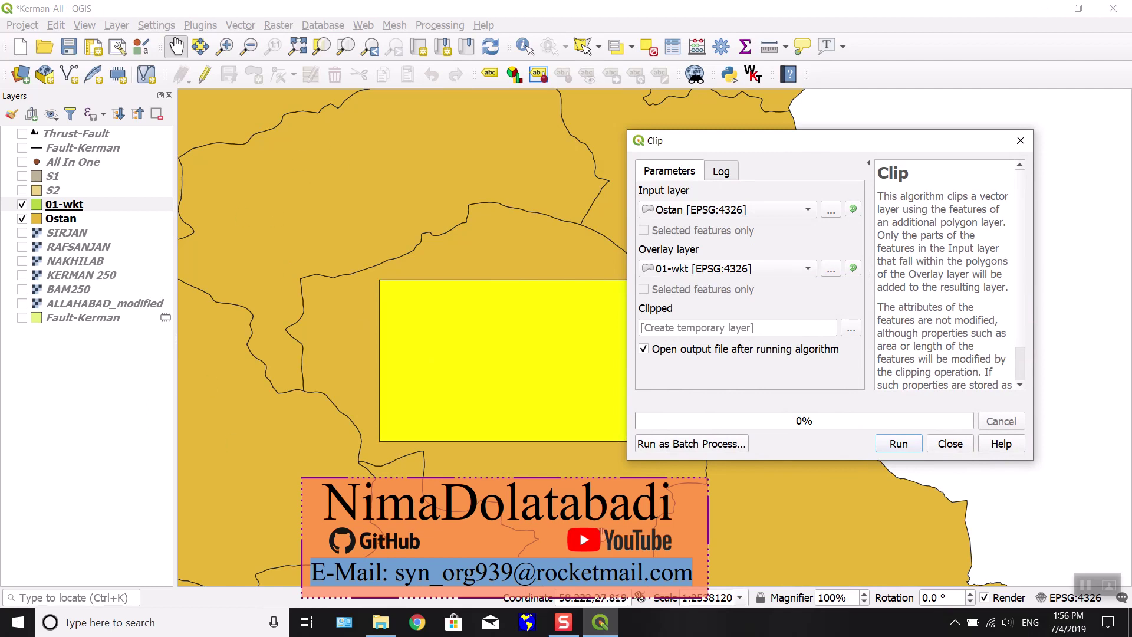
click(713, 270)
click(713, 270)
click(907, 451)
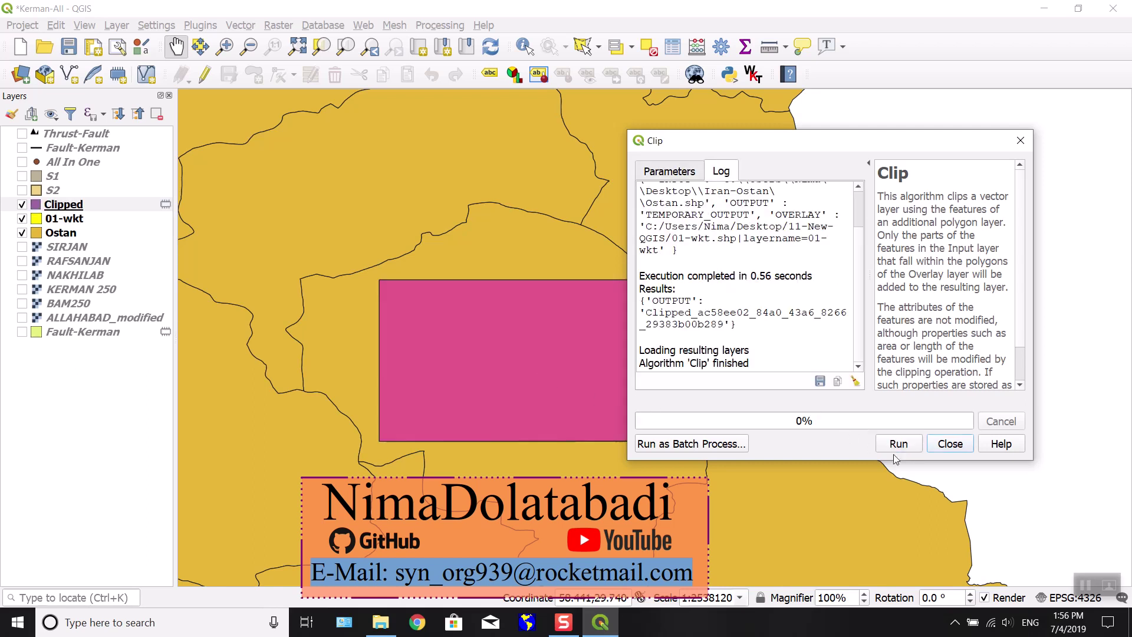
click(943, 445)
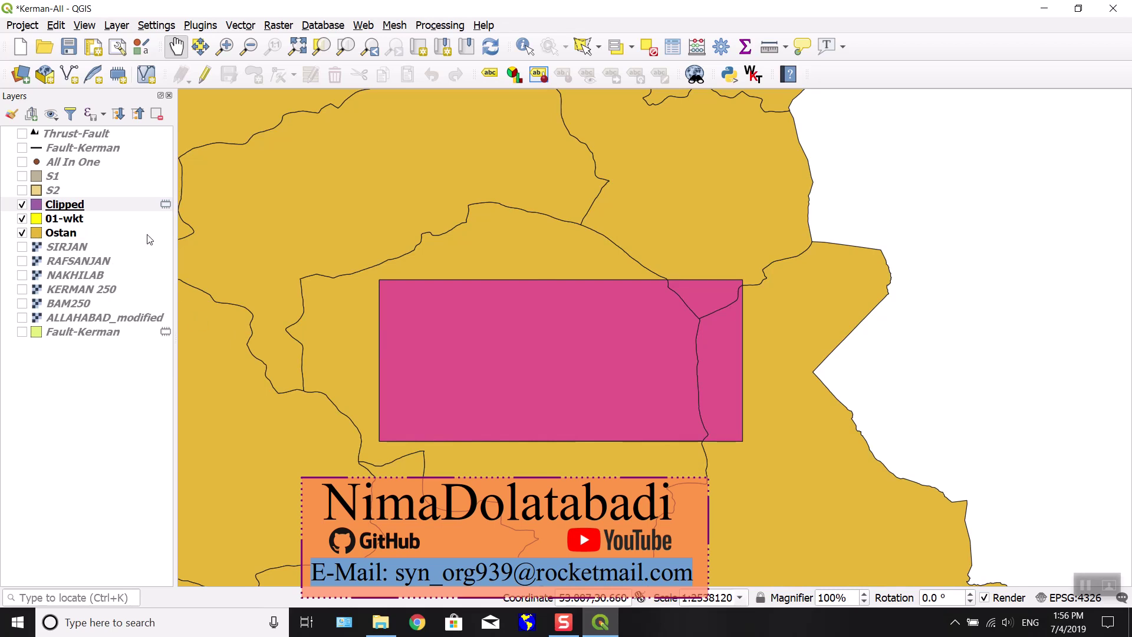
Hide the Ostan layer and zoom the map to the extent of the Clipped layer.
click(24, 233)
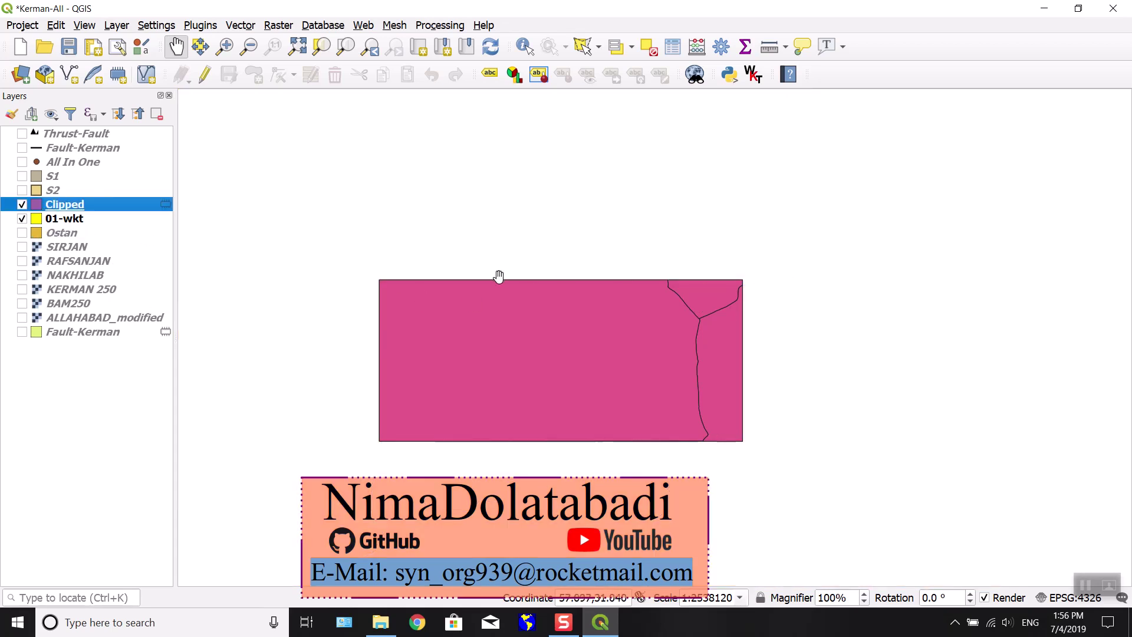
right_click(88, 204)
click(109, 210)
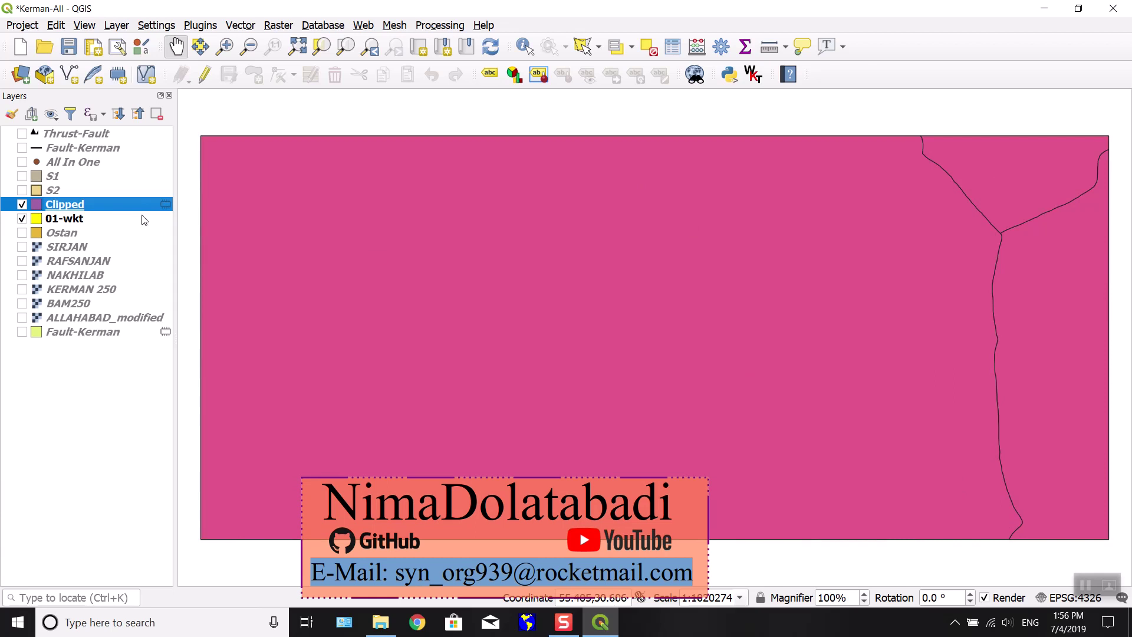
Start exporting the Clipped layer to a file and create a desktop folder named crisis as its destination.
right_click(62, 207)
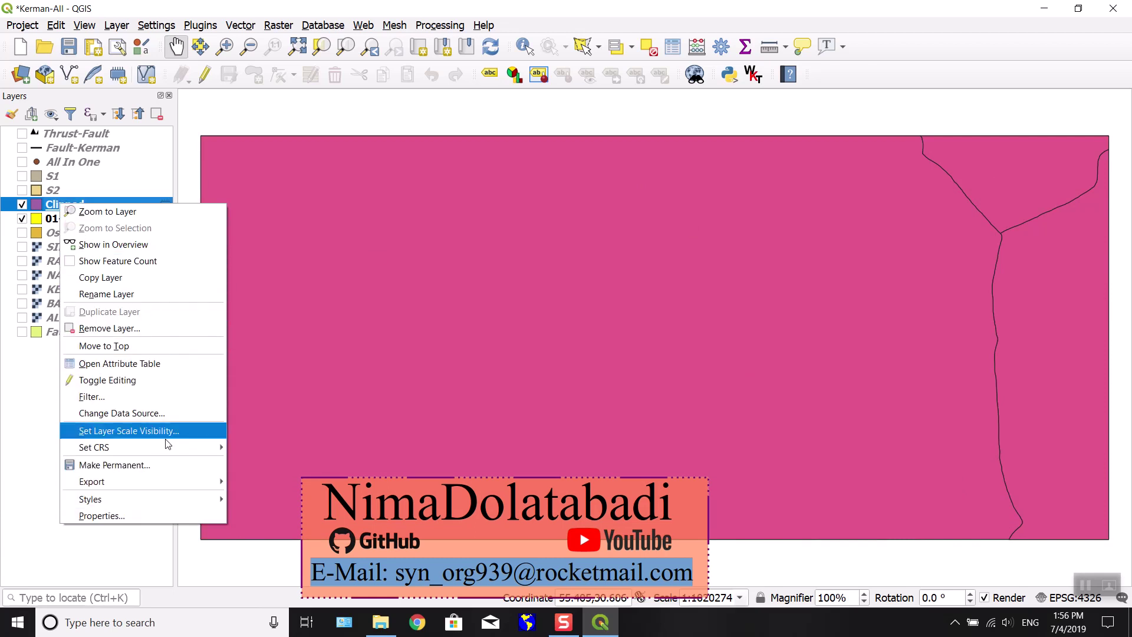
mouse_move(158, 491)
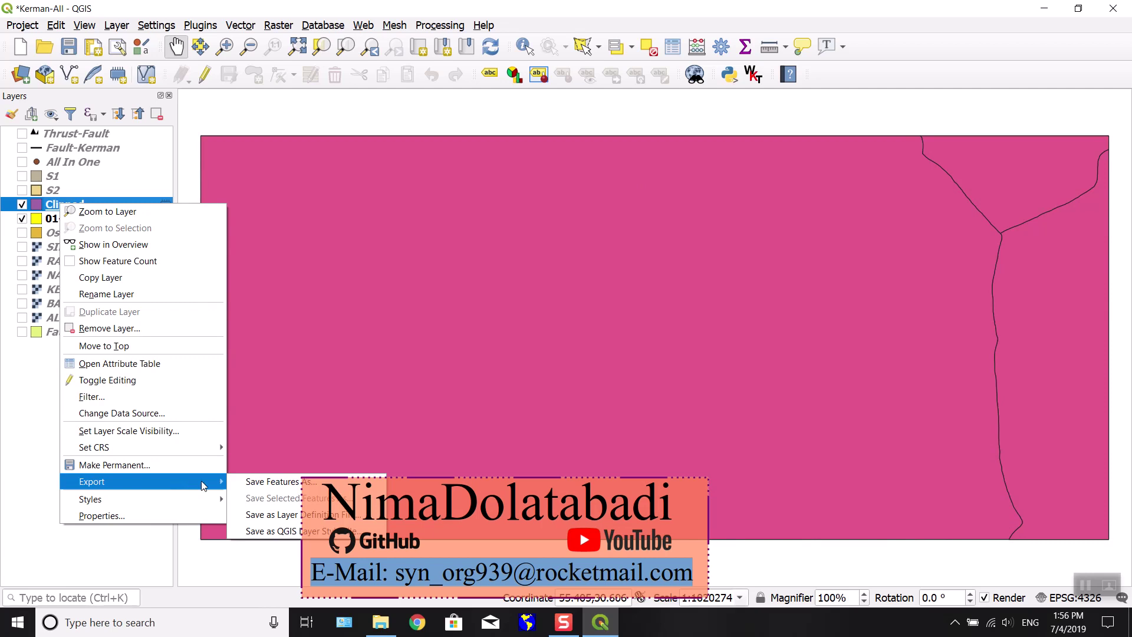
click(82, 191)
right_click(69, 212)
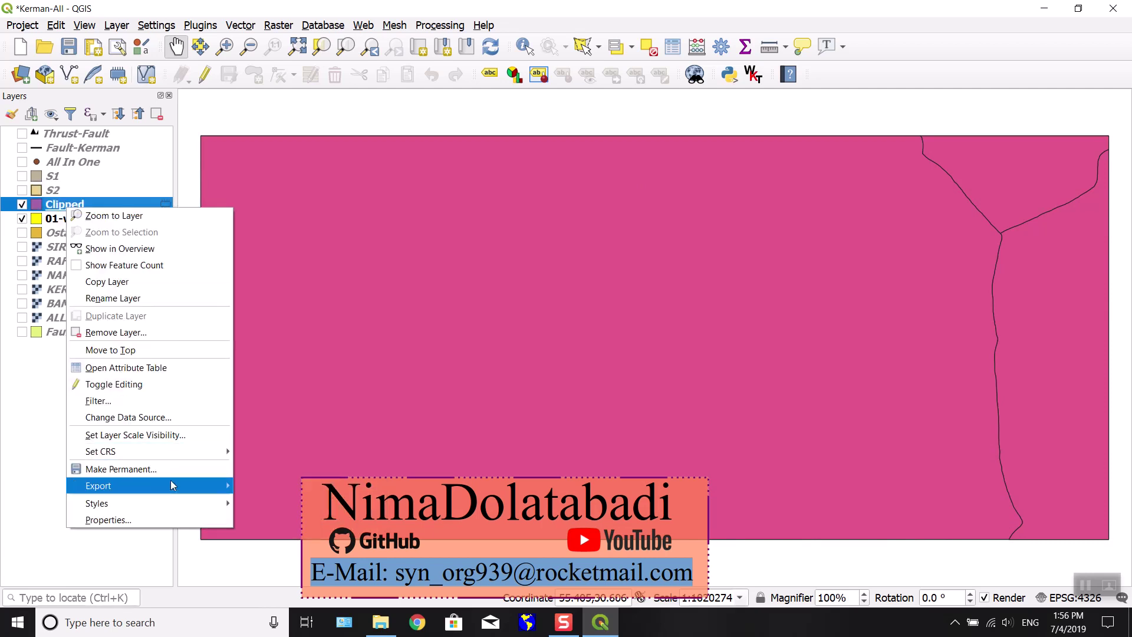
click(374, 437)
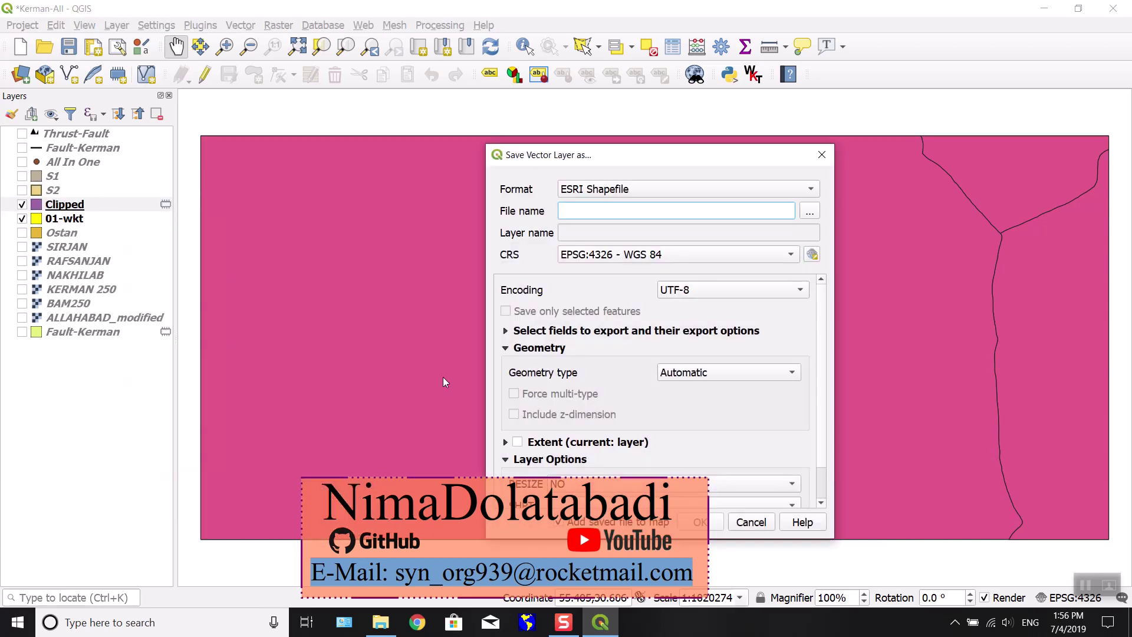
click(809, 213)
click(688, 379)
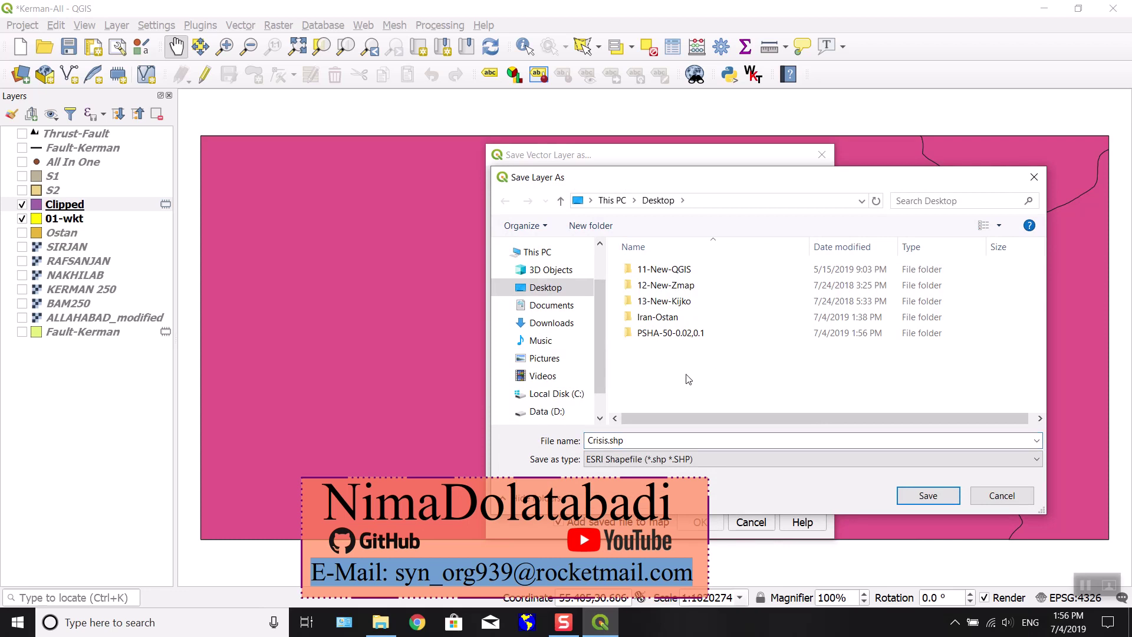
key(ctrl+shift+n)
text(crisis)
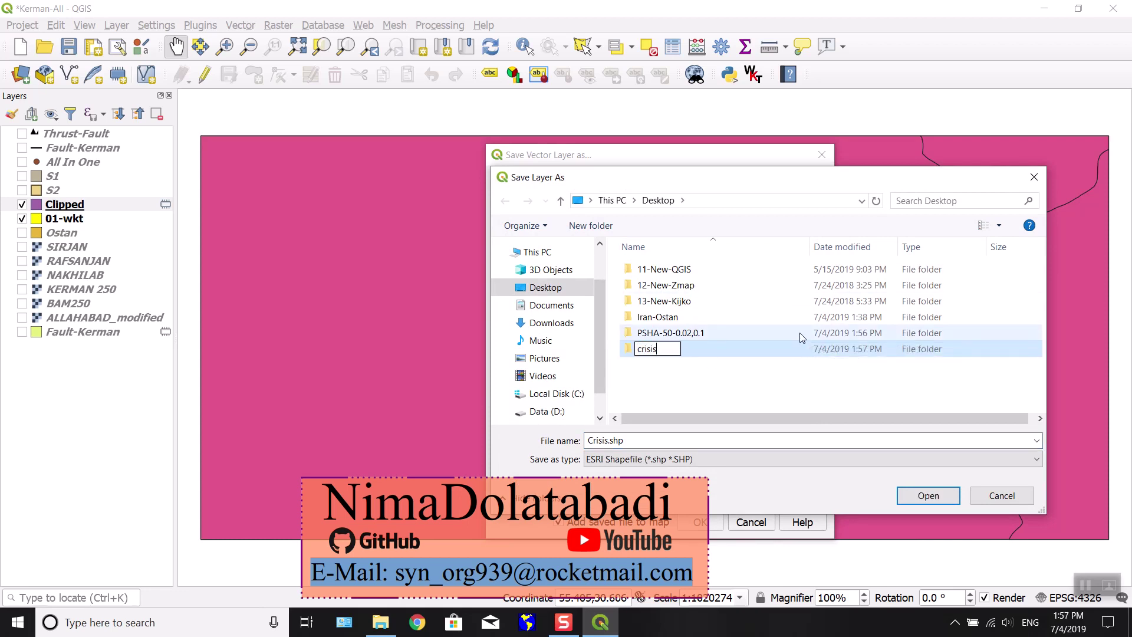
key(Return)
key(Return)
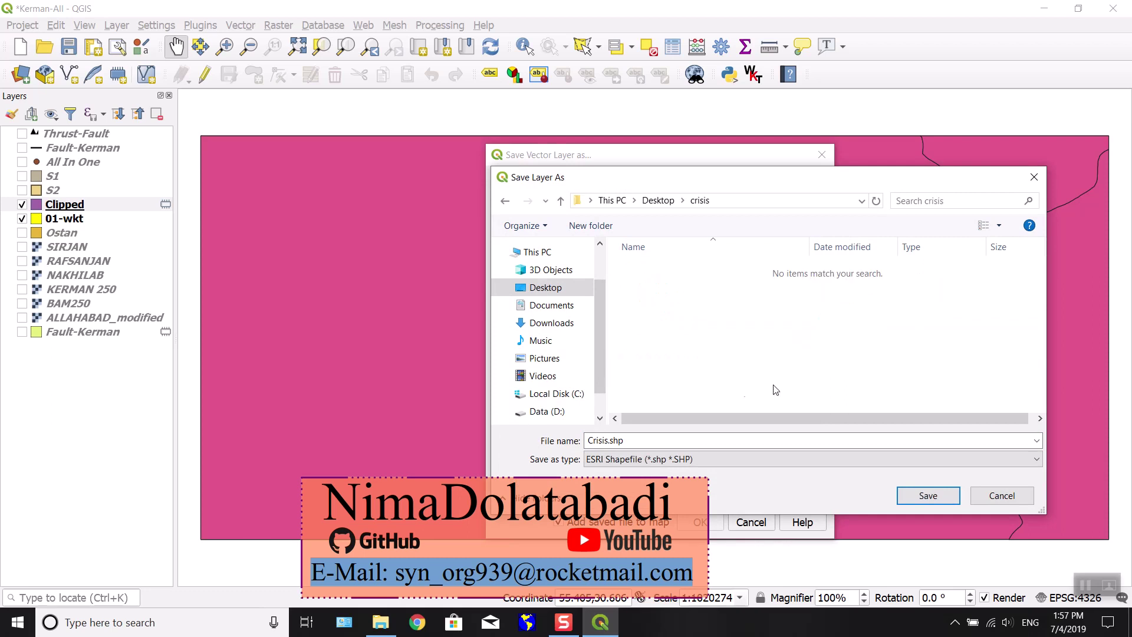
Export the Clipped layer as an ESRI Shapefile named ostan in the crisis folder, with CRS EPSG:4326 - WGS 84.
text(ostan)
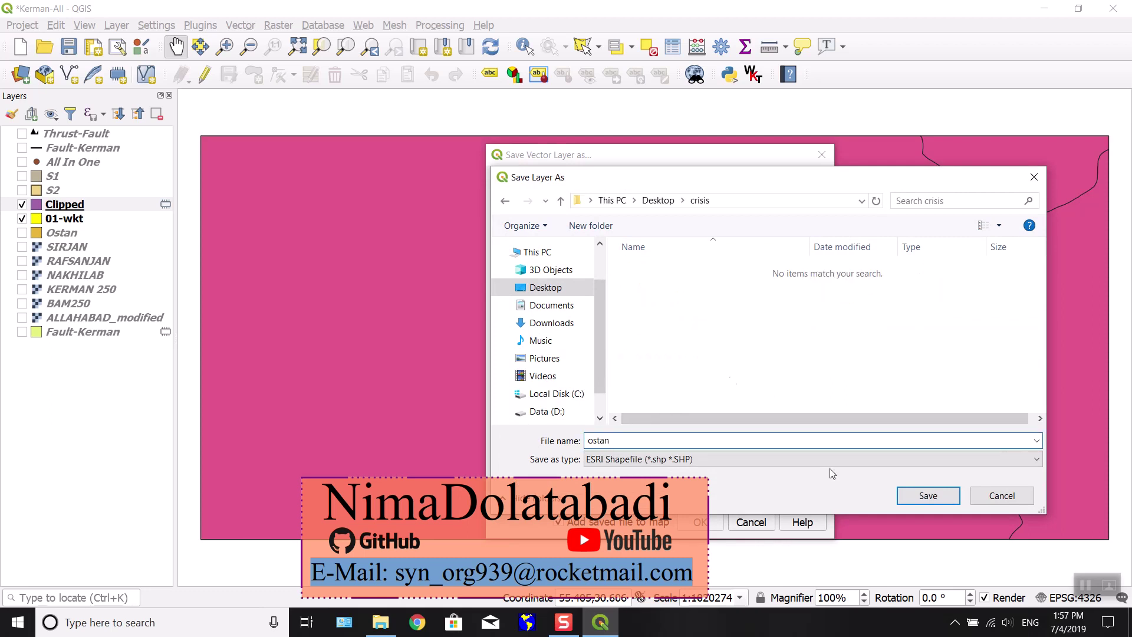
click(920, 498)
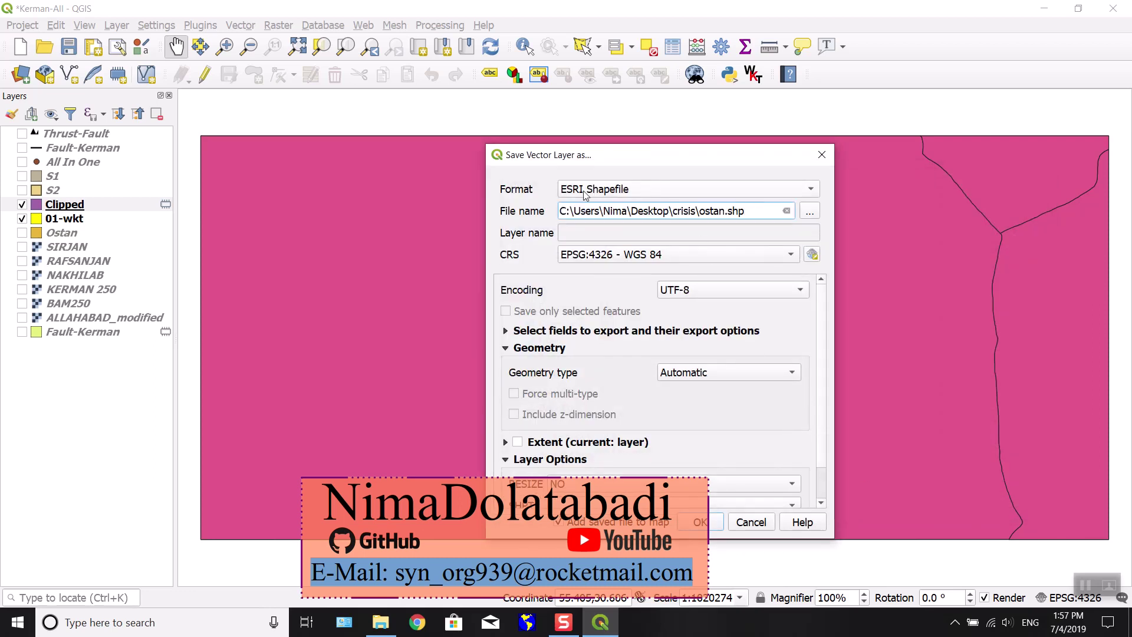
click(639, 186)
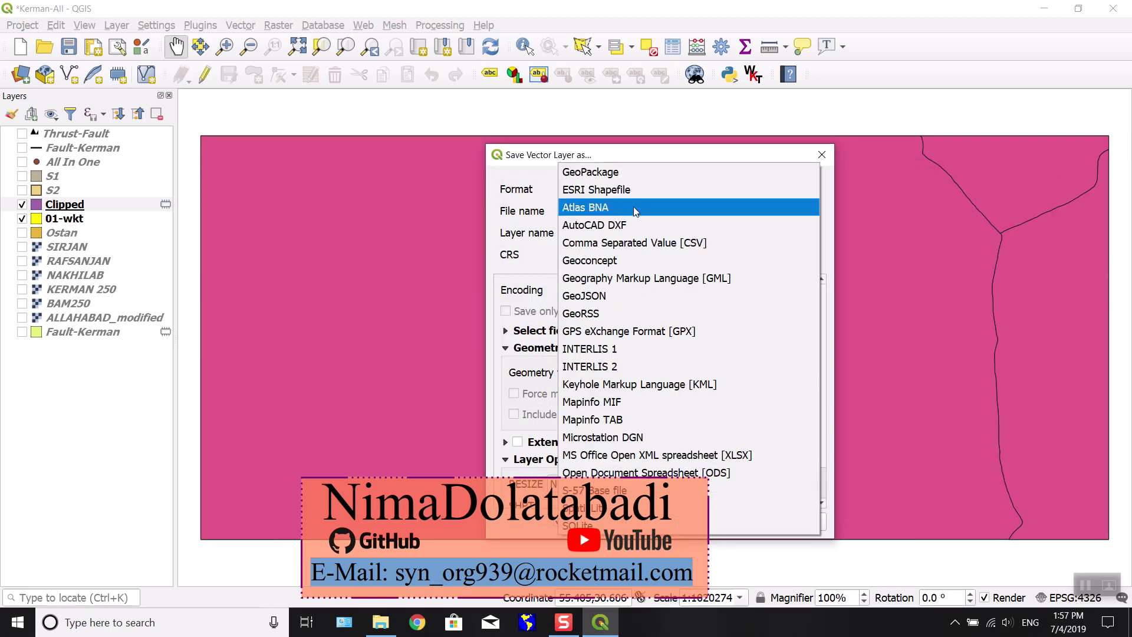
click(632, 191)
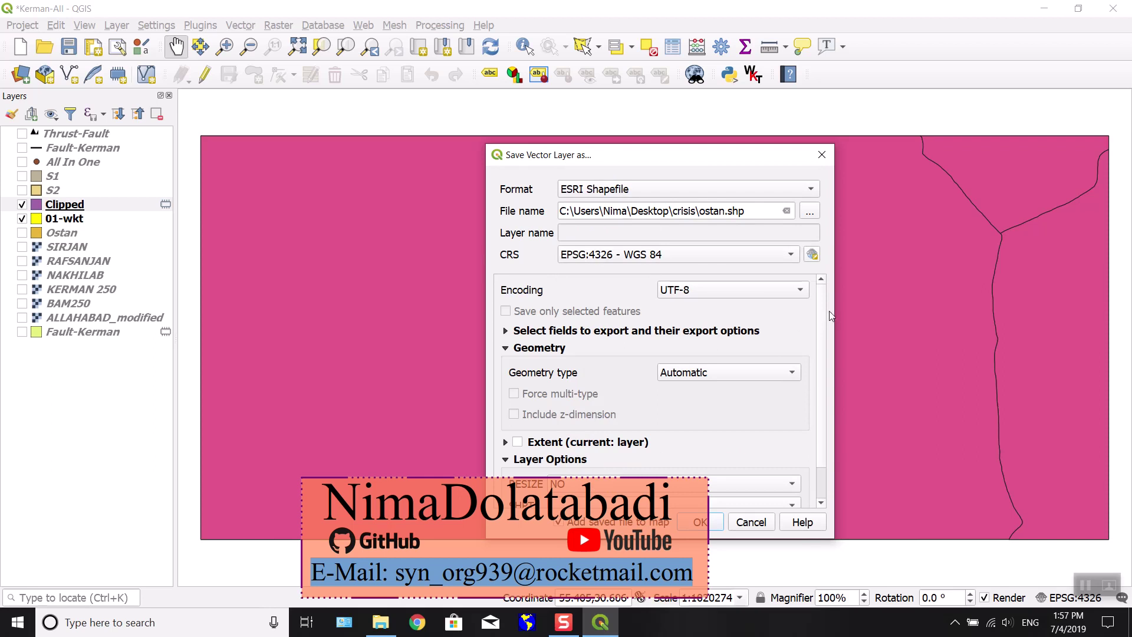
scroll(737, 445, down, 1)
click(702, 523)
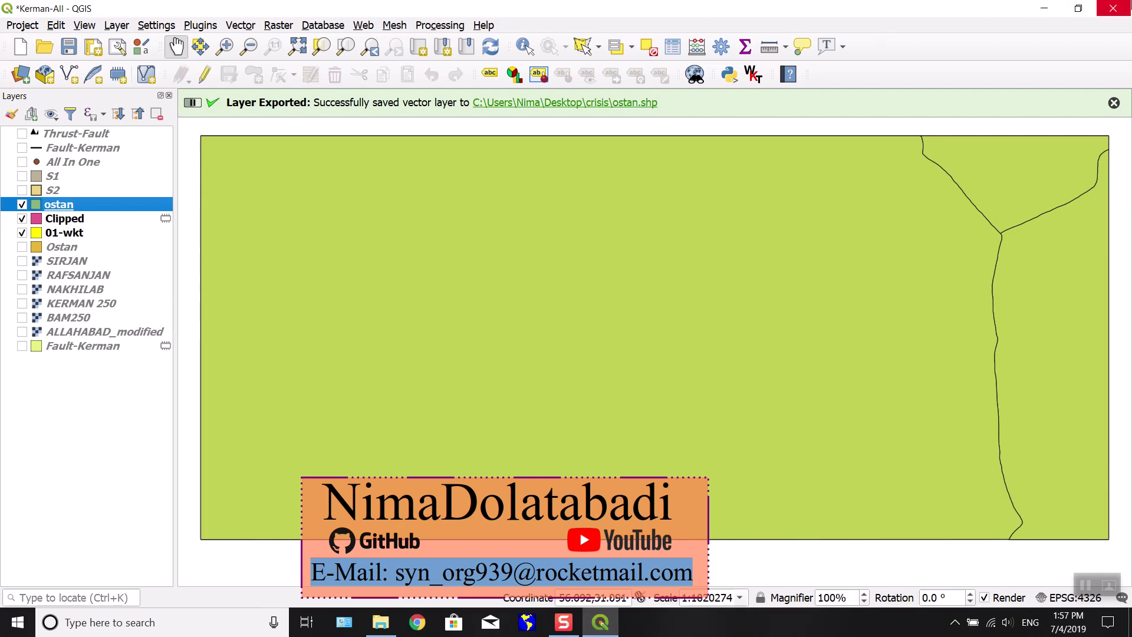
Close the Kerman-All project and exit QGIS, discarding the unsaved project changes.
click(1112, 9)
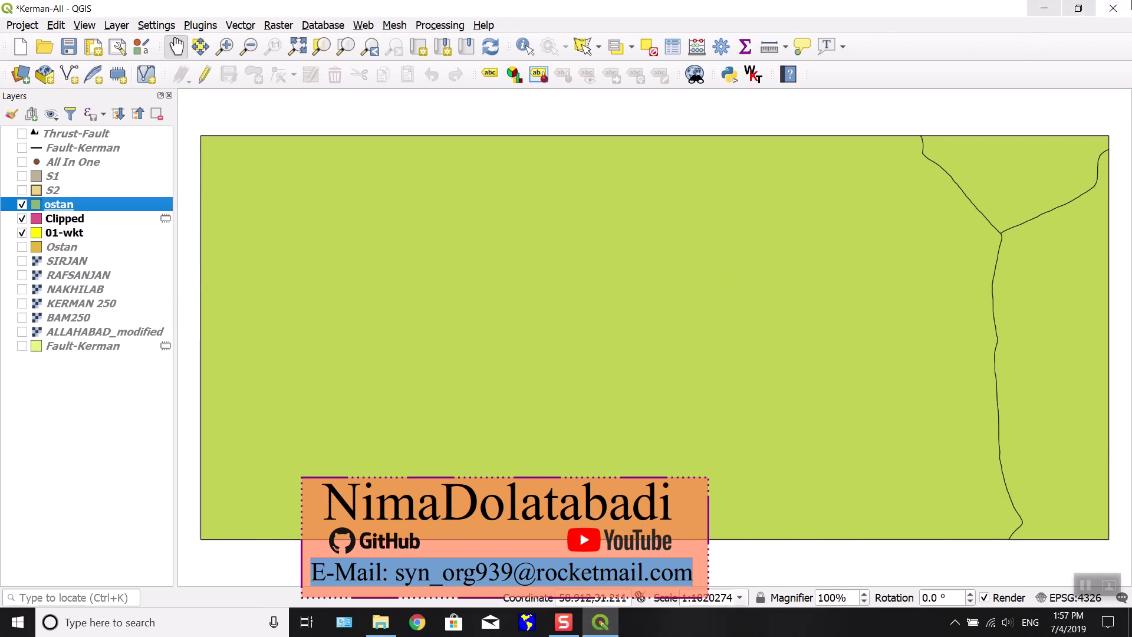
click(621, 345)
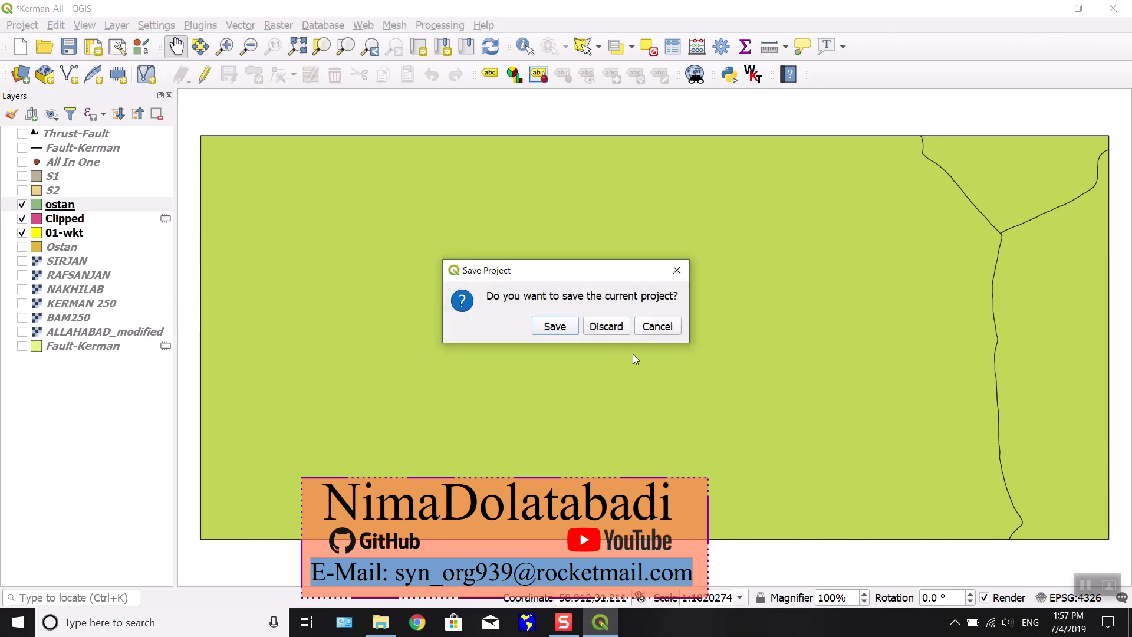
click(607, 327)
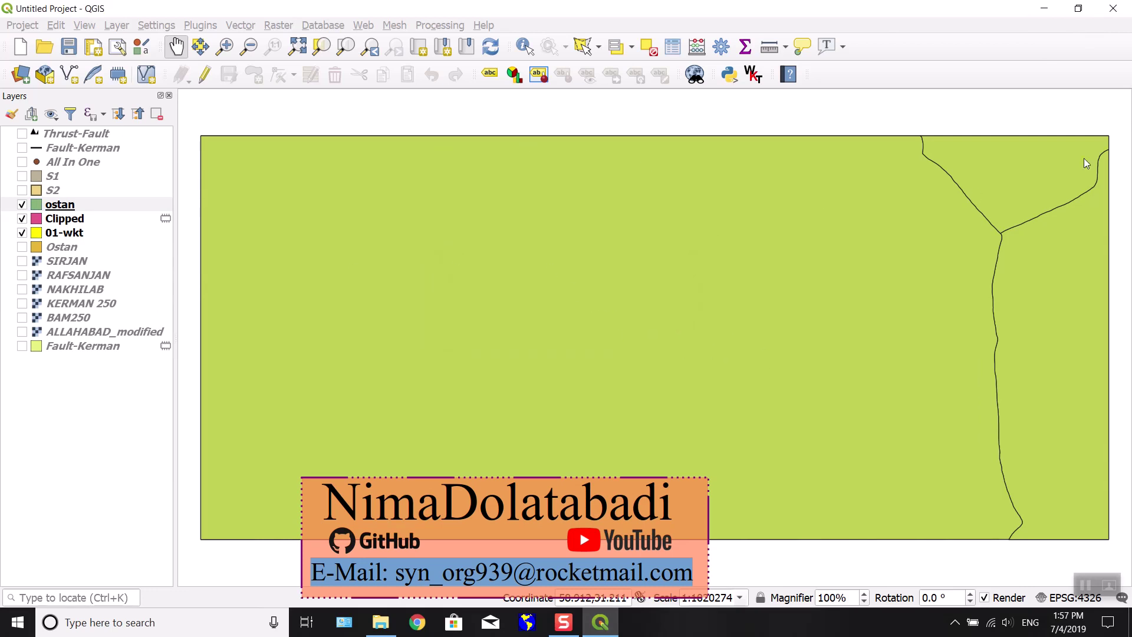
key(ctrl+q)
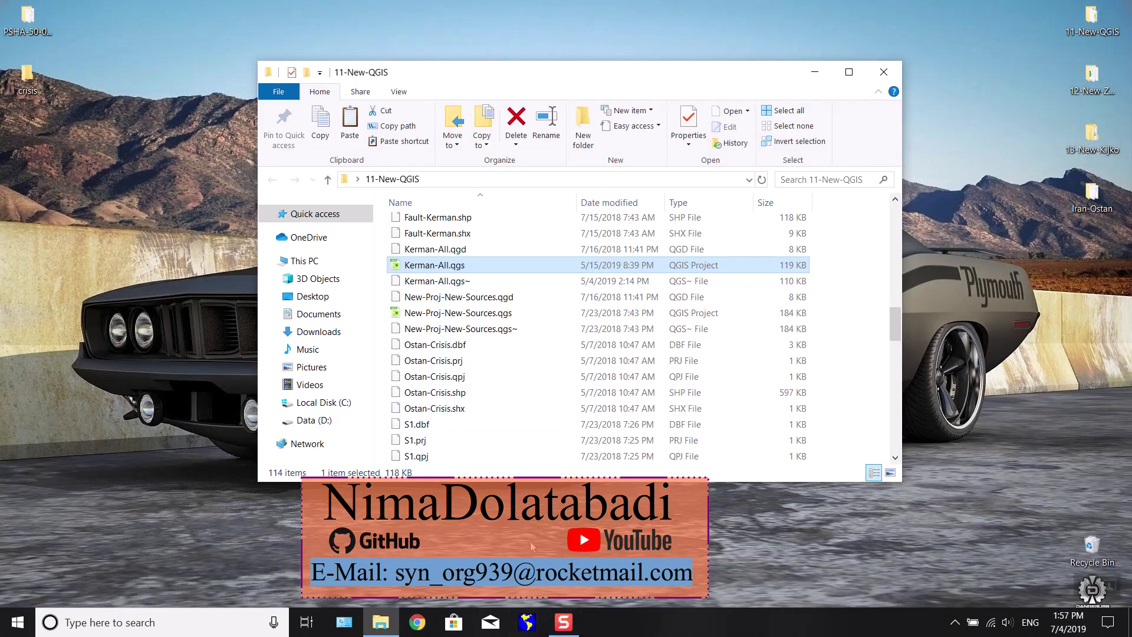
click(527, 622)
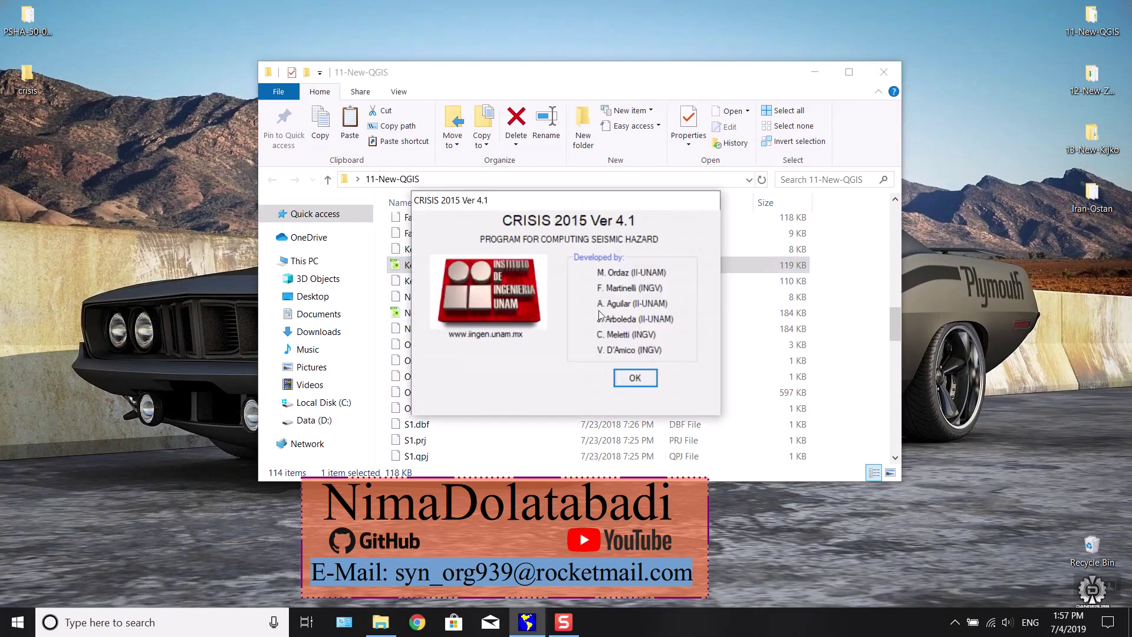
click(634, 377)
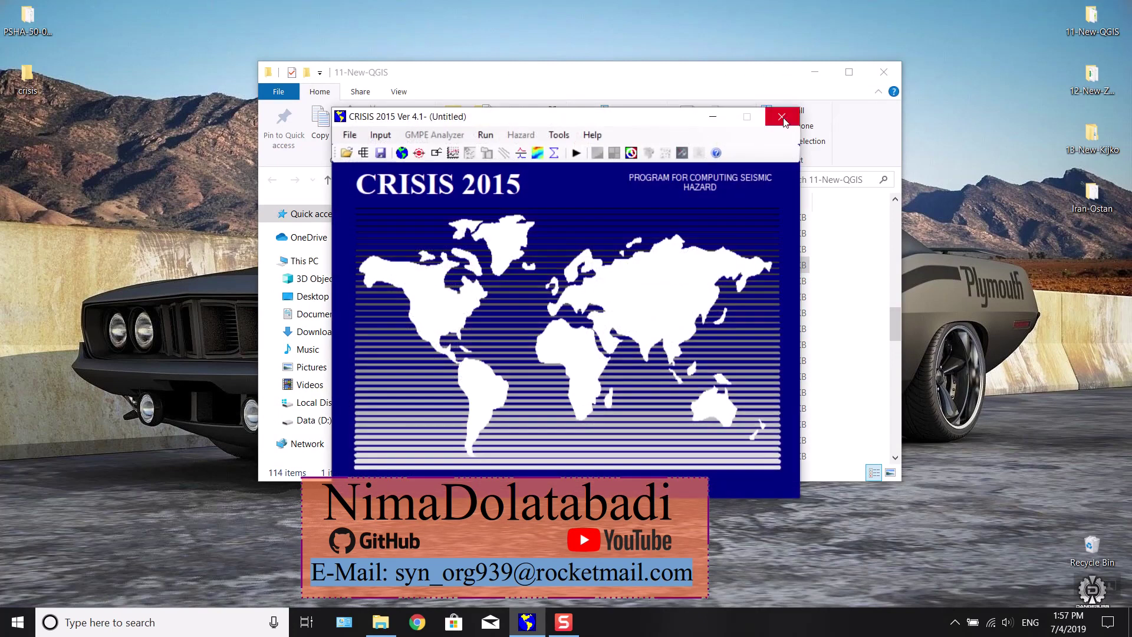
click(18, 622)
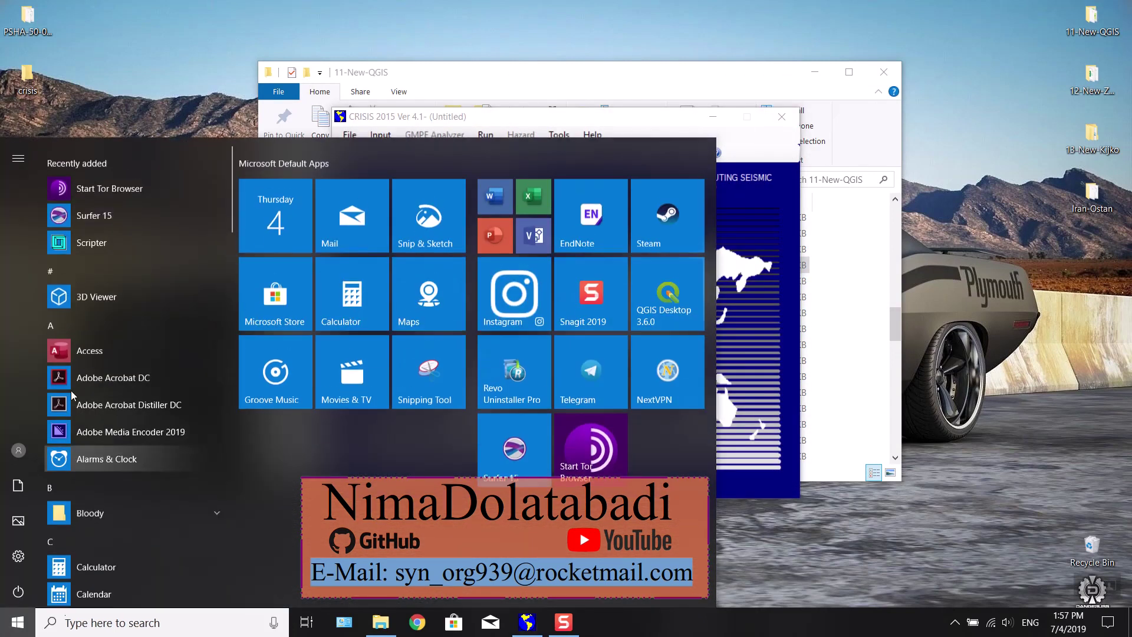
click(18, 622)
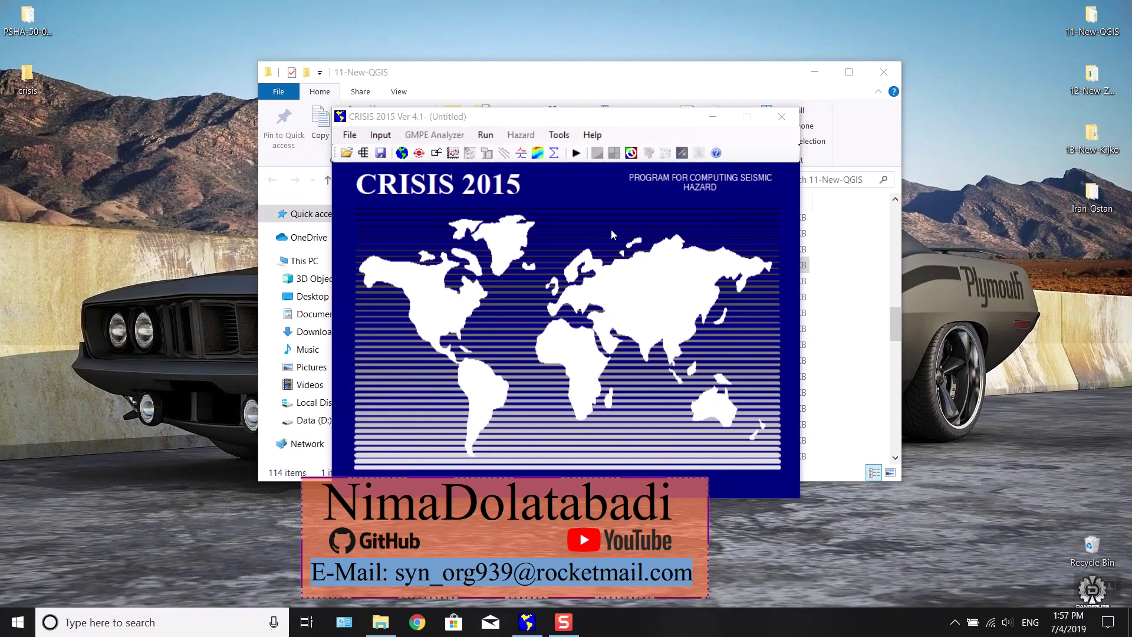
click(781, 117)
click(604, 361)
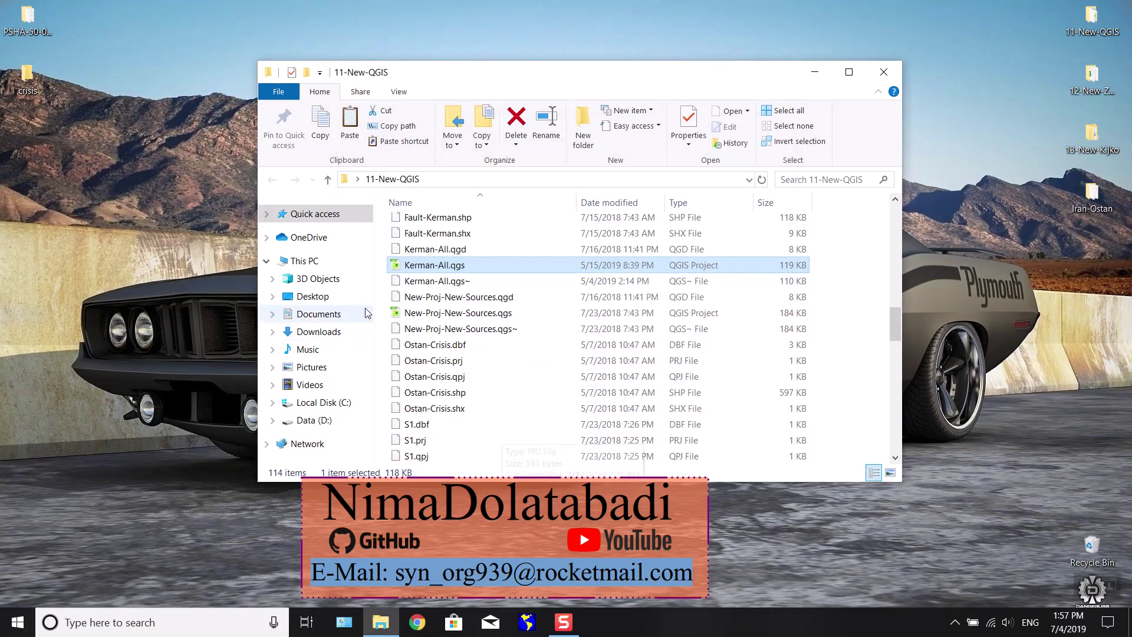
Copy CRISIS 2015.exe from the Program Files\II-UNAM\CRISIS2015 folder on Local Disk (C:).
click(319, 404)
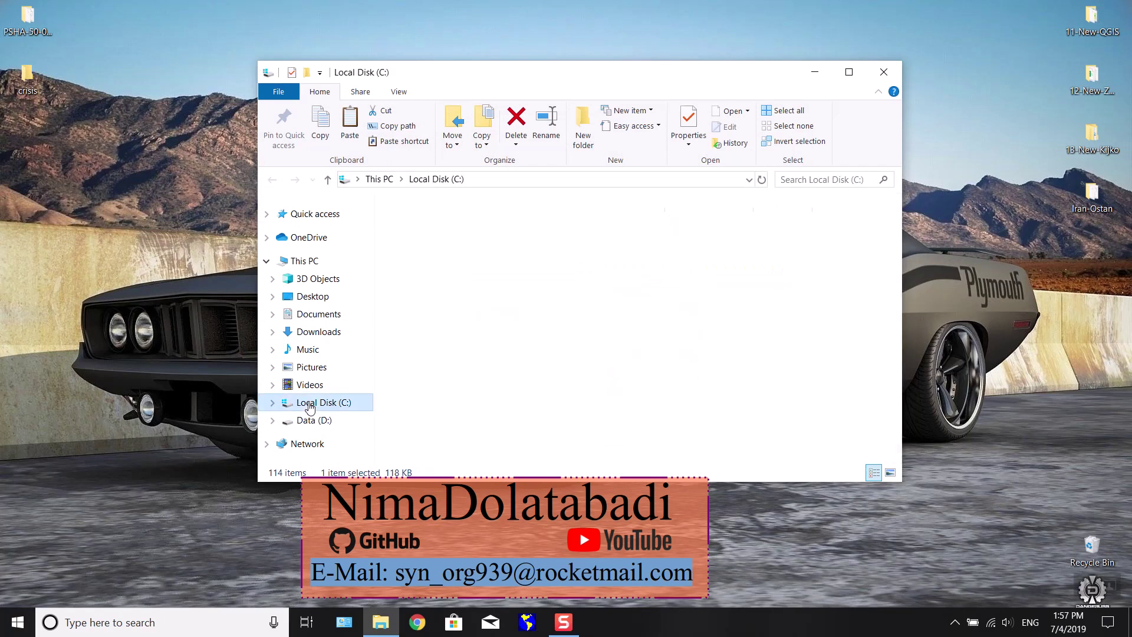
double_click(494, 311)
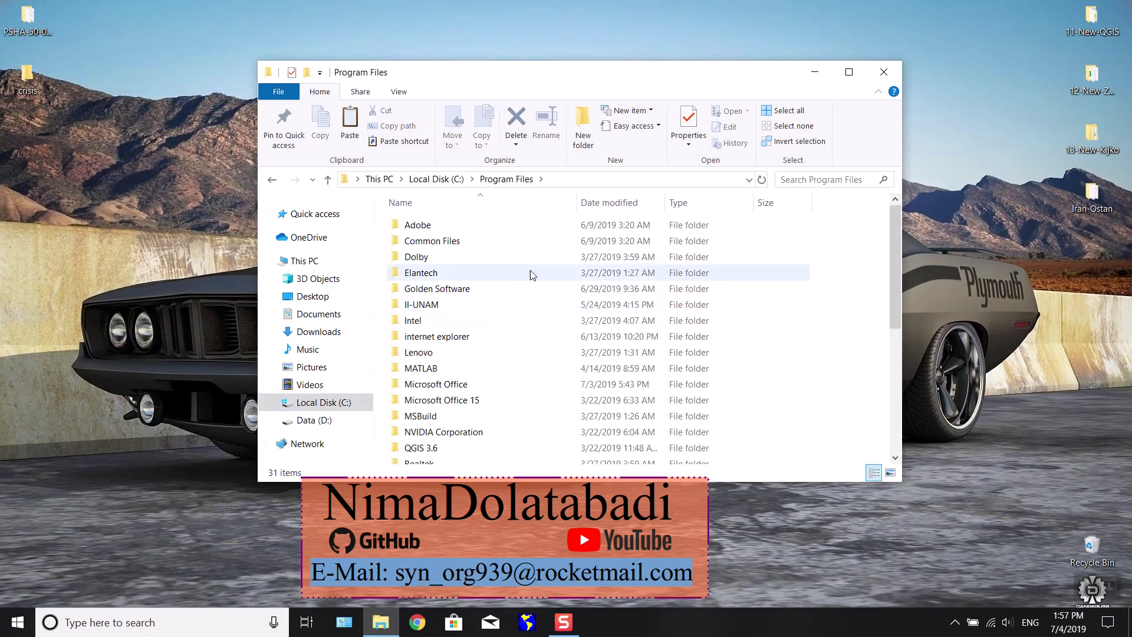
double_click(443, 305)
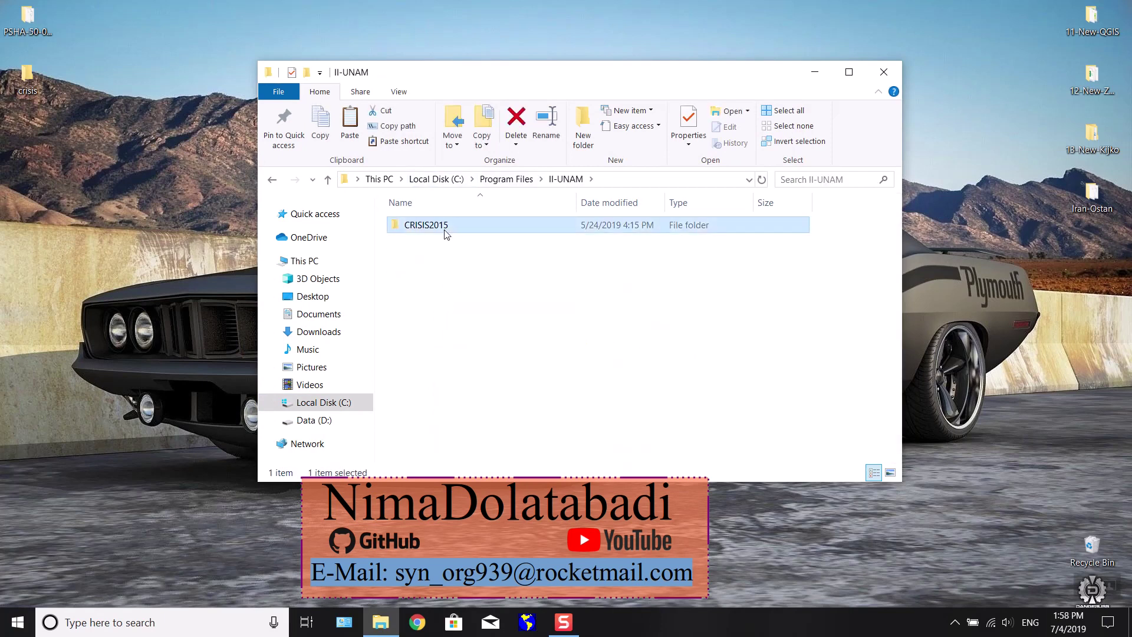
double_click(446, 231)
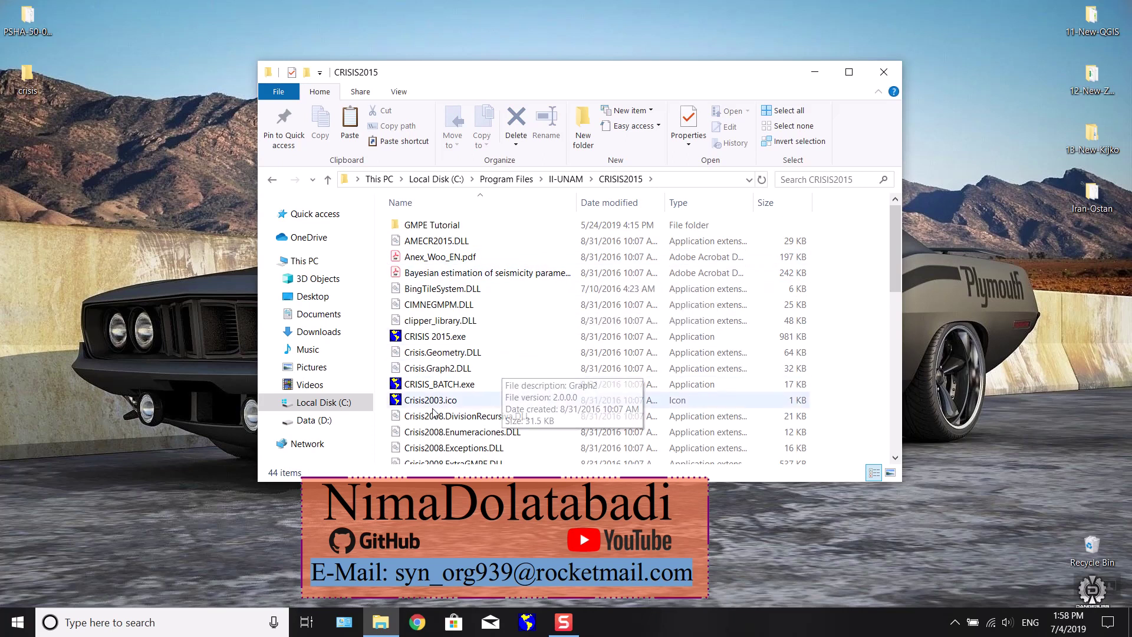
click(438, 340)
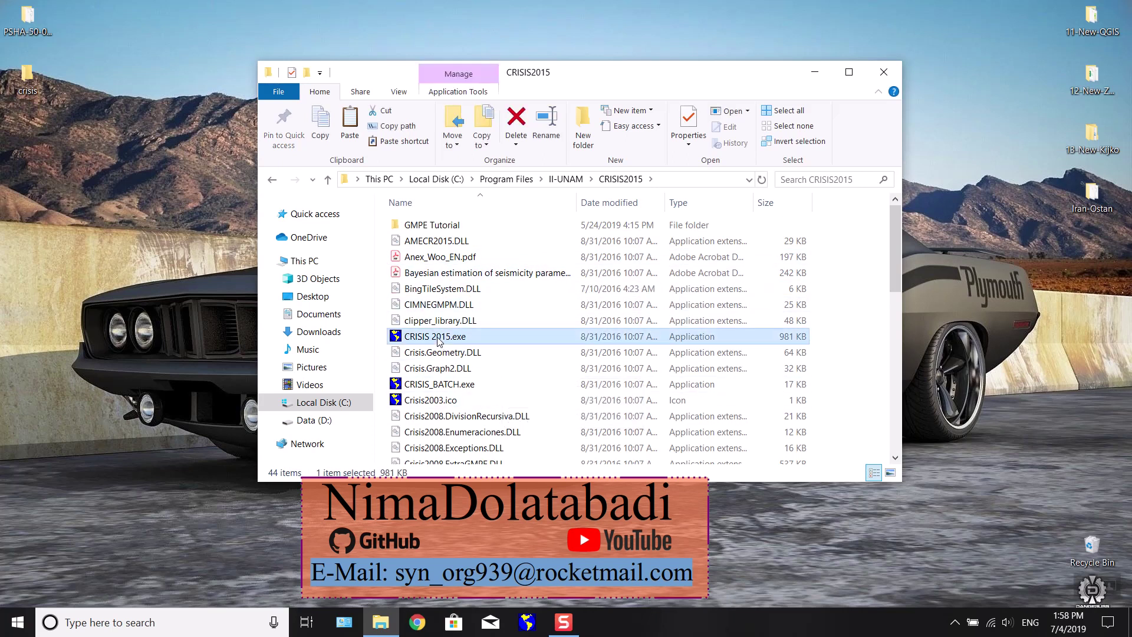
right_click(421, 333)
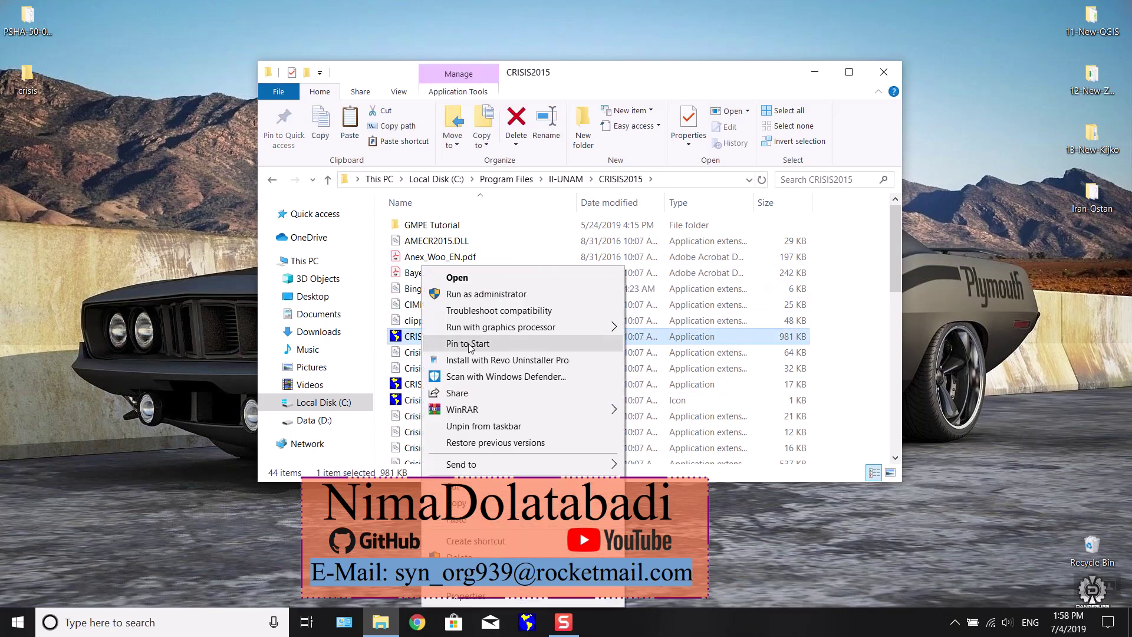
click(506, 505)
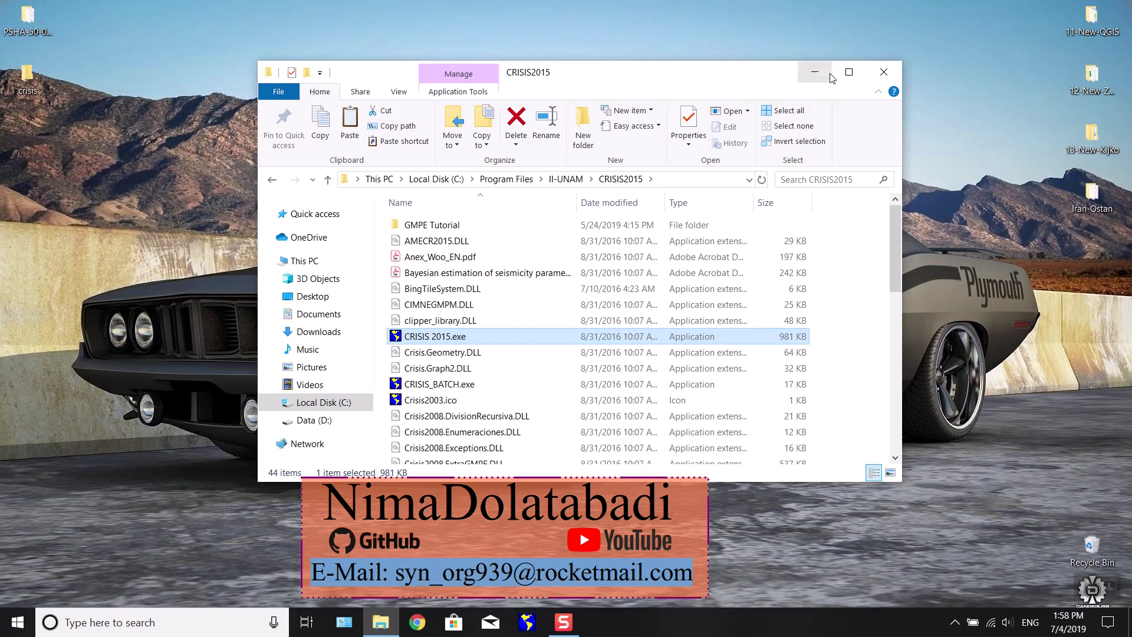
Close the CRISIS2015 folder window and paste the copied program onto the desktop as a shortcut.
click(883, 72)
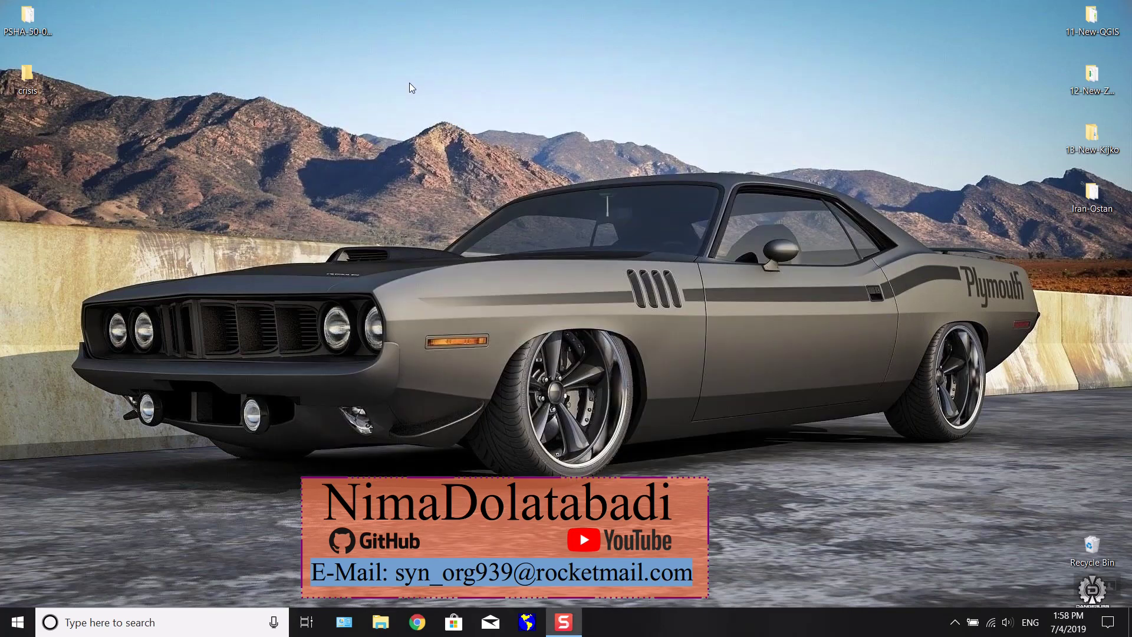
right_click(410, 84)
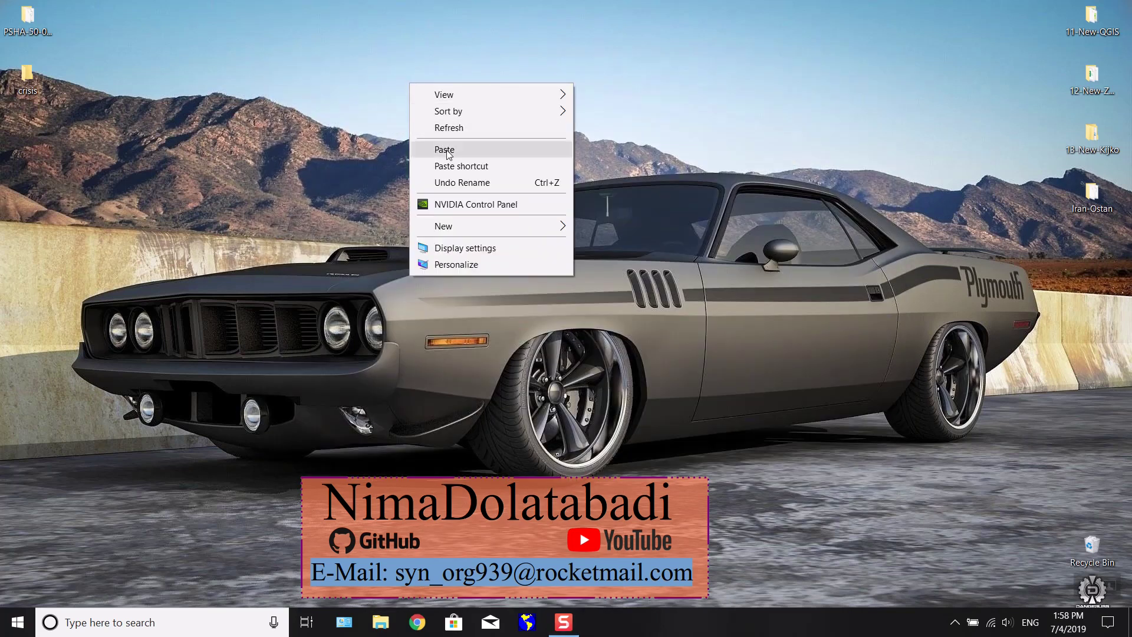
click(504, 167)
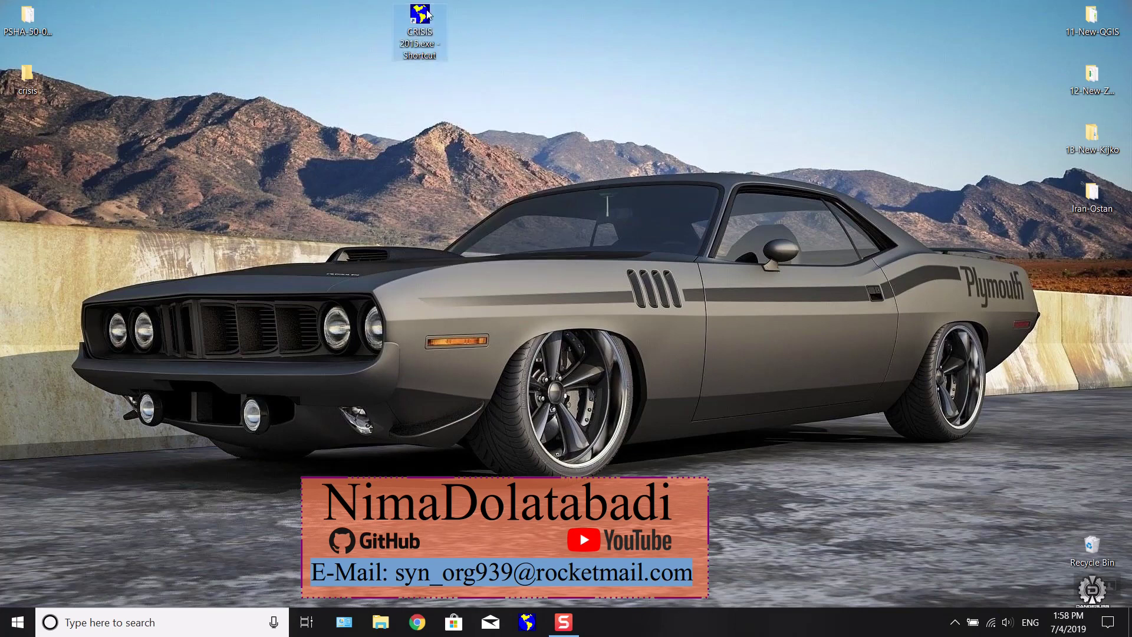
Rename the new desktop shortcut to CRISIS 2015 and launch the program through to its main window.
key(F2)
click(442, 55)
key(BackSpace)
key(BackSpace)
key(BackSpace)
key(BackSpace)
key(BackSpace)
key(BackSpace)
key(BackSpace)
key(BackSpace)
key(BackSpace)
key(BackSpace)
key(BackSpace)
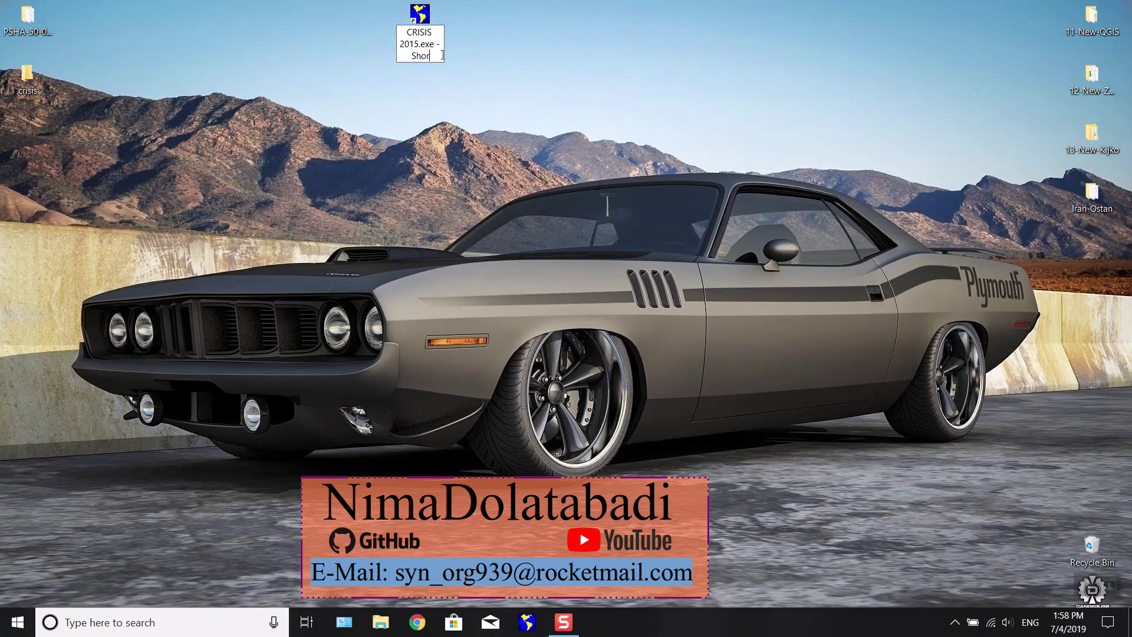
key(BackSpace)
key(BackSpace)
key(BackSpace)
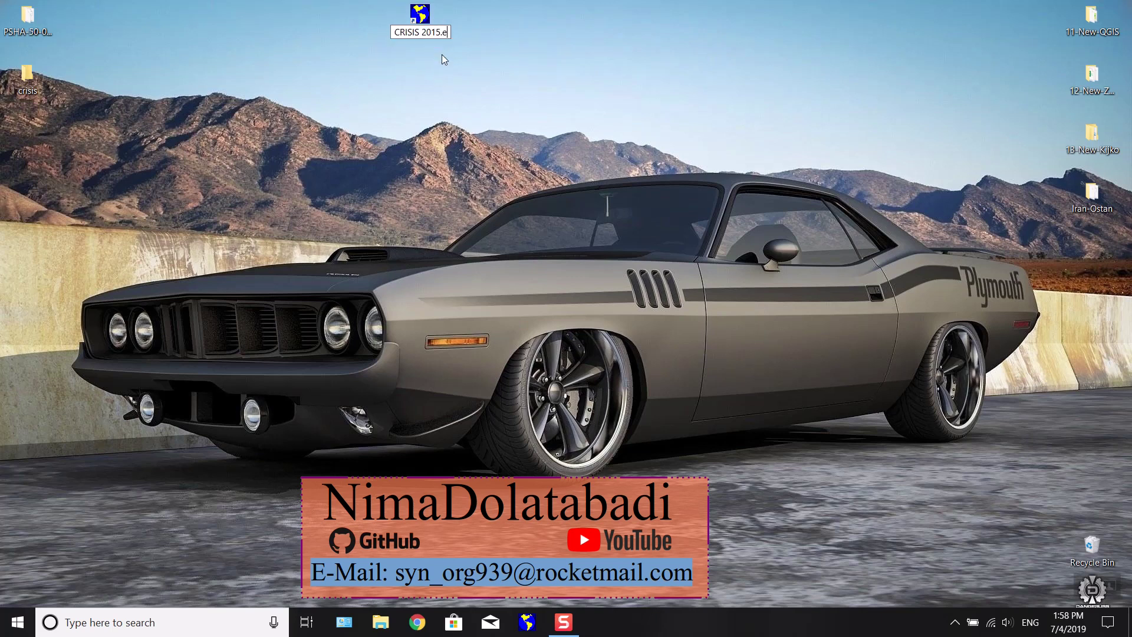
key(Return)
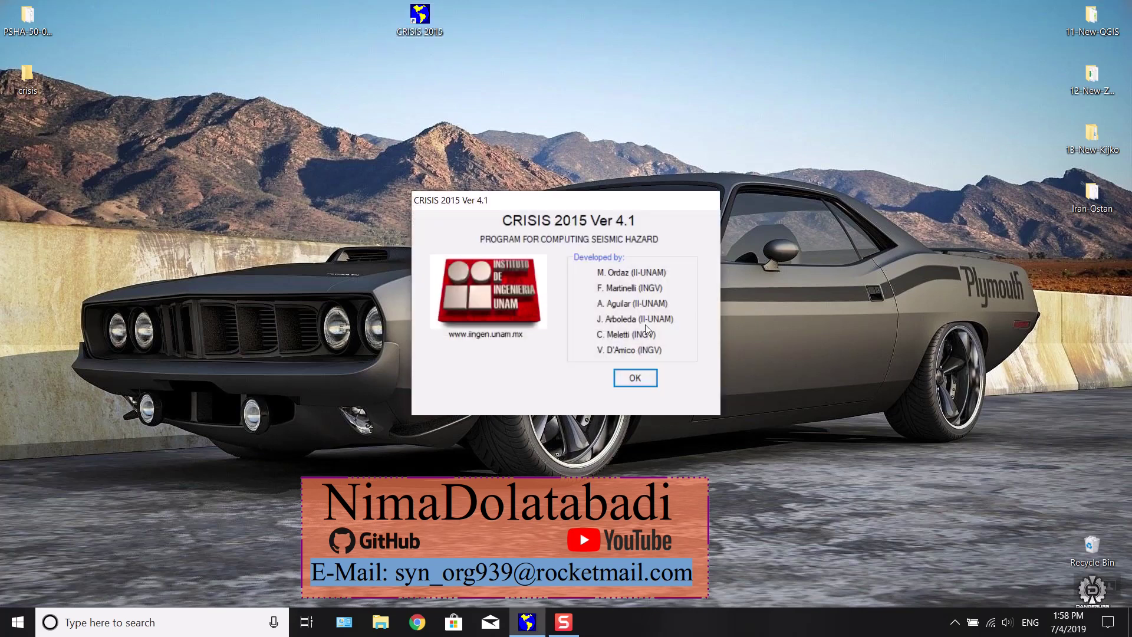
click(637, 379)
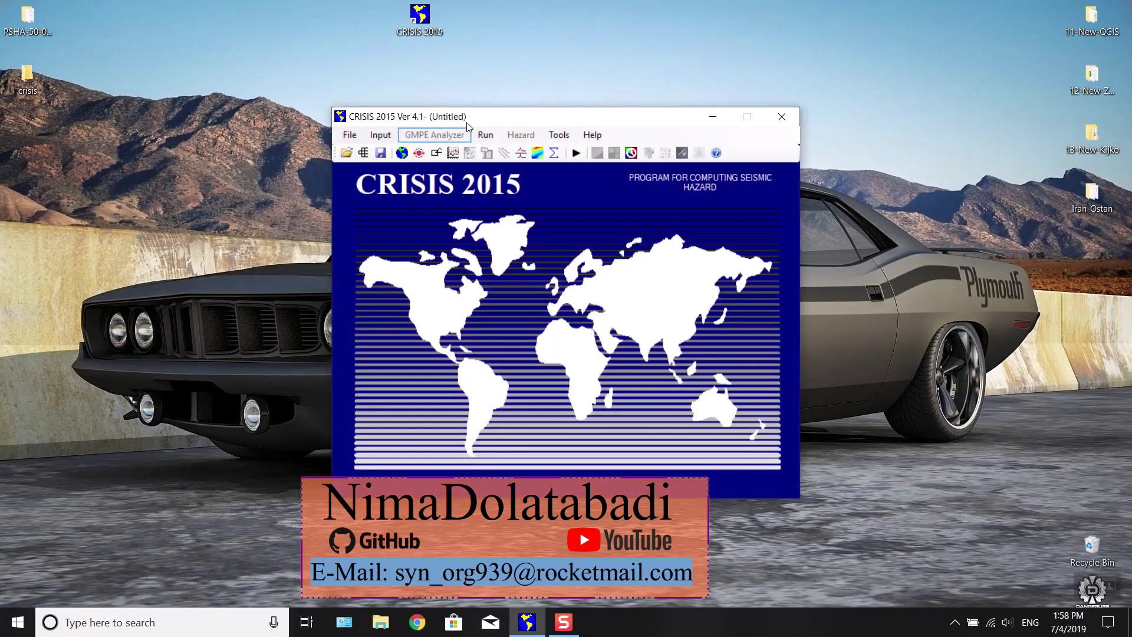
drag(543, 108, 587, 110)
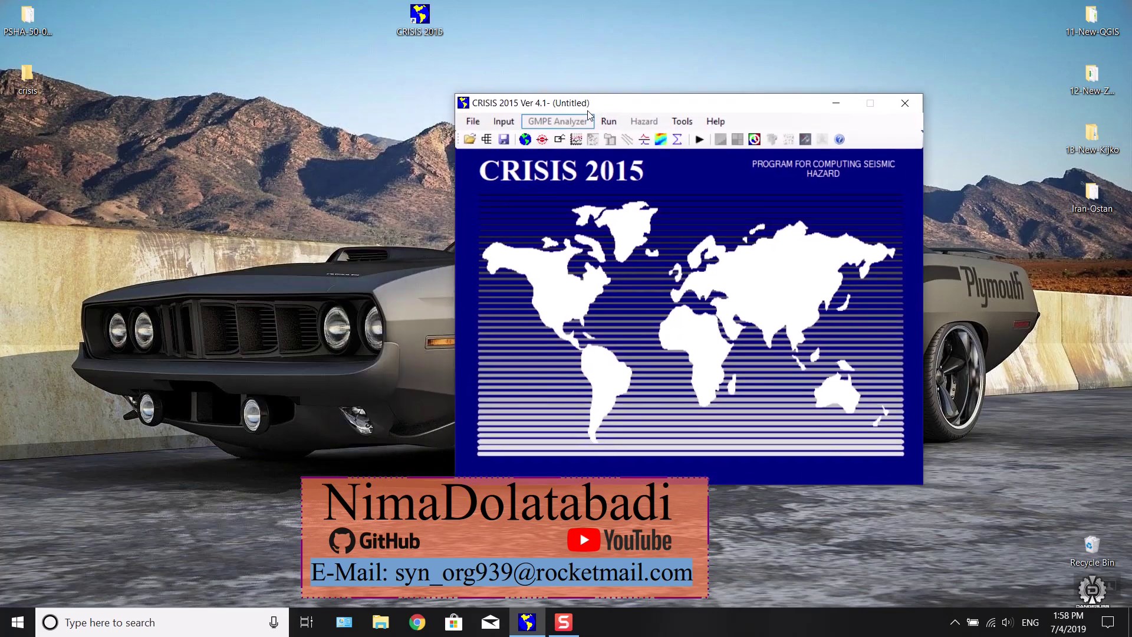
click(524, 140)
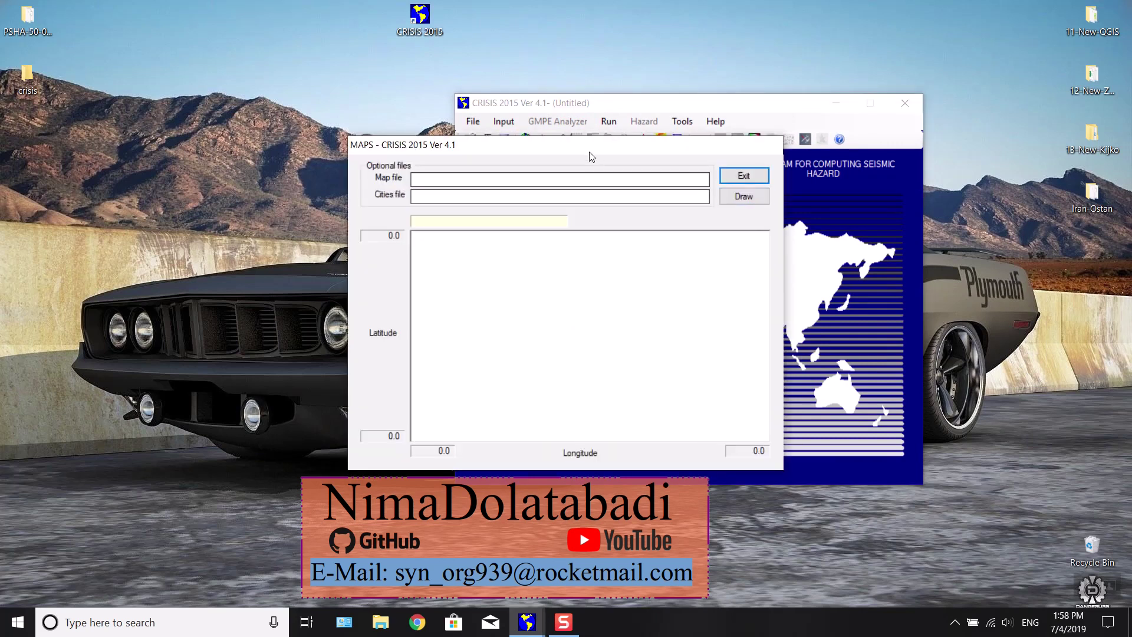
drag(591, 156, 593, 271)
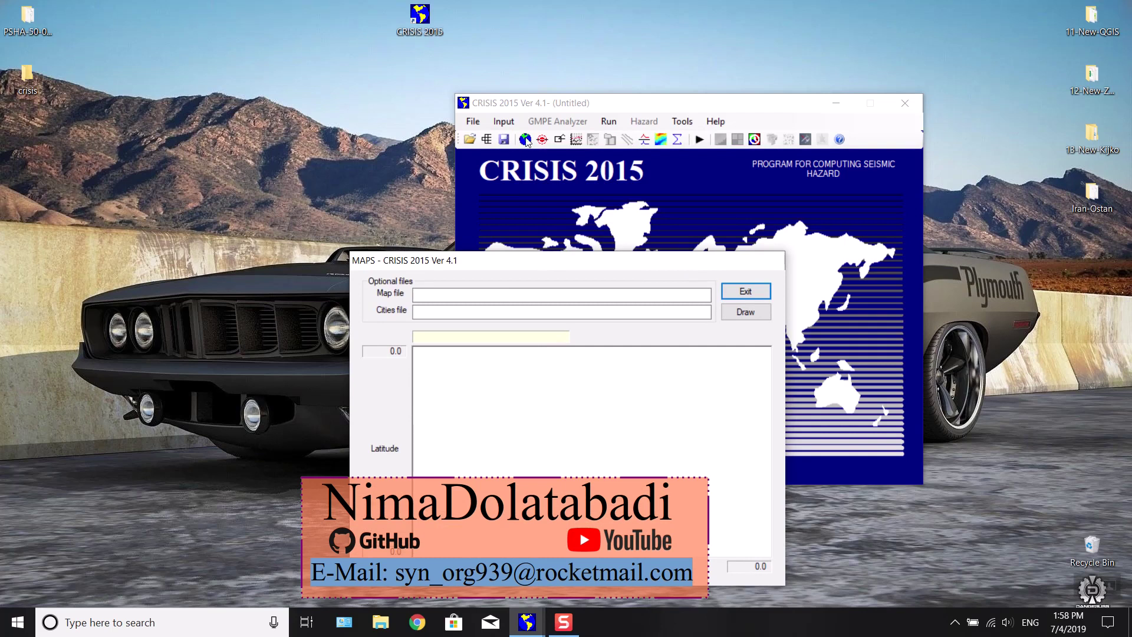
click(738, 291)
click(626, 363)
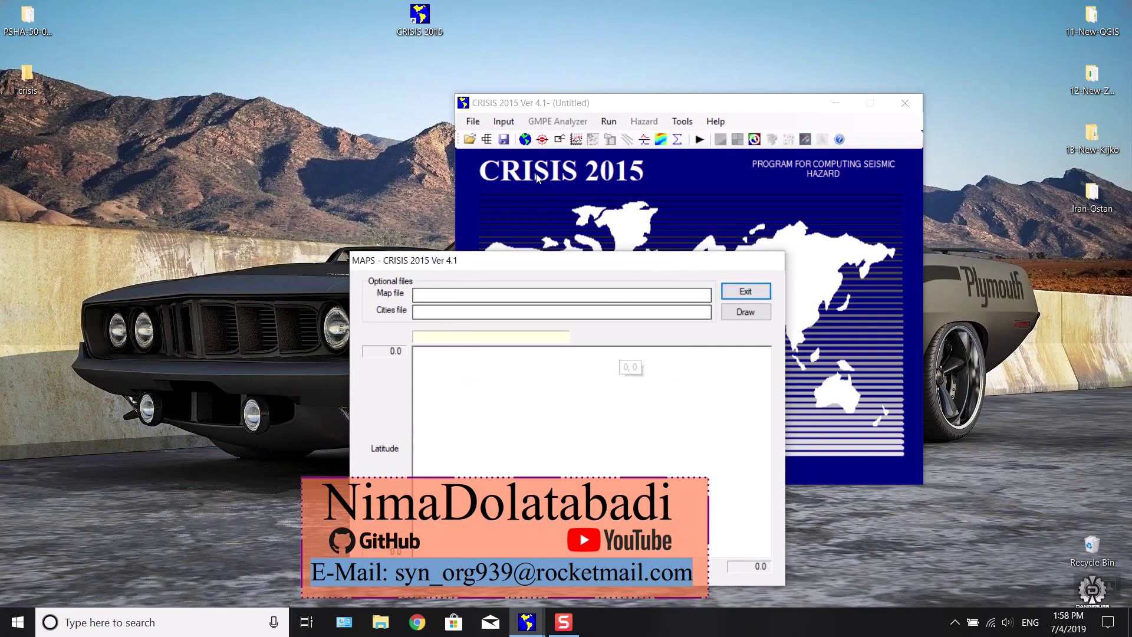
click(736, 292)
click(572, 360)
click(570, 361)
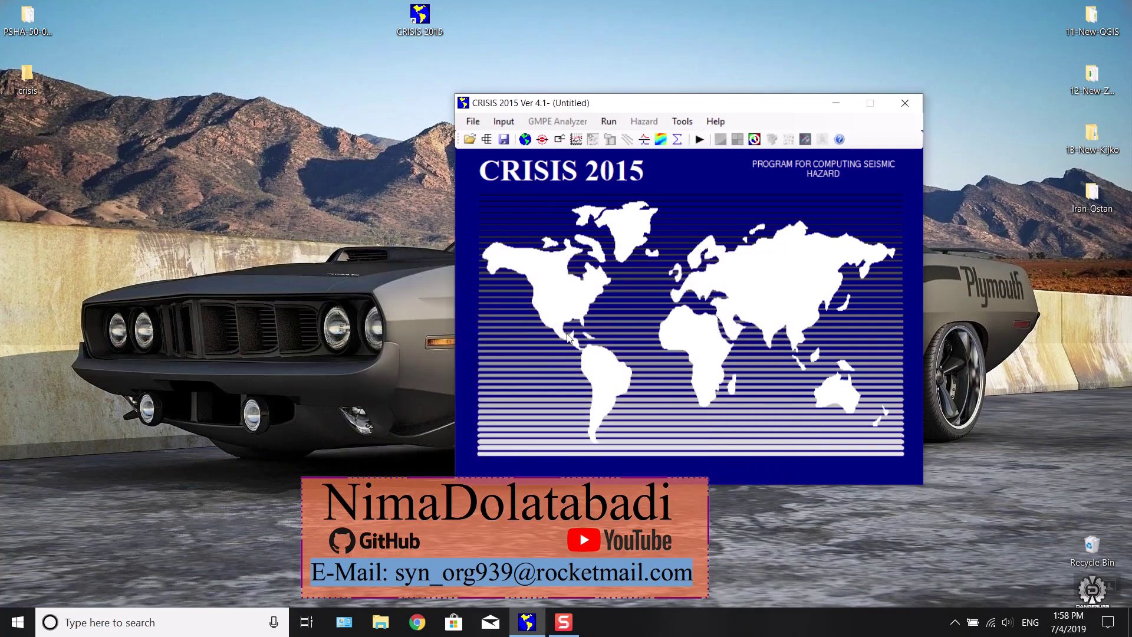
Load ostan.shp from the desktop Crisis folder as the map file and finish the map data without a cities file.
click(524, 139)
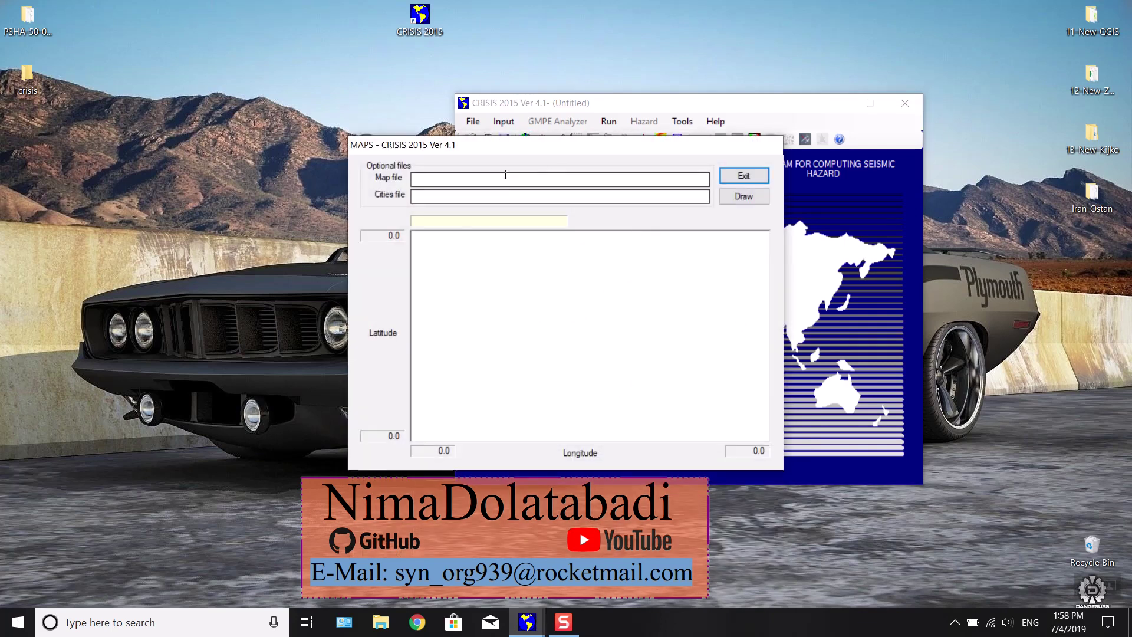
double_click(480, 178)
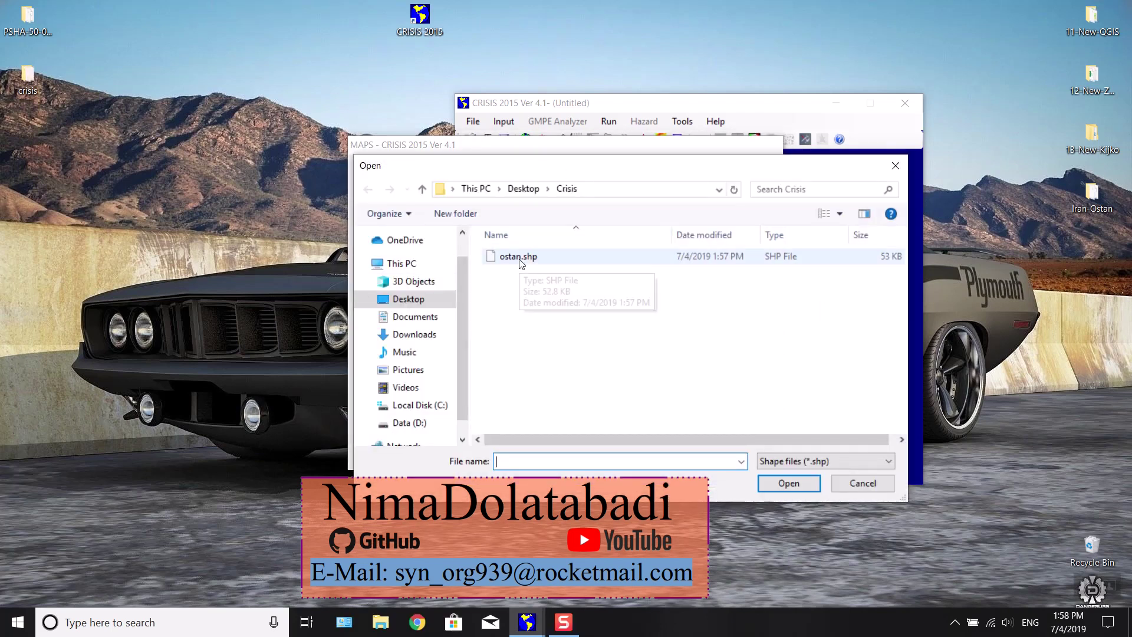
click(521, 260)
click(767, 480)
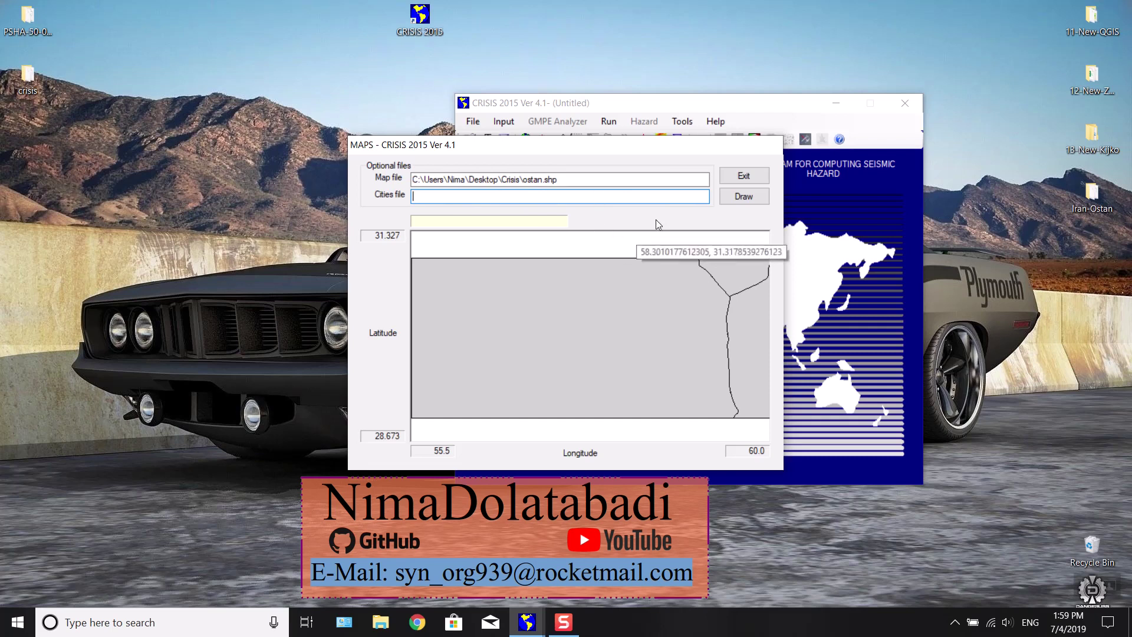
click(749, 179)
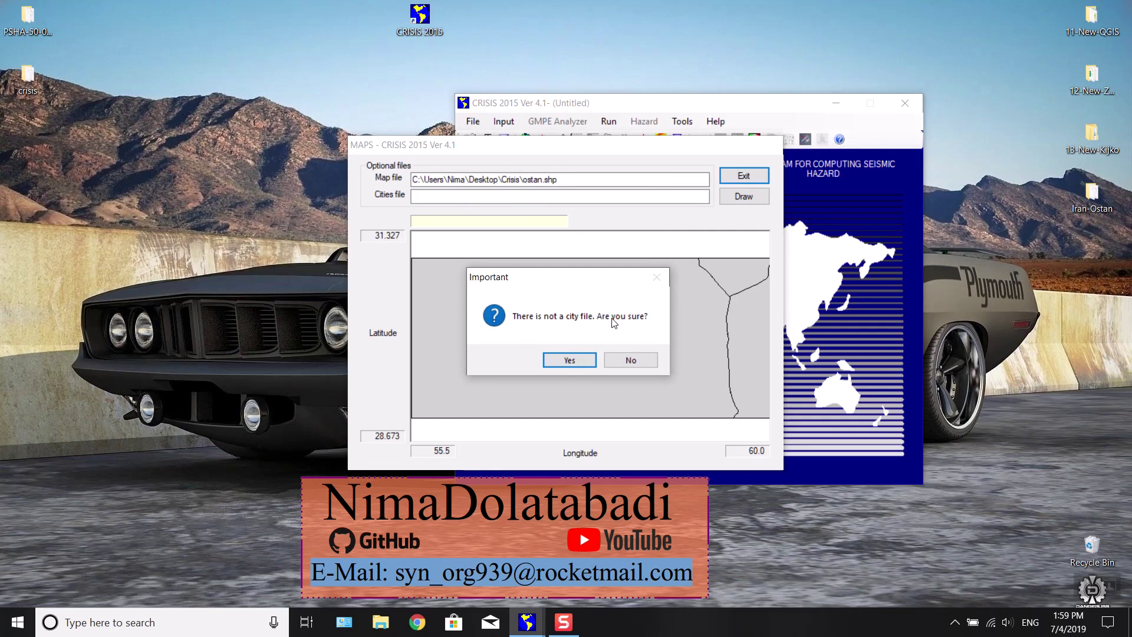
click(569, 360)
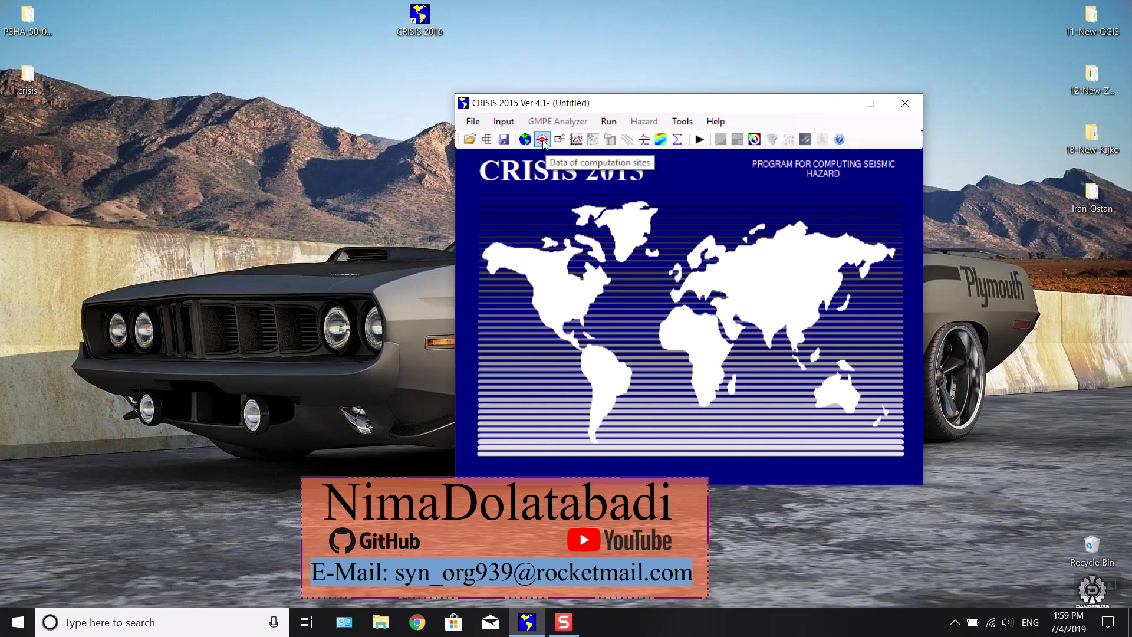
Open the data of computation sites and title the run Project-test.
click(542, 139)
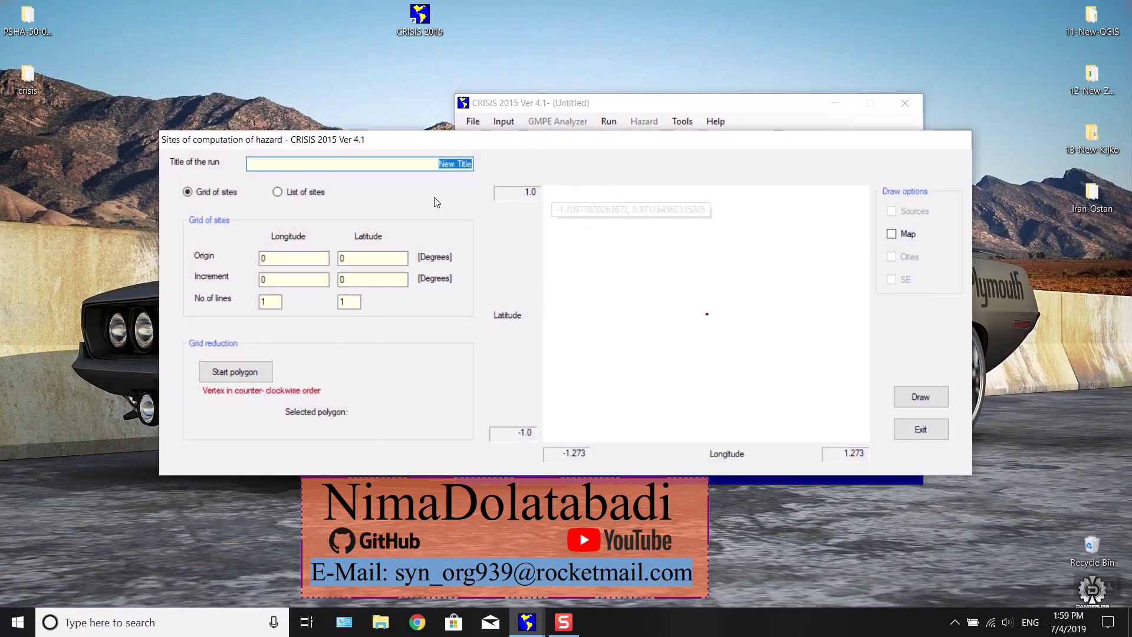
click(272, 167)
drag(377, 166, 558, 165)
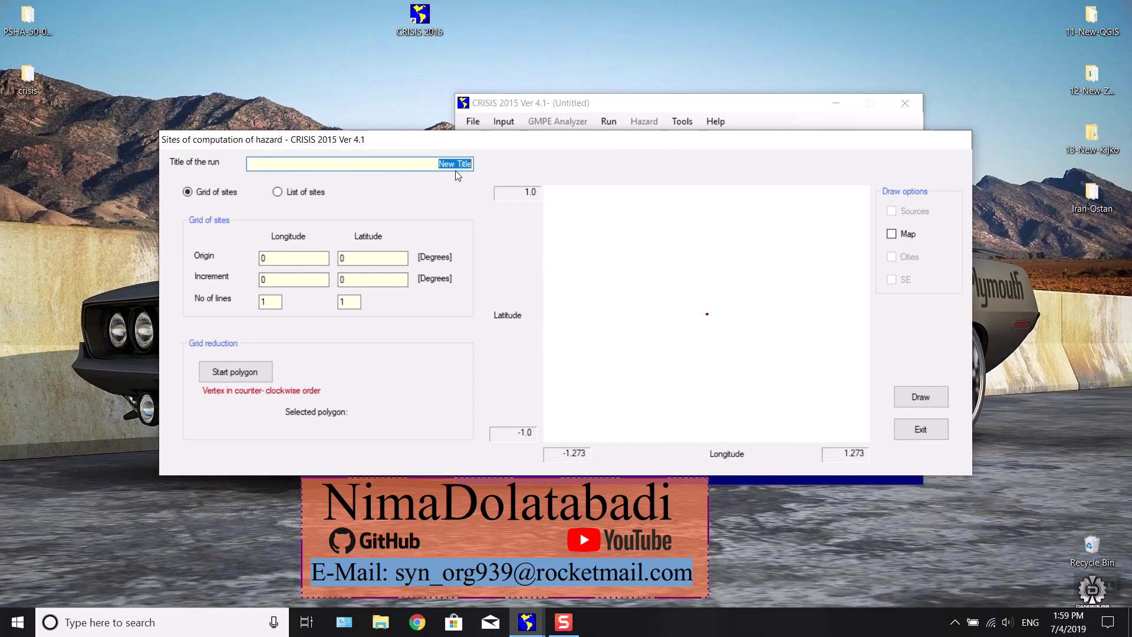
text(Project-test)
Set the origin of the sites grid to longitude 55.5 and latitude 29 degrees.
click(364, 257)
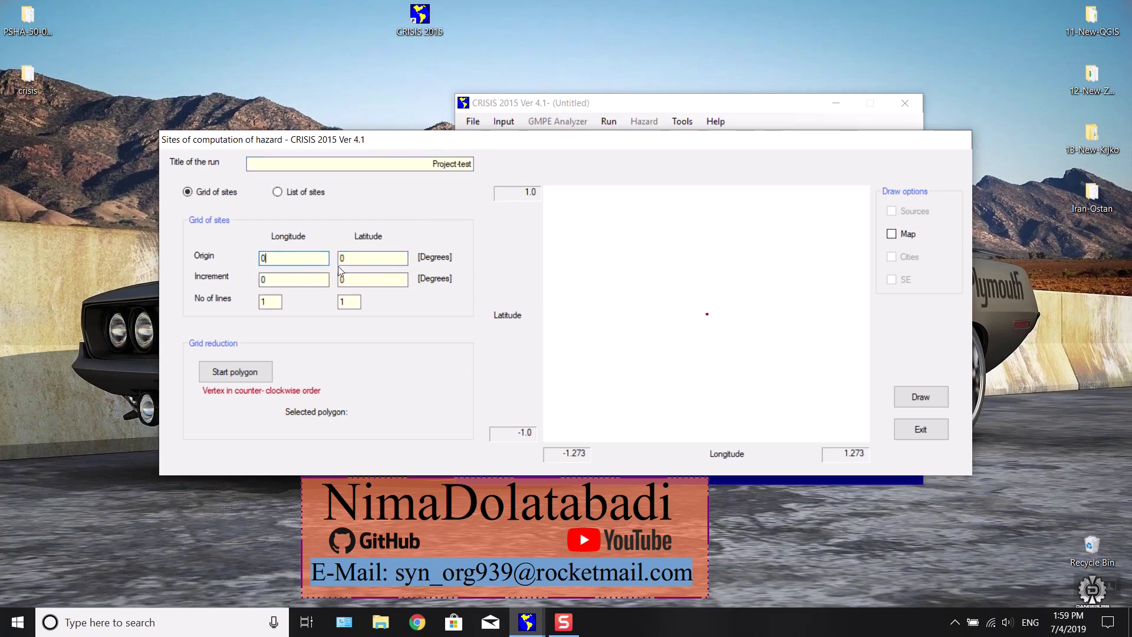
click(288, 260)
click(289, 257)
drag(287, 254, 248, 254)
text(55.5)
drag(368, 256, 315, 253)
text(29)
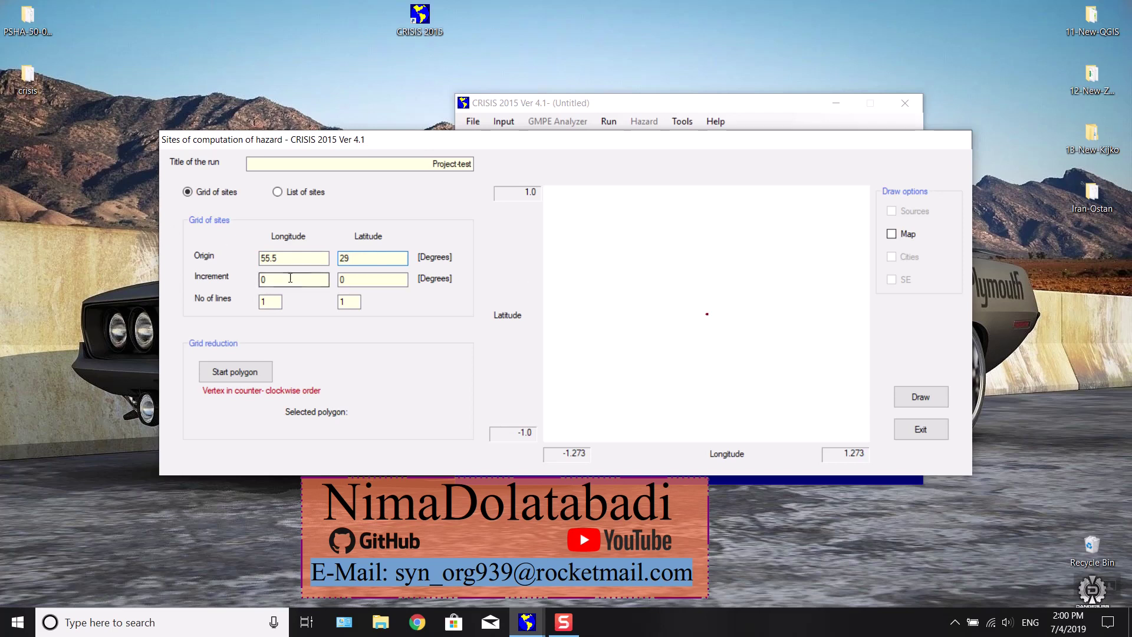
Set the grid increment to 0.5 degrees in both longitude and latitude.
mouse_move(646, 284)
key(Tab)
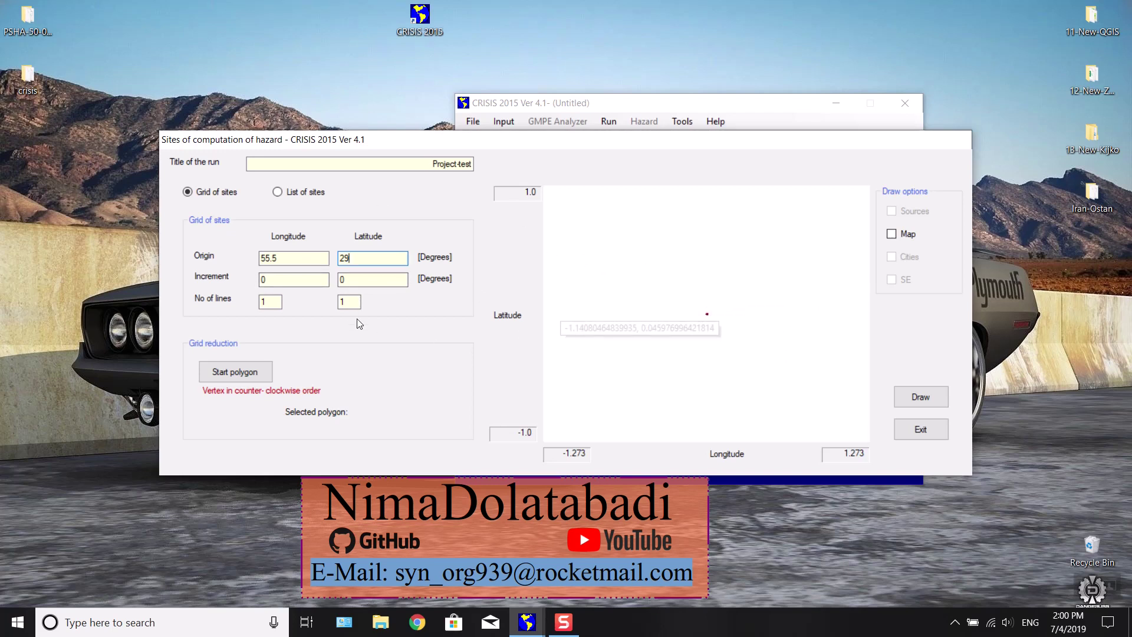
click(297, 280)
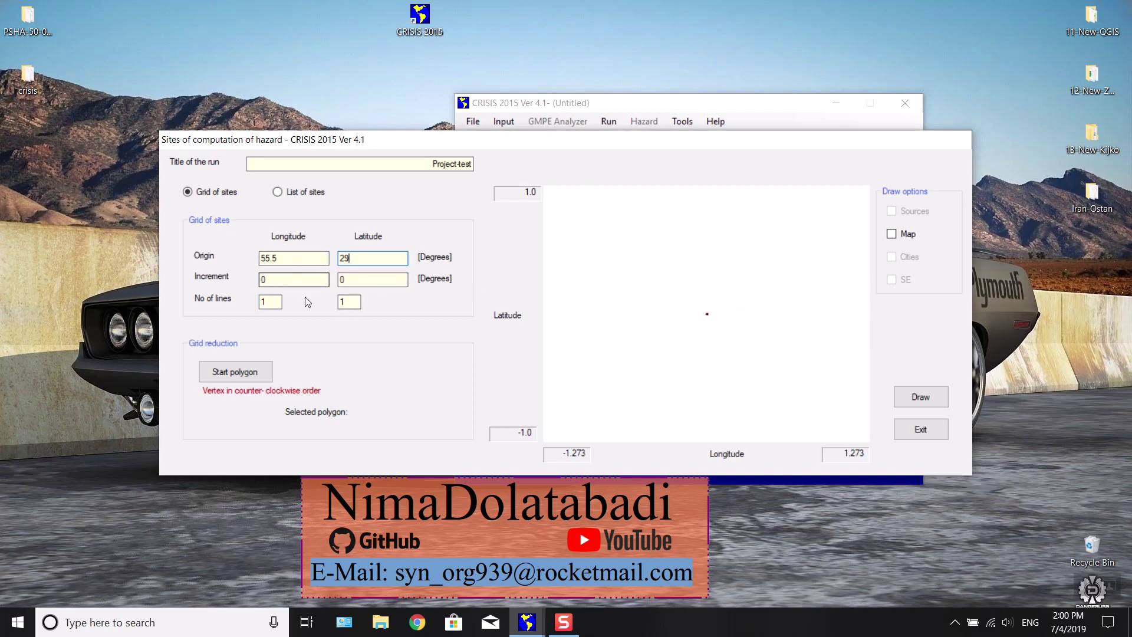
key(Tab)
click(345, 275)
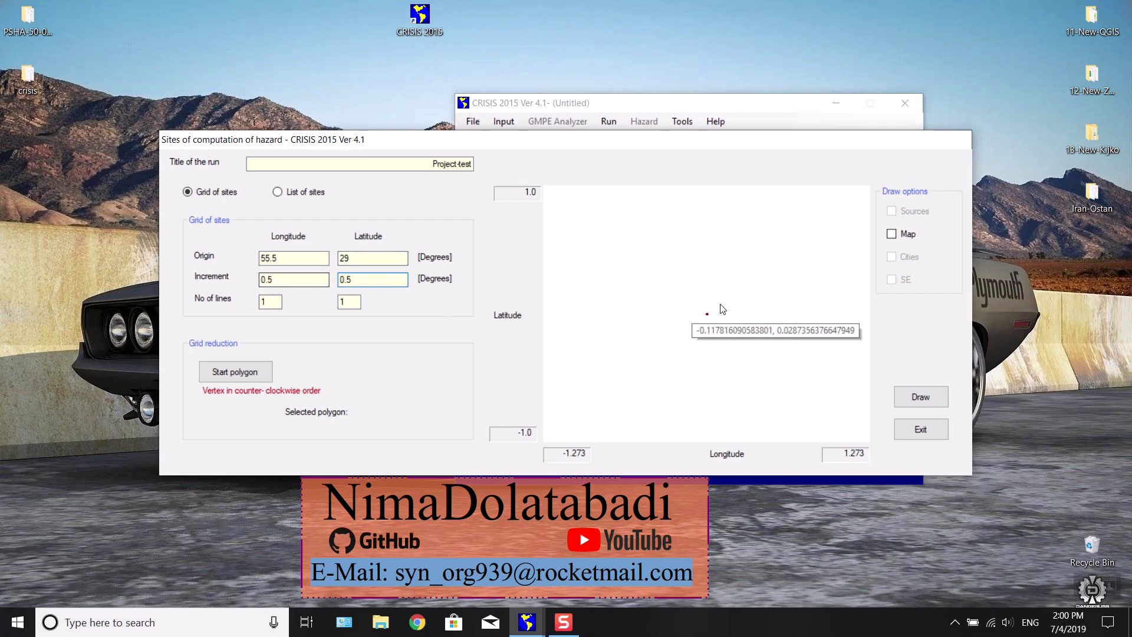
Set the number of grid lines to 20 in longitude and 20 in latitude, and draw the grid.
double_click(279, 301)
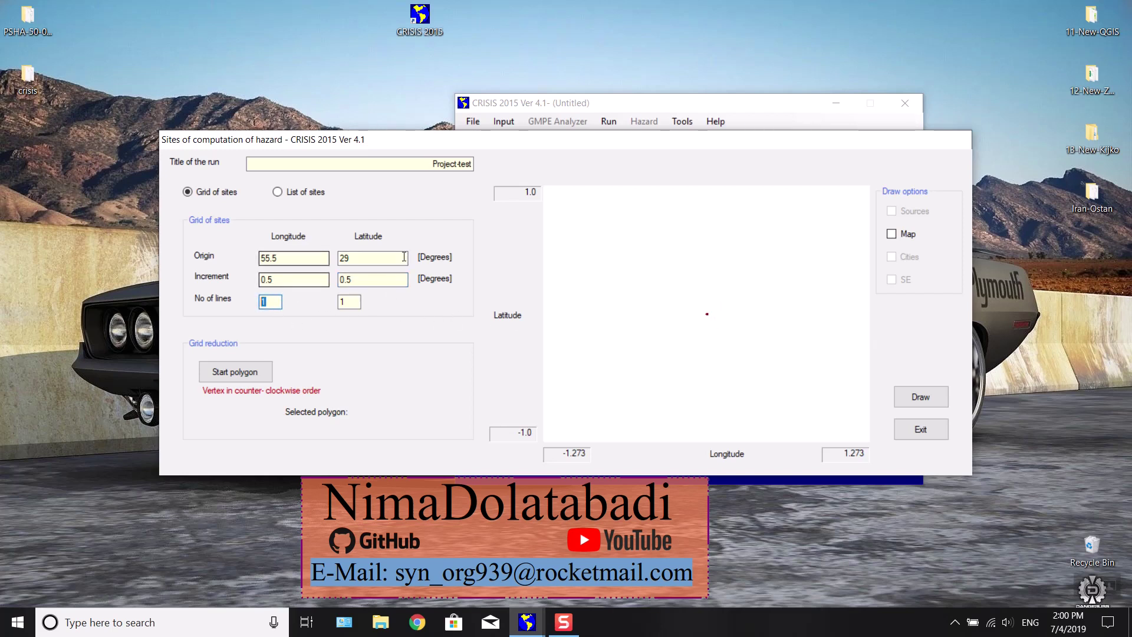
text(20)
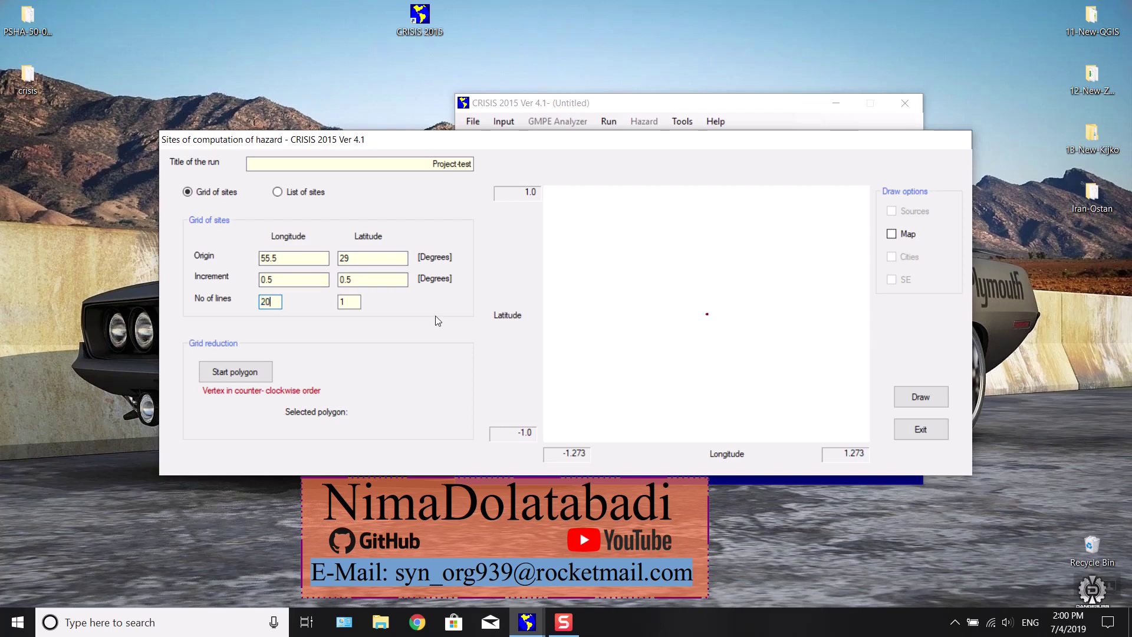
double_click(360, 304)
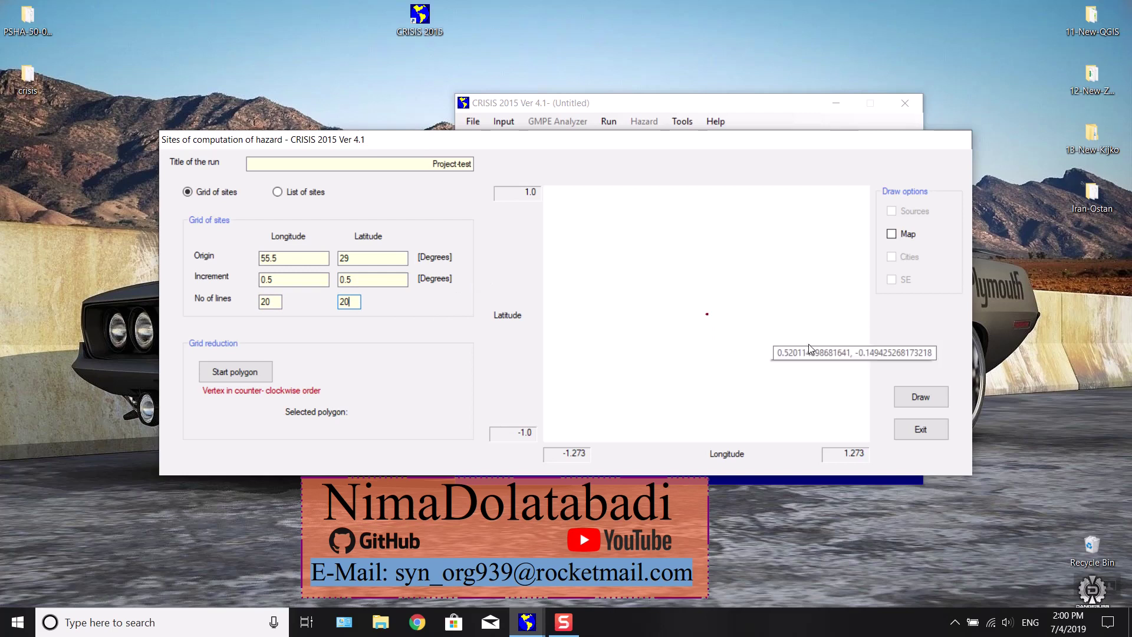
click(920, 396)
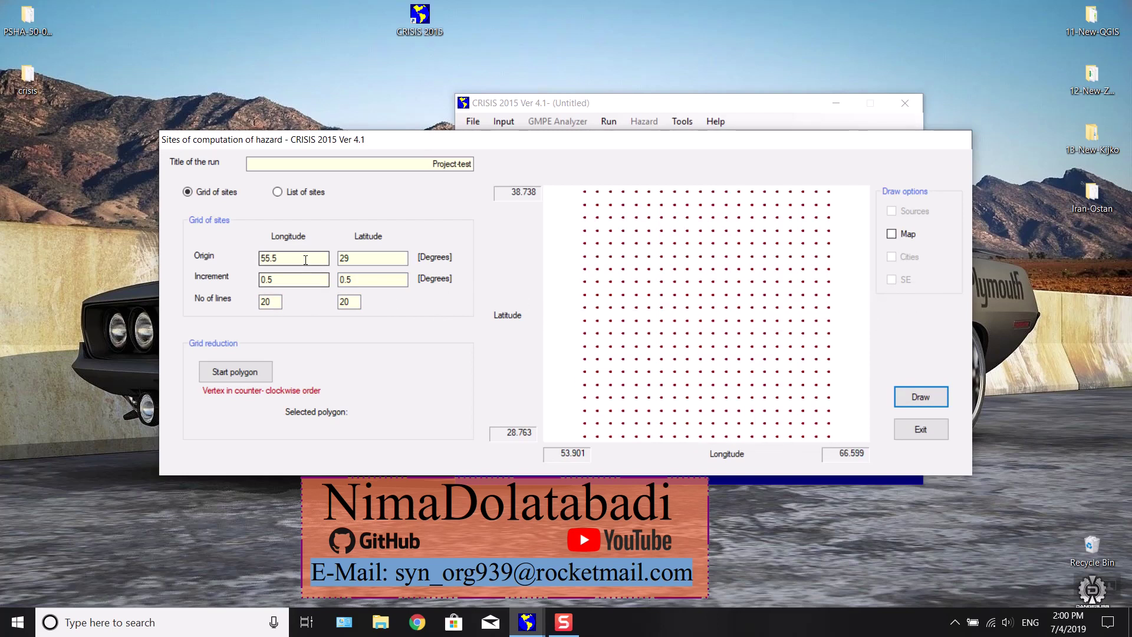
Change the grid origin to longitude 53 and latitude 27, redrawing the grid of sites.
drag(302, 256, 251, 266)
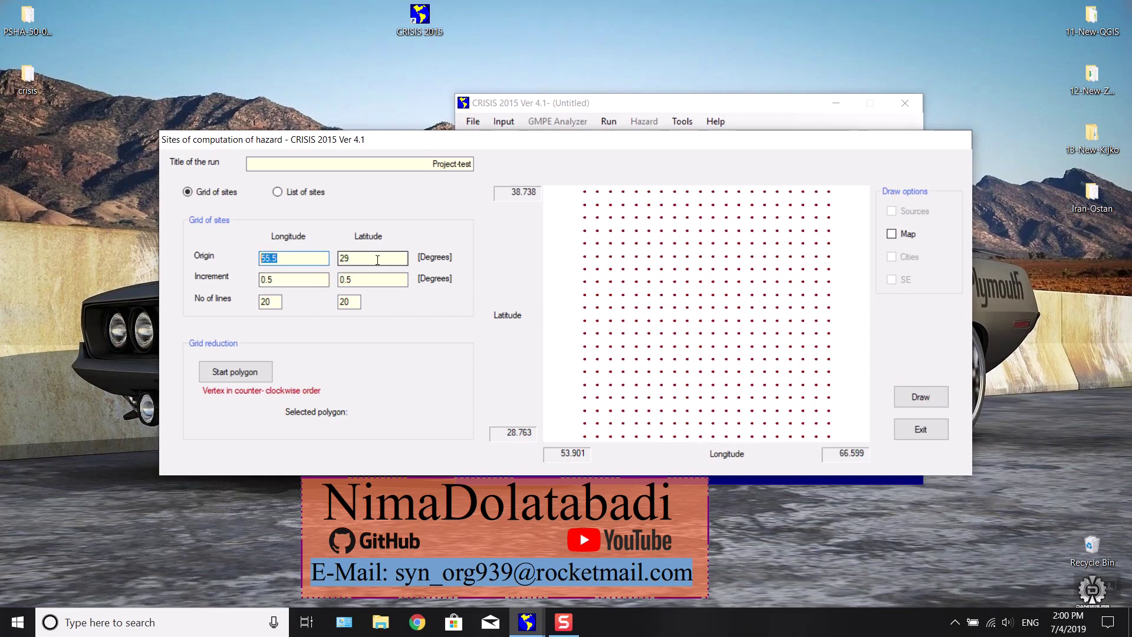
click(311, 257)
text(53)
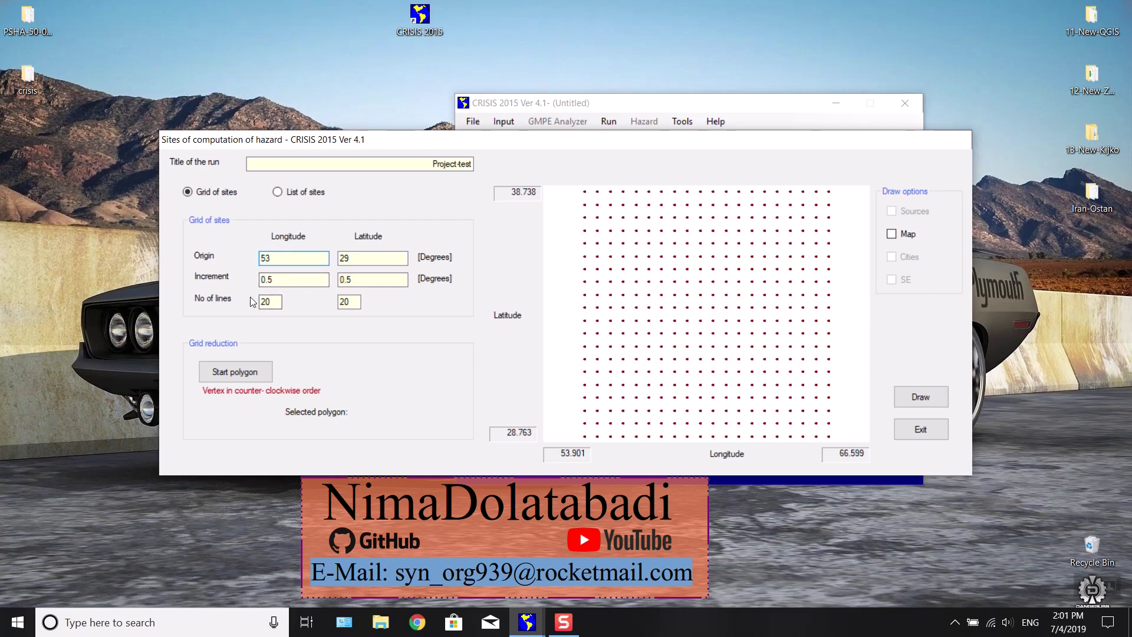
click(911, 396)
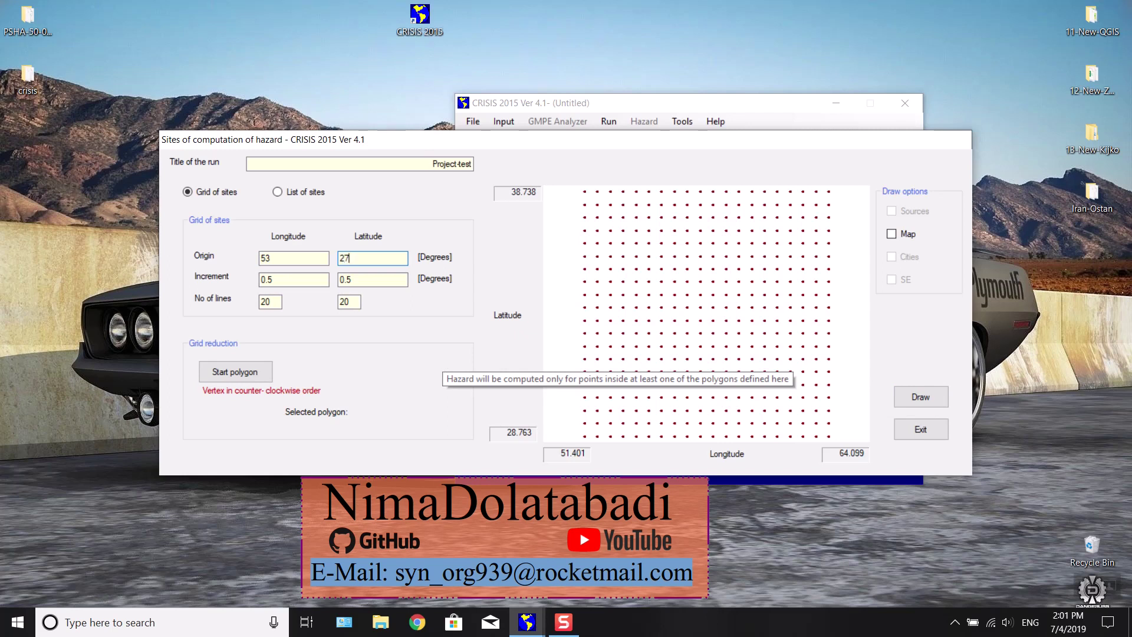
click(920, 397)
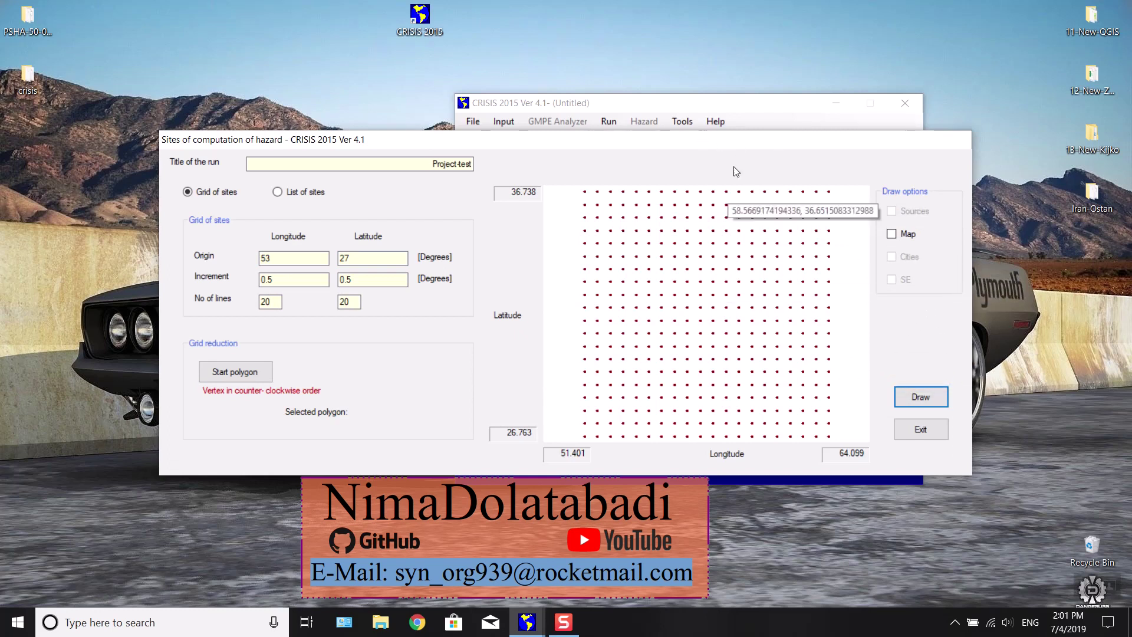
Return the grid origin to longitude 55.5 and latitude 29, and display the map with the grid of sites.
click(265, 258)
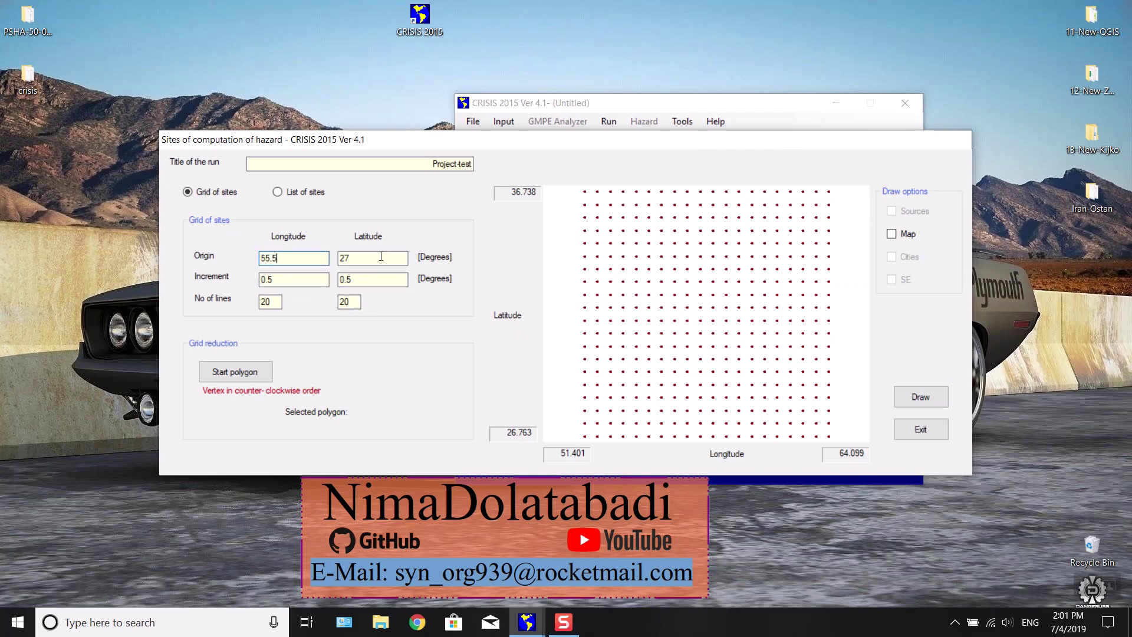
double_click(373, 258)
text(29)
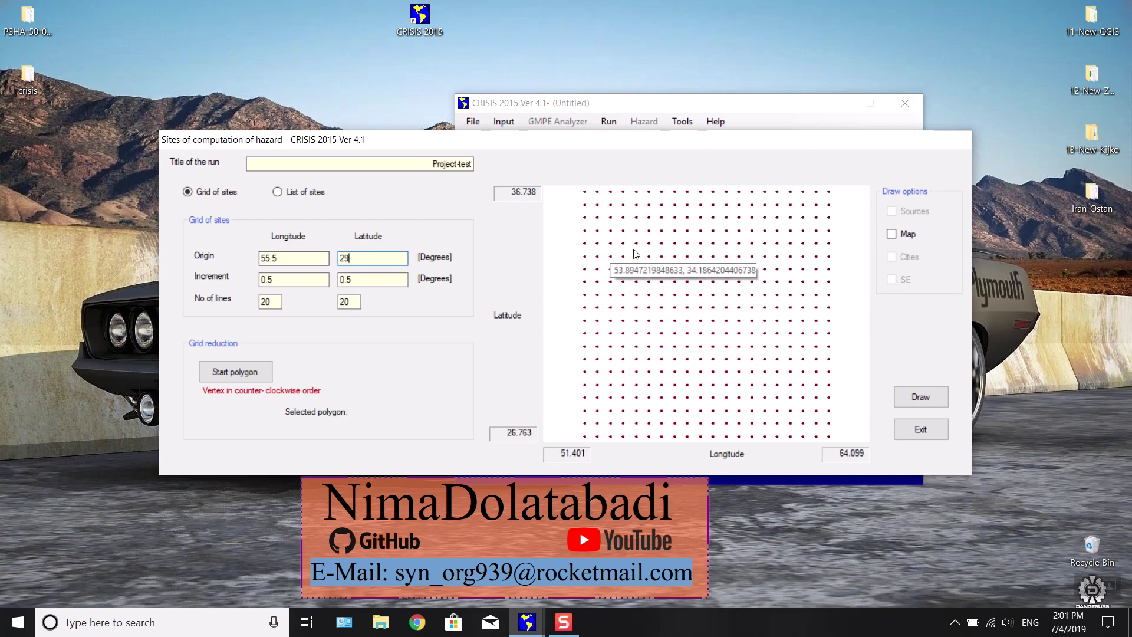
click(892, 234)
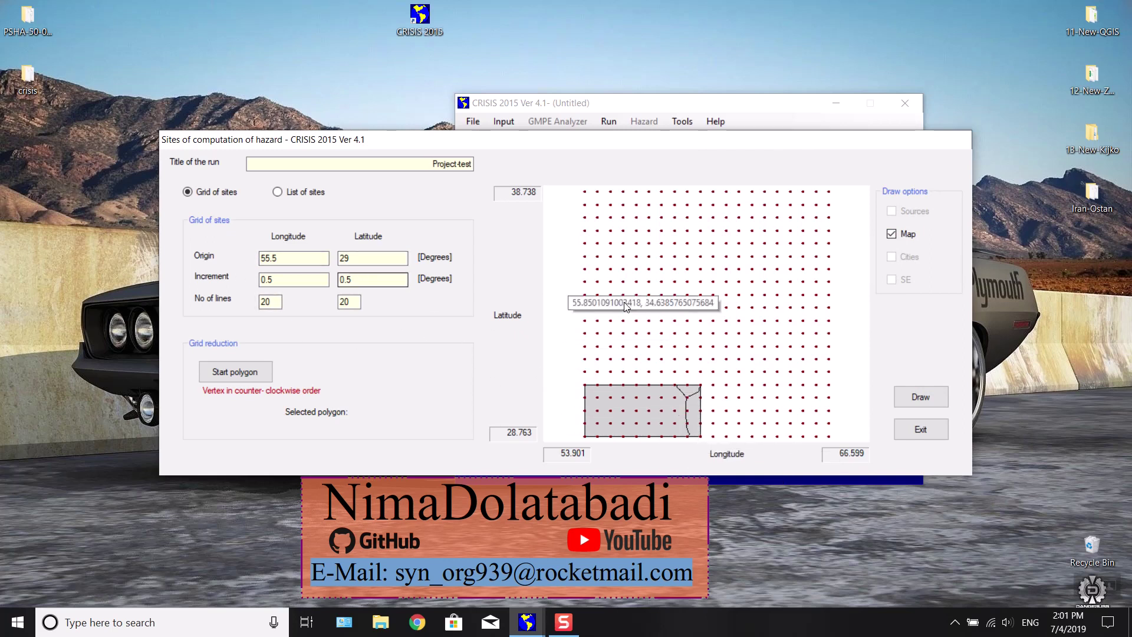
Set the grid origin to longitude 53 and latitude 27 and redraw the grid over the province map.
drag(299, 257, 264, 258)
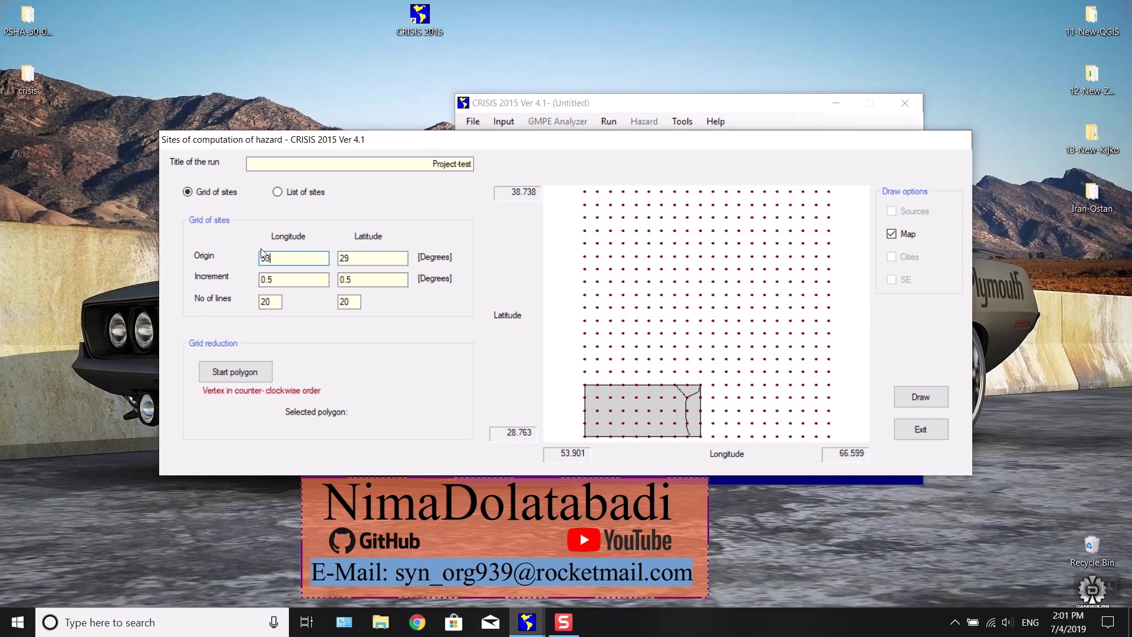
click(919, 394)
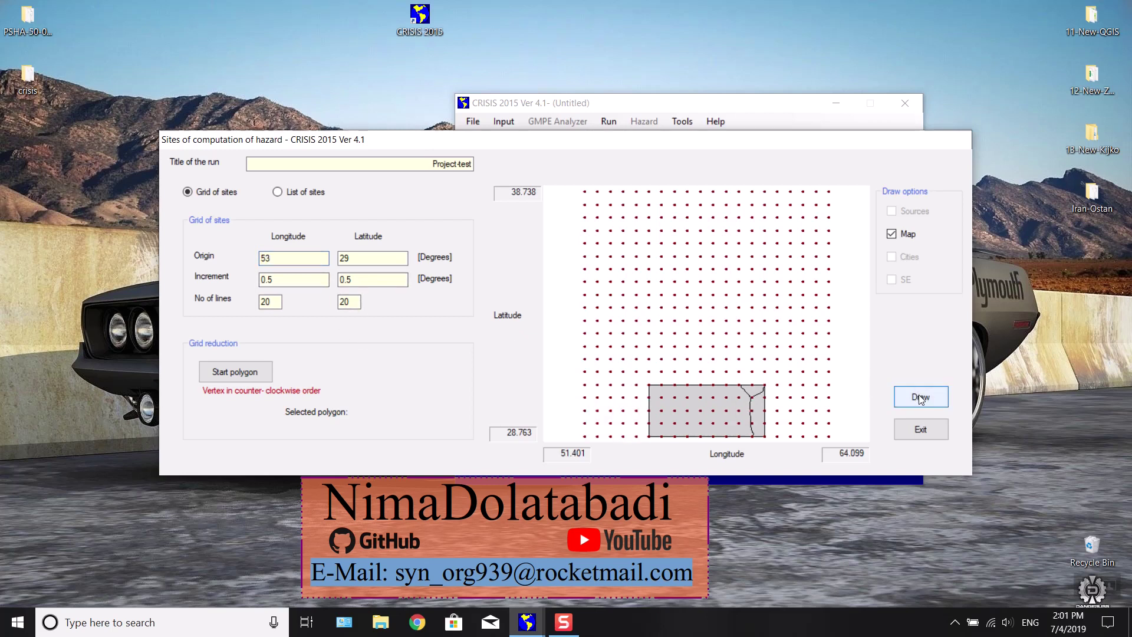
click(369, 258)
text(27)
click(922, 398)
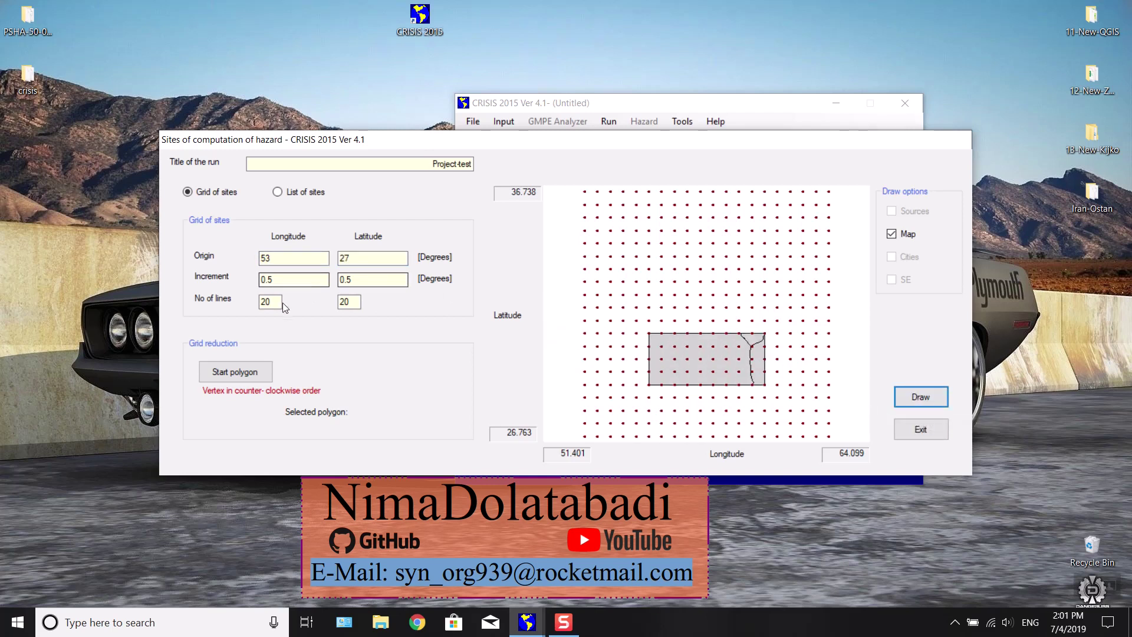
Try a grid increment of 0.2 degrees in both directions, and restore both increments to 0.5 degrees with a redraw.
drag(275, 300, 258, 301)
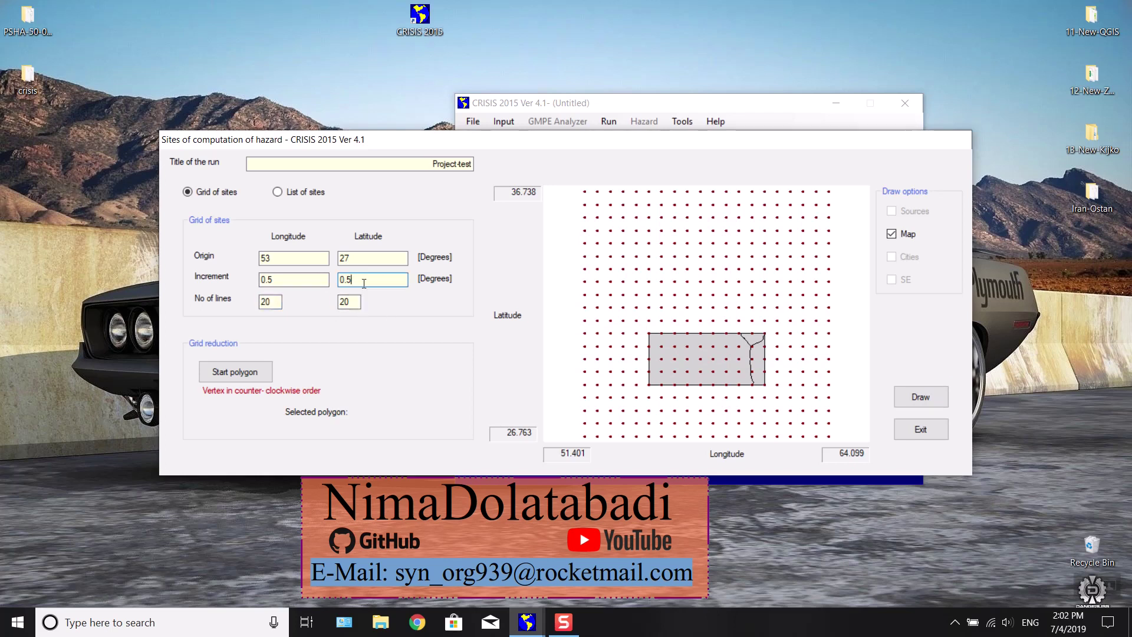
key(BackSpace)
text(2)
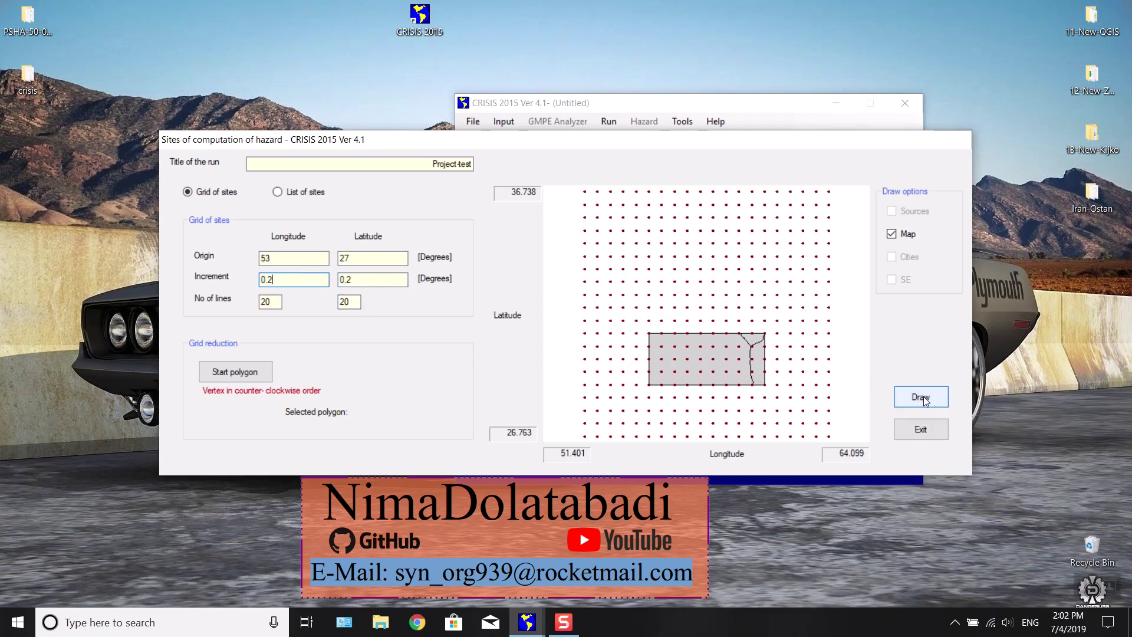
click(919, 396)
click(285, 280)
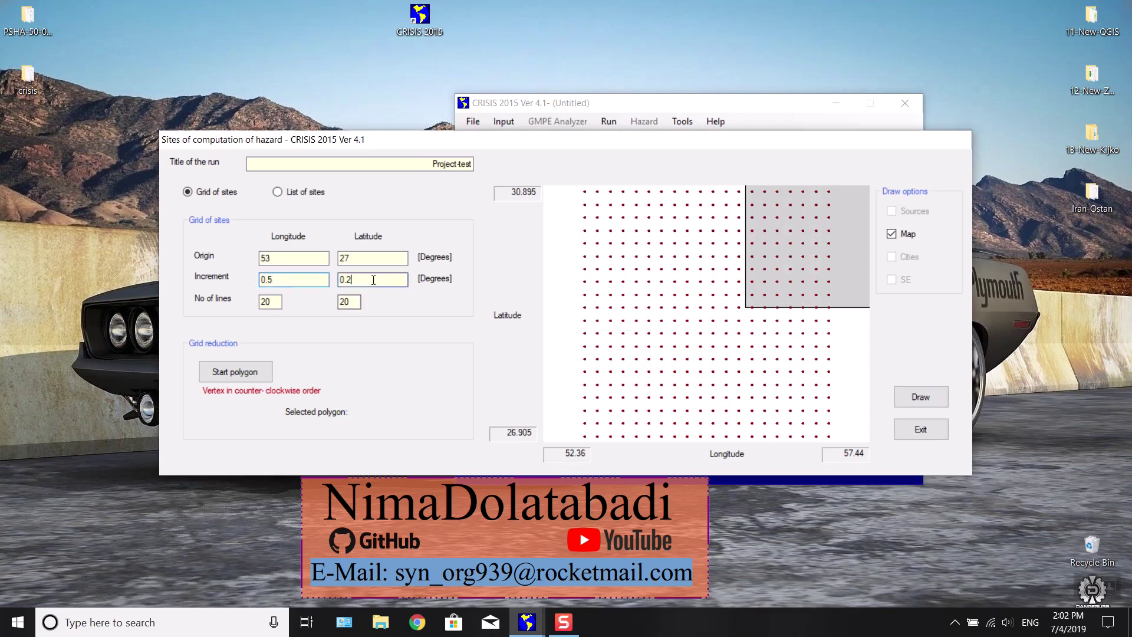
click(921, 397)
Try 50 grid lines in both longitude and latitude, and restore both to 20 with a redraw.
drag(273, 300, 235, 301)
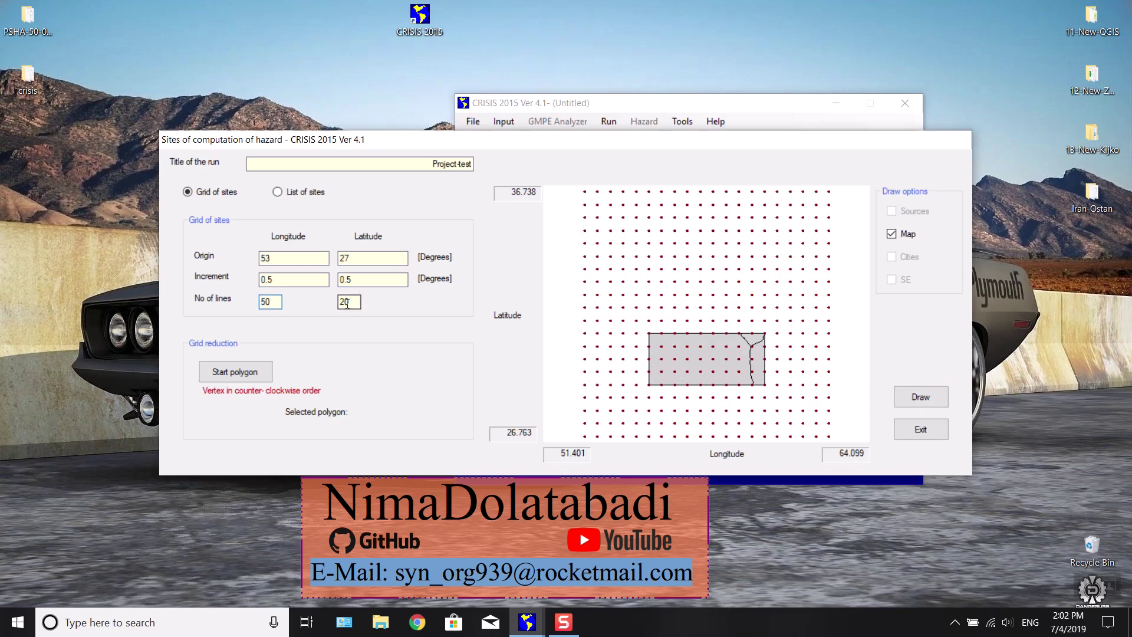
text(50)
click(920, 397)
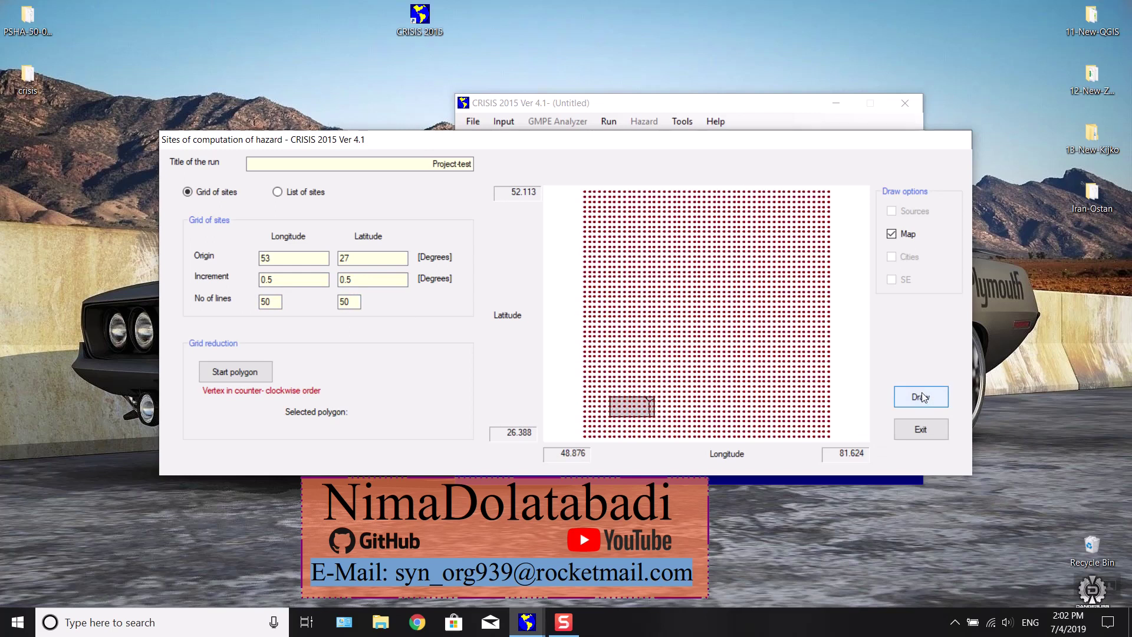
drag(272, 302, 254, 301)
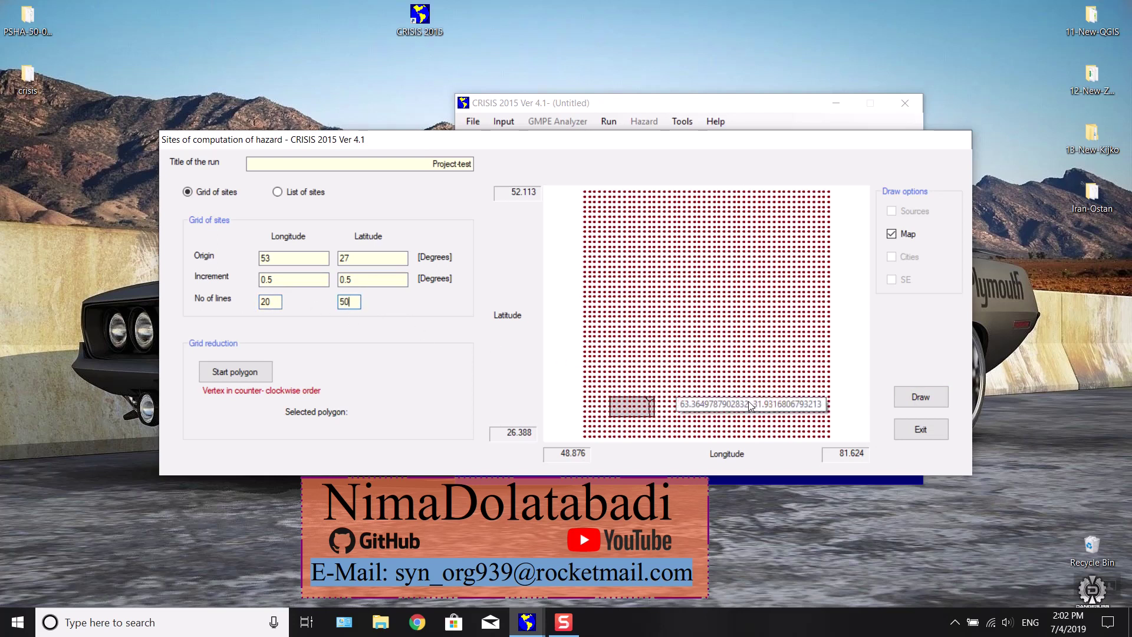
key(BackSpace)
text(20)
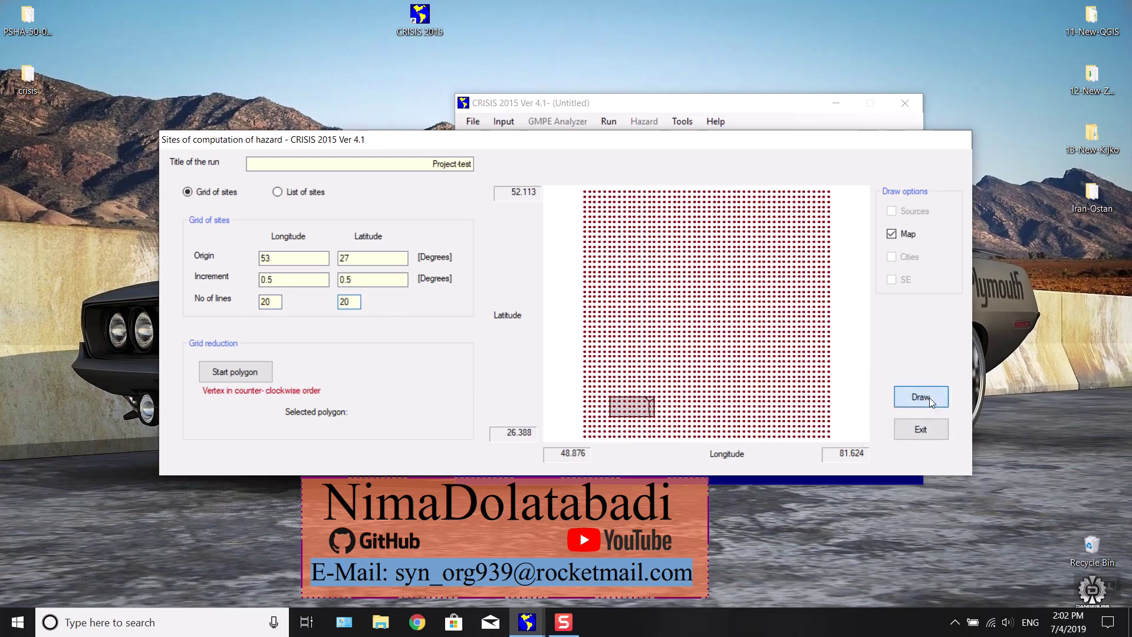
click(921, 397)
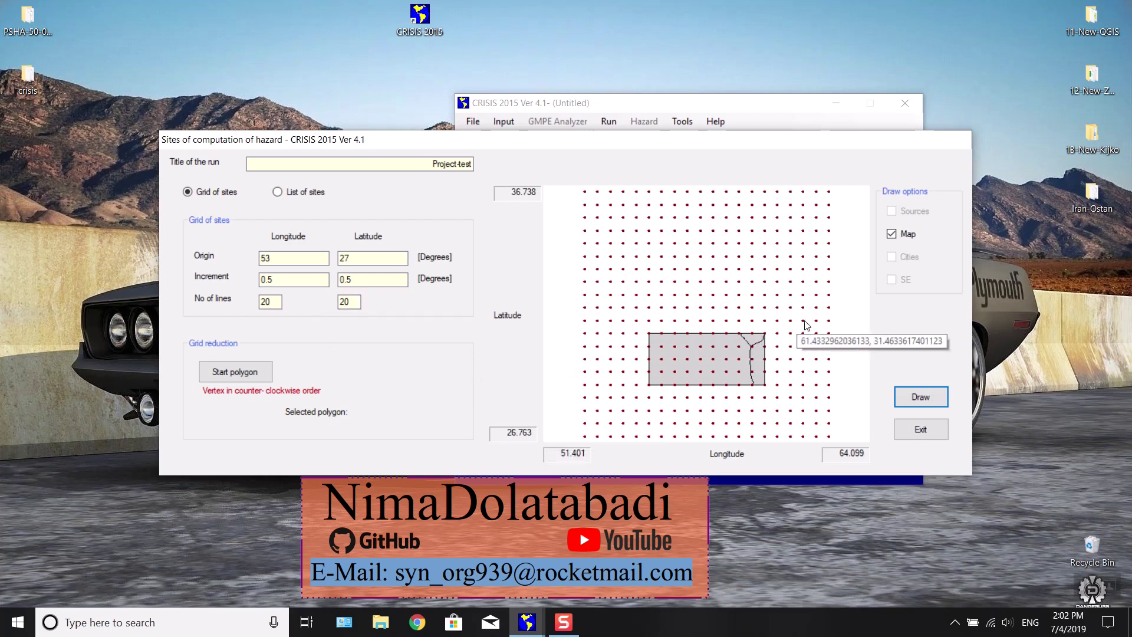
Reduce the grid with a four-vertex rectangular polygon drawn just outside the province map, redraw it, and close the sites window.
click(248, 377)
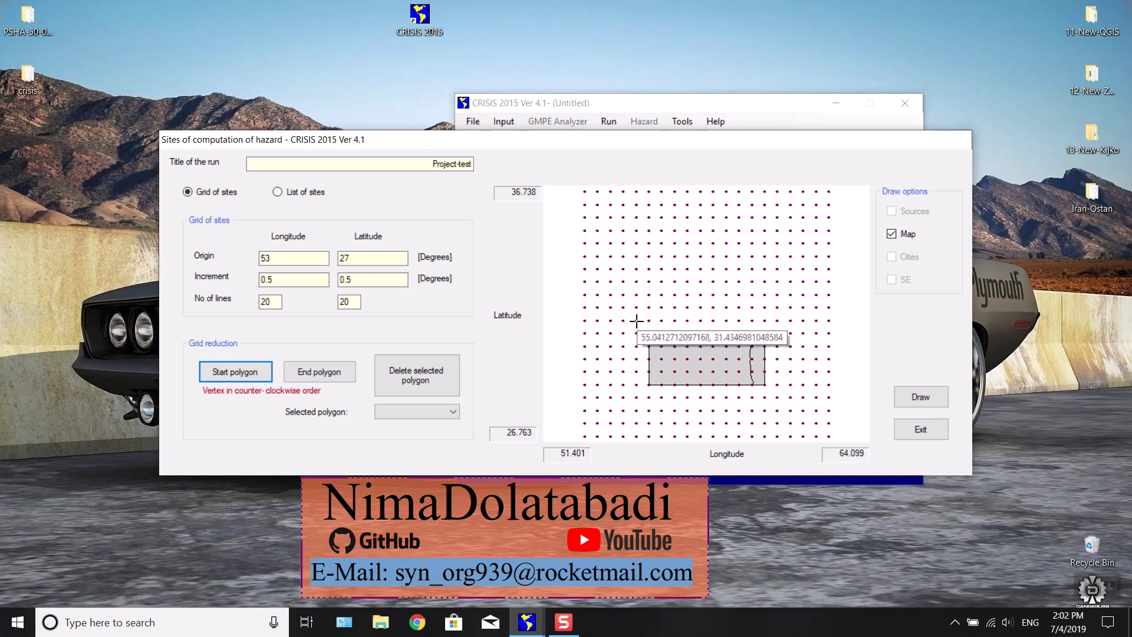
click(777, 321)
click(777, 398)
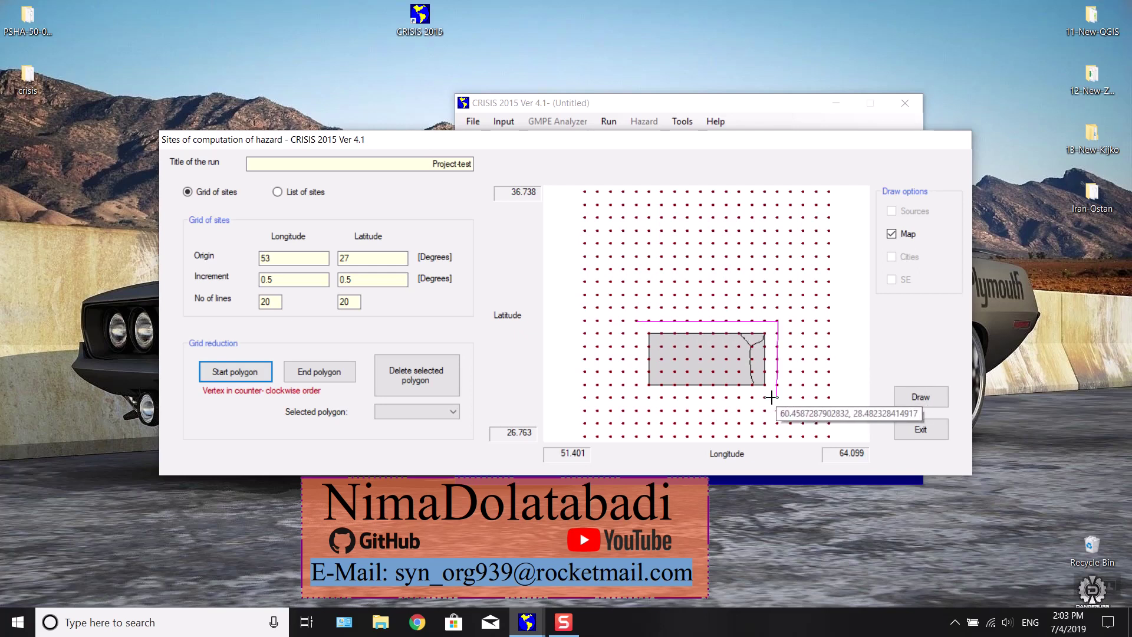
click(637, 397)
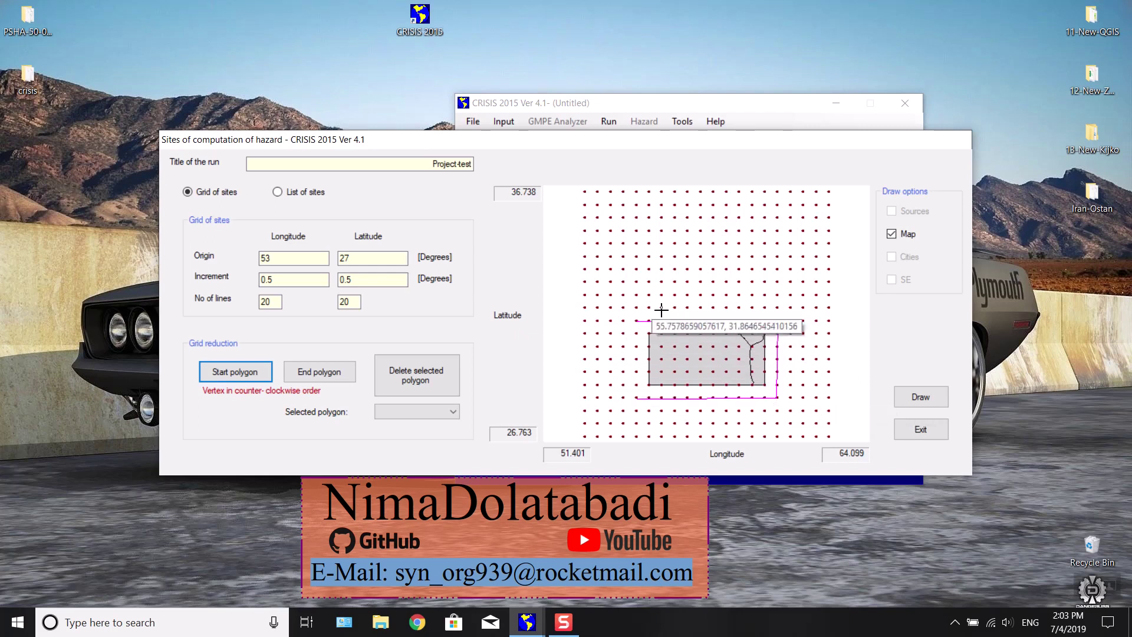
click(633, 322)
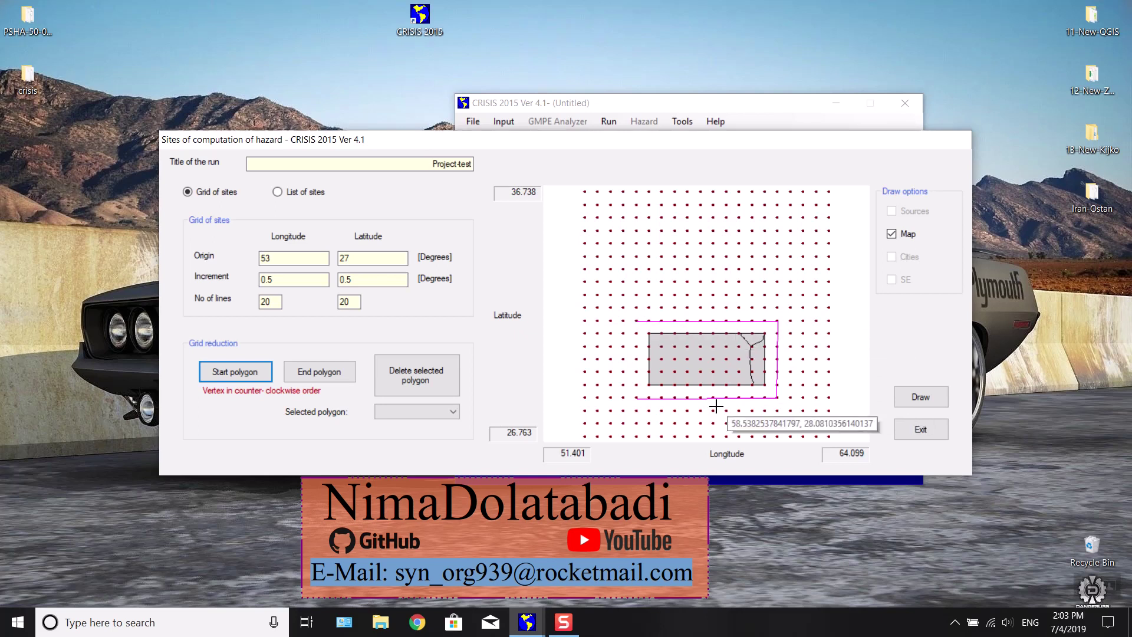
click(330, 377)
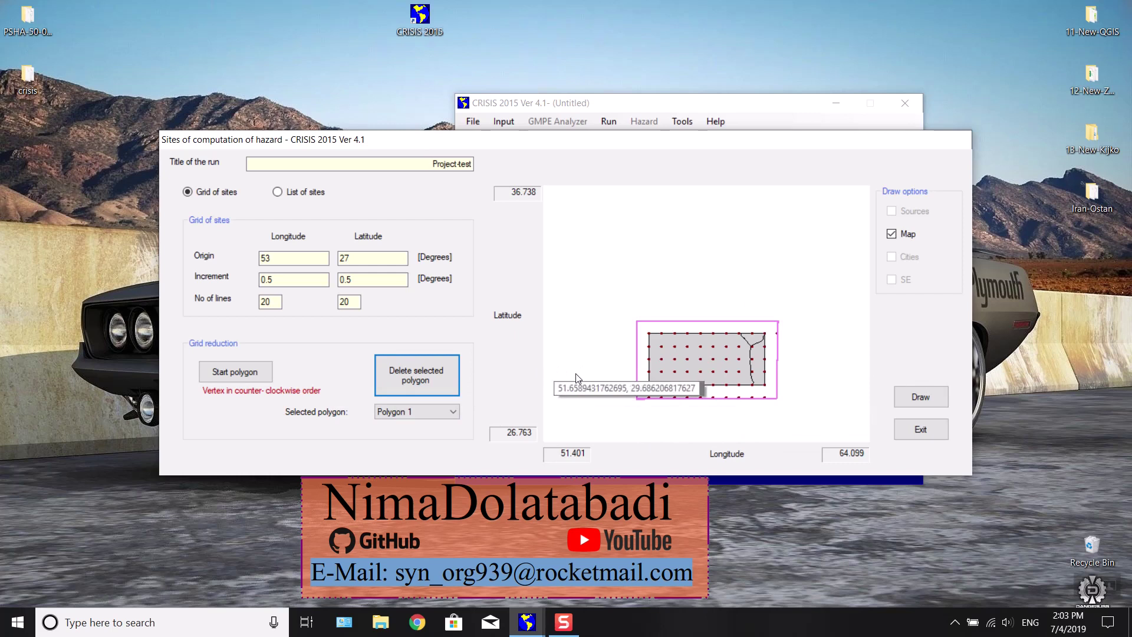
click(925, 398)
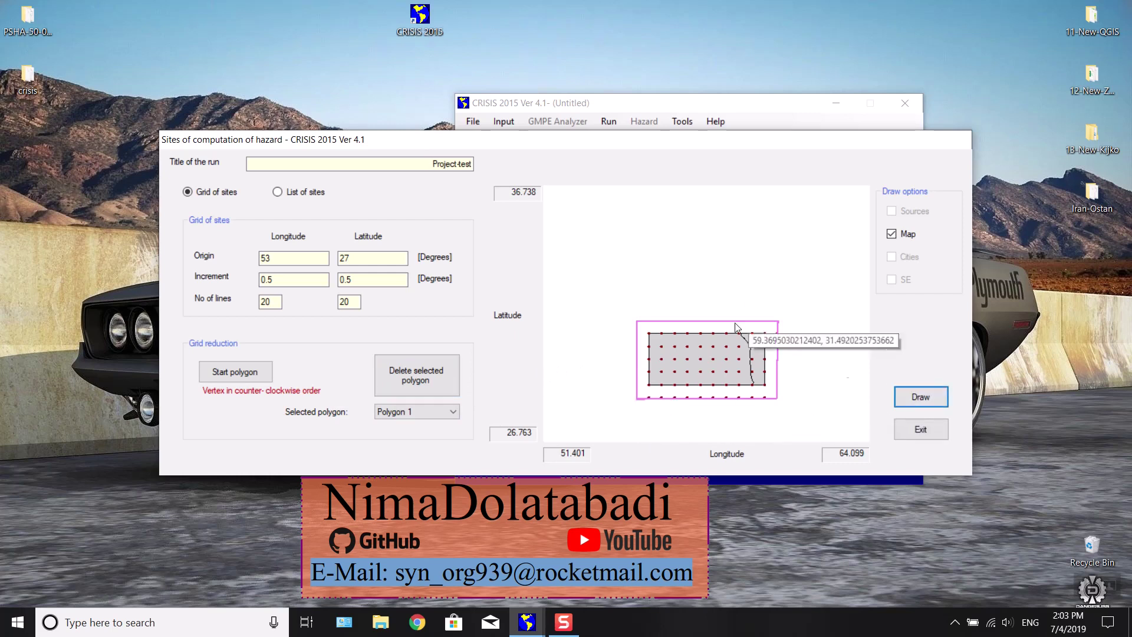
click(920, 429)
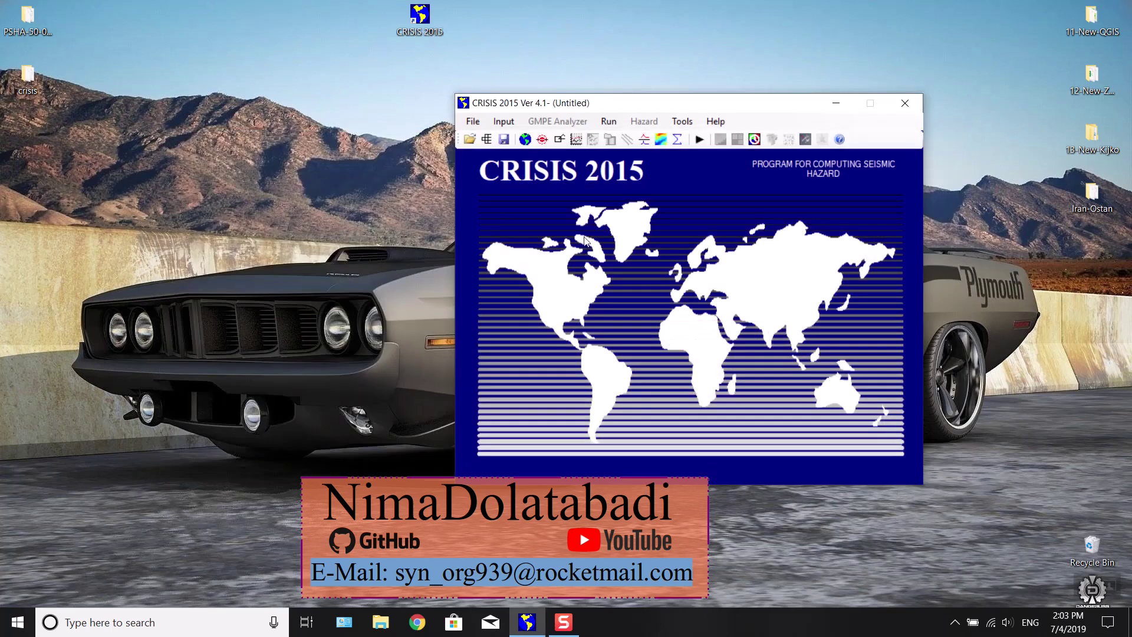
Check the empty seismic source geometry window, and add source data from S1.shp in the Desktop folder 11-New-QGIS.
click(561, 140)
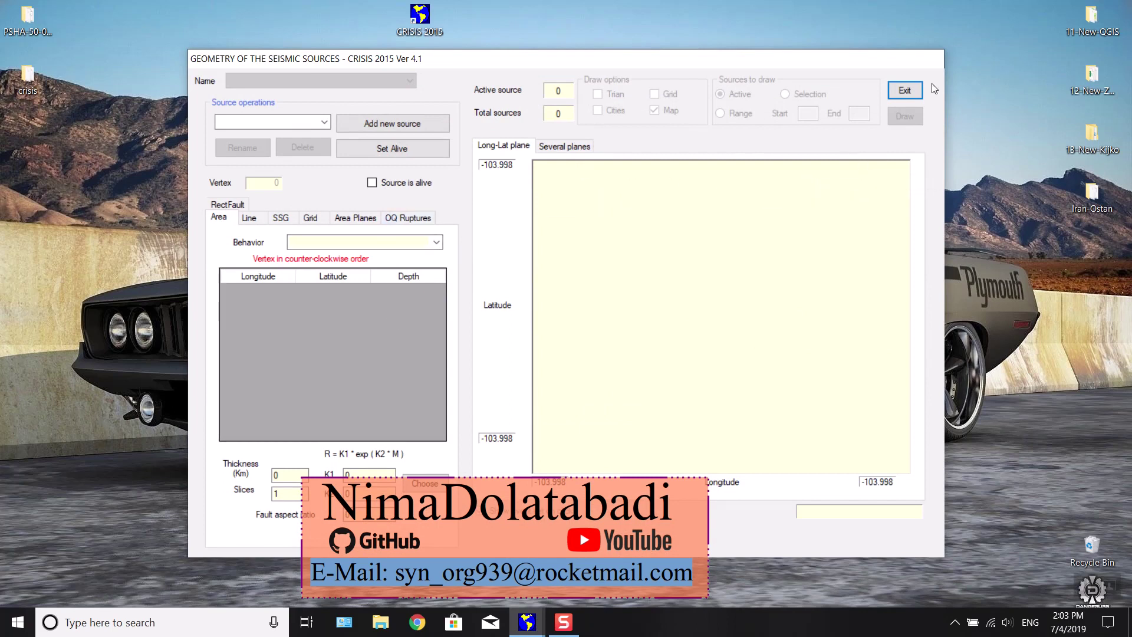
click(907, 90)
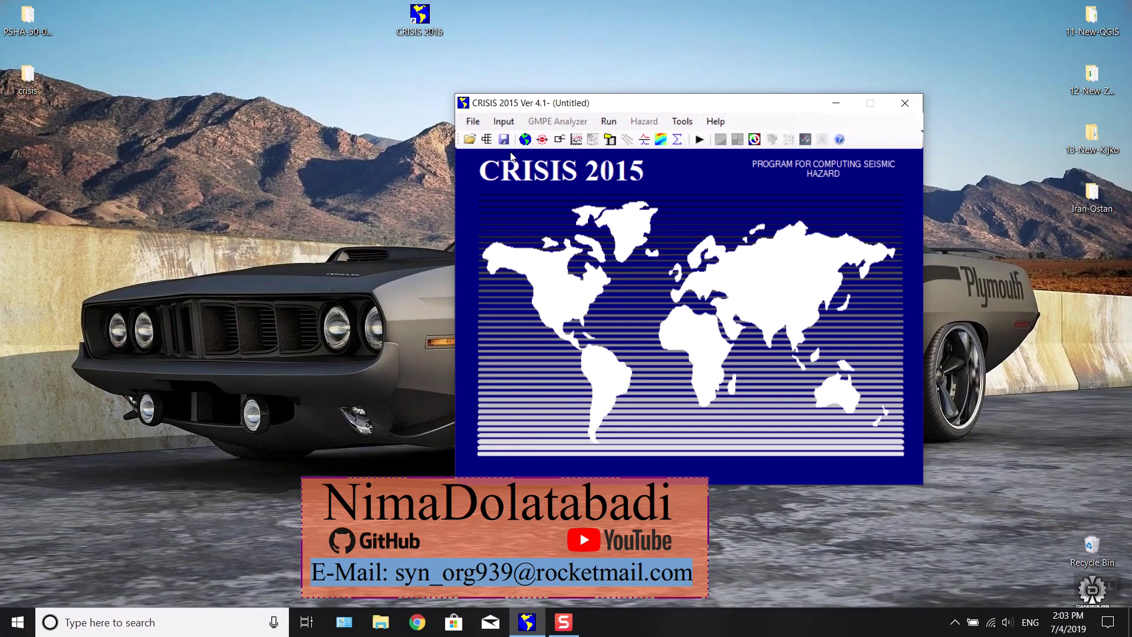
click(473, 122)
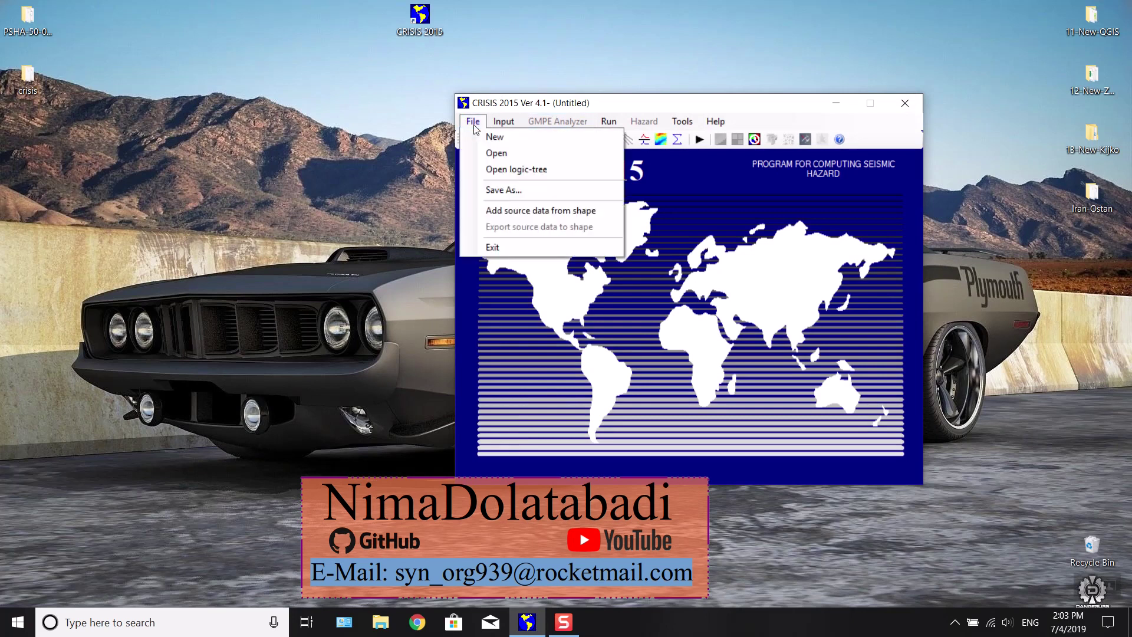
click(594, 211)
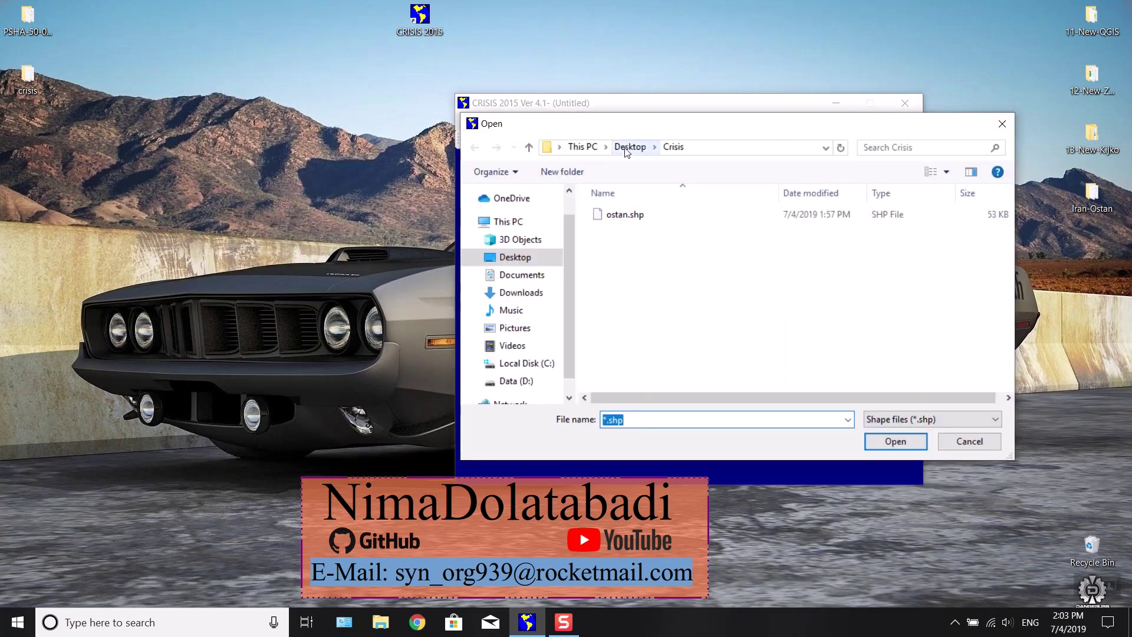
click(629, 147)
double_click(656, 216)
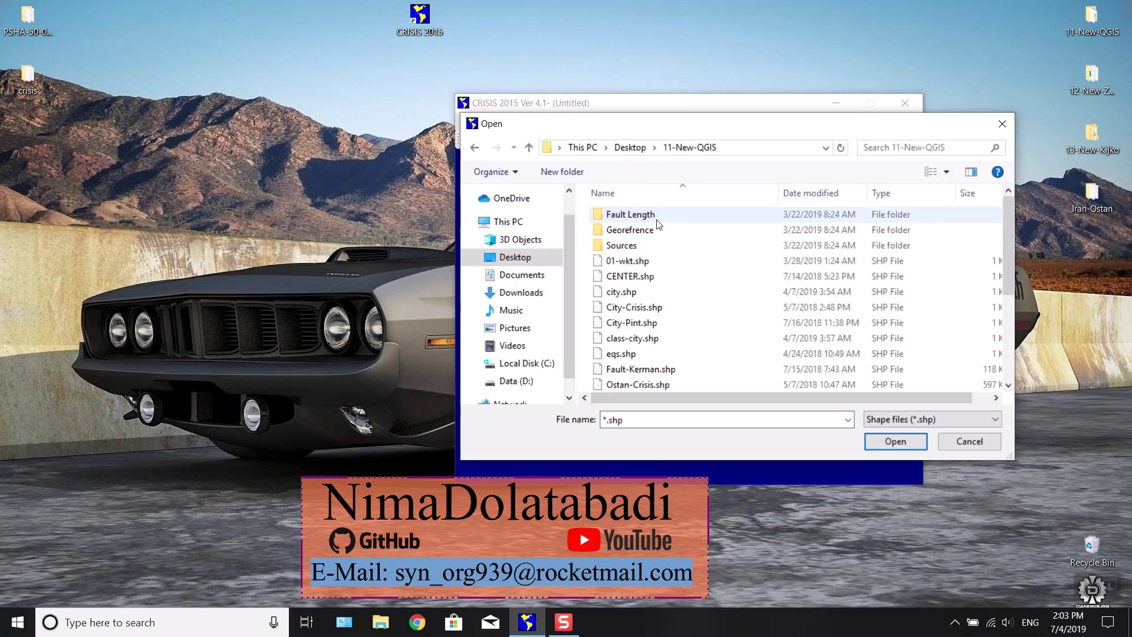
scroll(702, 278, down, 2)
click(681, 324)
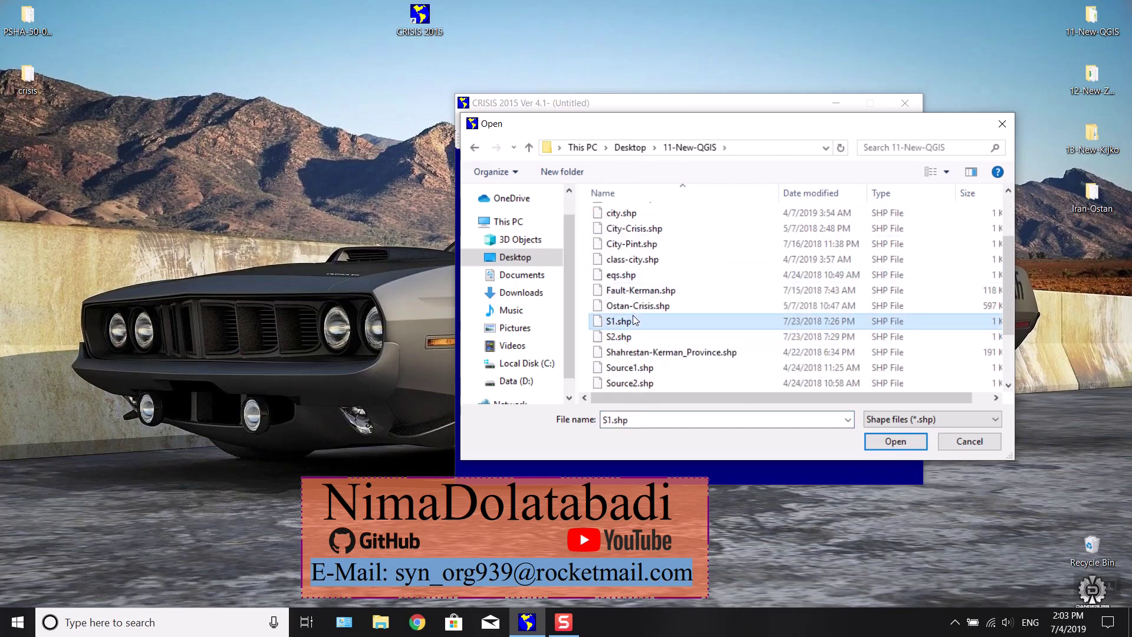
click(902, 445)
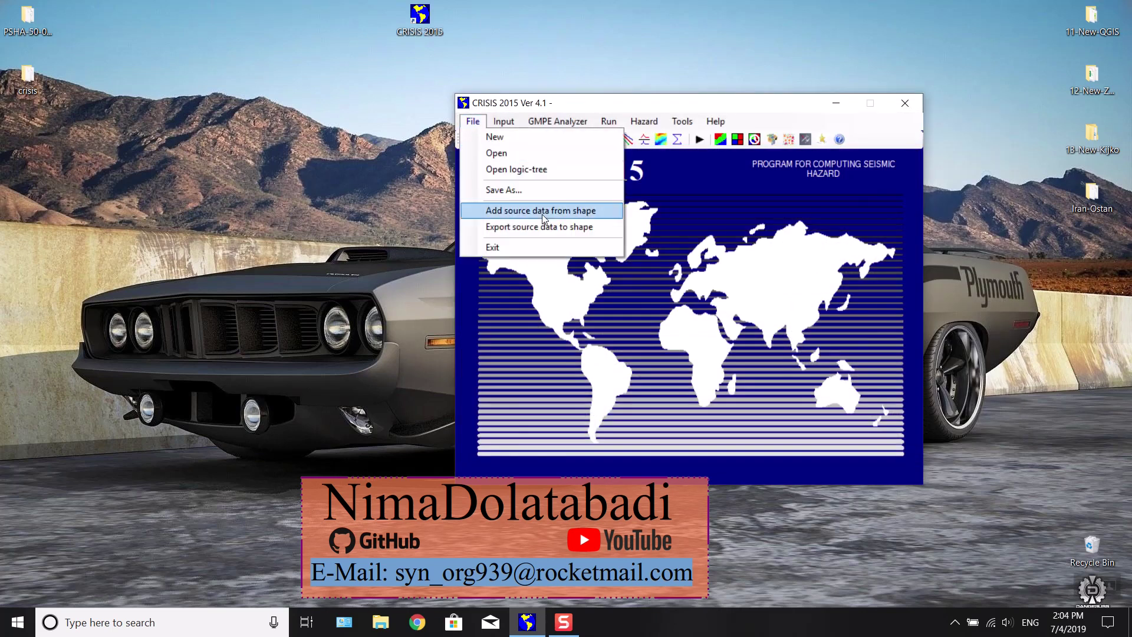
Add source data from the shapefile S2.shp in the 11-New-QGIS folder.
click(583, 211)
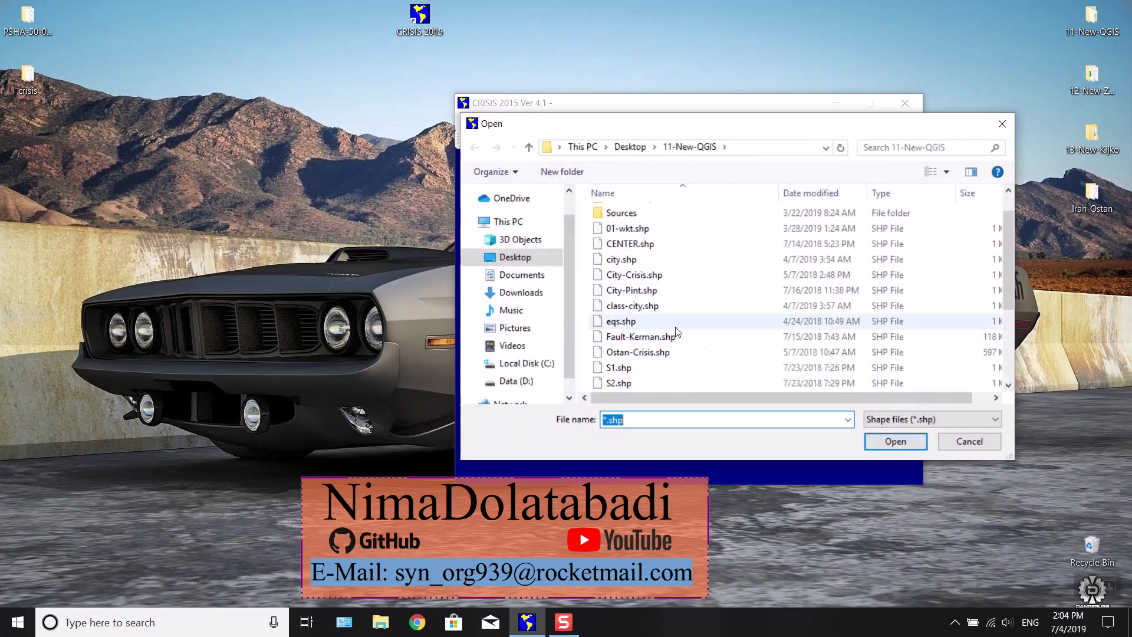
scroll(678, 332, down, 1)
click(649, 337)
click(895, 442)
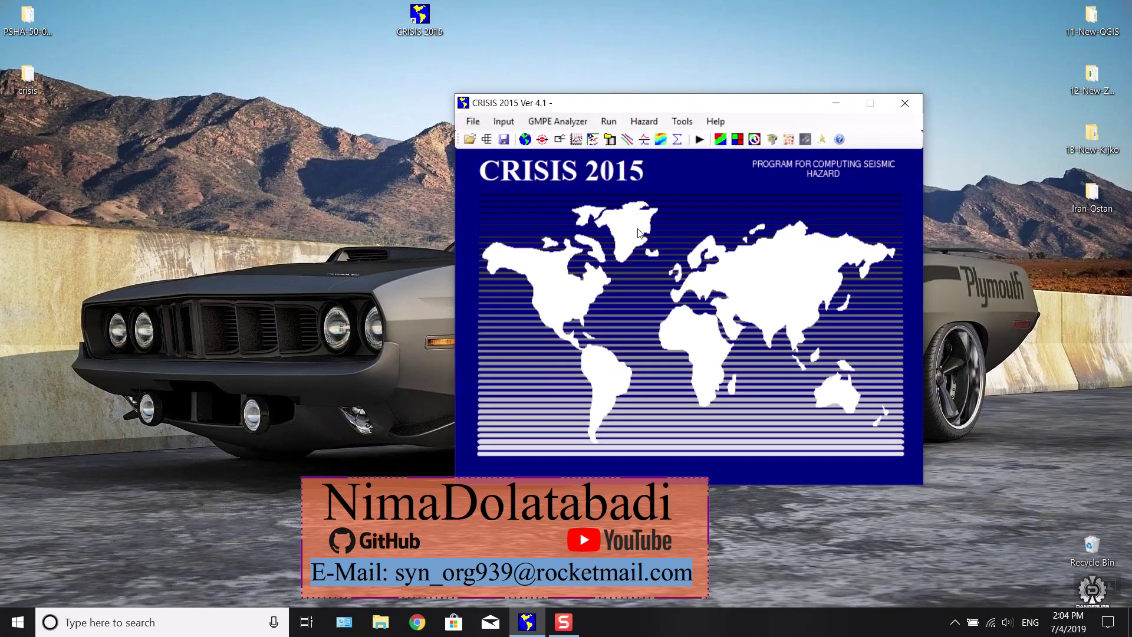
Open the seismic source geometry and show the computation grid together with the map and the first imported region.
click(561, 139)
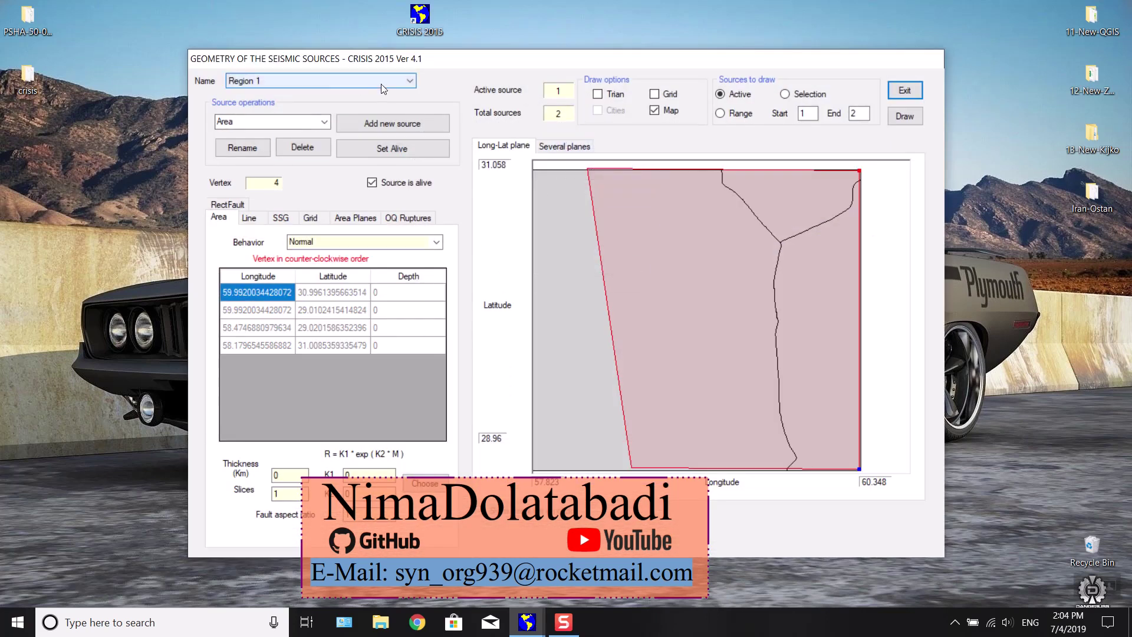
click(327, 83)
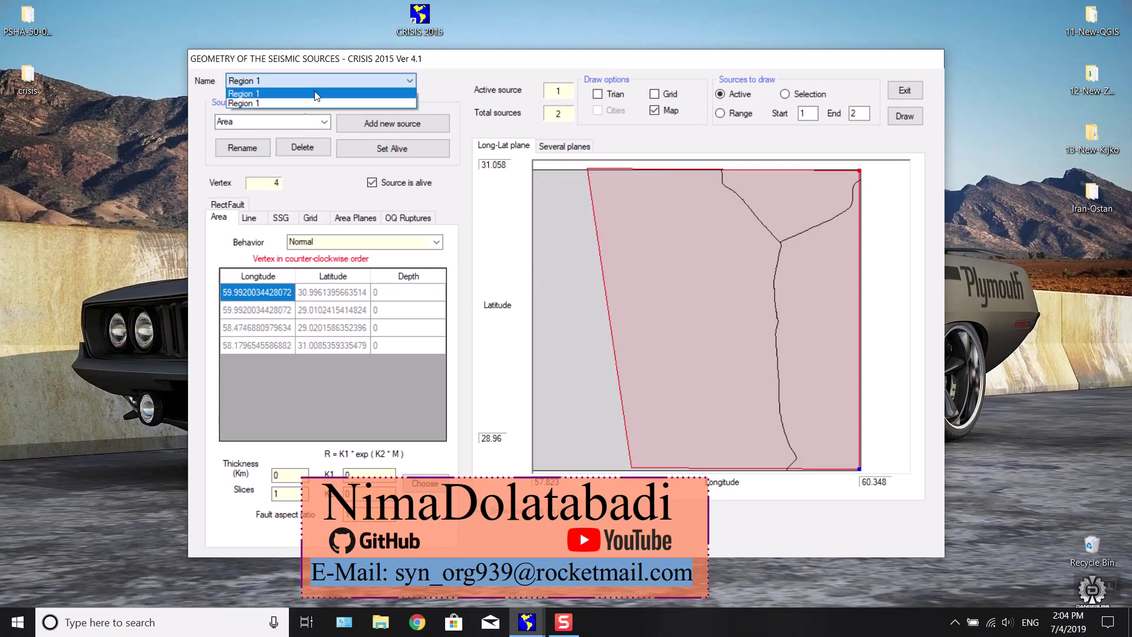
click(295, 100)
click(303, 79)
click(286, 92)
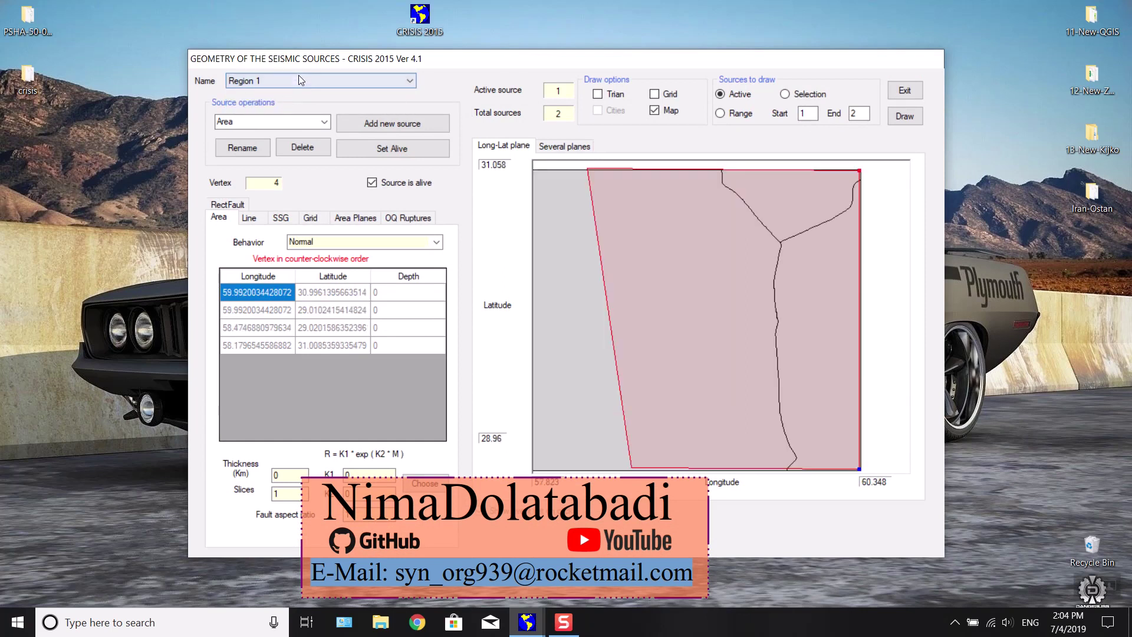
click(661, 95)
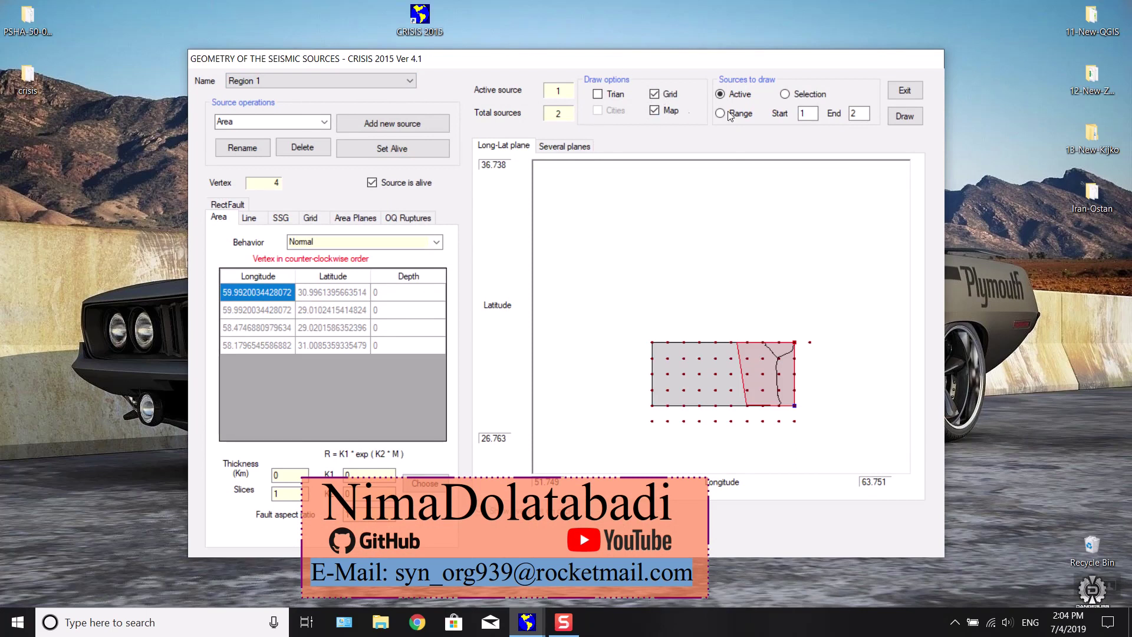
Switch to the second imported region and back to the first to compare their outlines on the map.
click(323, 81)
click(293, 104)
click(291, 86)
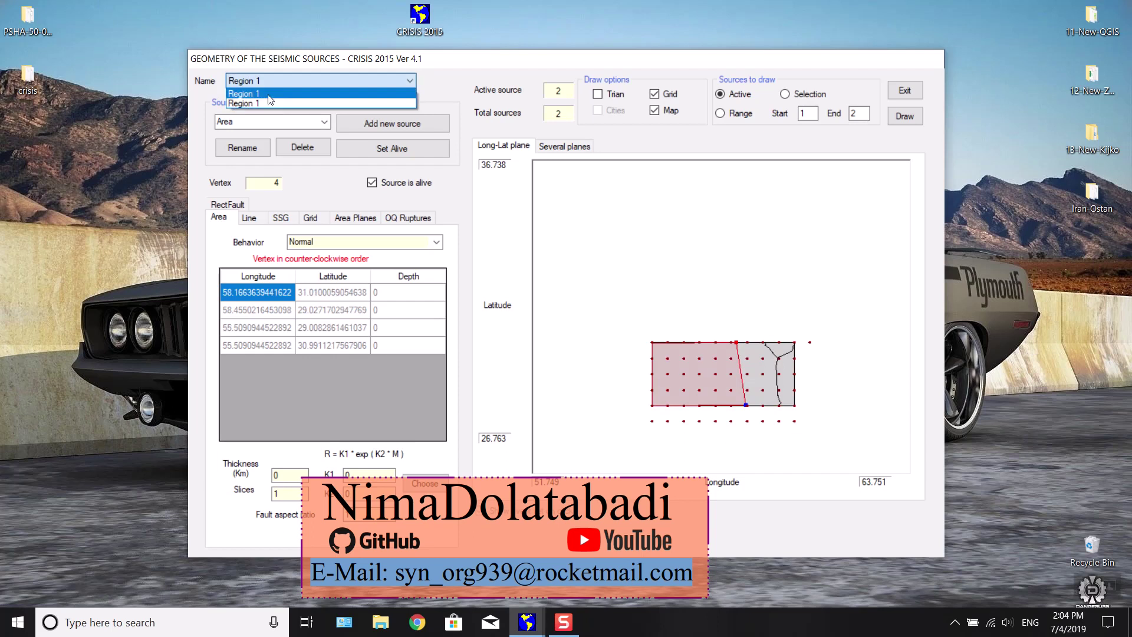
click(266, 97)
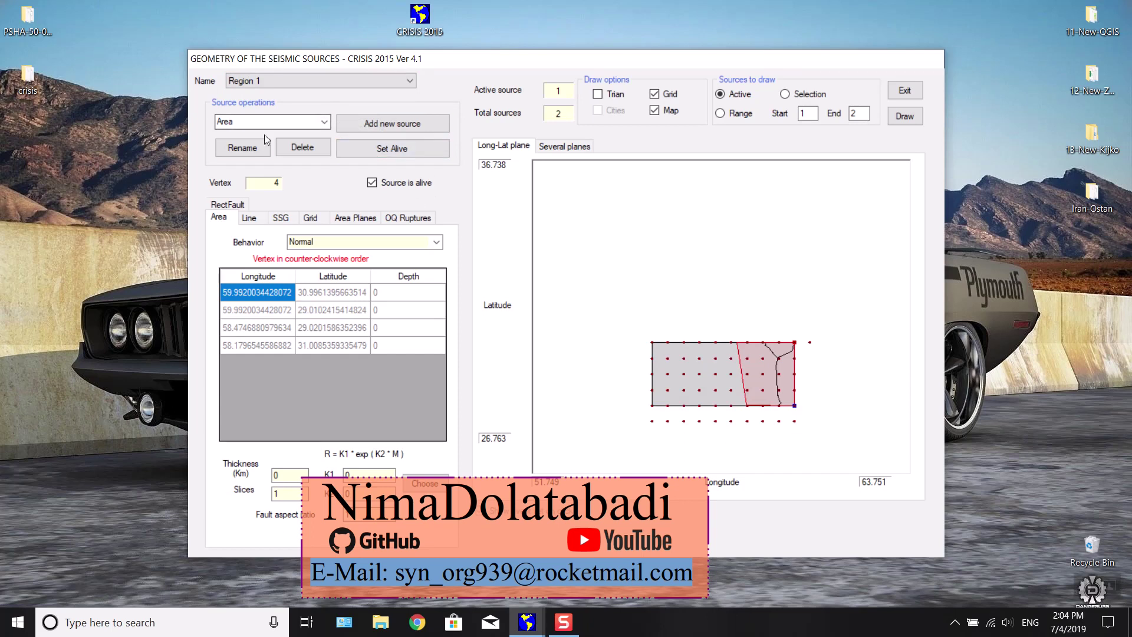
Rename the first imported area source as S1.
click(286, 80)
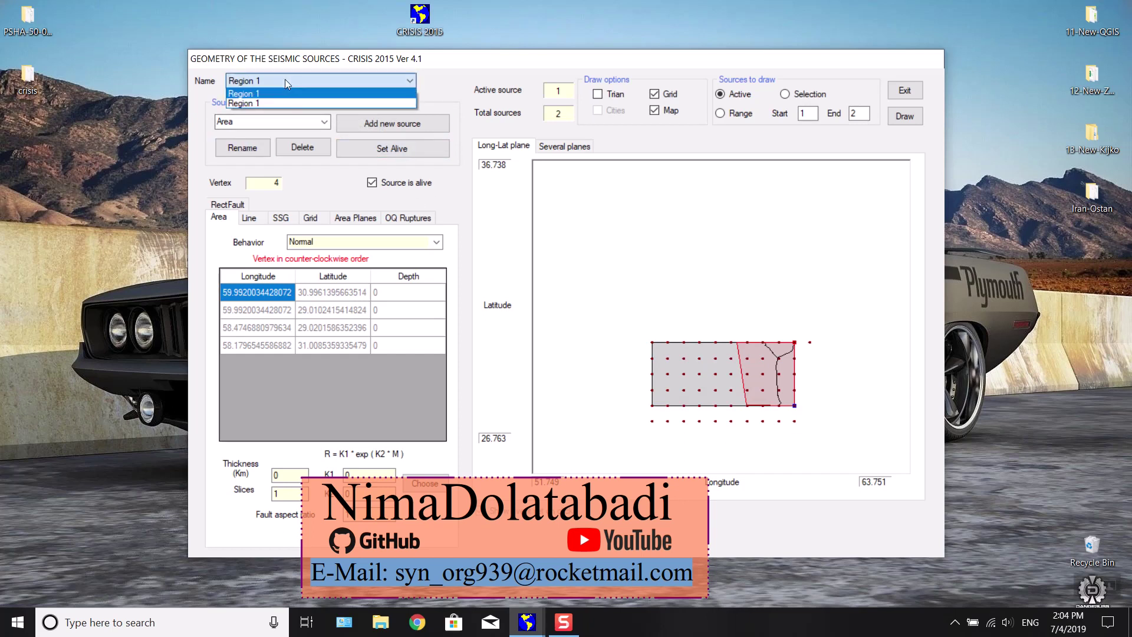
click(270, 94)
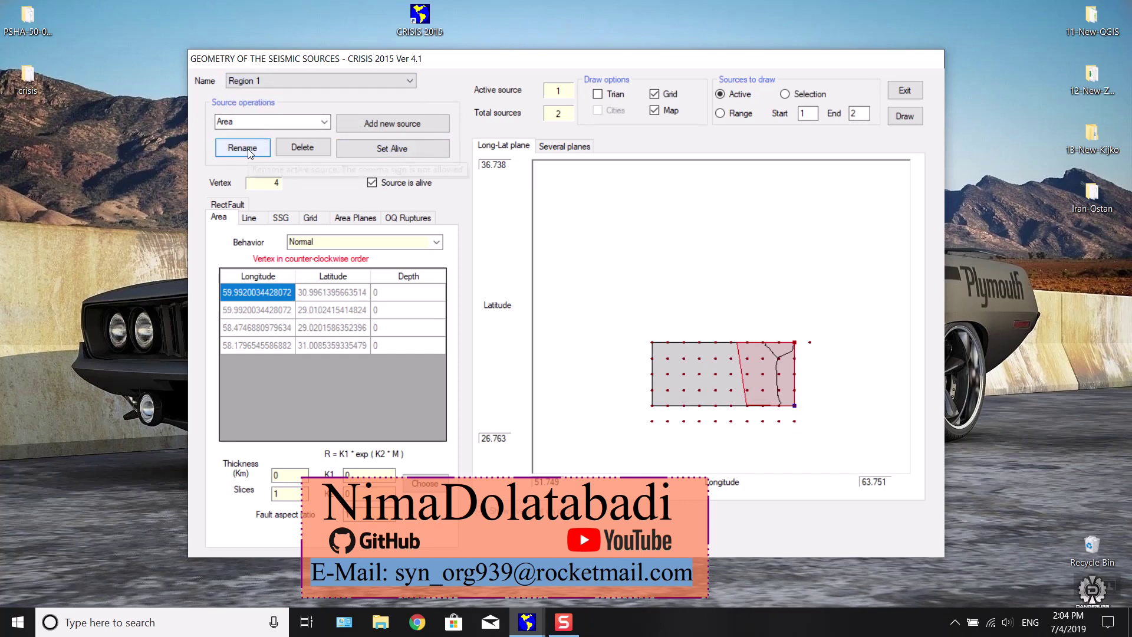
click(248, 150)
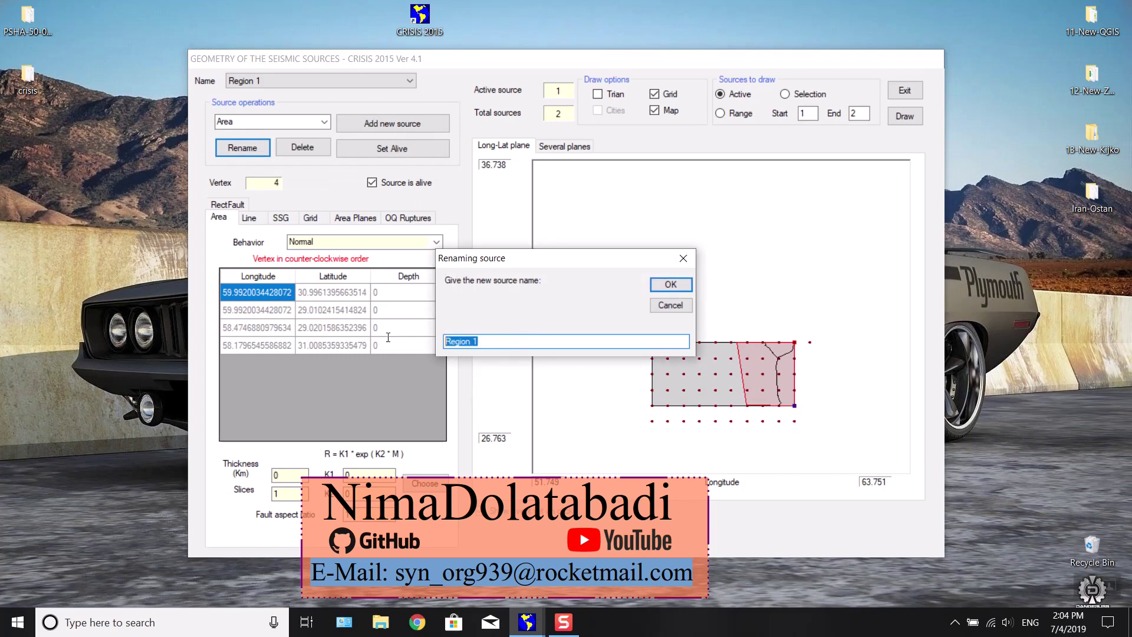
text(s1)
key(BackSpace)
key(BackSpace)
text(S1)
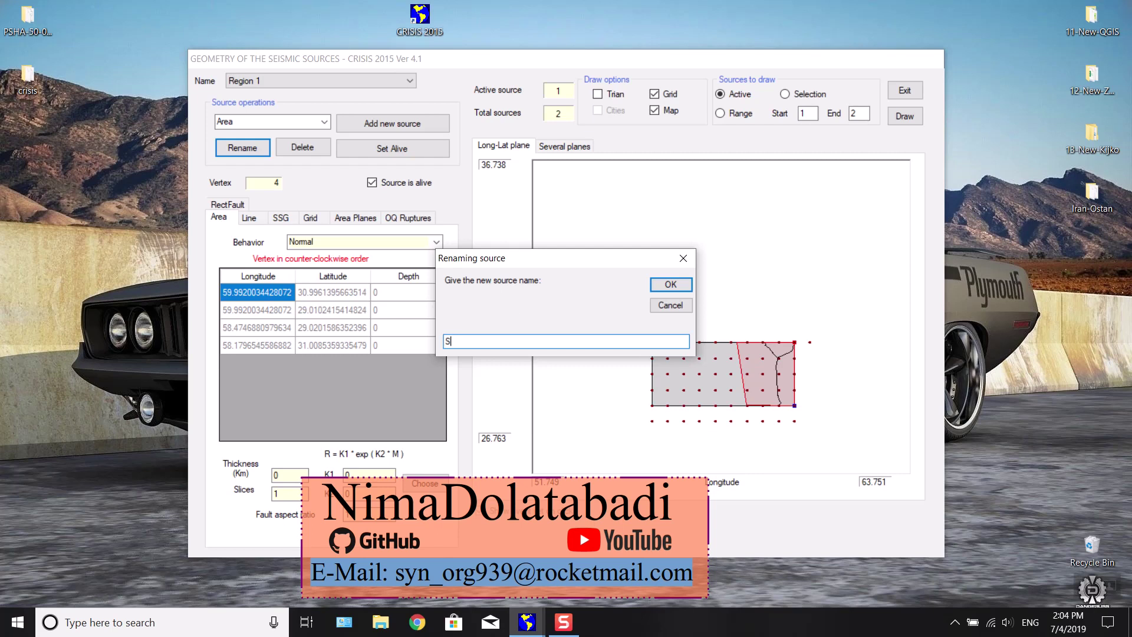
click(685, 286)
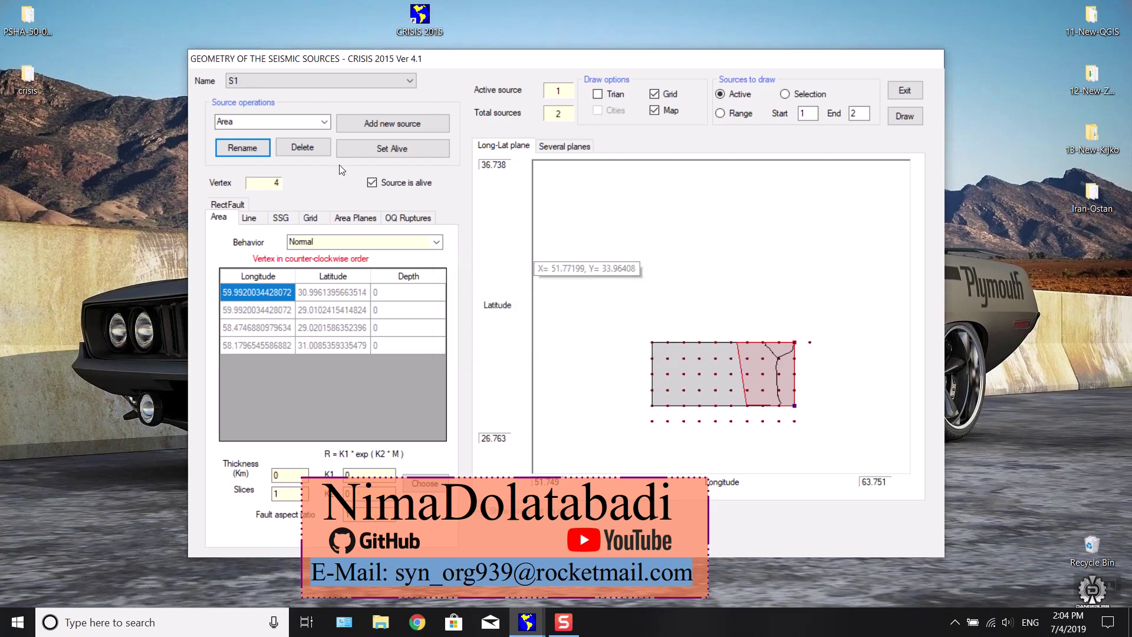
Rename the second imported area source as S2.
click(254, 81)
click(250, 103)
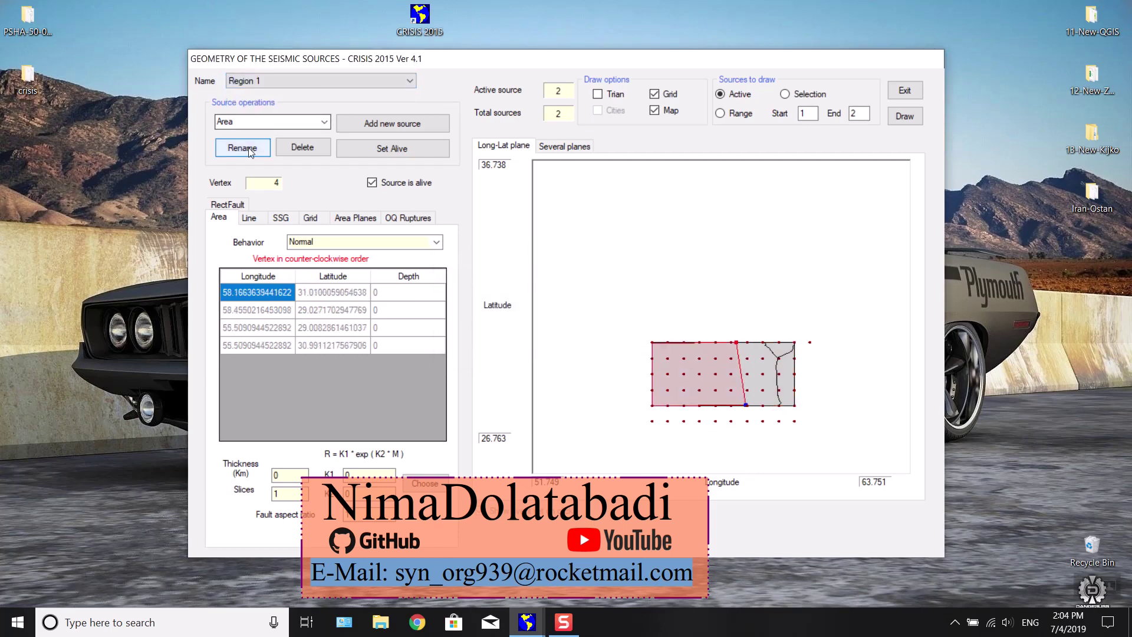
click(244, 147)
text(S2)
click(671, 285)
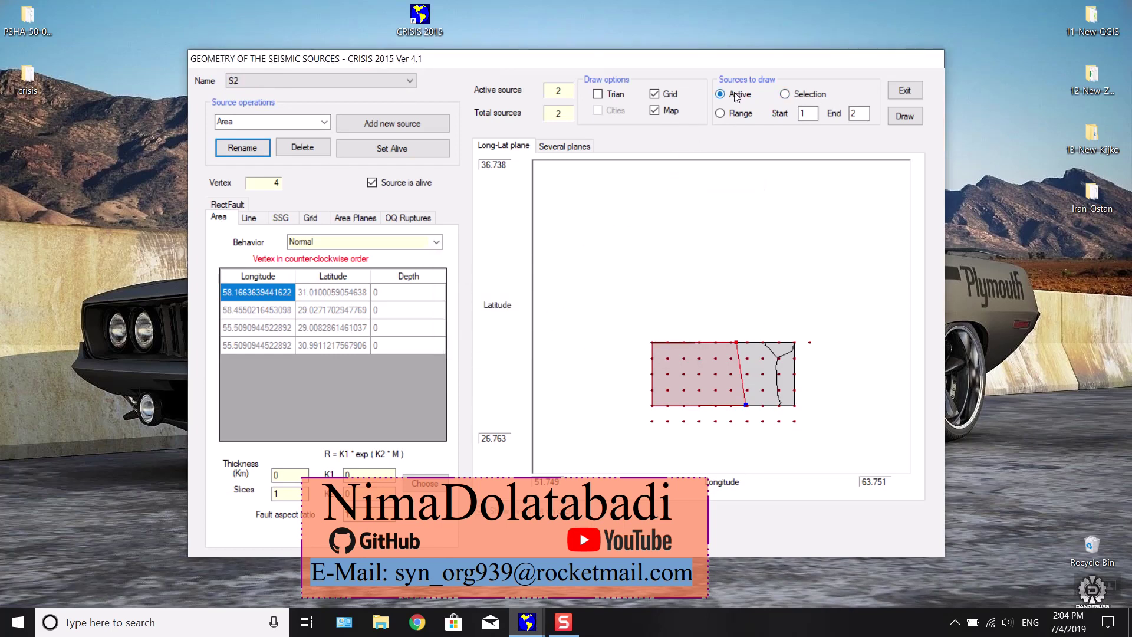
Draw both area sources S1 and S2 together on the map, then close the source geometry.
click(802, 96)
click(589, 172)
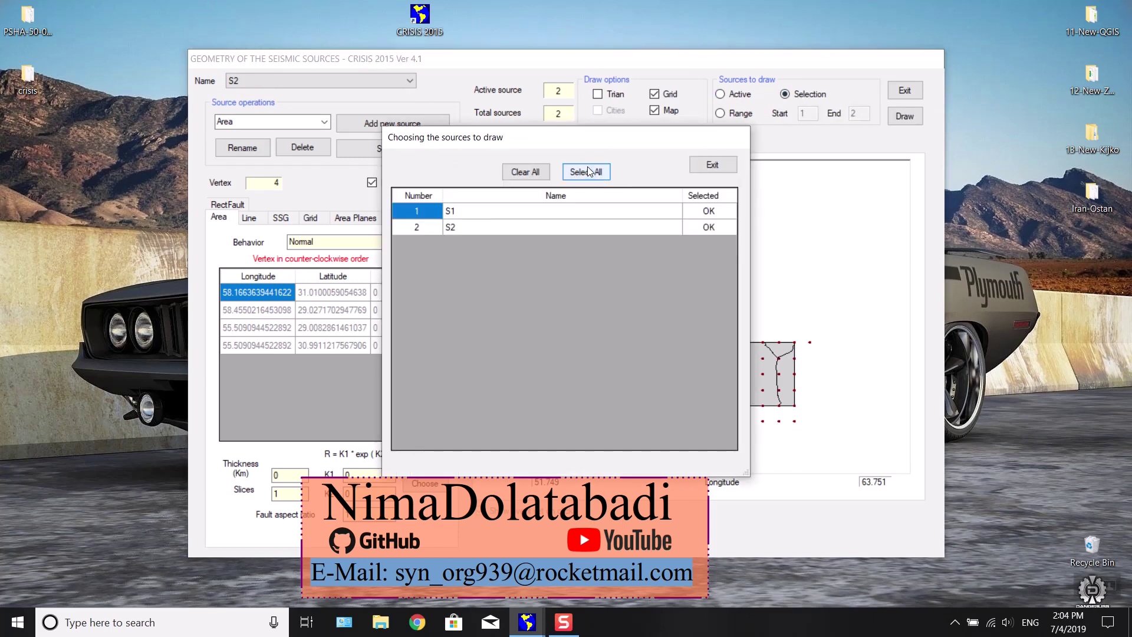
click(712, 165)
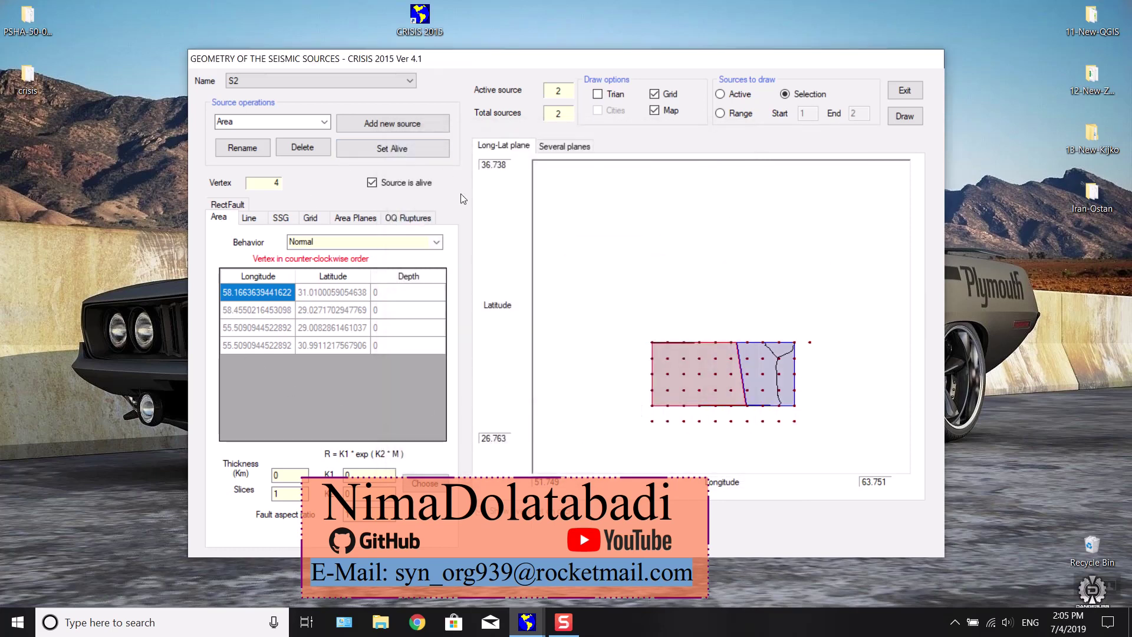
click(905, 96)
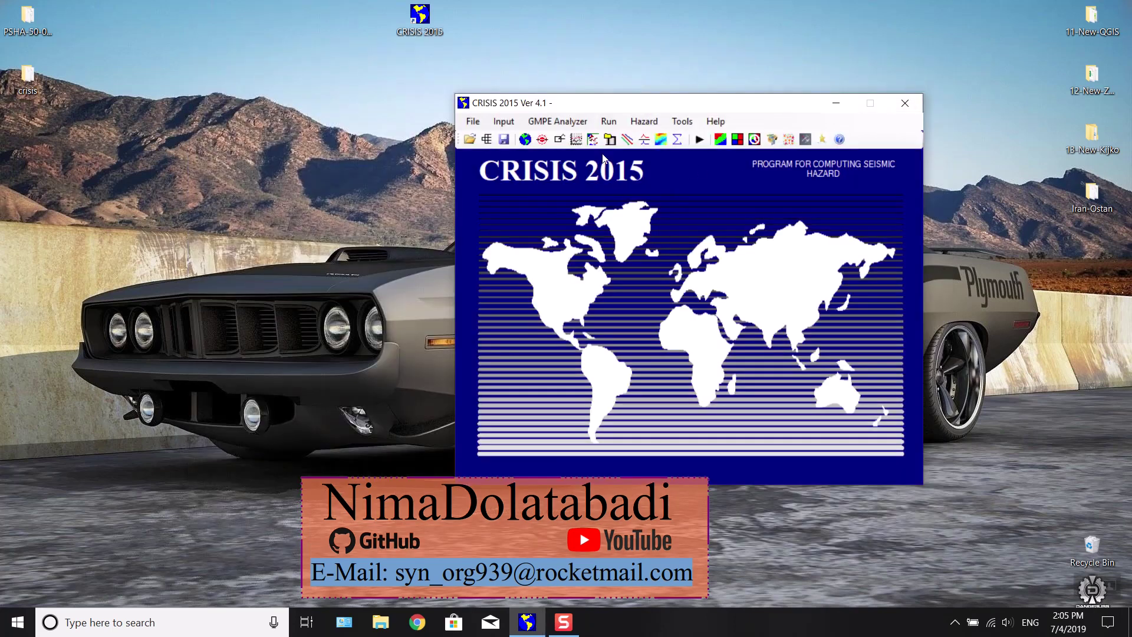
click(577, 140)
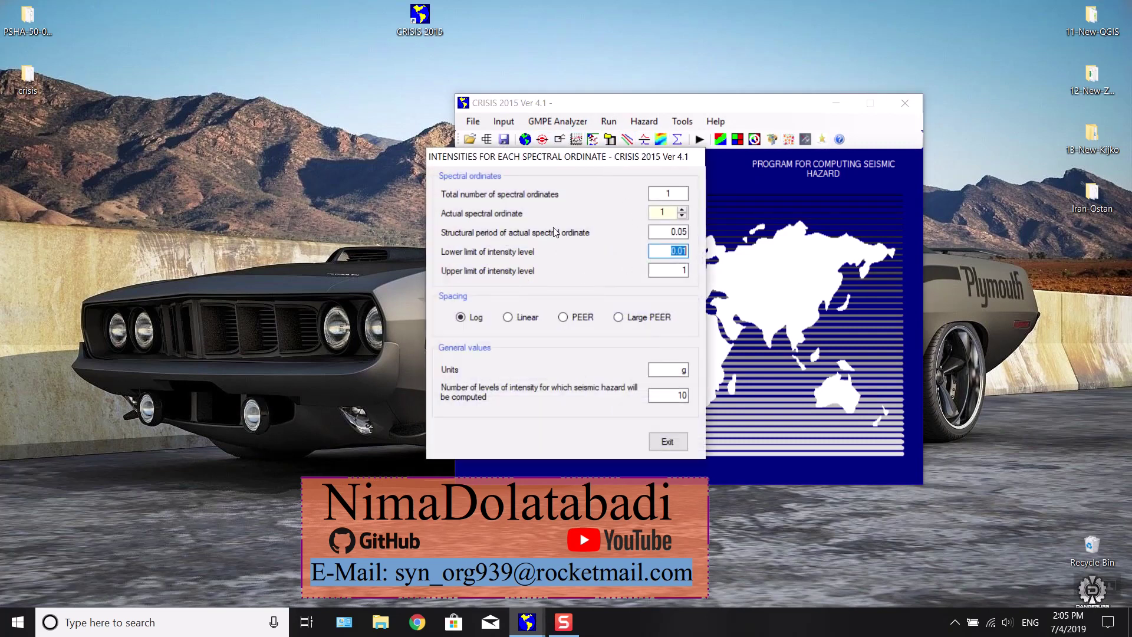
drag(567, 160, 594, 172)
click(693, 453)
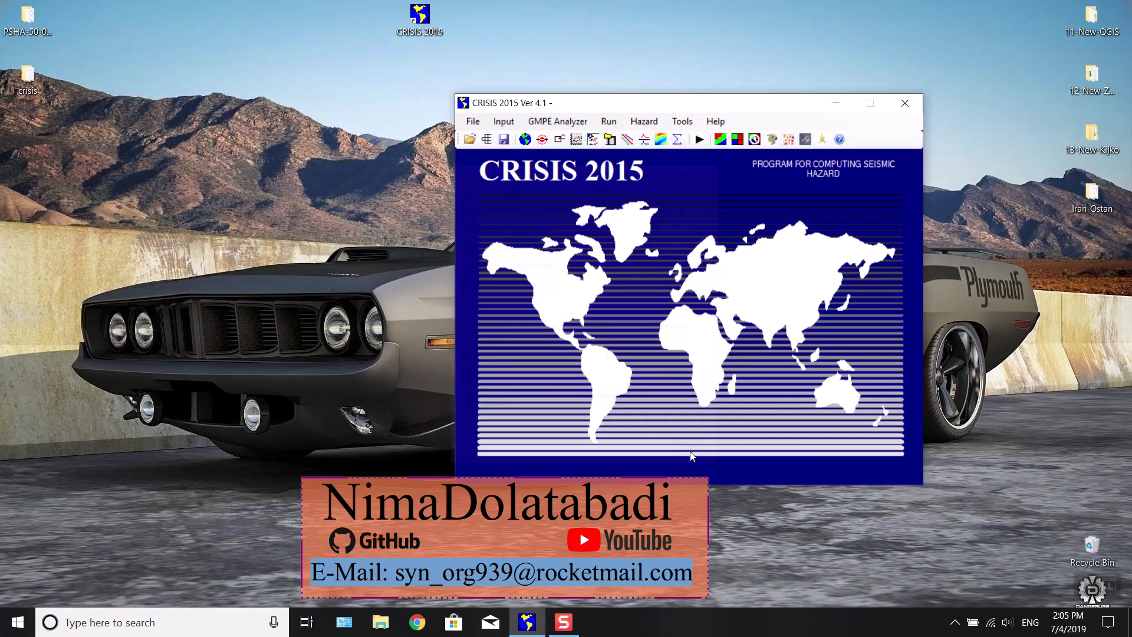
Define five spectral ordinates and give the first a structural period of 0.2 with intensity limits 0 to 2500.
click(577, 140)
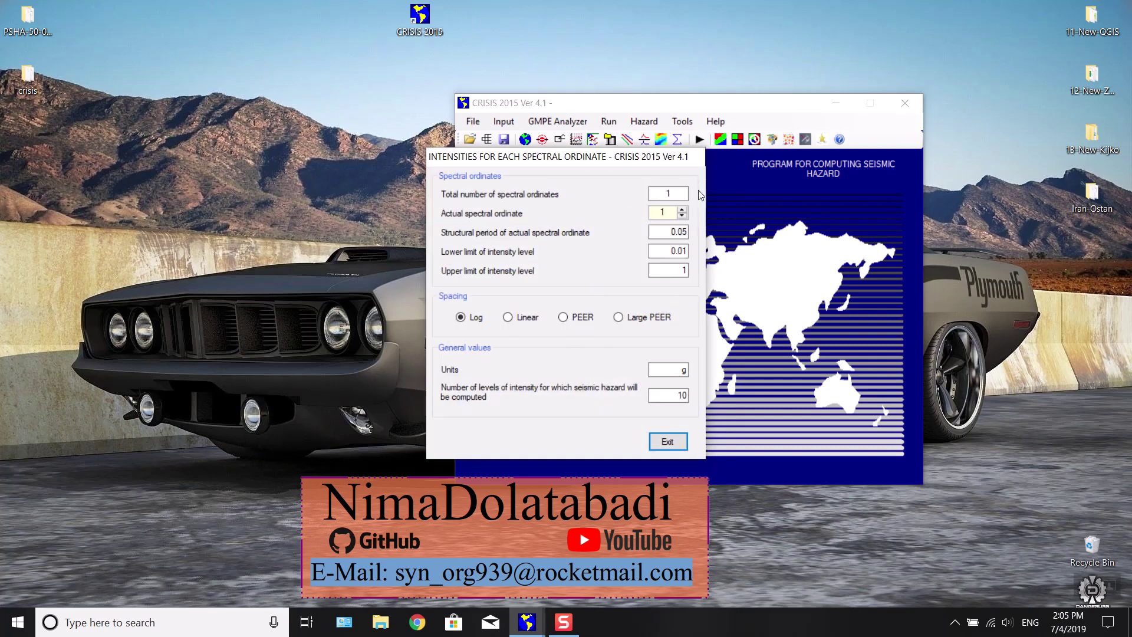
click(684, 190)
text(5)
click(679, 232)
text(0.2)
double_click(683, 251)
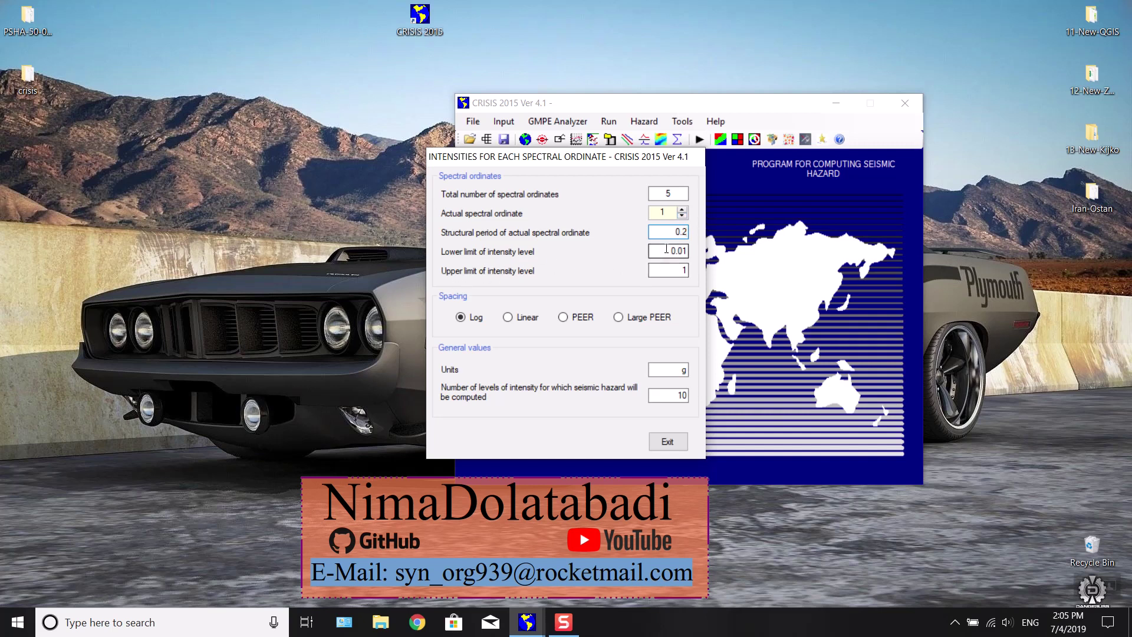
text(0)
key(Tab)
text(250)
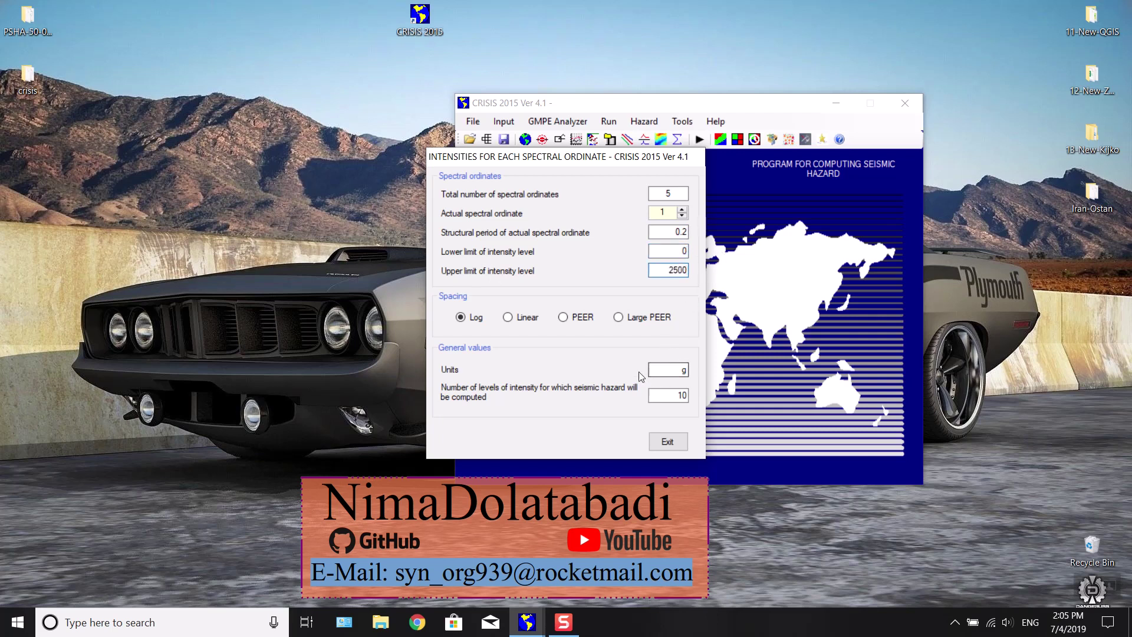
Give the second spectral ordinate a structural period of 0.4 with intensity limits 0 to 2500.
click(682, 209)
click(667, 231)
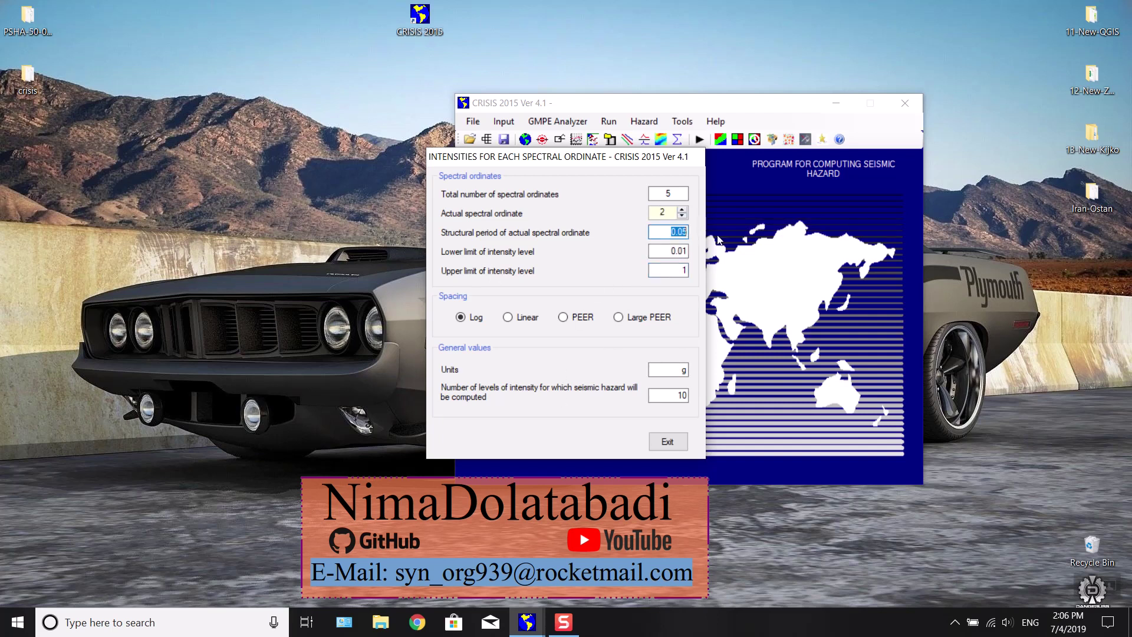
text(0.4)
click(667, 251)
text(0)
key(Tab)
text(2500)
Give the third spectral ordinate a structural period of 0.6 with intensity limits 0 to 2500.
click(683, 209)
click(664, 234)
text(0.6)
click(667, 249)
text(0)
click(679, 268)
text(52500)
Set the fourth spectral ordinate's structural period and its intensity limits from 0 to 2500.
click(683, 210)
drag(660, 233, 685, 233)
text(0)
key(Tab)
text(0)
key(Tab)
text(250)
Give the fifth spectral ordinate a structural period of 1 with intensity limits 0 to 2500, and set the units to GAL.
click(683, 209)
key(Tab)
key(Tab)
text(0)
key(Tab)
text(2500)
double_click(683, 369)
text(GAL)
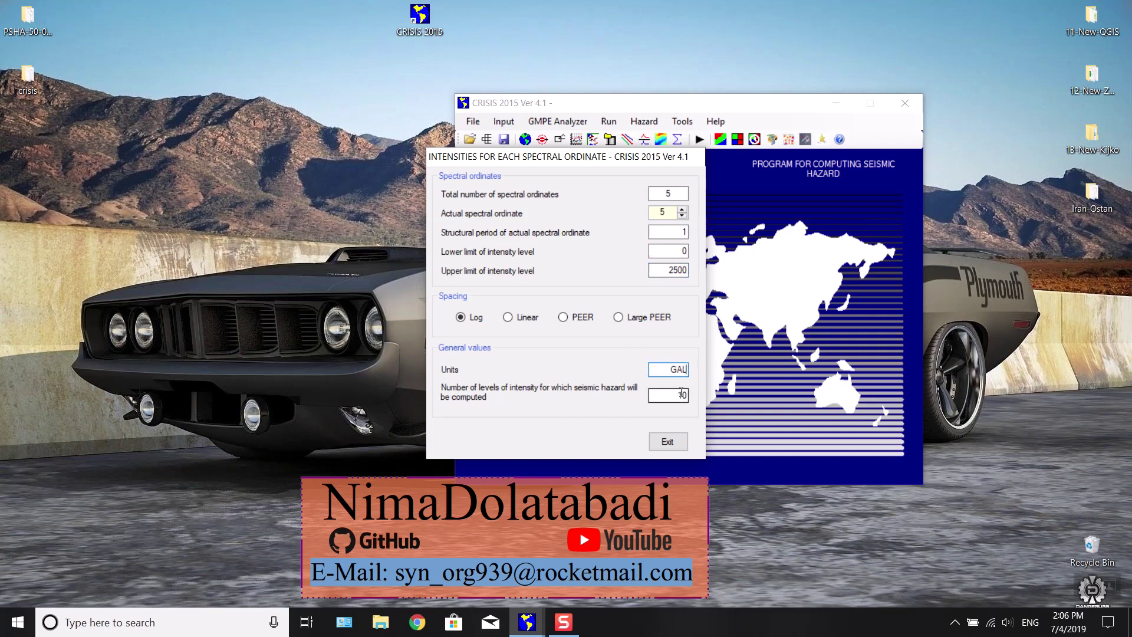
Step through the five spectral ordinates to check their periods and intensity limits, and try to close the settings.
click(682, 217)
click(683, 217)
click(683, 209)
click(683, 210)
click(683, 210)
click(682, 210)
click(682, 210)
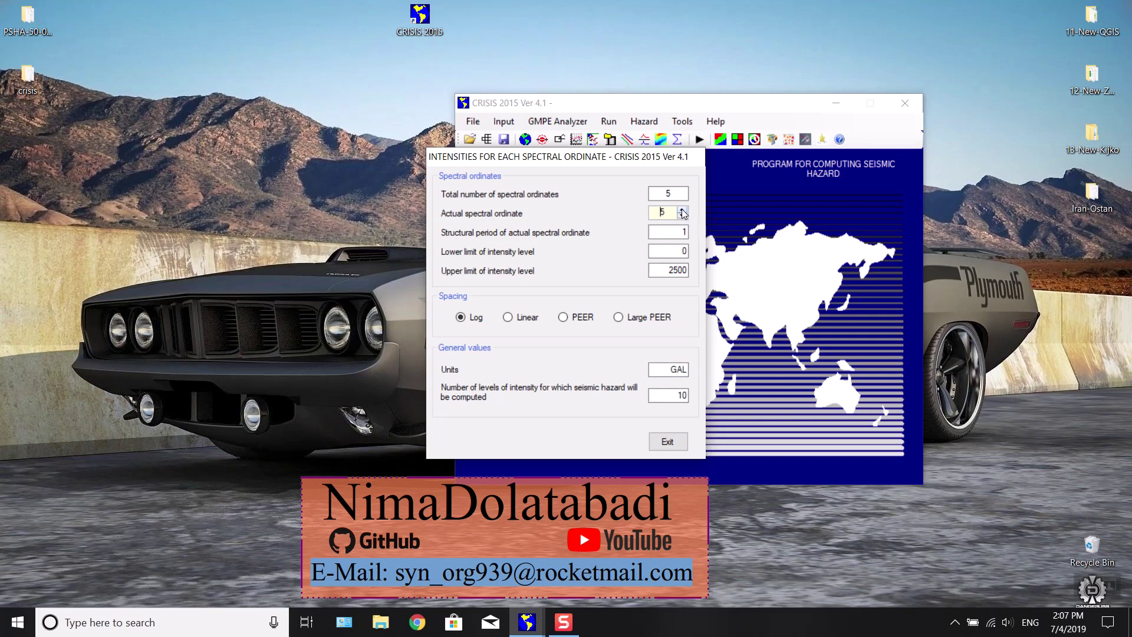
click(667, 441)
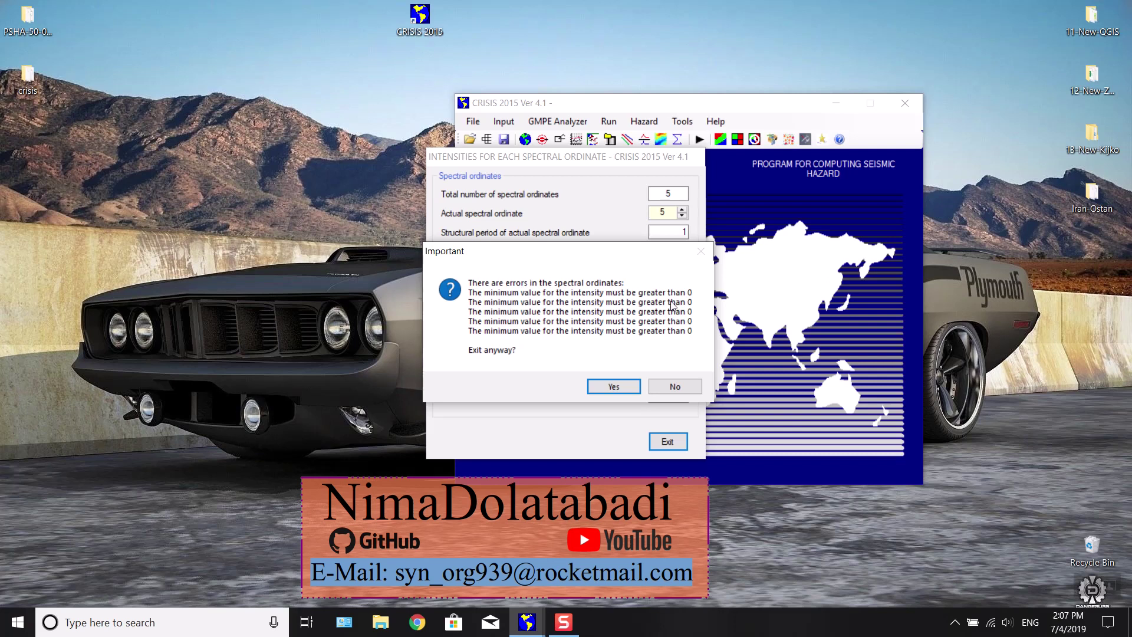
Raise the lower intensity limit above 0 for all five spectral ordinates and close the intensity settings.
click(675, 387)
click(684, 251)
click(664, 440)
click(674, 386)
click(679, 251)
click(682, 216)
click(682, 216)
click(674, 252)
click(683, 216)
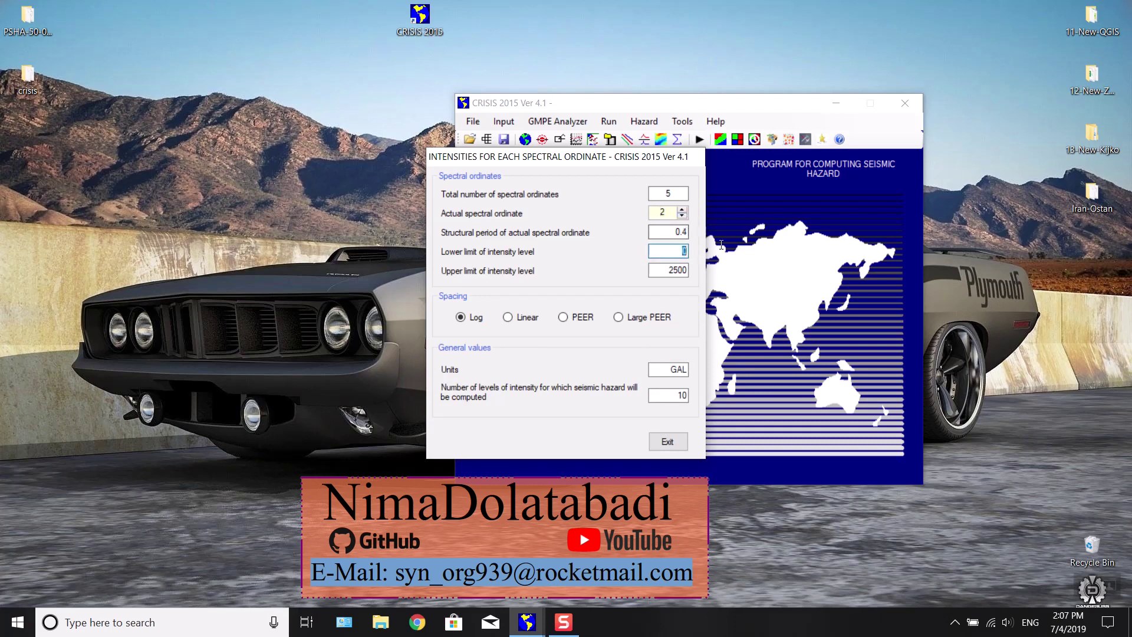
click(682, 216)
click(670, 441)
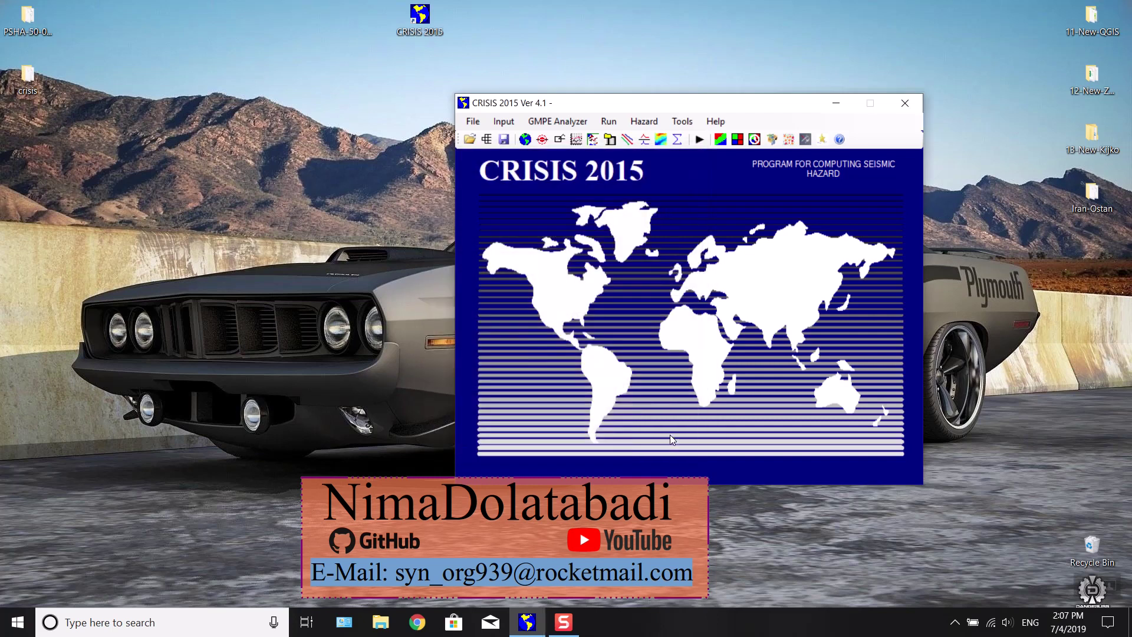
Open the seismicity settings and compare the Gutenberg-Richter parameters of sources S1 and S2, returning to S1.
click(593, 140)
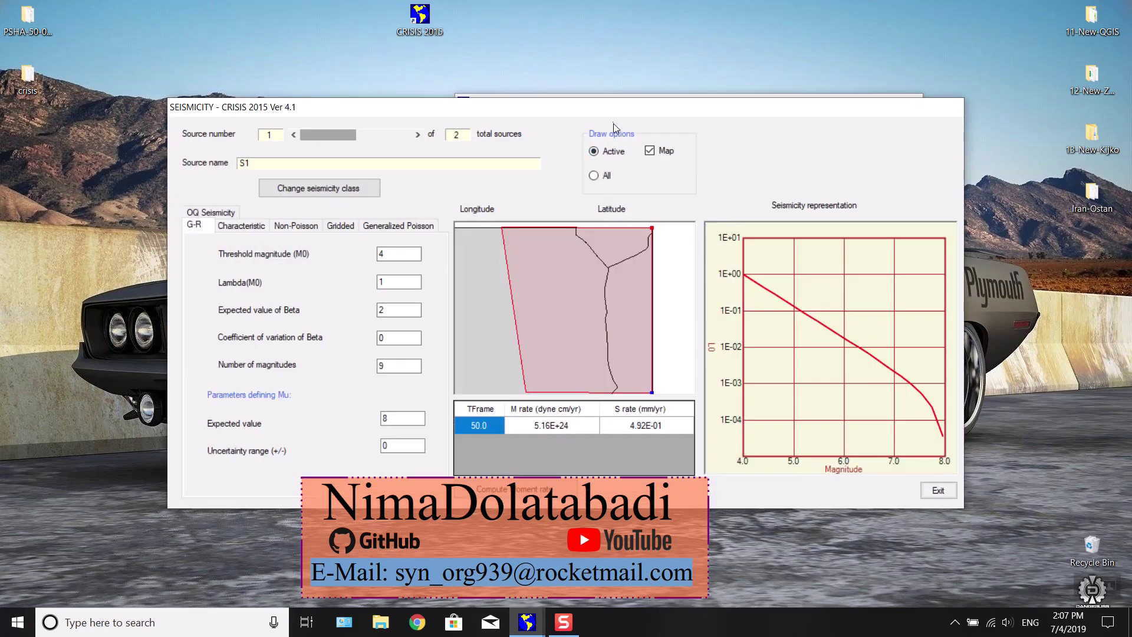
drag(621, 115, 679, 99)
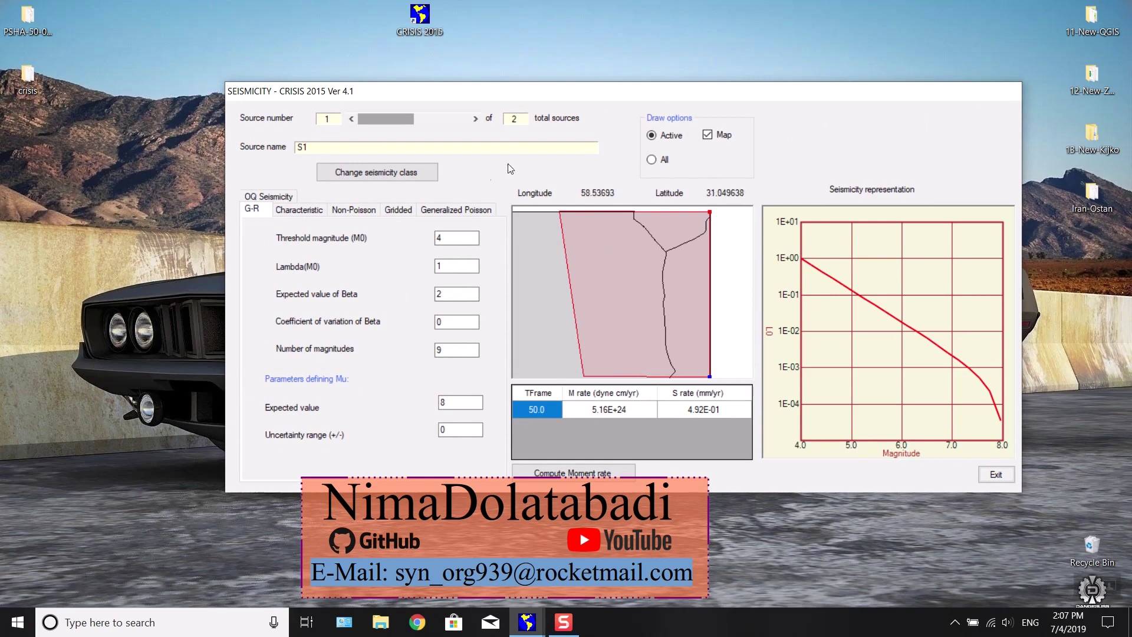
click(475, 119)
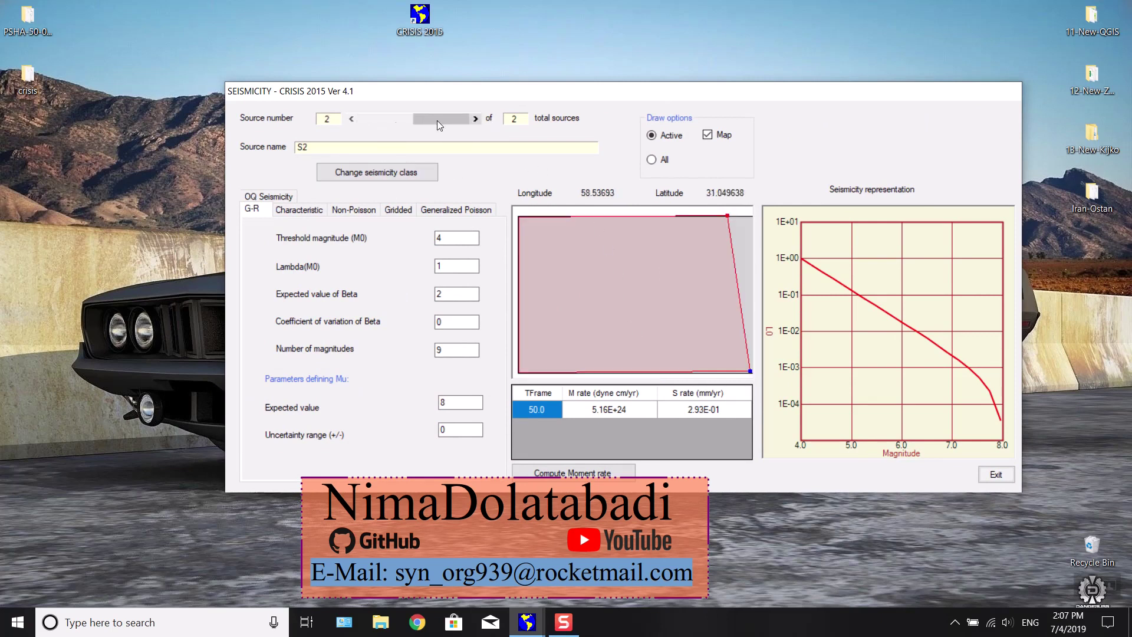
click(352, 119)
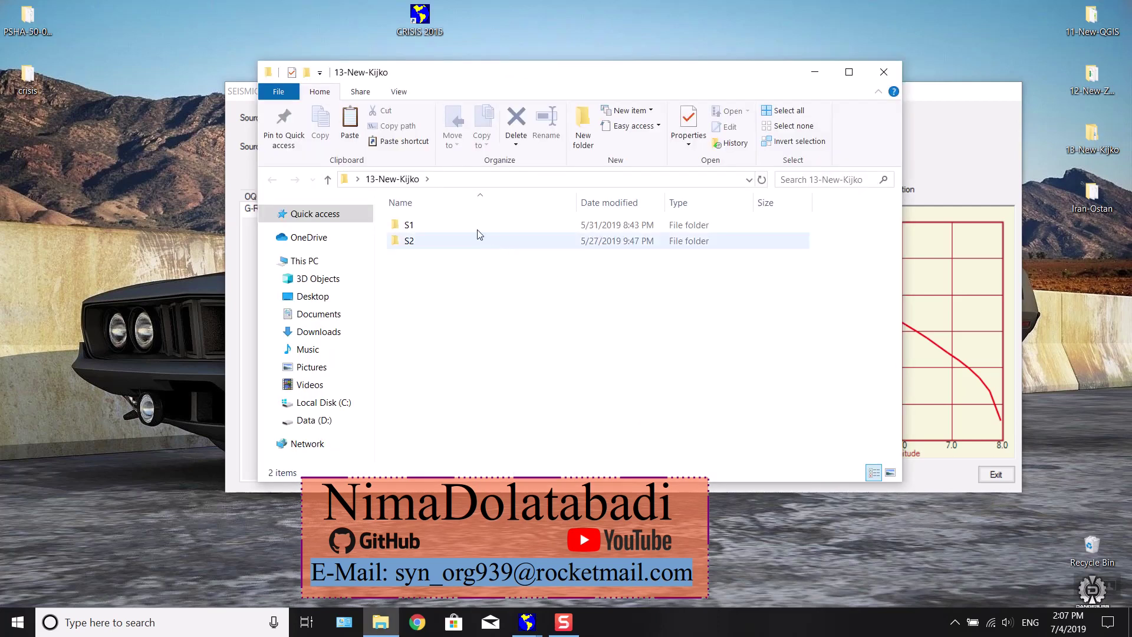
Examine the Beta, Lambda and M_max results for S1 in out.txt from the 13-New-Kijko folder, then close it.
double_click(471, 227)
double_click(437, 290)
scroll(595, 250, down, 14)
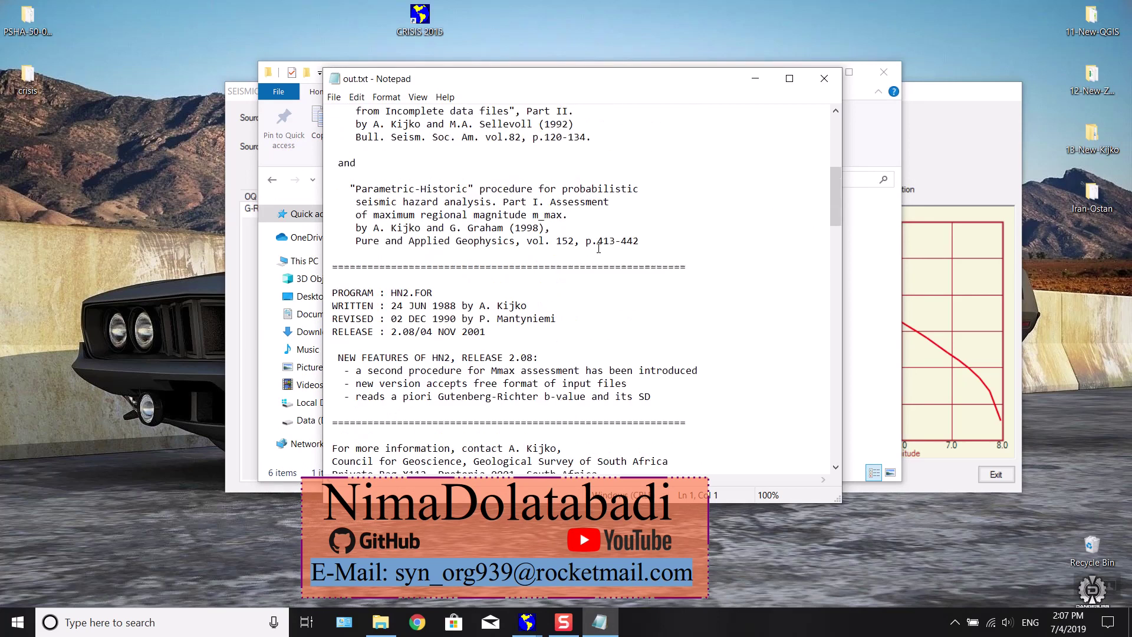
scroll(595, 250, down, 7)
scroll(385, 218, down, 9)
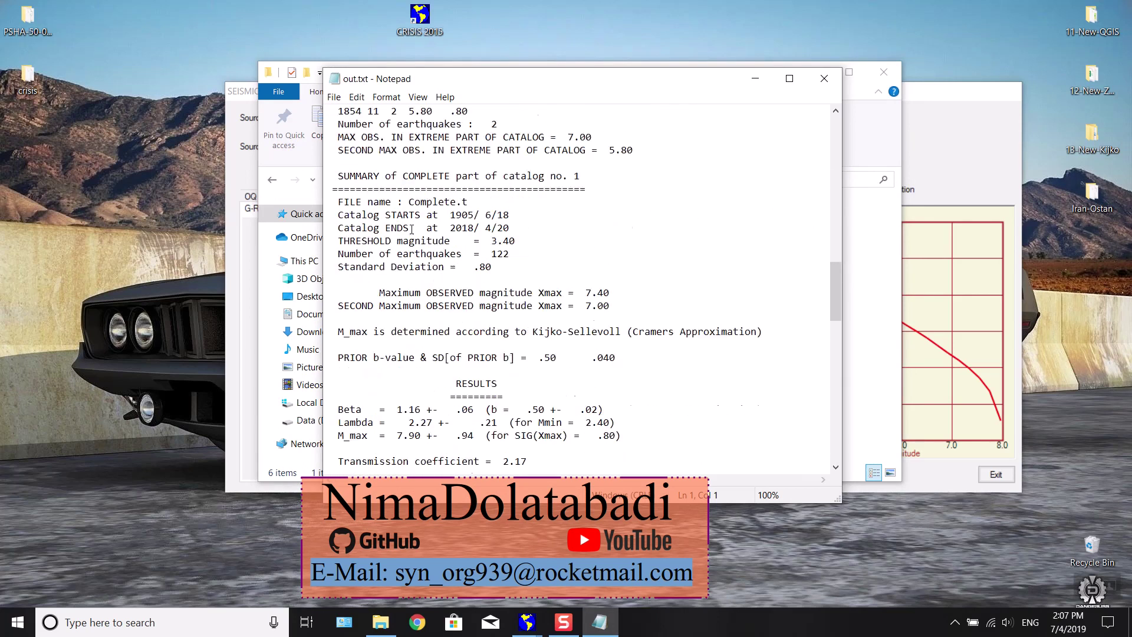
drag(345, 215, 621, 365)
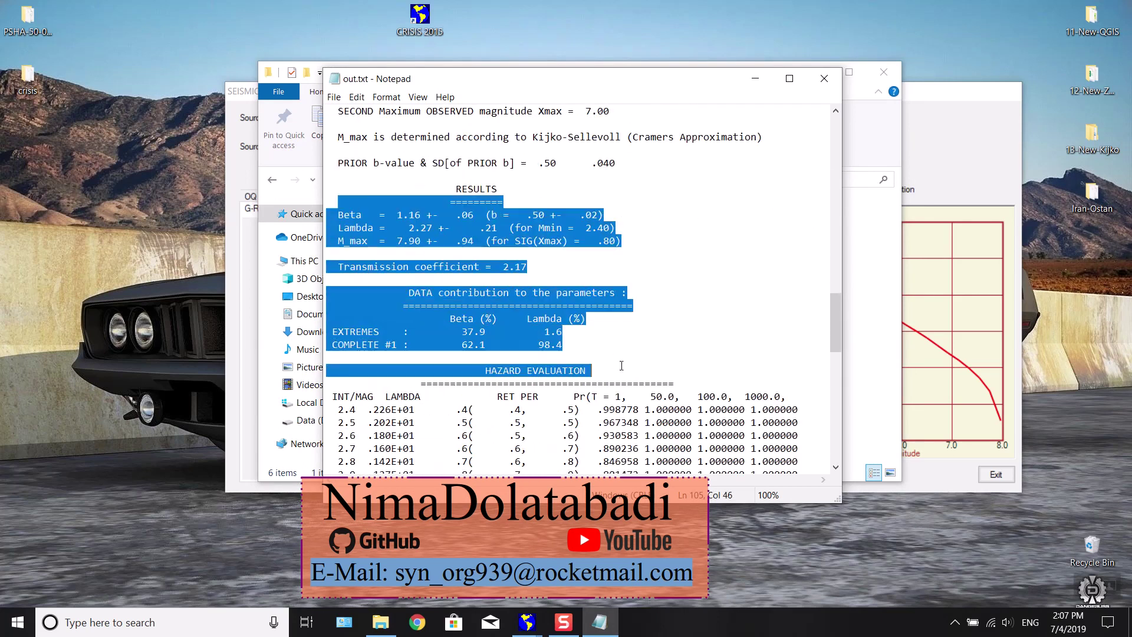
scroll(583, 291, up, 1)
drag(635, 152, 380, 137)
click(825, 79)
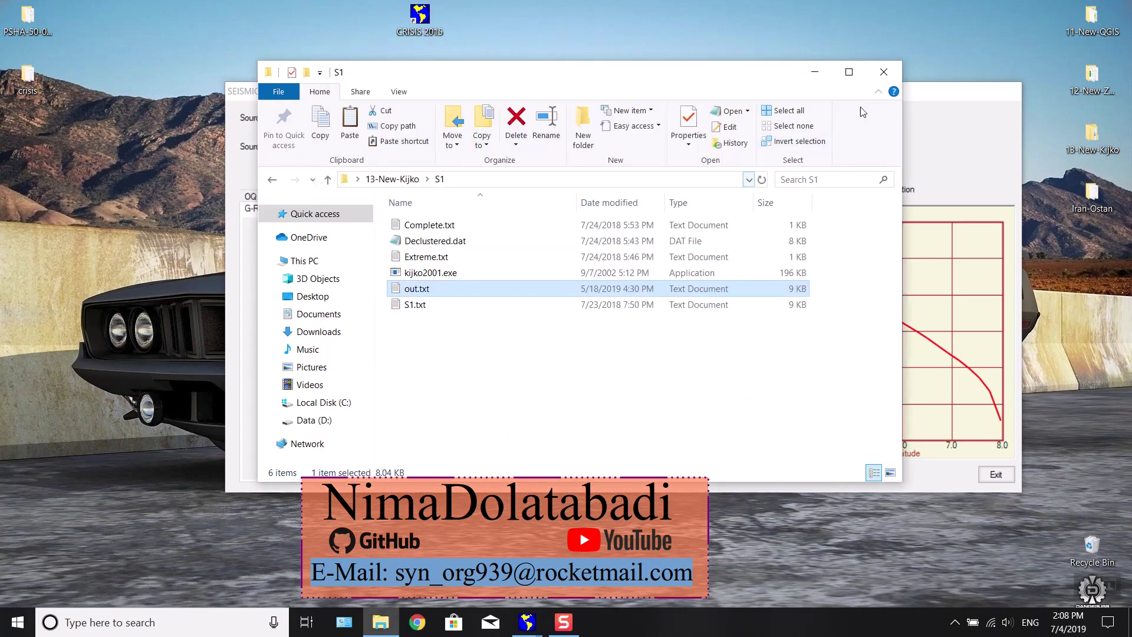
click(883, 72)
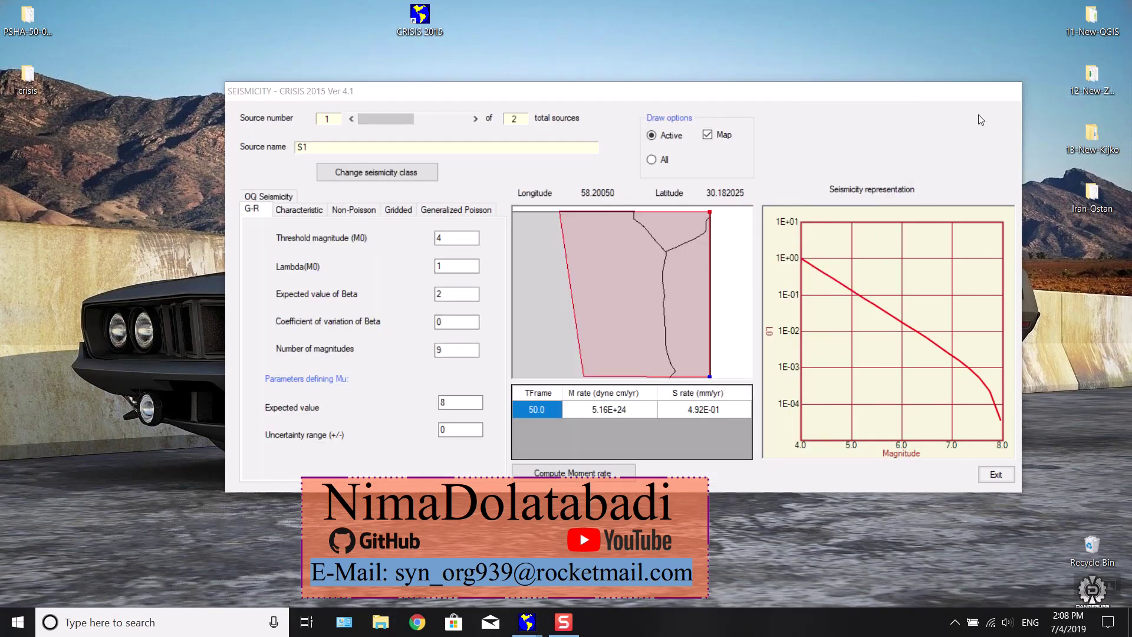
View the cum-mag.jpg magnitude plot in the S1 folder of 12-New-Zmap, then close it.
double_click(1089, 76)
click(471, 224)
double_click(471, 224)
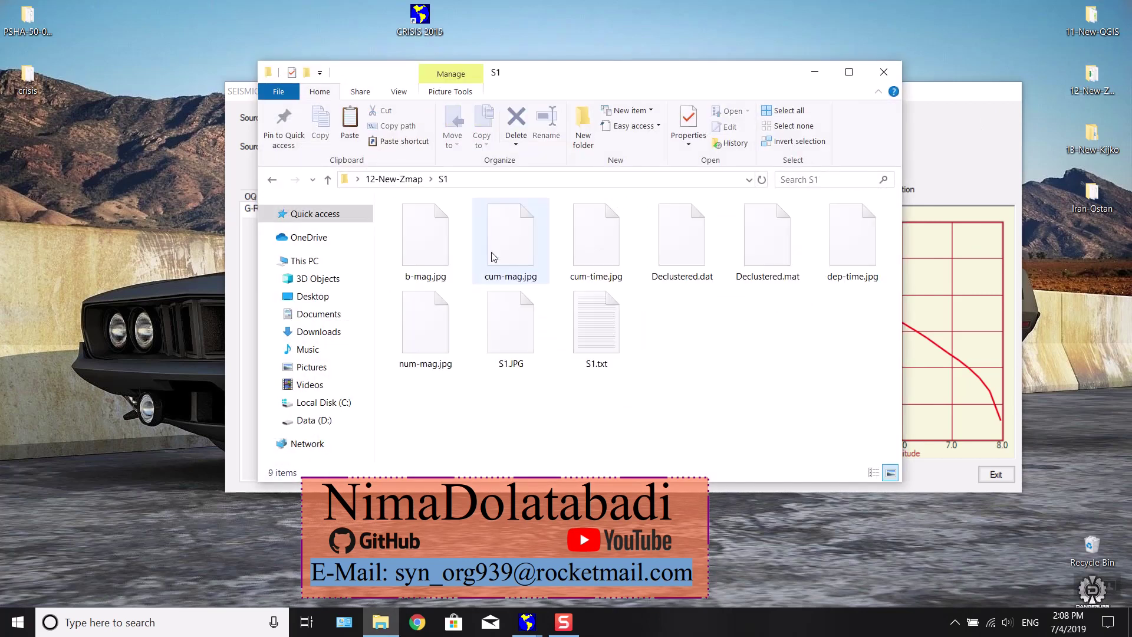
double_click(534, 239)
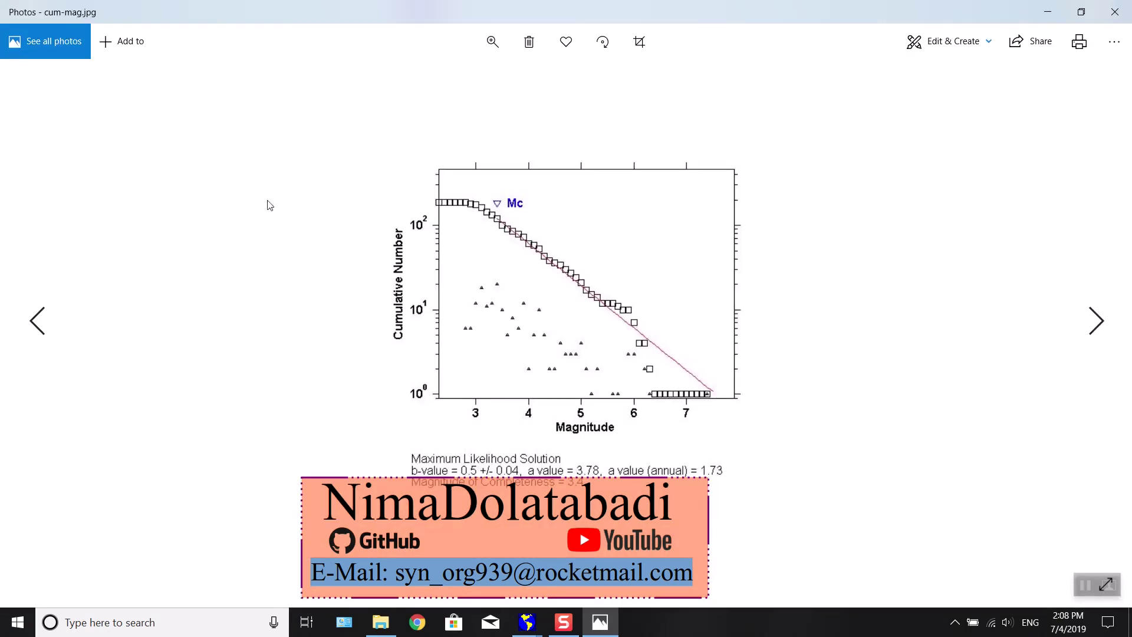
click(1115, 12)
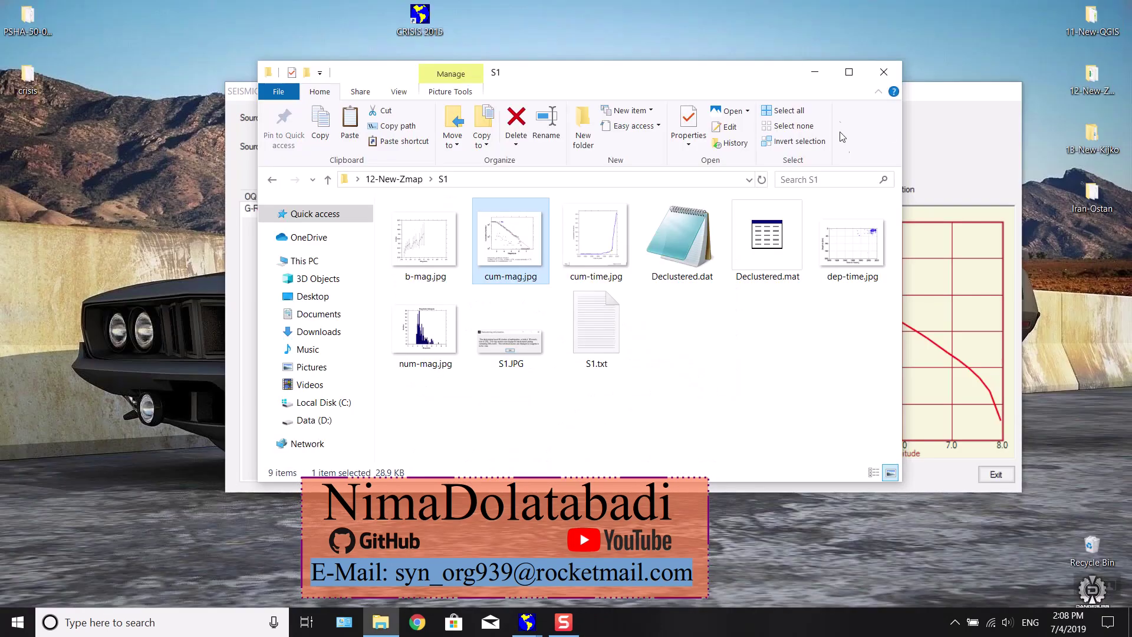
click(885, 72)
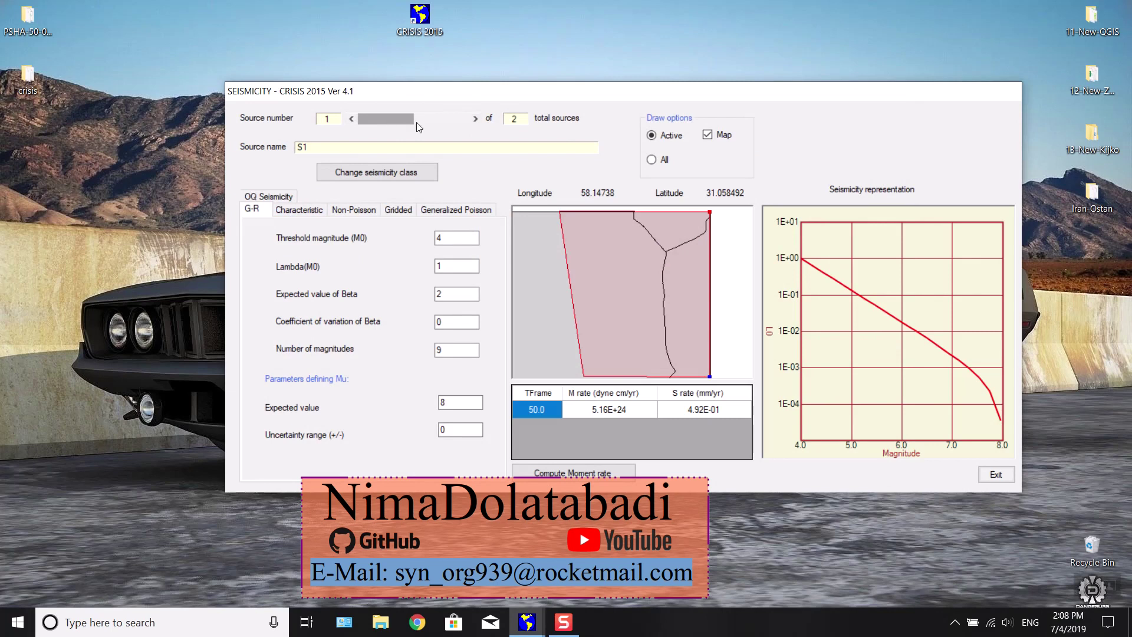
Set S1's coefficient of variation of Beta to 0 and go through its other G-R parameters, from threshold magnitude to expected Mu.
click(476, 119)
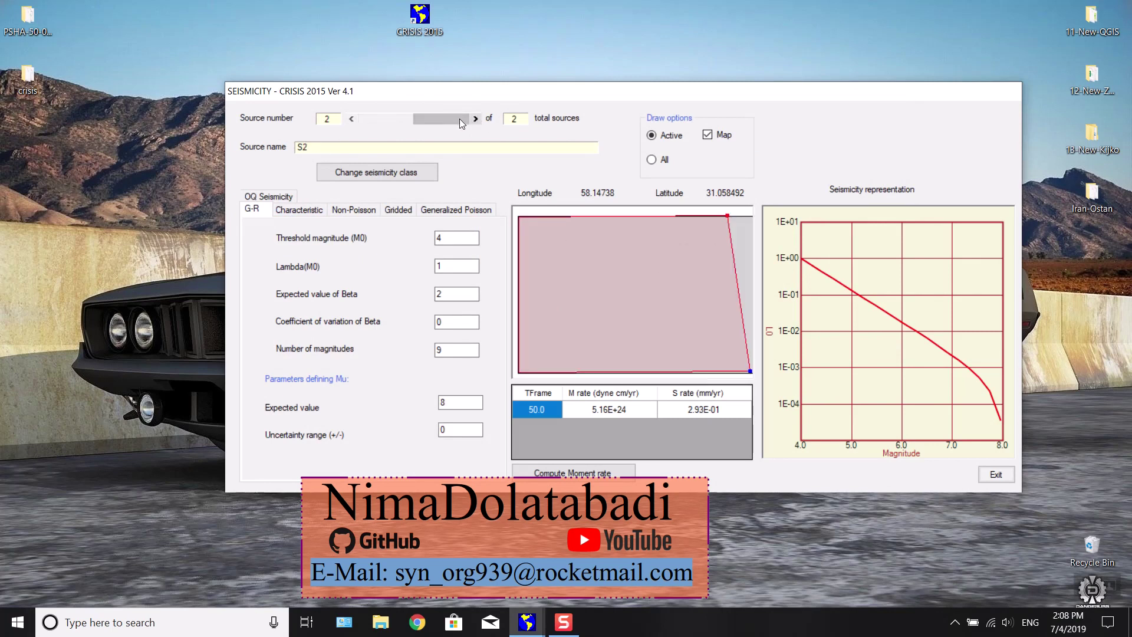
click(351, 120)
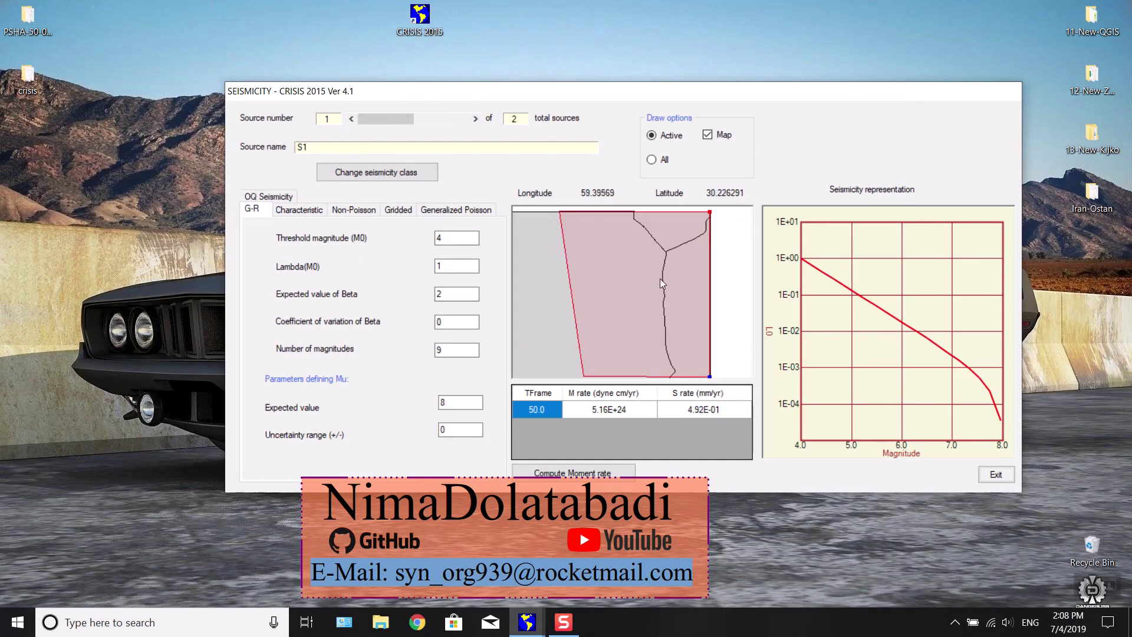
click(461, 237)
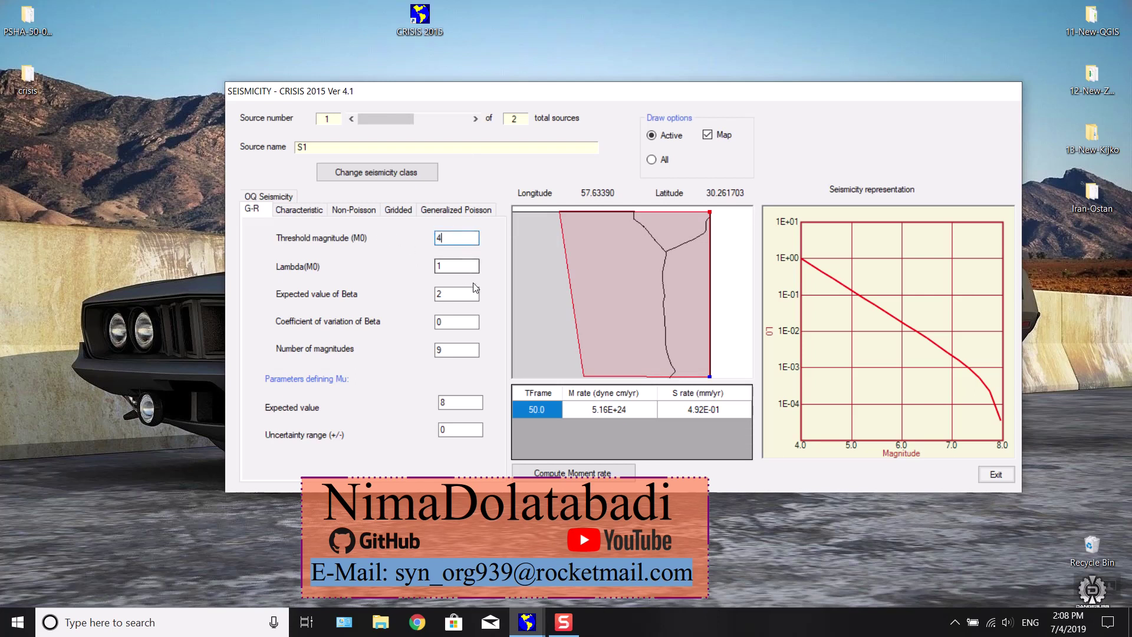
click(462, 266)
click(437, 293)
click(439, 321)
text(0)
click(463, 350)
click(455, 405)
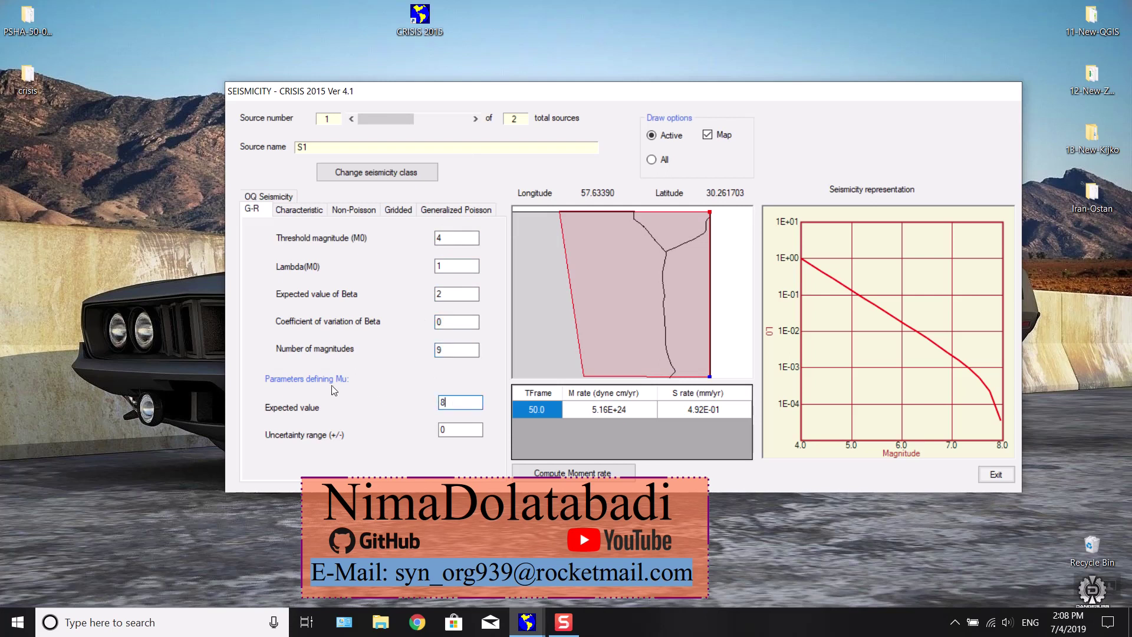
key(Tab)
click(462, 350)
click(459, 402)
Reopen S1's out.txt from the 13-New-Kijko folder and find its RESULTS section for the seismicity parameters.
double_click(1092, 130)
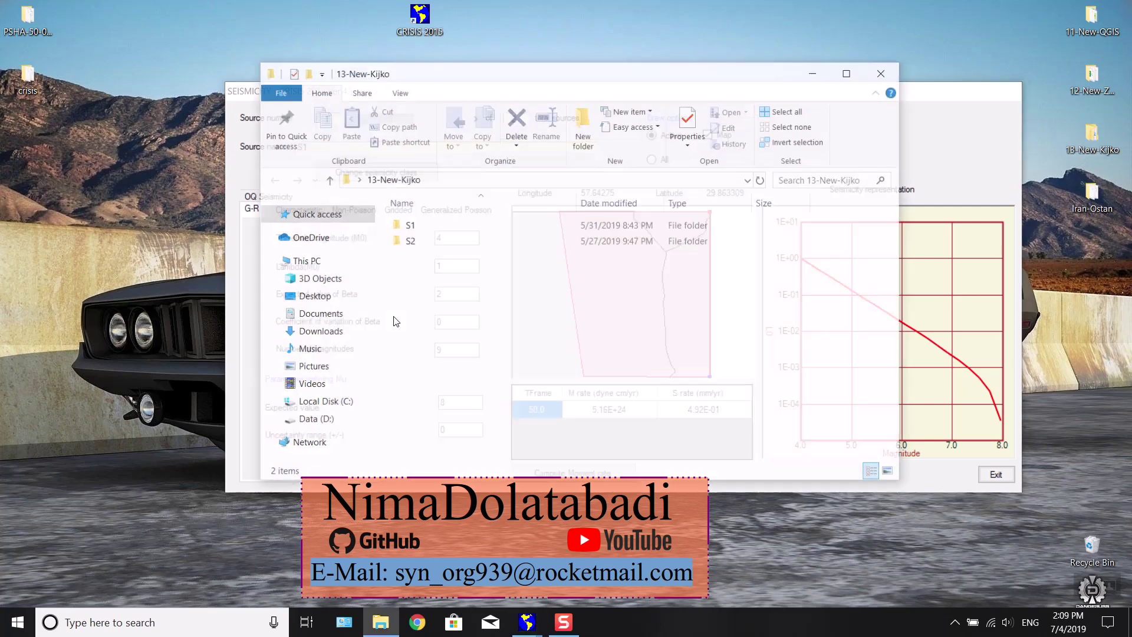
double_click(430, 226)
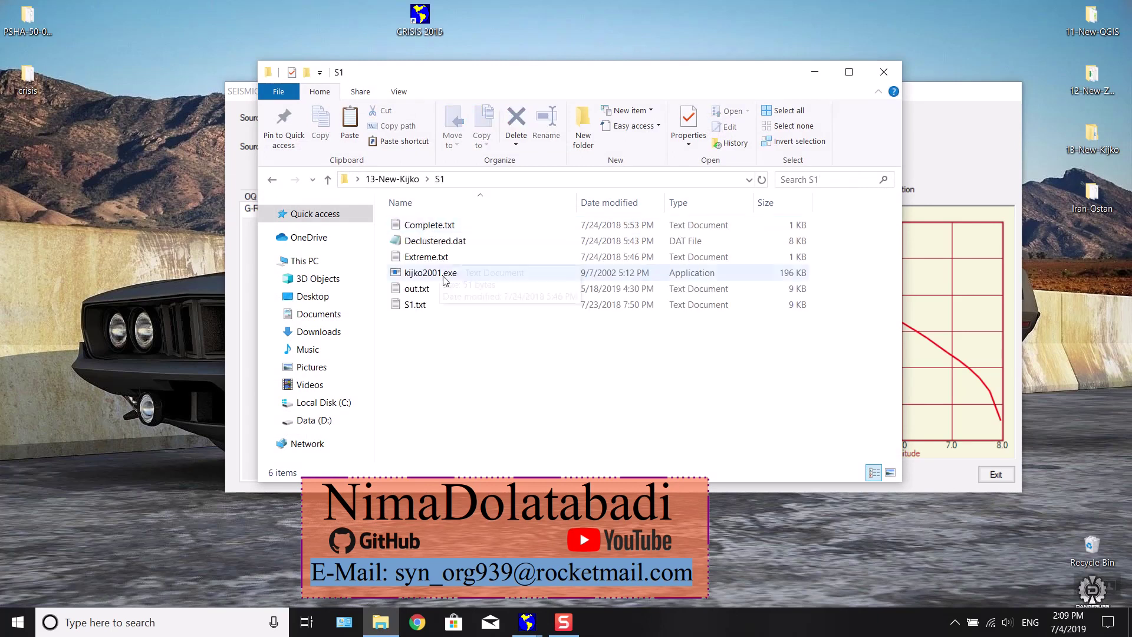
double_click(438, 290)
scroll(543, 307, down, 20)
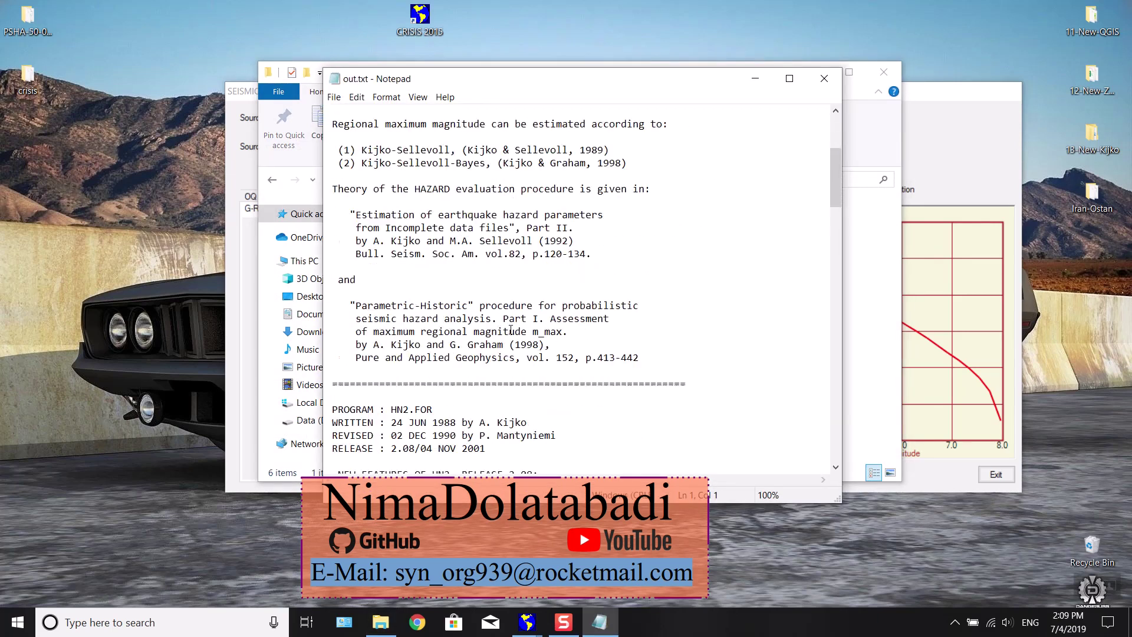
scroll(543, 308, down, 7)
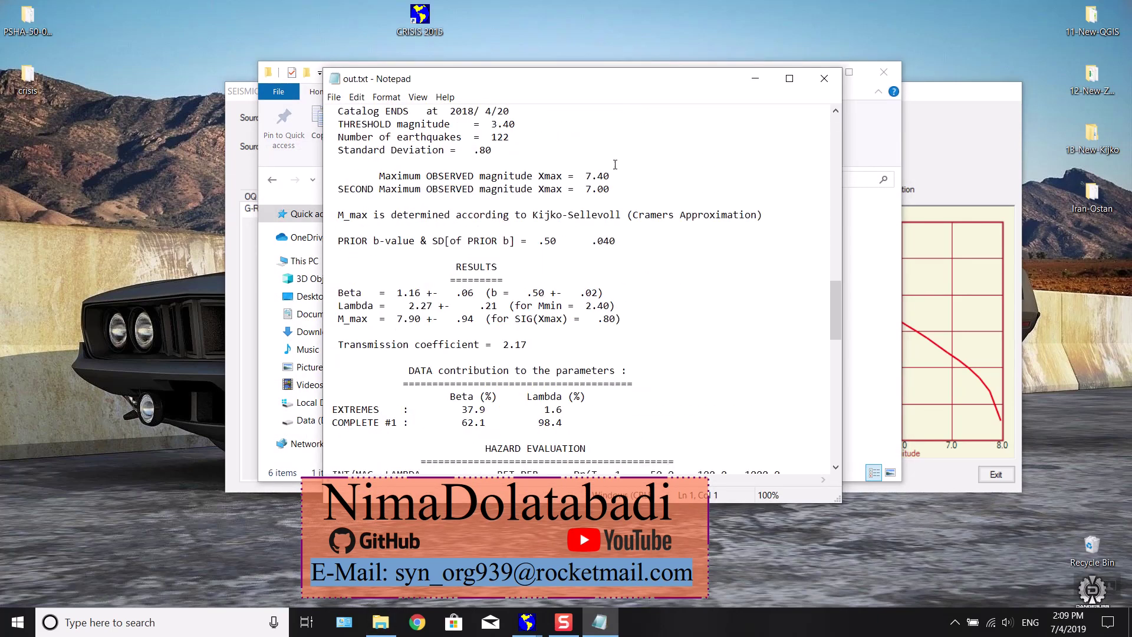
Examine the maximum and second maximum observed magnitudes in S1's out.txt, then close the file and its folder.
drag(390, 176, 603, 178)
drag(374, 189, 611, 190)
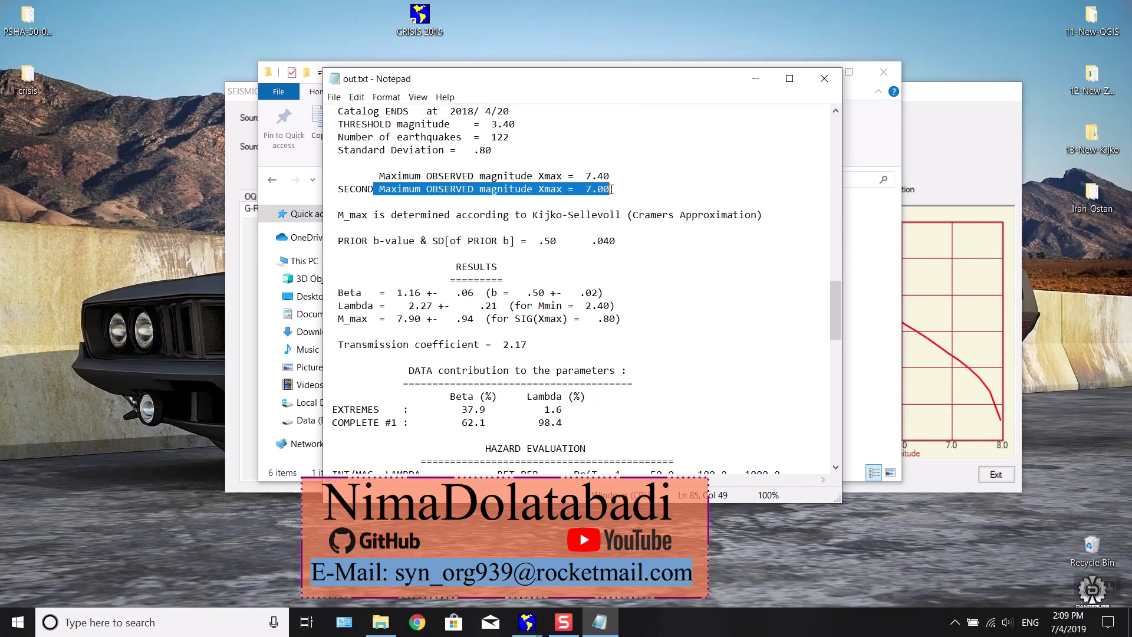
click(558, 188)
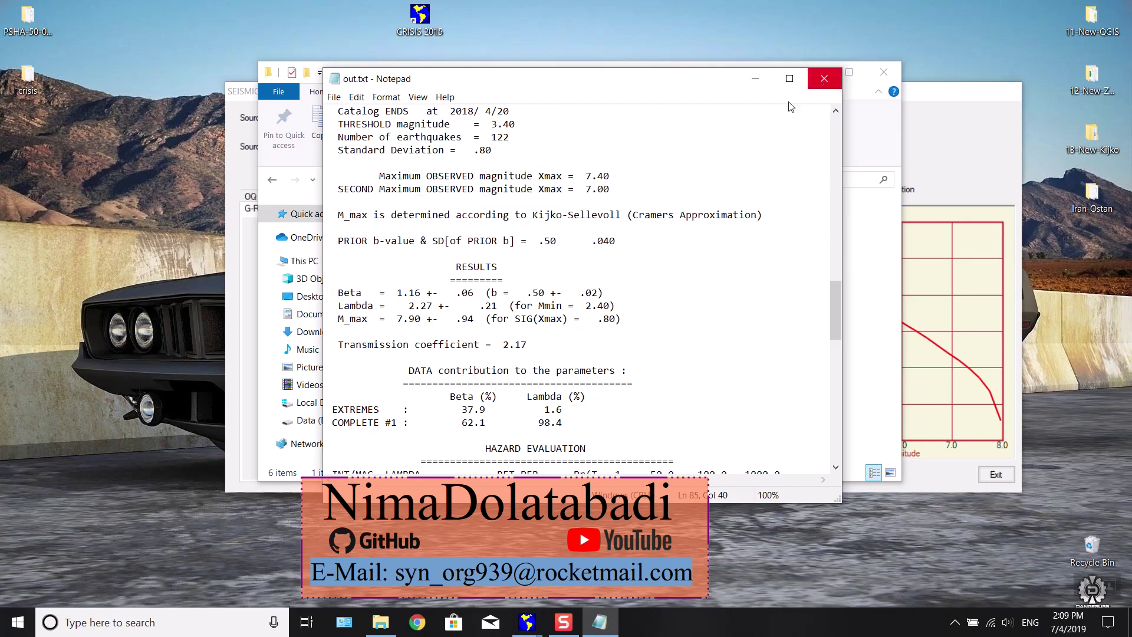
drag(611, 175, 356, 176)
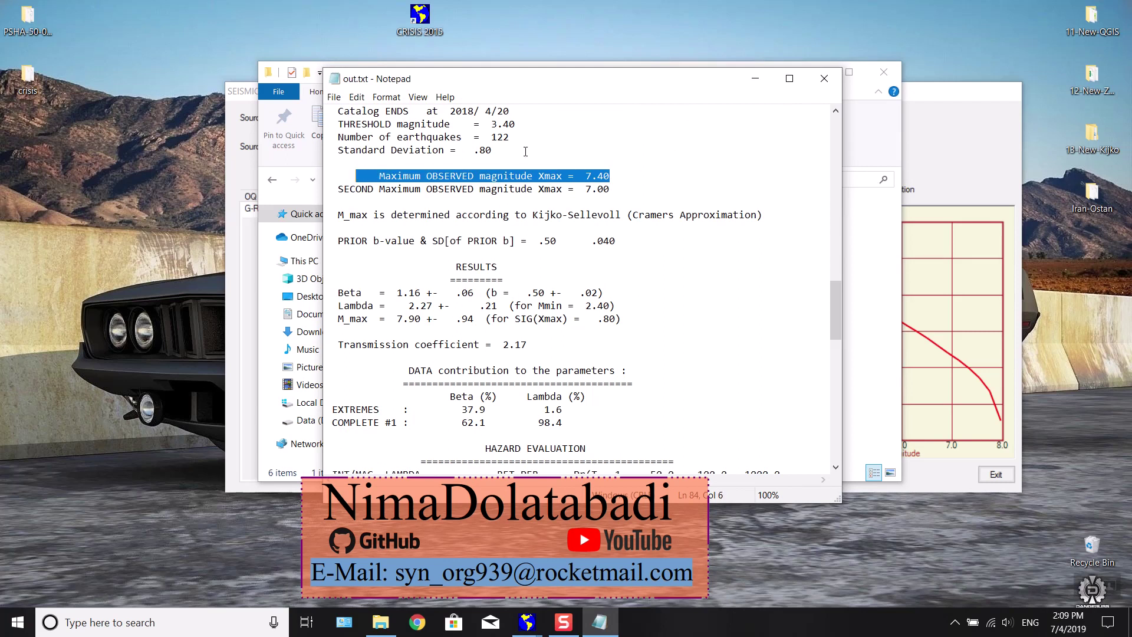
click(824, 78)
click(883, 71)
Review S1's expected Mu and number of magnitudes, check S2's G-R parameters, and leave the seismicity data.
drag(468, 405, 422, 397)
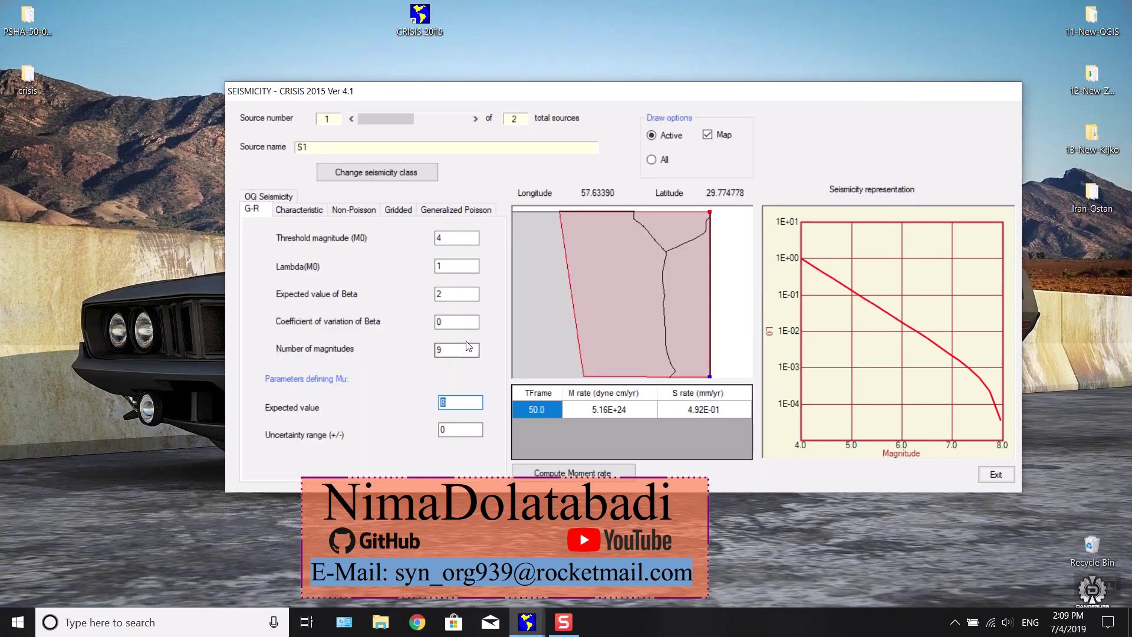
drag(465, 352, 436, 352)
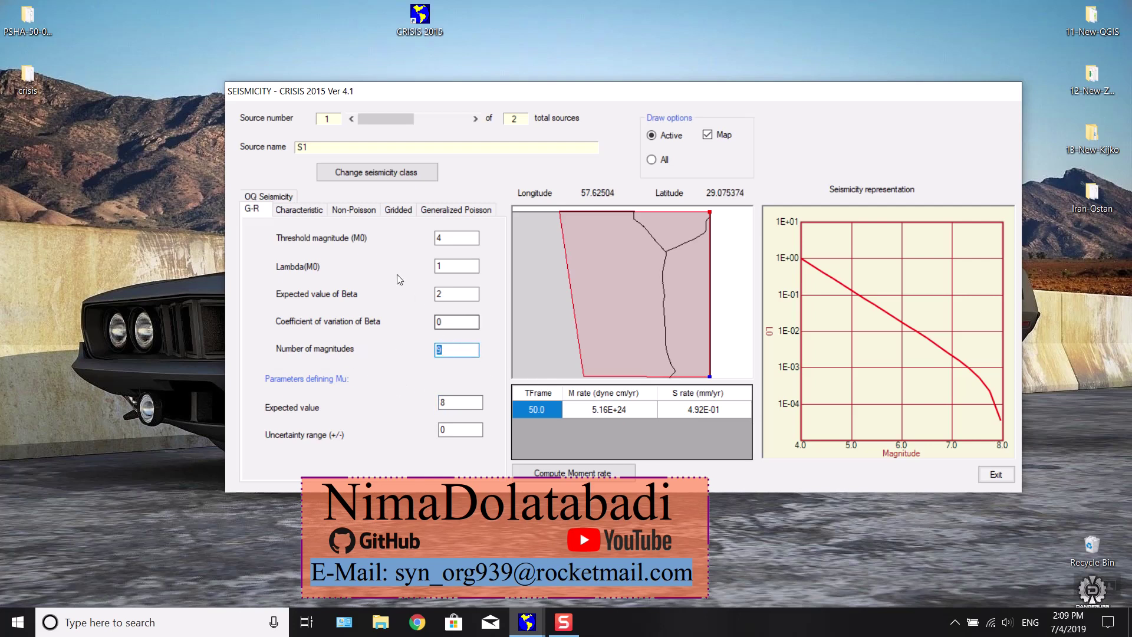
click(475, 120)
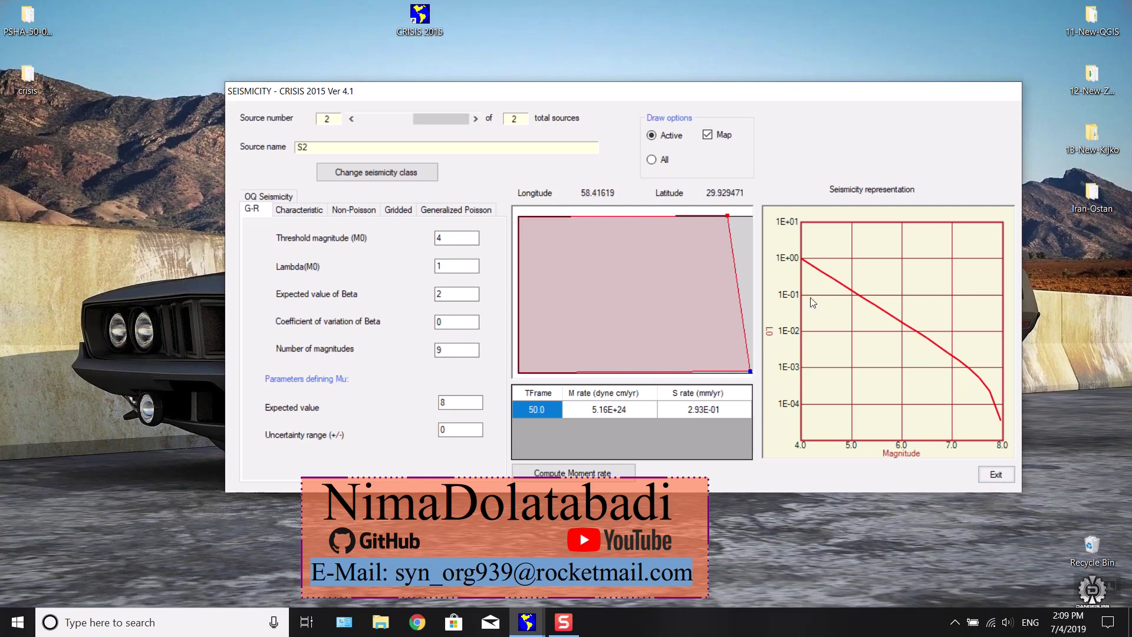
click(995, 474)
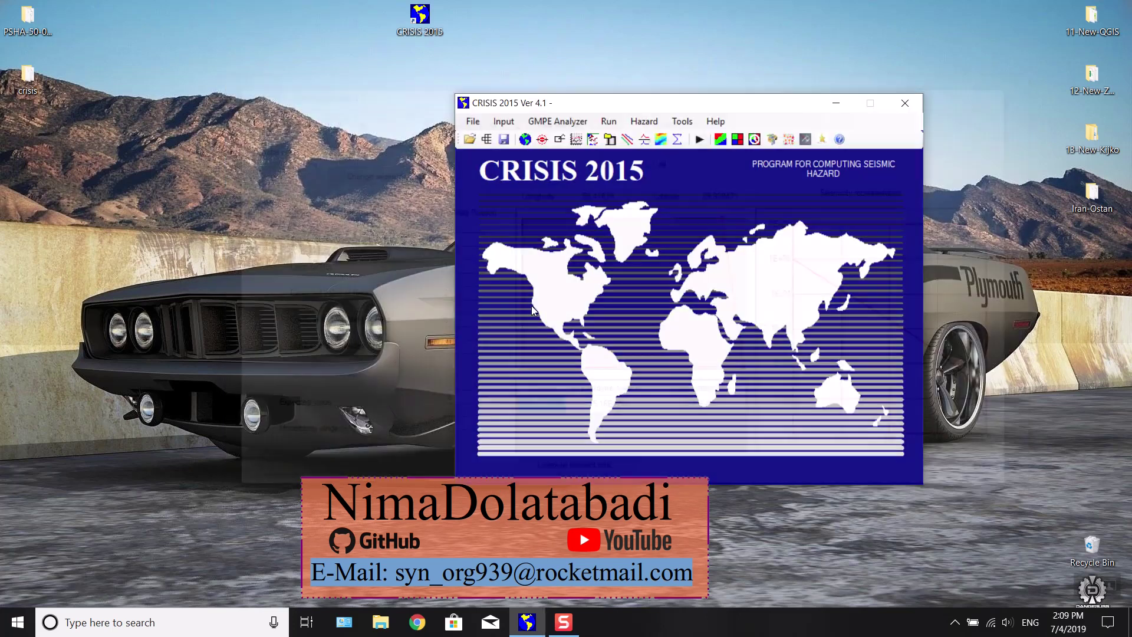
click(593, 139)
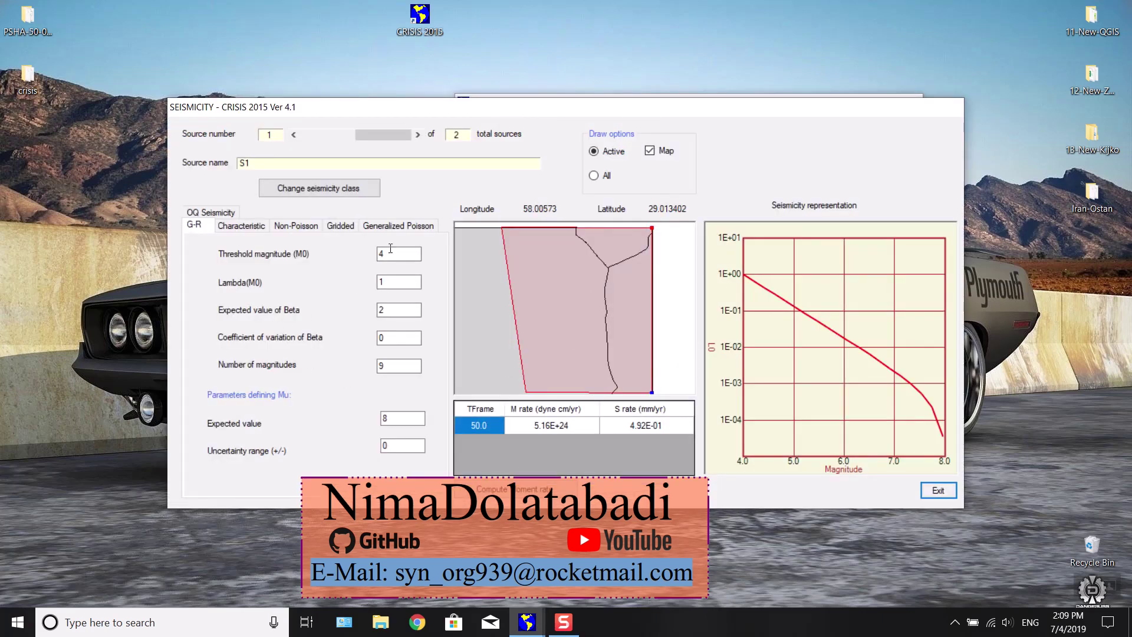
click(941, 491)
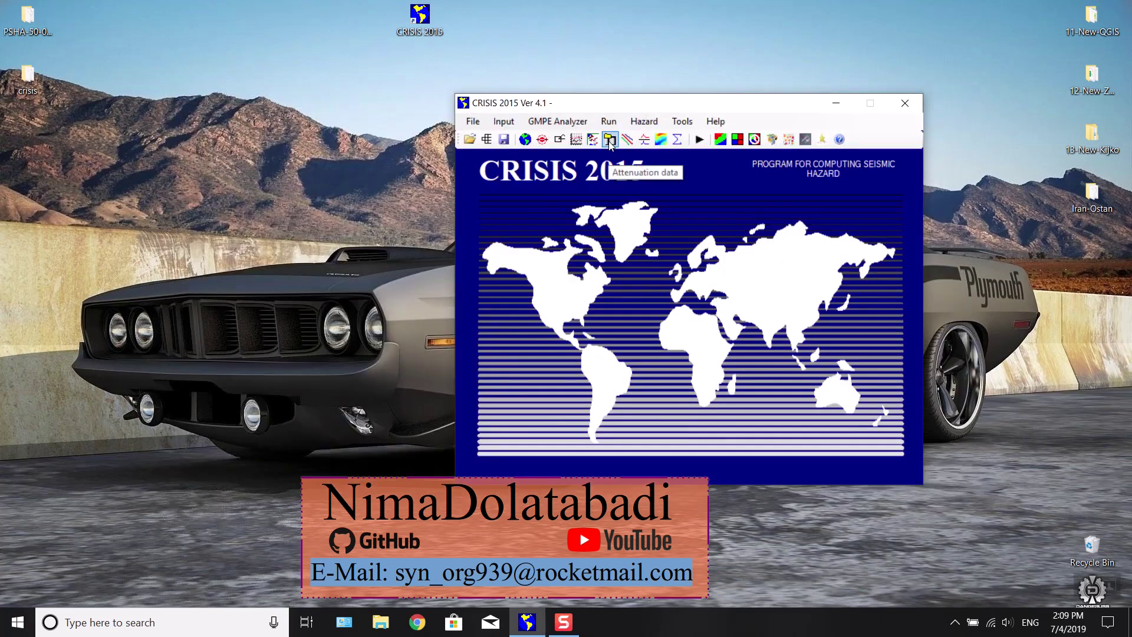
Open the attenuation data and look through its general model, source assignment, GMPE description and attenuation plot sections.
click(610, 139)
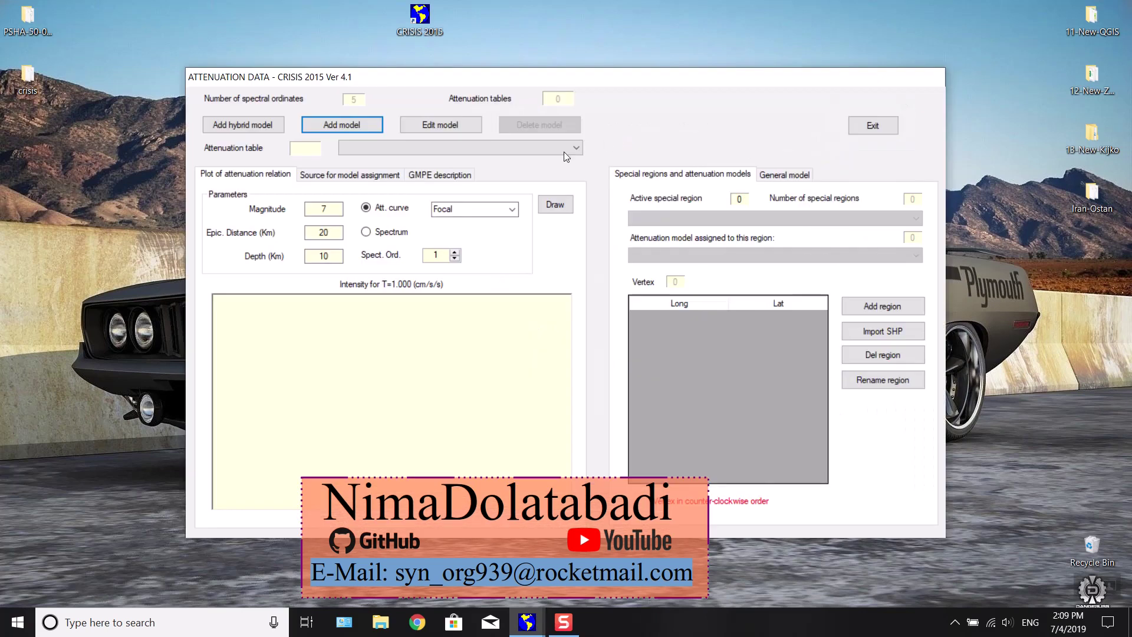
drag(591, 82, 625, 65)
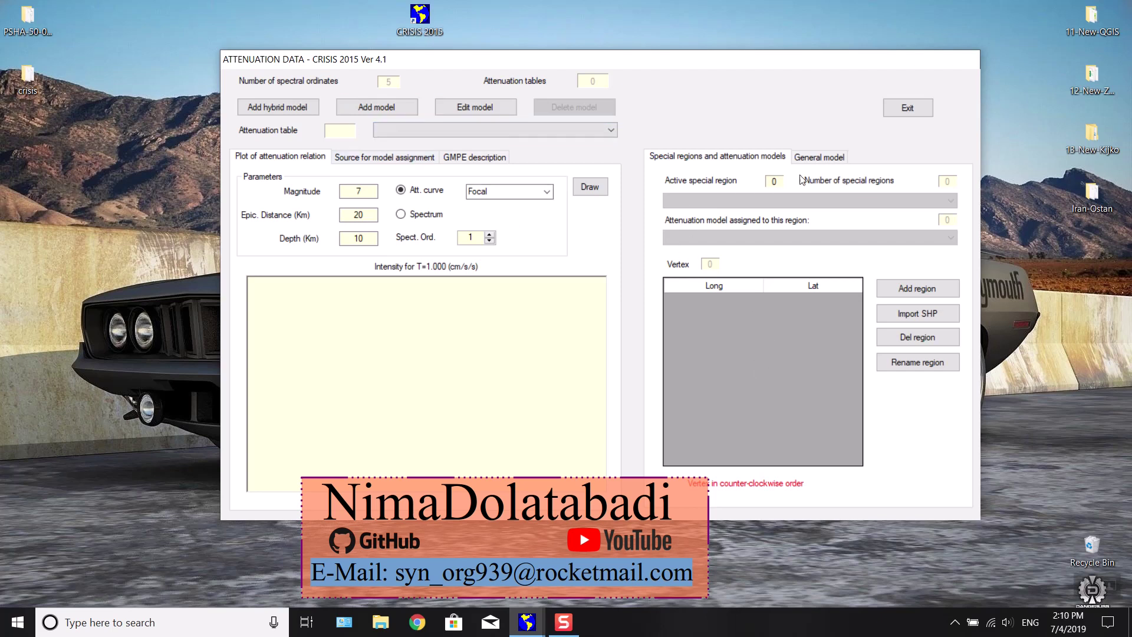
click(829, 159)
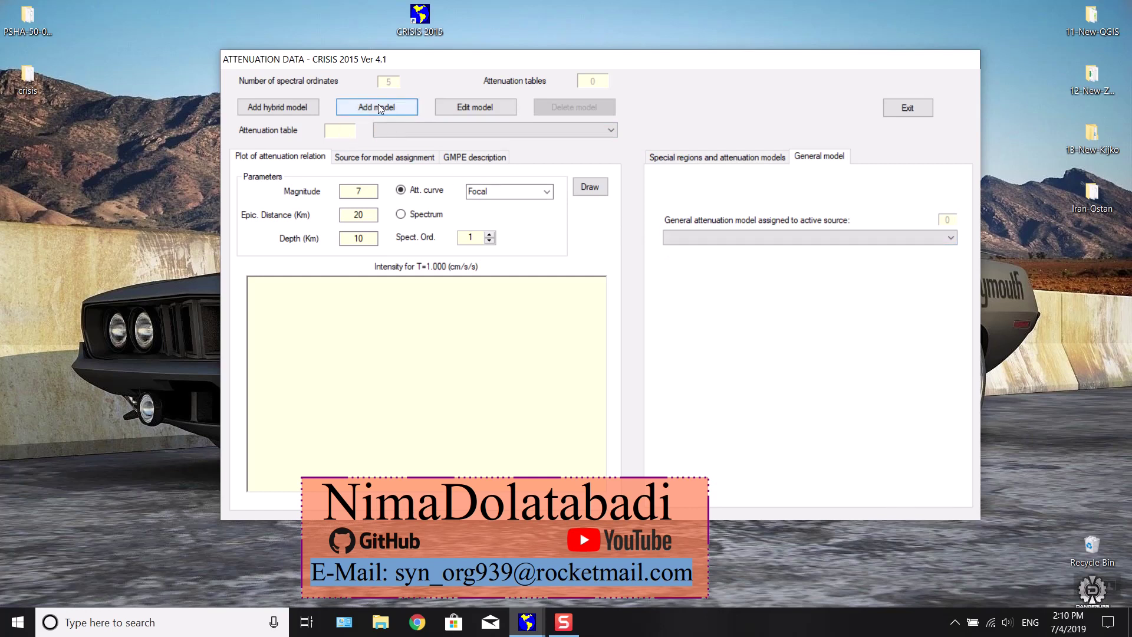
click(391, 158)
click(464, 160)
click(413, 158)
click(282, 158)
click(370, 158)
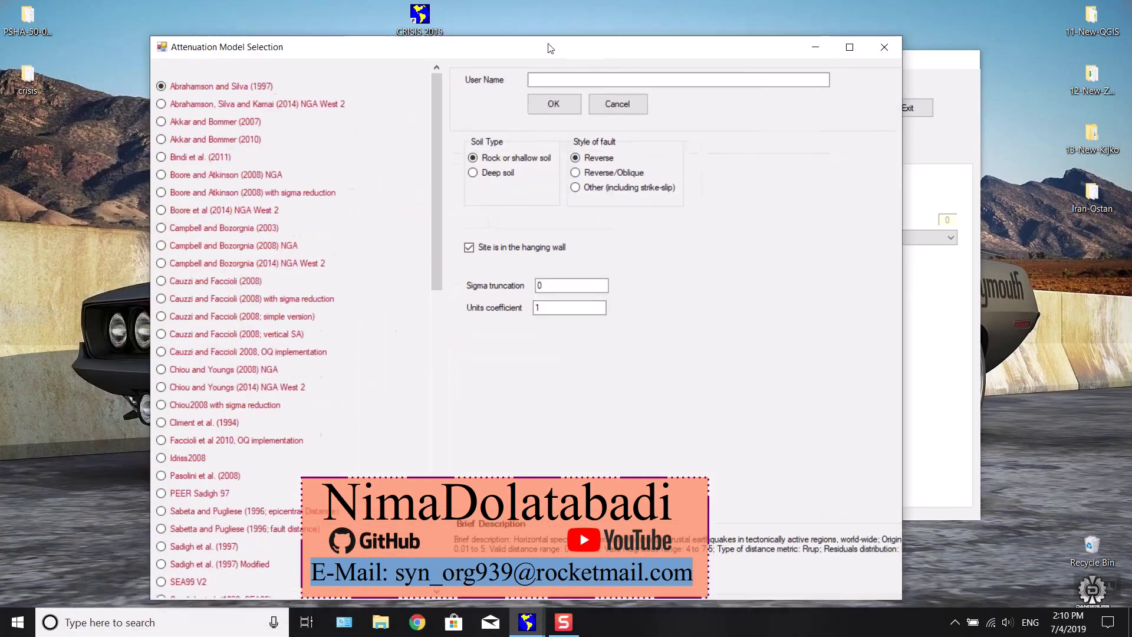
Choose Campbell and Bozorgnia (2008) NGA as the new attenuation model and name it Class.
scroll(311, 298, down, 2)
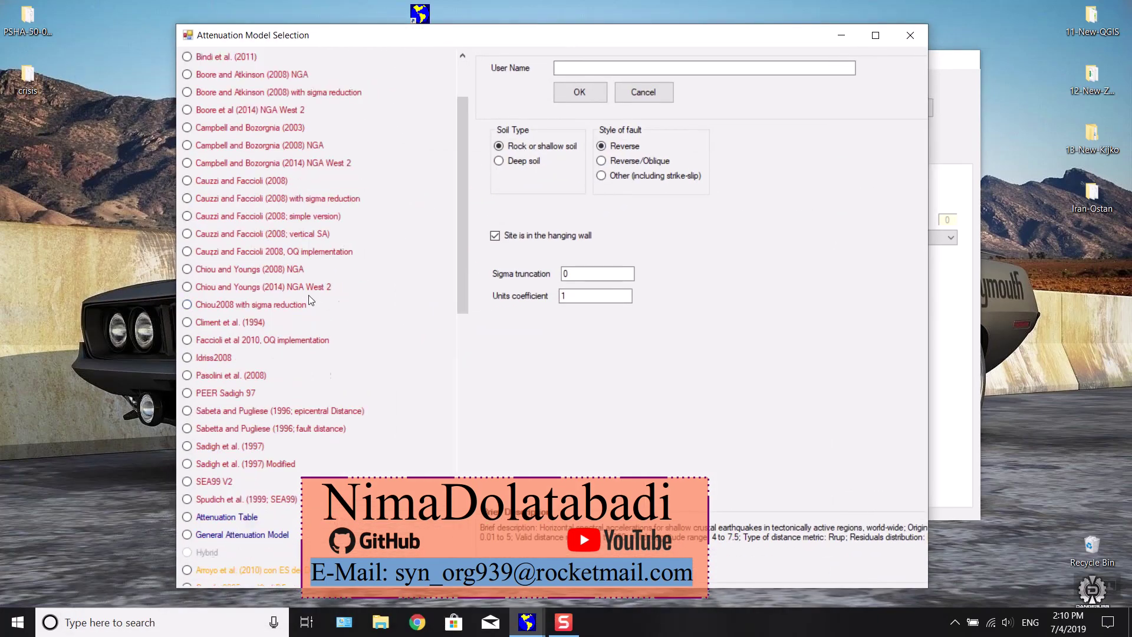
scroll(309, 295, up, 2)
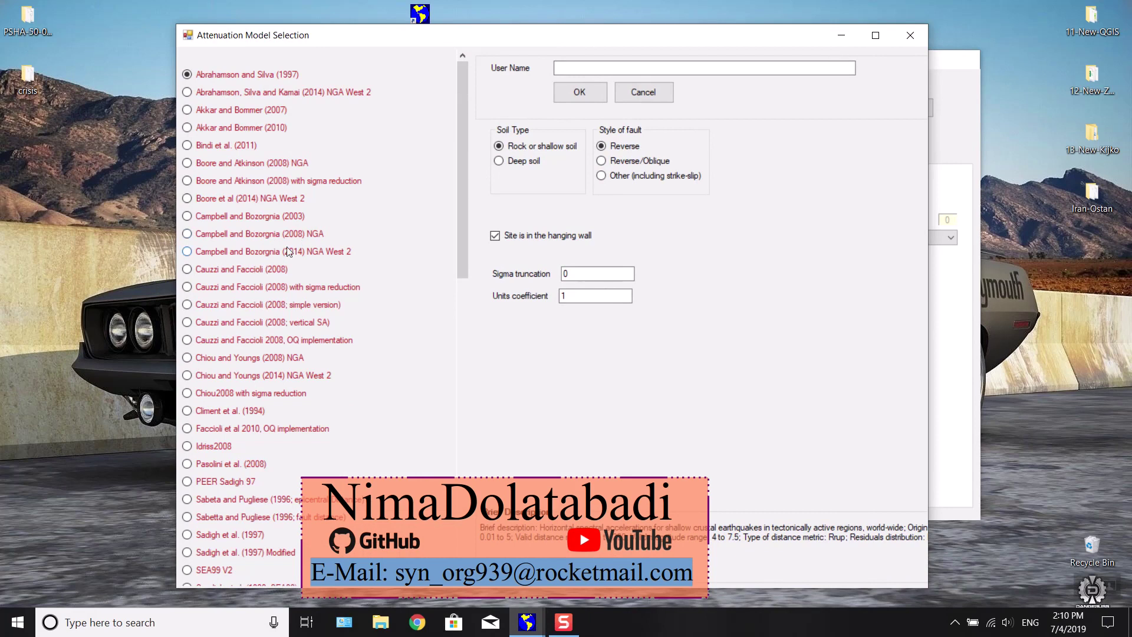
click(186, 236)
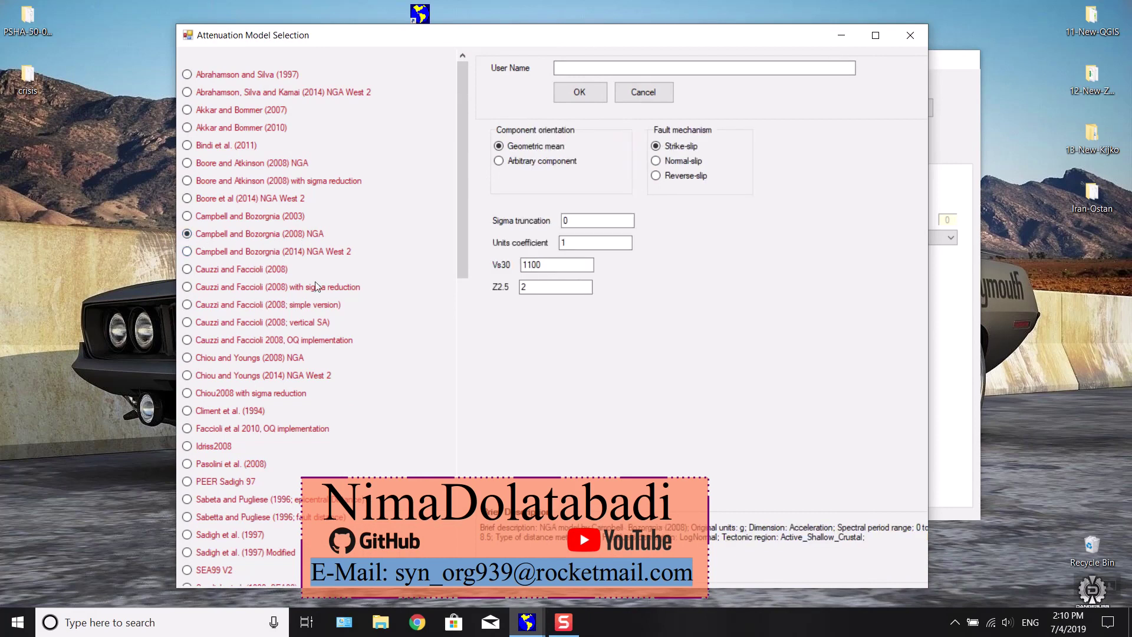
click(602, 70)
Set the model's fault mechanism to reverse-slip and add it to the attenuation data.
click(666, 177)
click(668, 162)
click(667, 148)
click(693, 179)
click(677, 148)
click(672, 162)
click(683, 149)
click(686, 177)
click(586, 97)
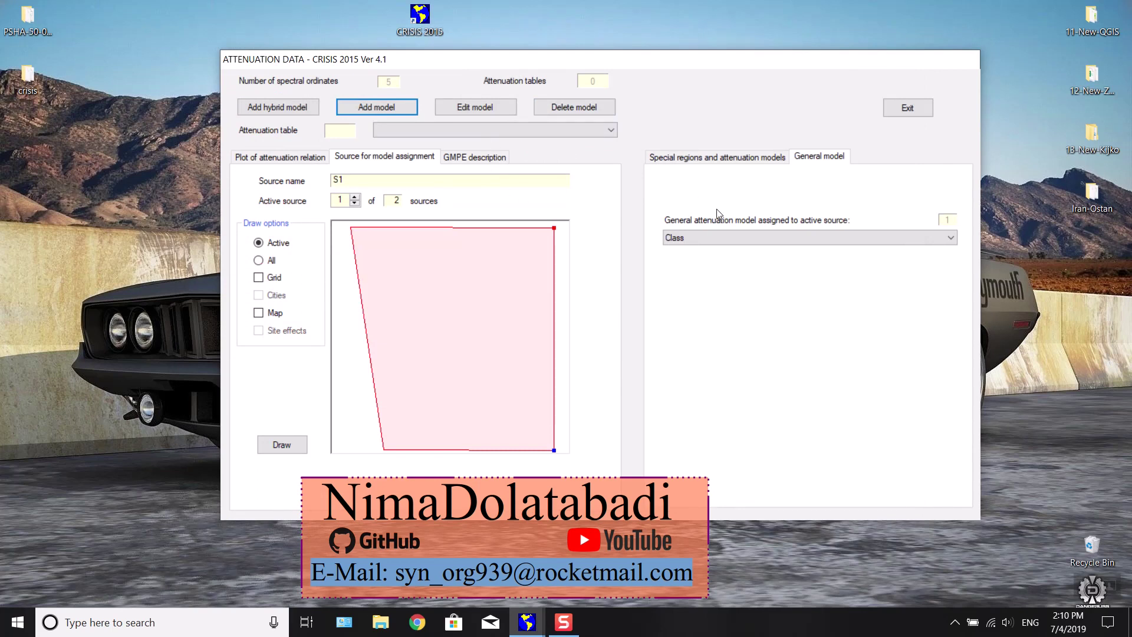
Assign Class as the general attenuation model for source S1 and select it as the attenuation table.
click(748, 239)
click(748, 235)
click(773, 239)
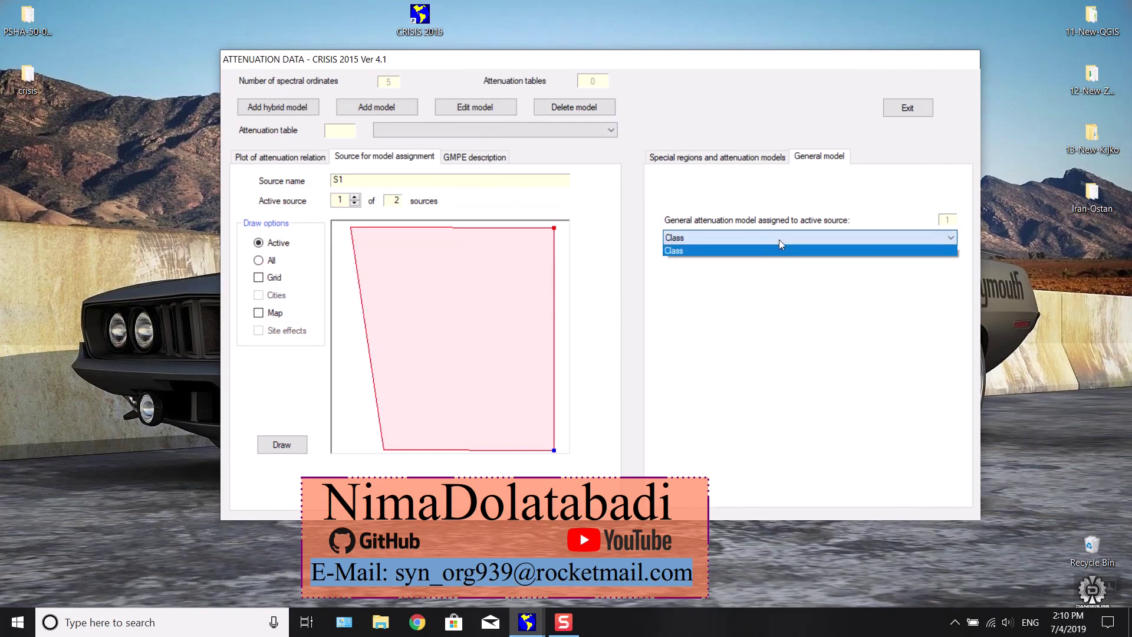
click(769, 252)
click(541, 131)
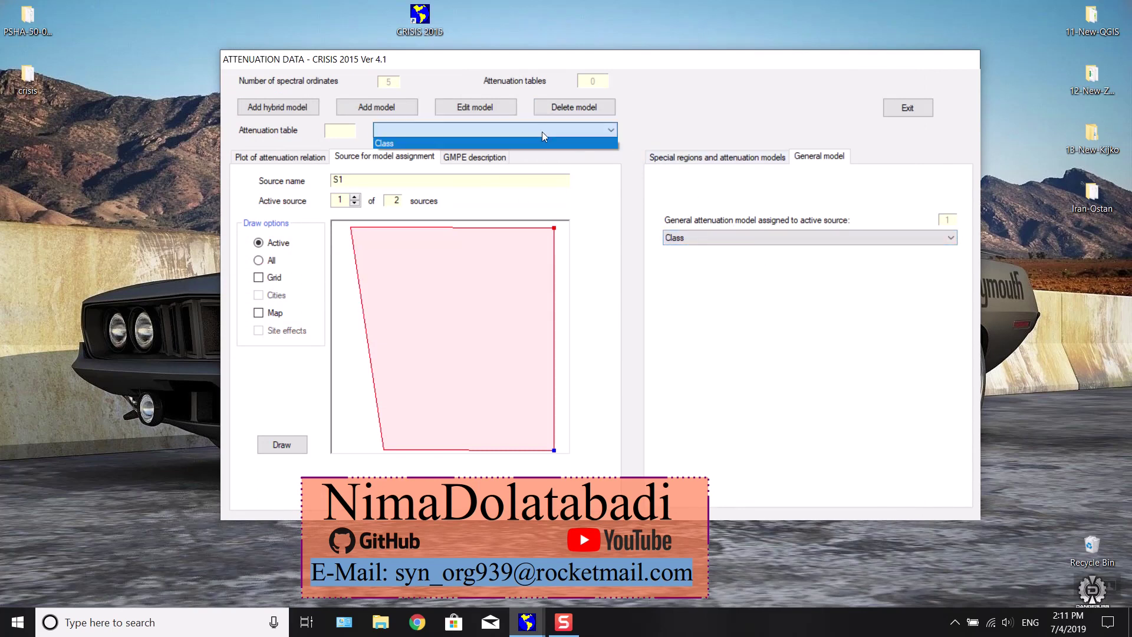
click(527, 124)
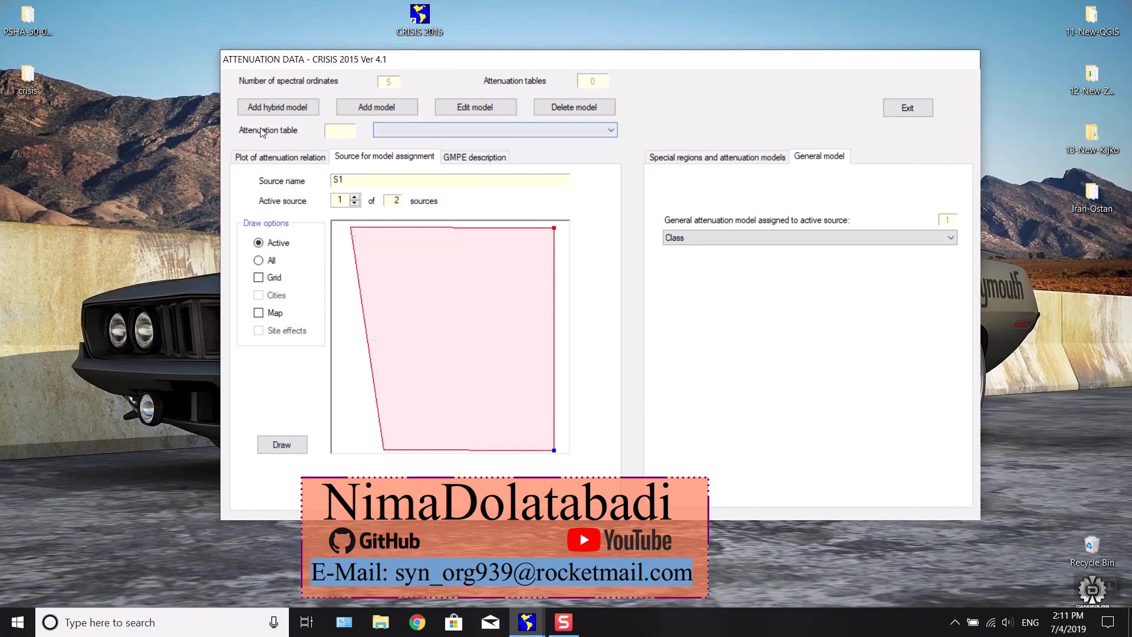
click(407, 130)
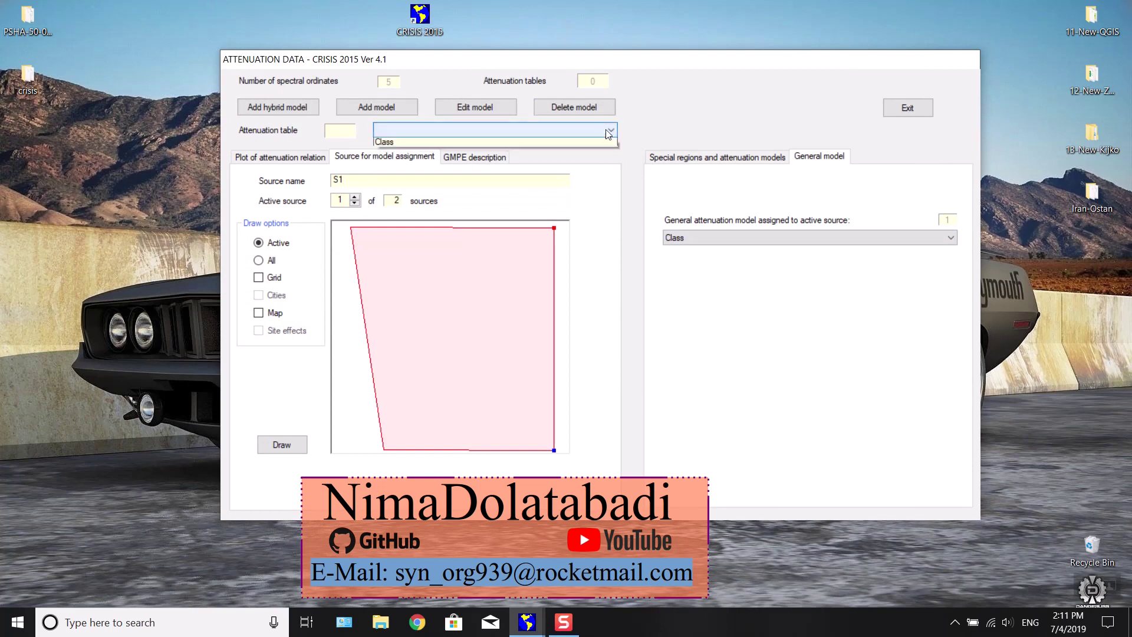
click(568, 143)
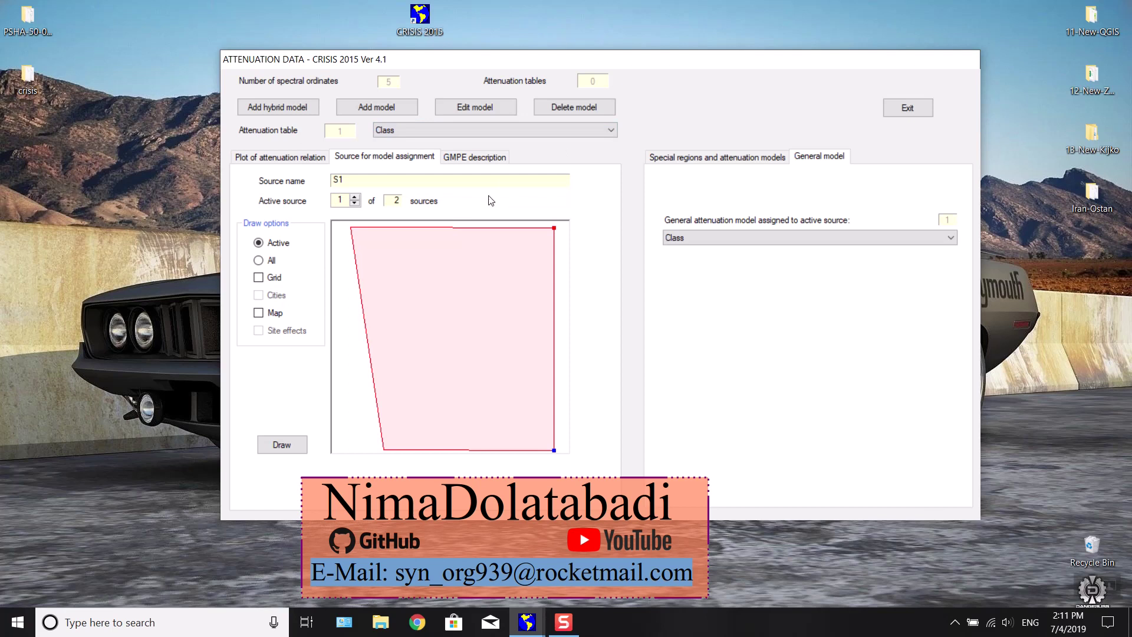
Make S2 the active source, select Class as its attenuation table, and return to source S1.
click(355, 198)
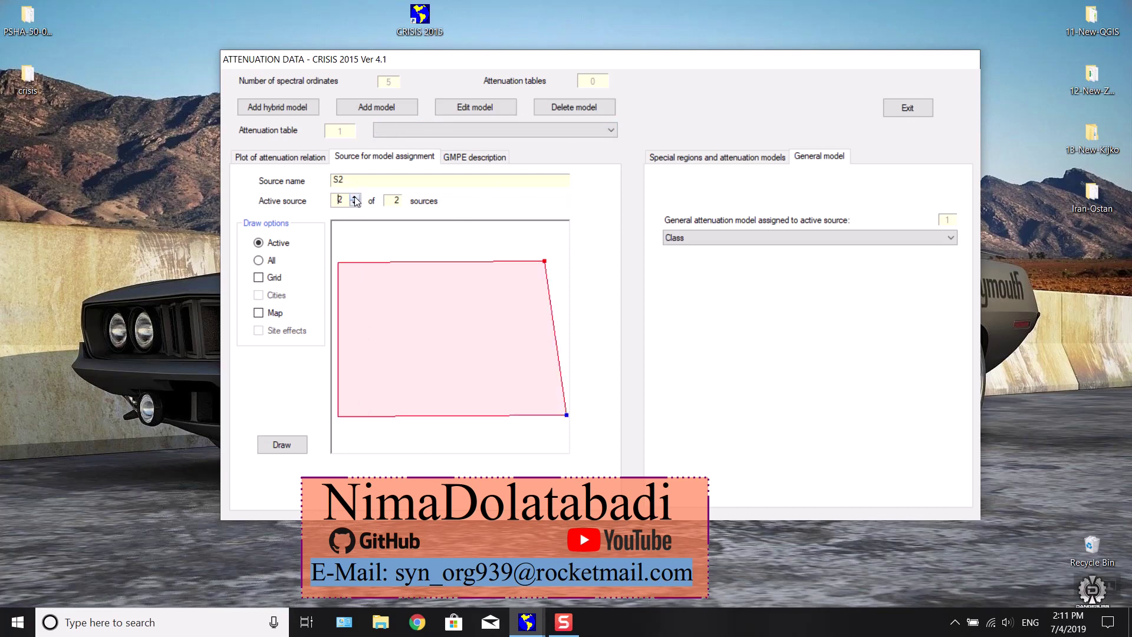
click(472, 127)
click(451, 144)
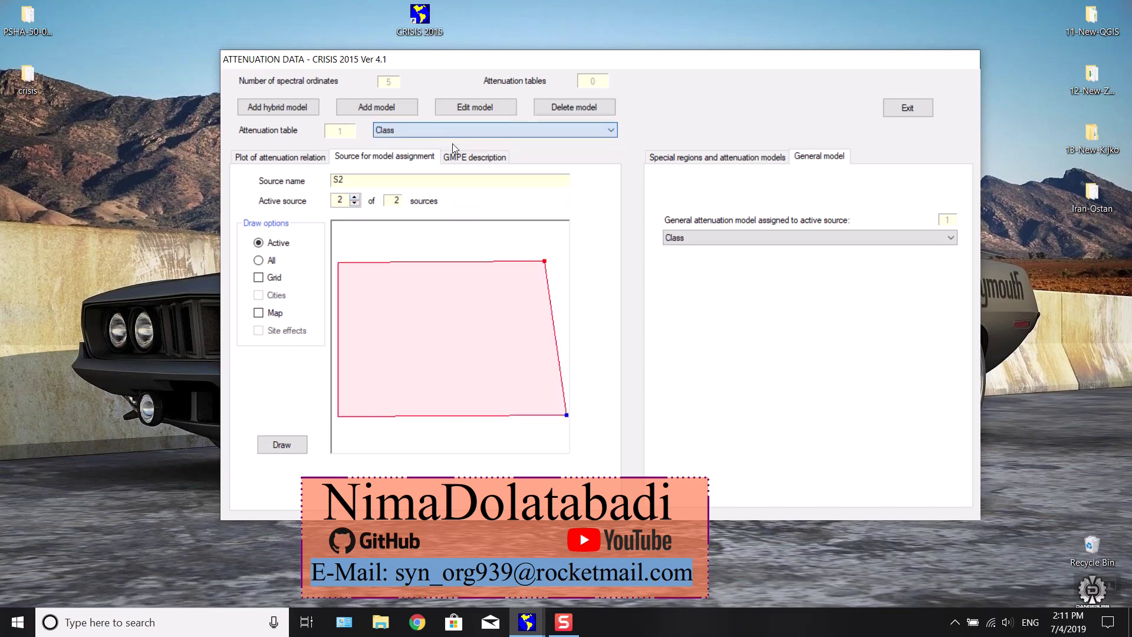
click(355, 204)
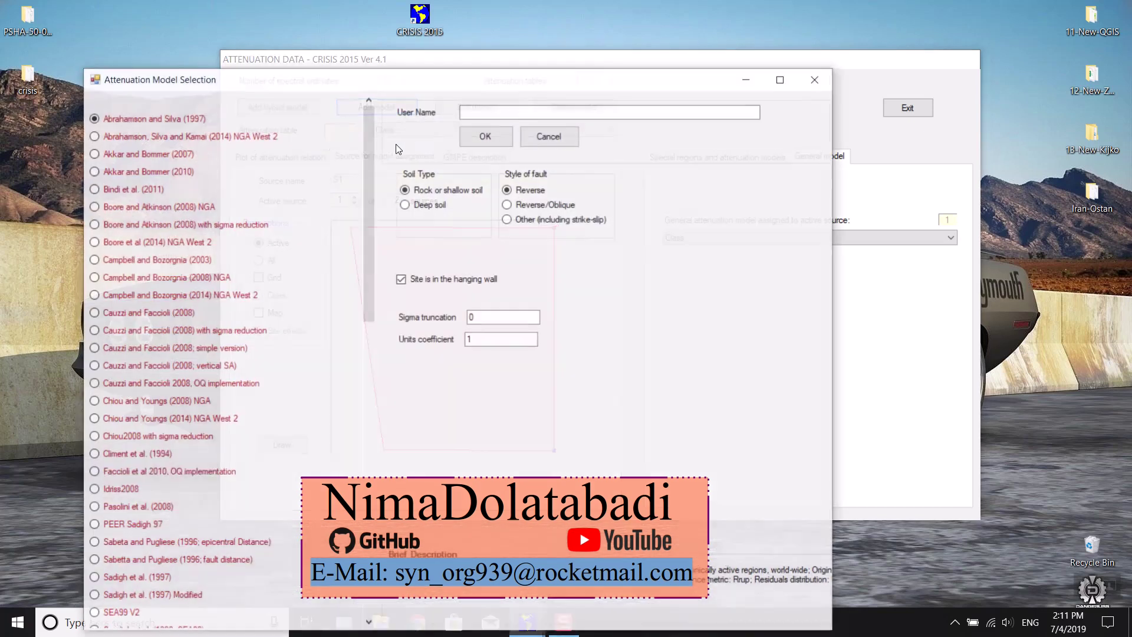
Dismiss the attenuation model selection, check the special regions, and go over S1's general model and attenuation table choices.
click(819, 79)
click(730, 157)
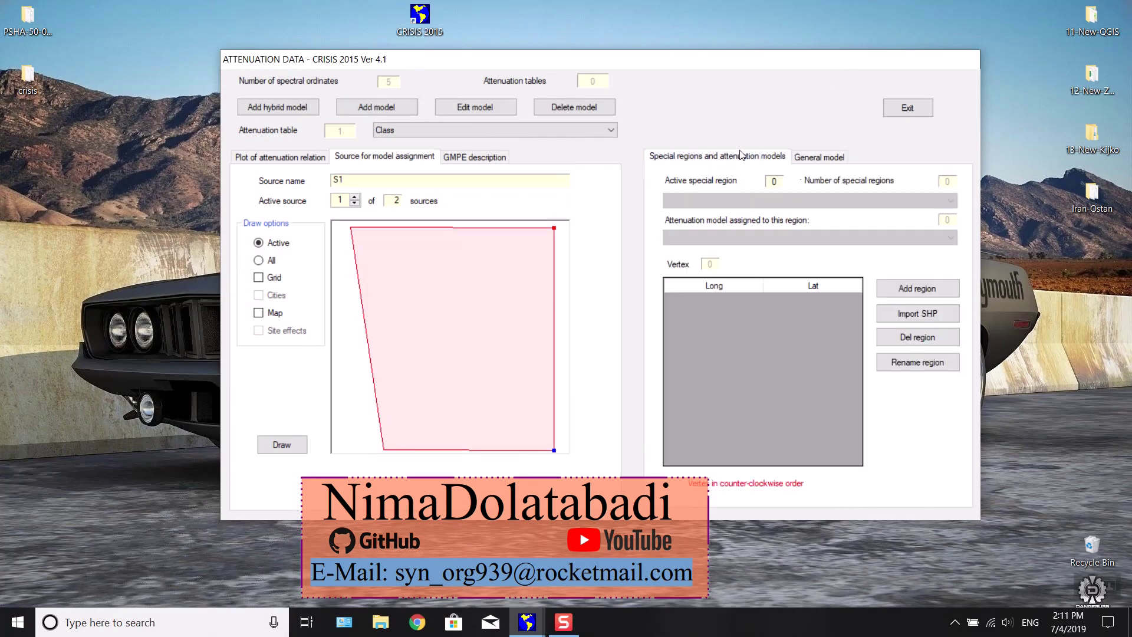
click(829, 159)
click(730, 236)
click(696, 249)
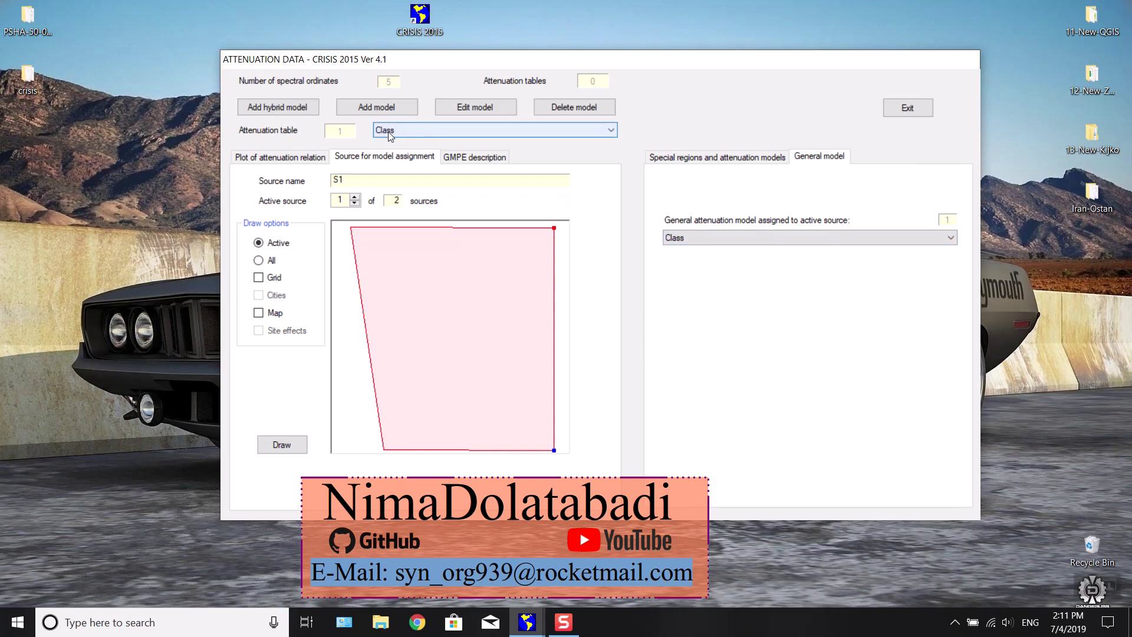
click(430, 129)
click(431, 129)
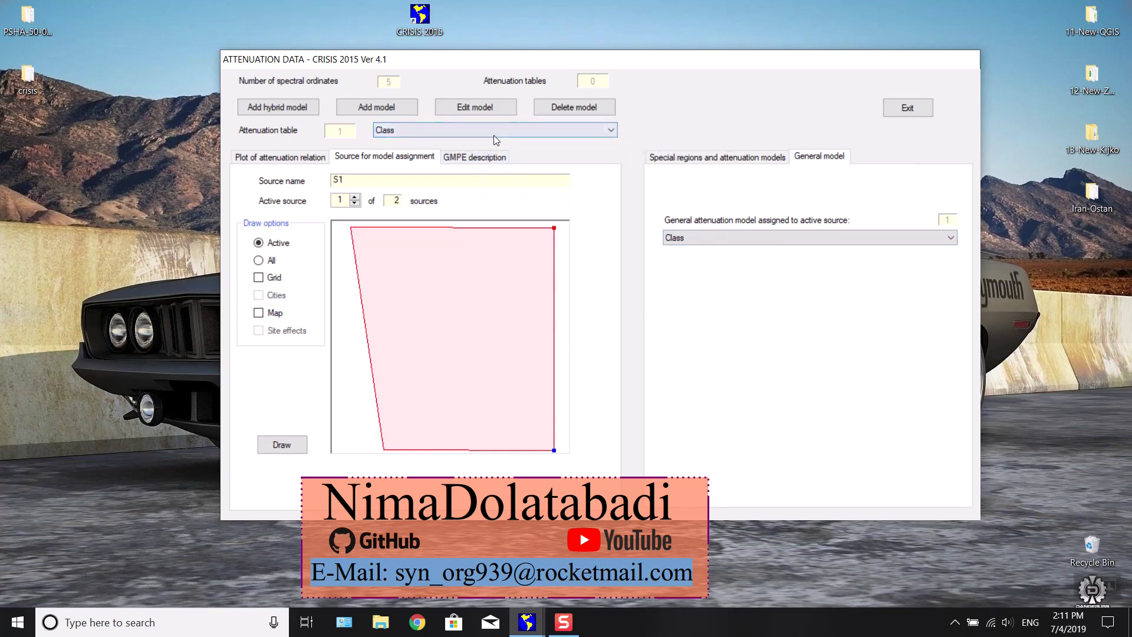
View the attenuation curve plot and GMPE description for Class, then return to the source assignment.
click(295, 160)
click(456, 158)
click(289, 157)
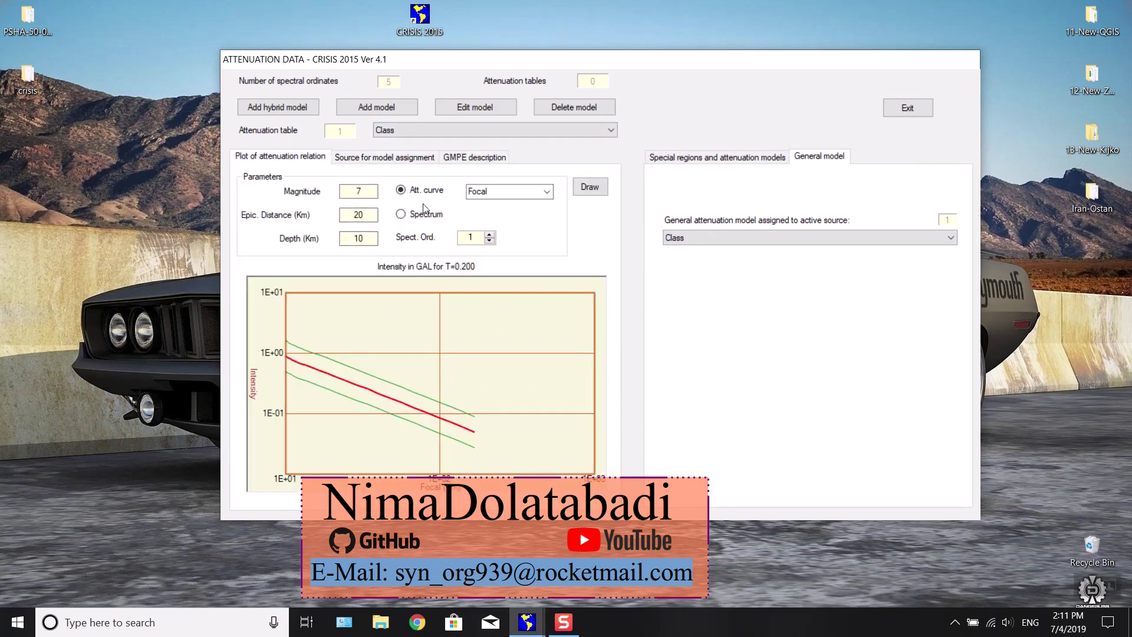
click(366, 158)
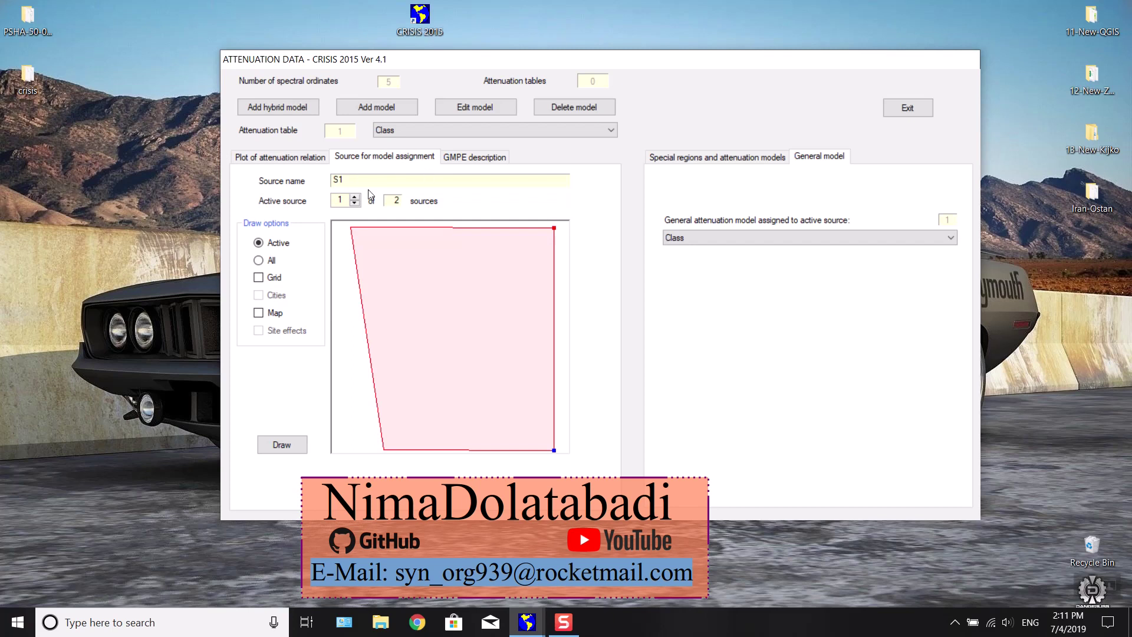
Reselect Class as the attenuation table for source S2, then make S1 the active source again.
click(355, 197)
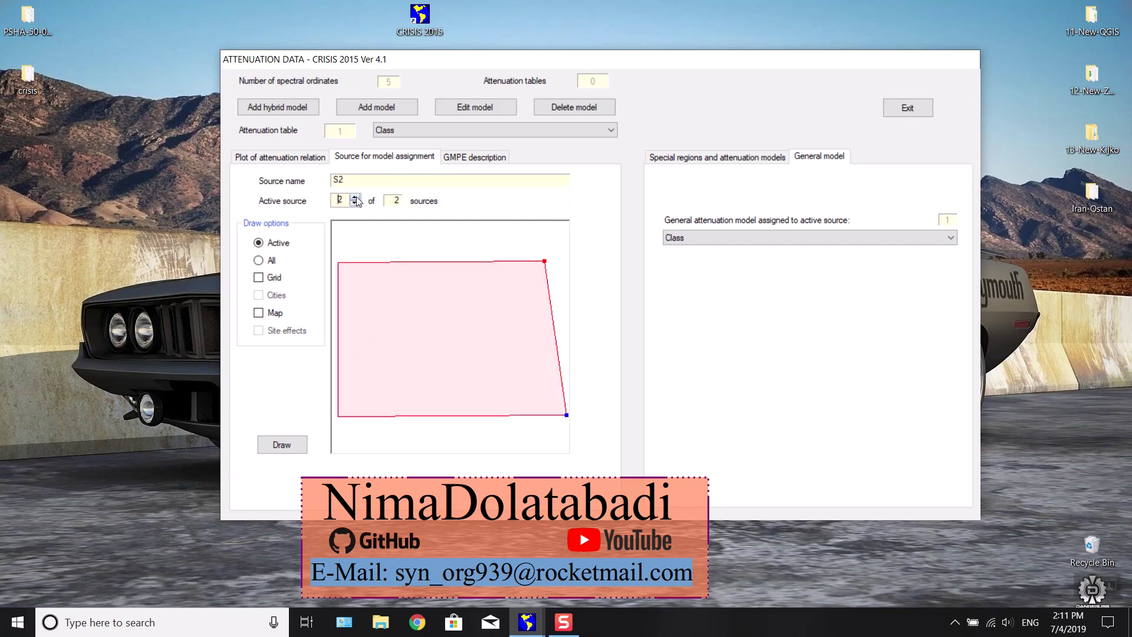
click(463, 130)
click(461, 142)
click(476, 135)
click(460, 146)
click(355, 203)
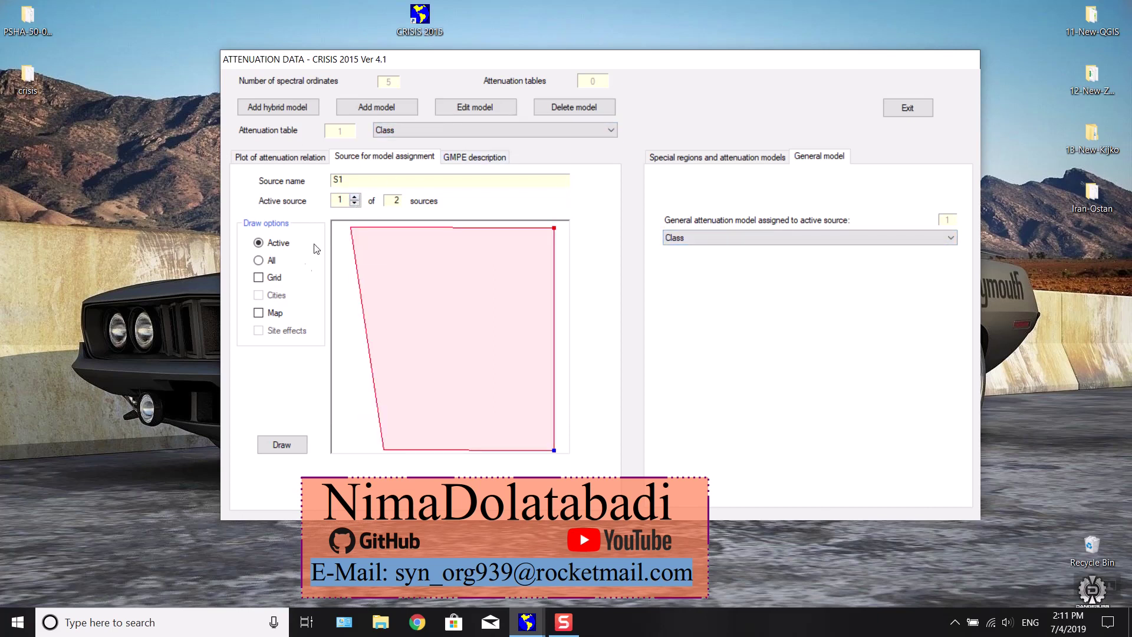
Display all sources with the grid and map in the assignment preview, then close the attenuation data.
click(259, 277)
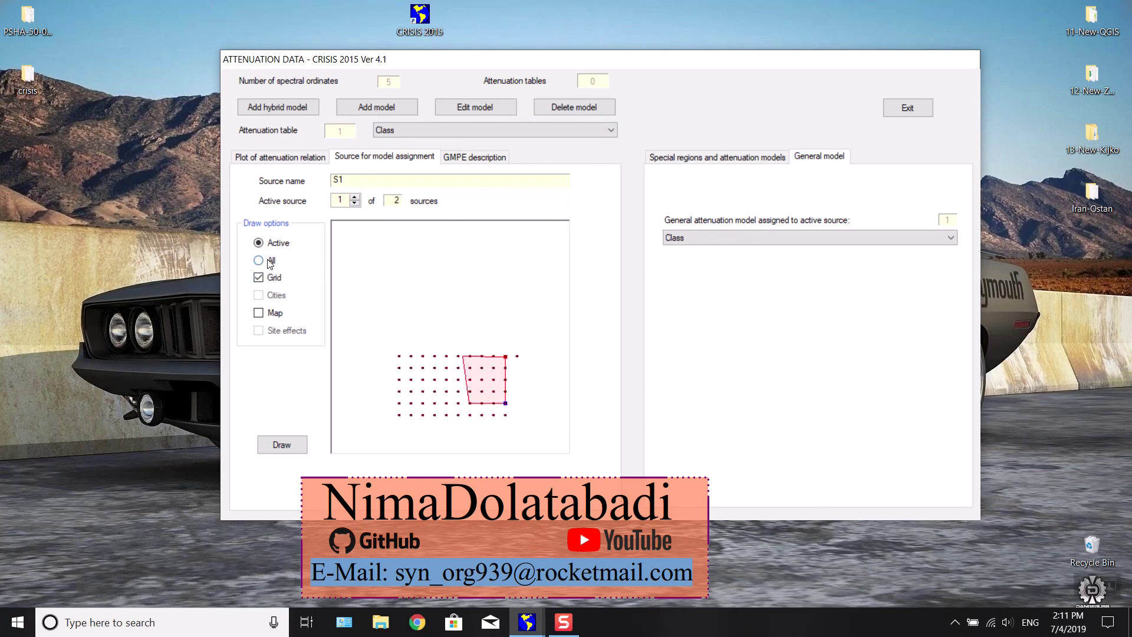
click(268, 261)
click(268, 312)
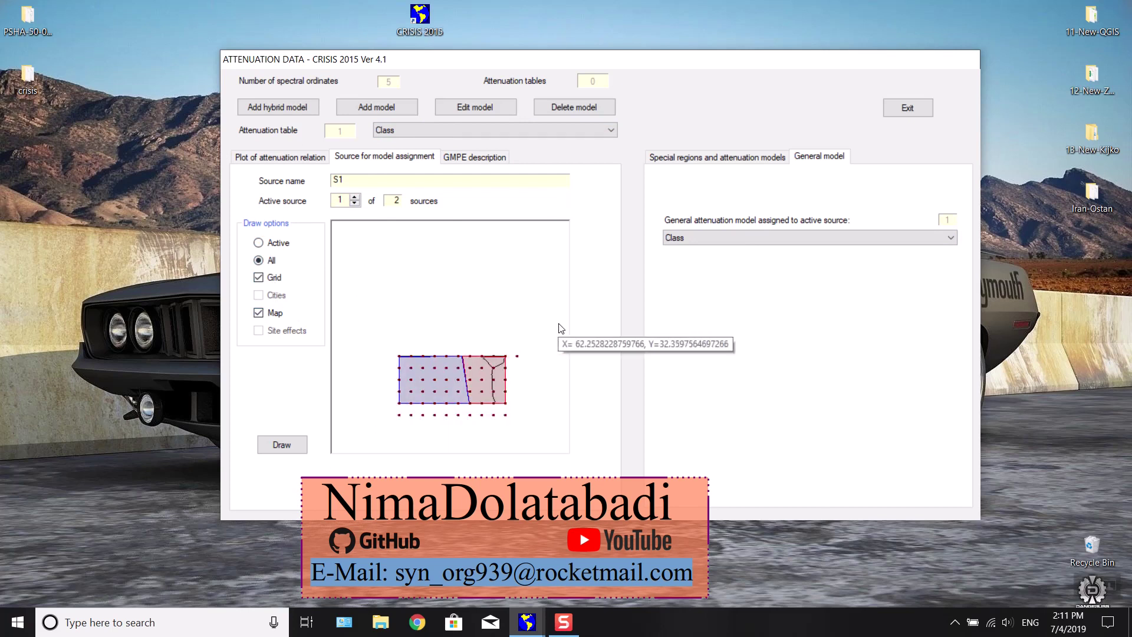
click(927, 107)
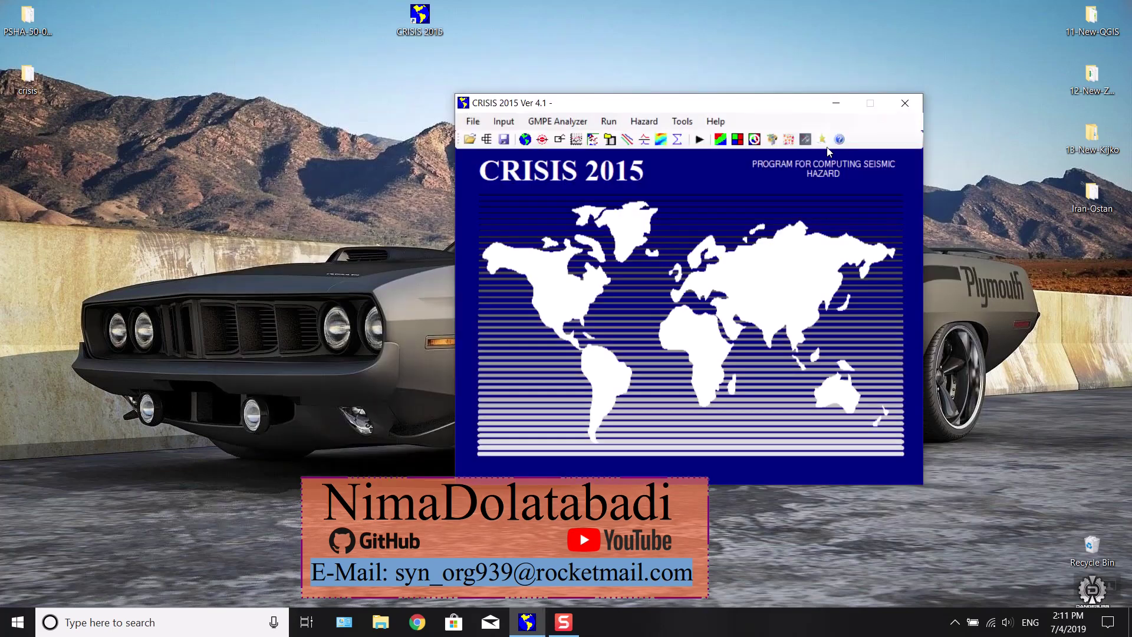
View the GMPE Analyzer's Class spectrum, the site-effects grid settings and the digital elevation model settings, then close them.
click(627, 140)
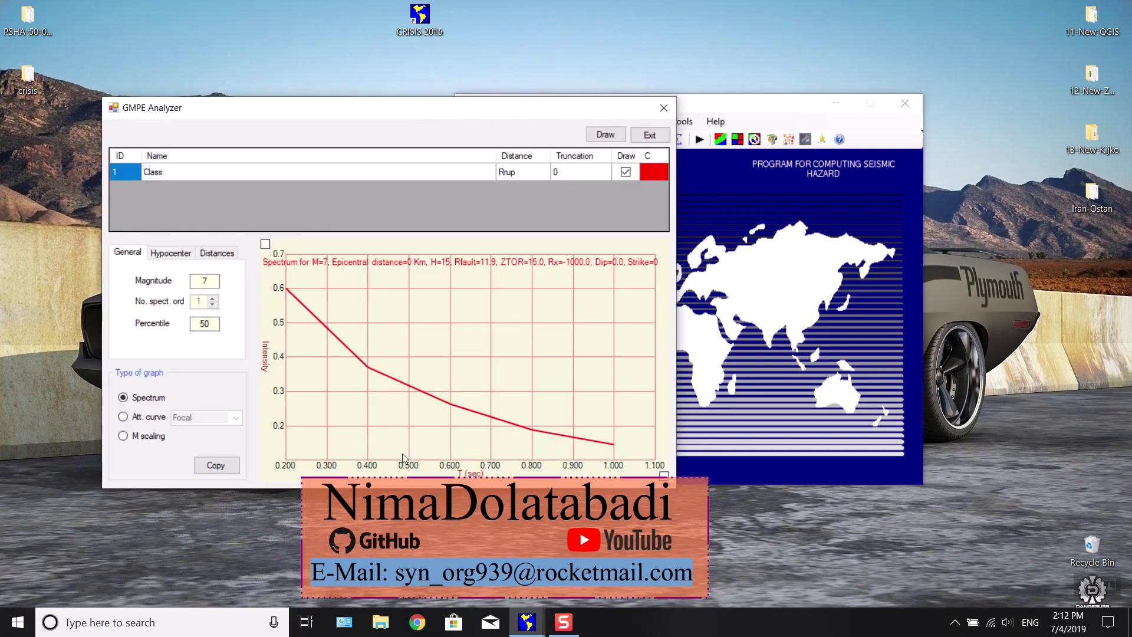
click(664, 139)
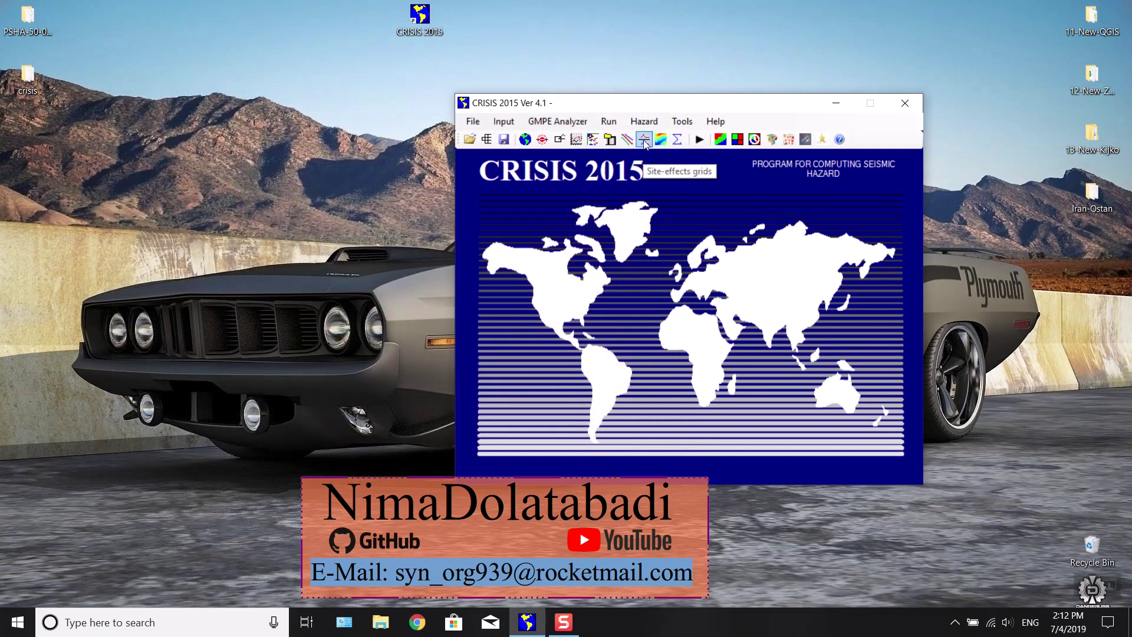
click(645, 140)
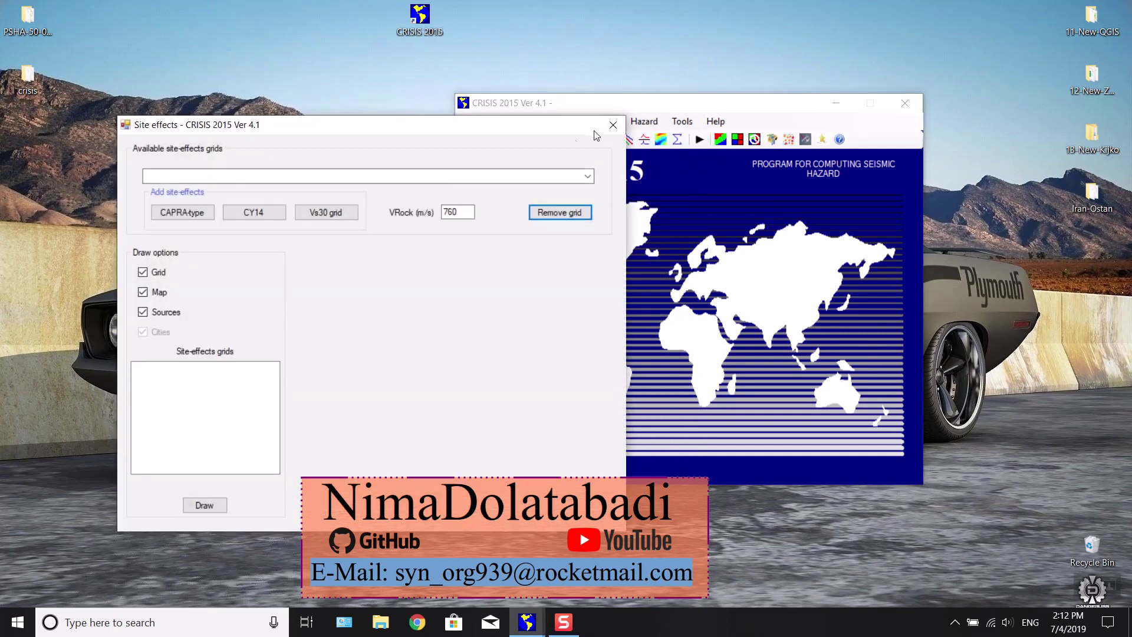
click(612, 127)
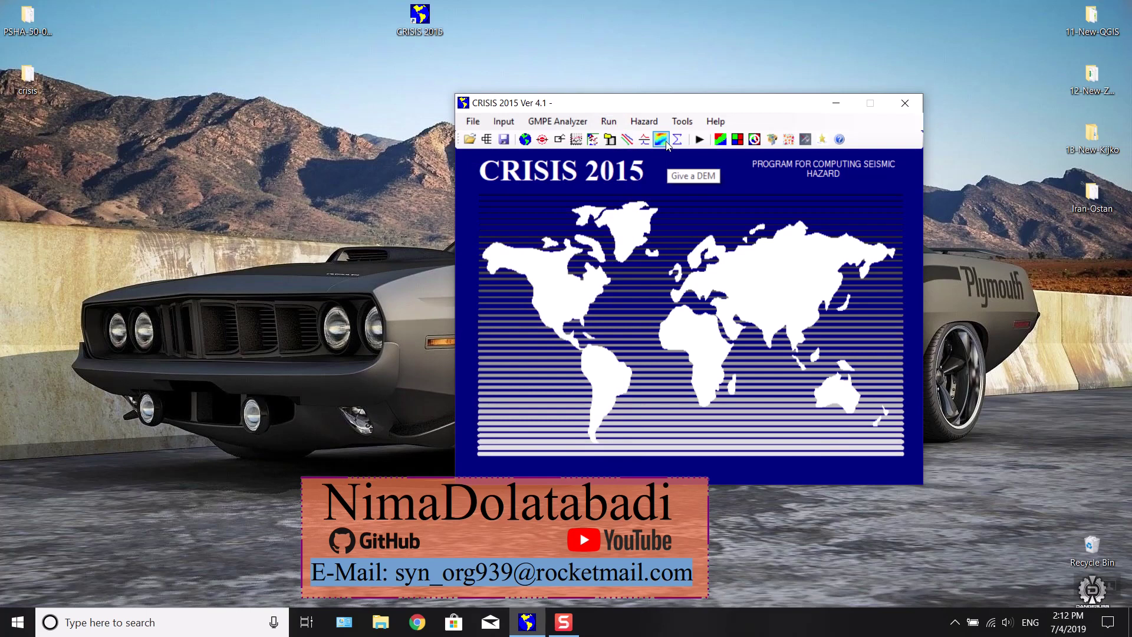
click(661, 139)
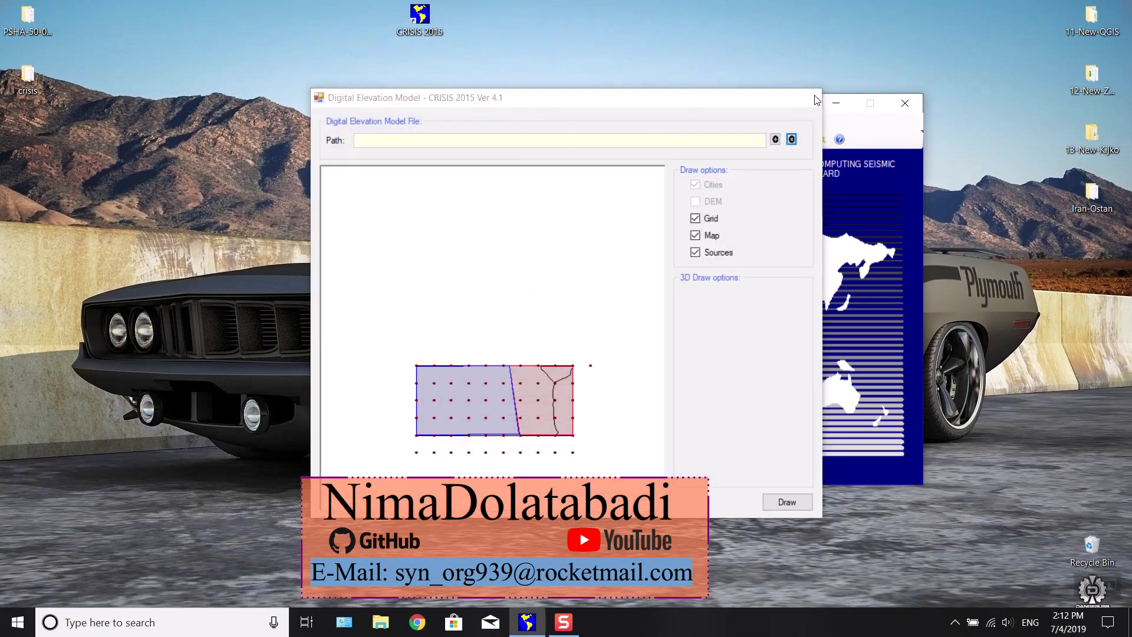
click(809, 98)
Set the maximum integration distance to 200 km in the global parameters.
click(679, 140)
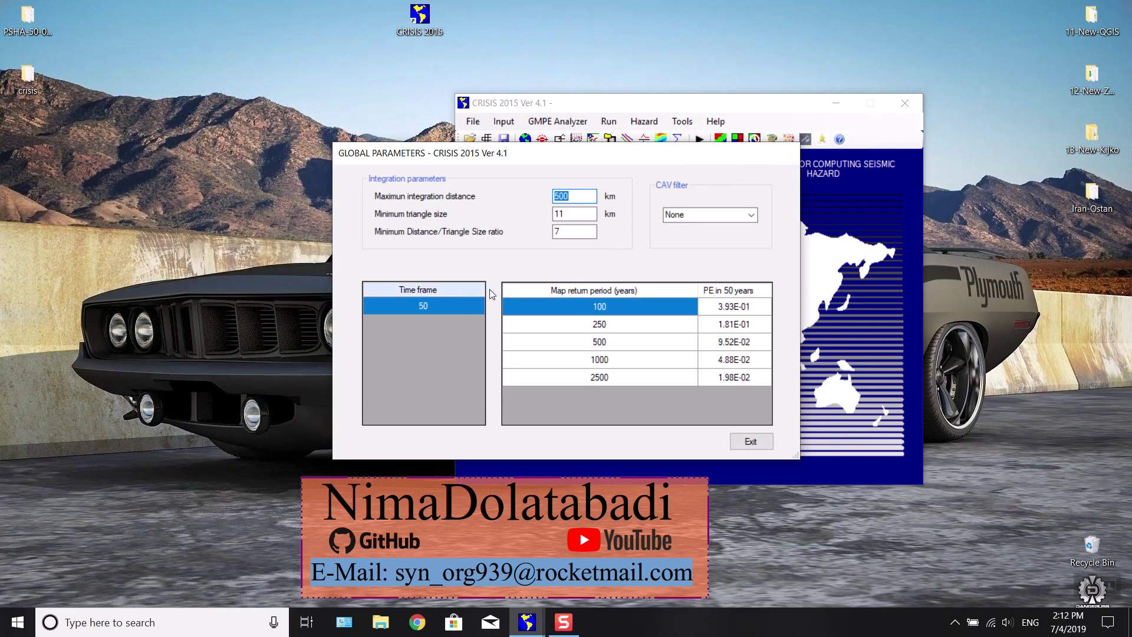
click(568, 197)
drag(578, 198, 549, 195)
text(20)
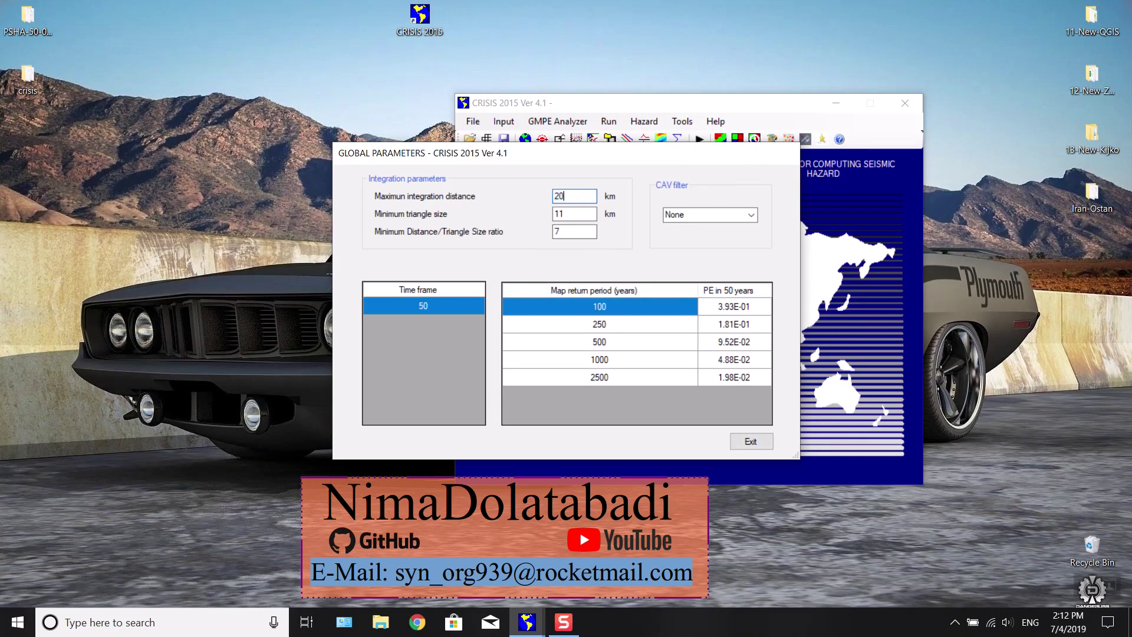
Insert four additional rows in the time frame table of the global parameters.
right_click(419, 289)
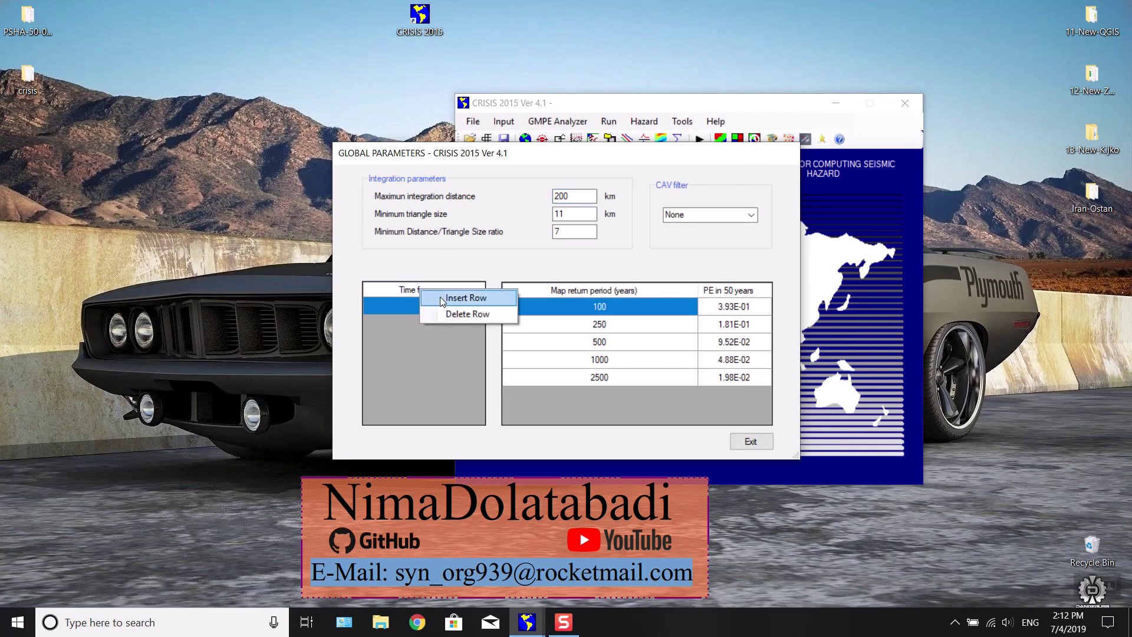
click(441, 302)
right_click(427, 292)
click(437, 303)
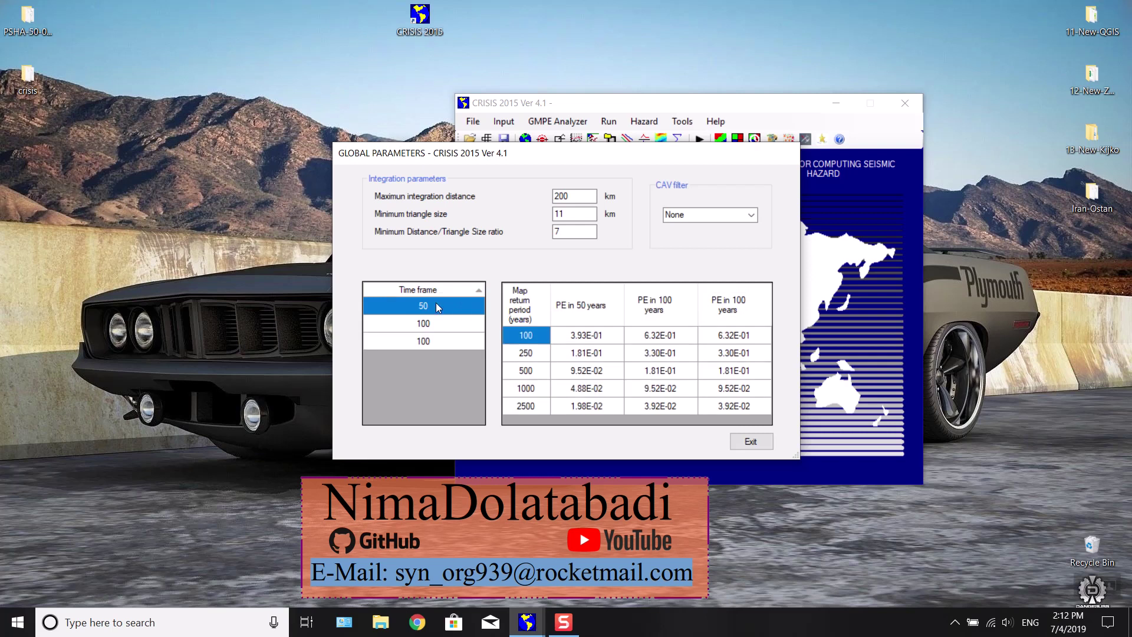
right_click(427, 290)
click(442, 302)
right_click(419, 289)
click(442, 299)
Set the last three time frames to 475, 1000 and 2475 years, then close the global parameters.
click(439, 327)
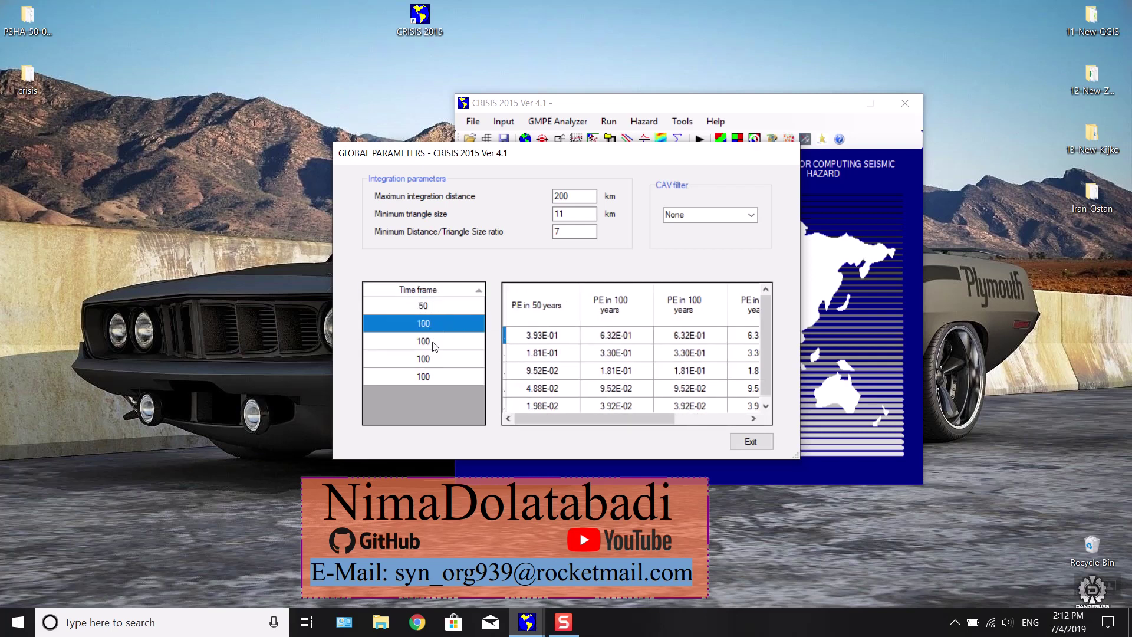
click(432, 345)
text(475)
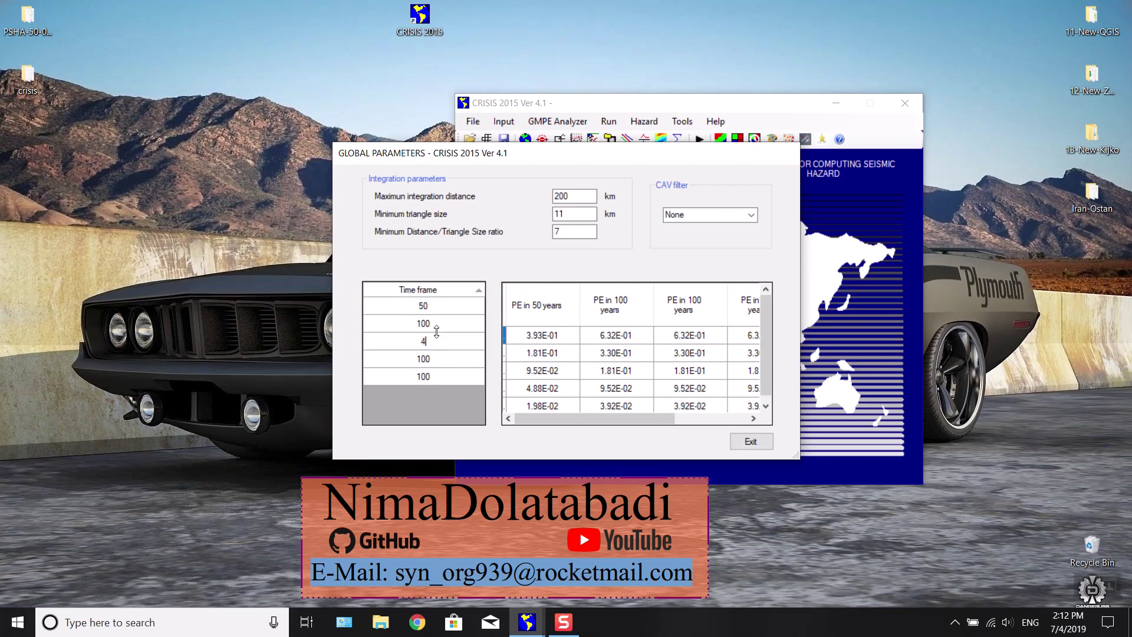
click(436, 362)
text(1000)
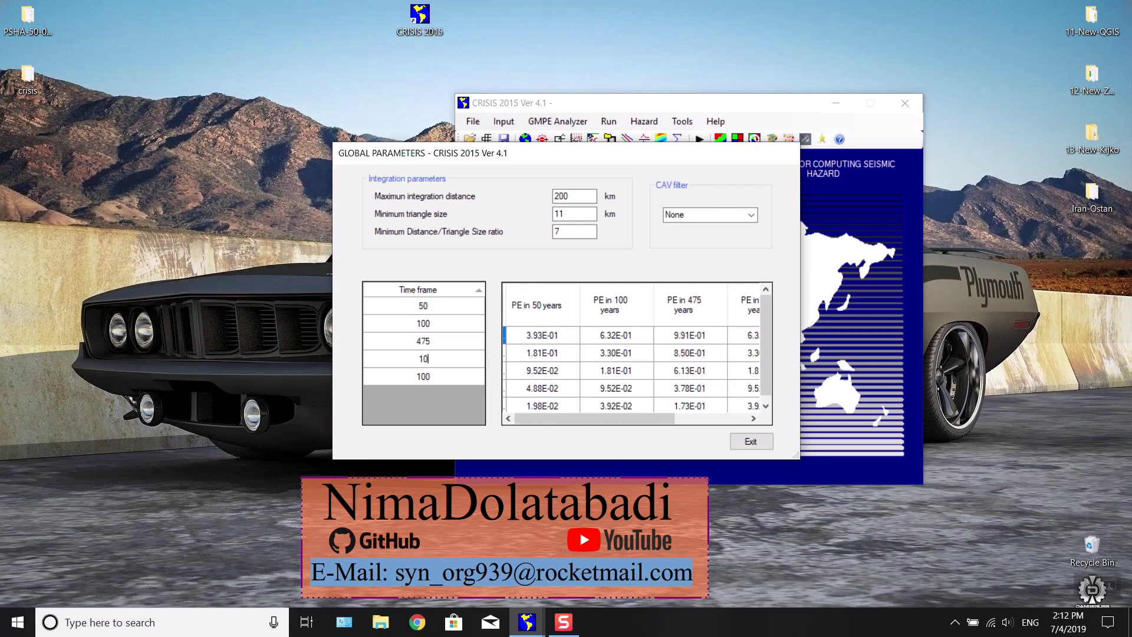
click(440, 375)
text(2475)
click(436, 359)
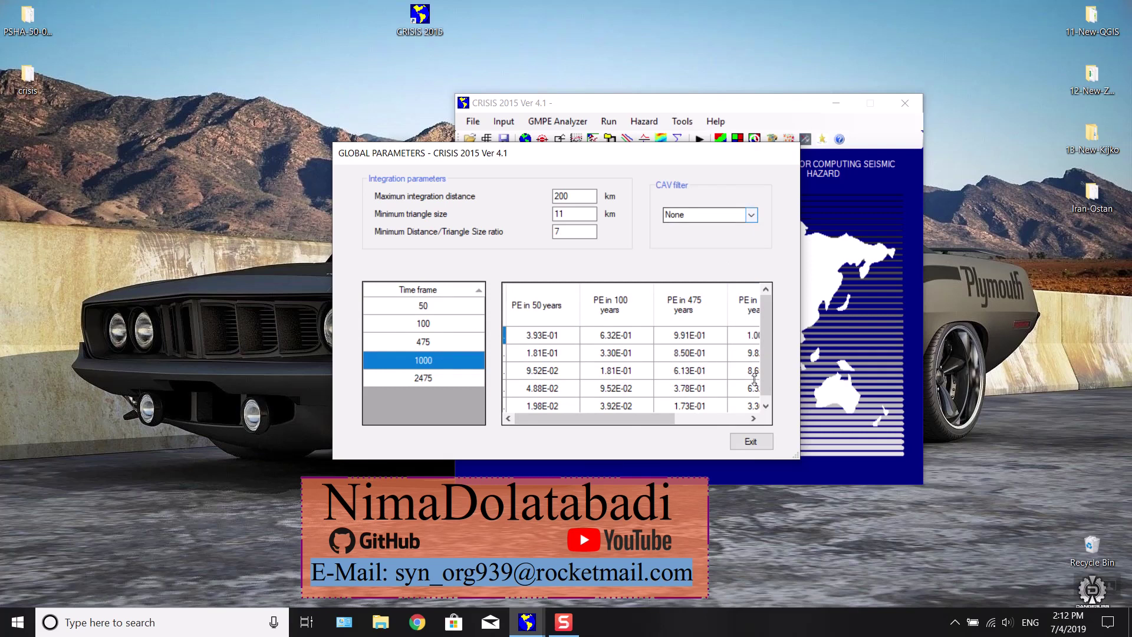
click(752, 443)
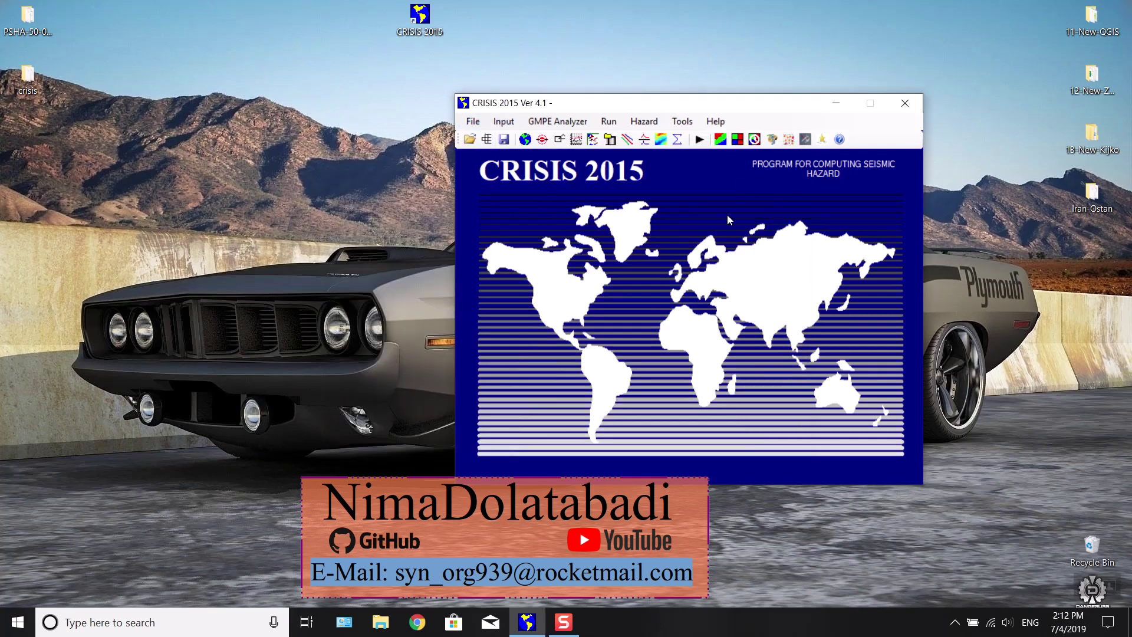
click(473, 123)
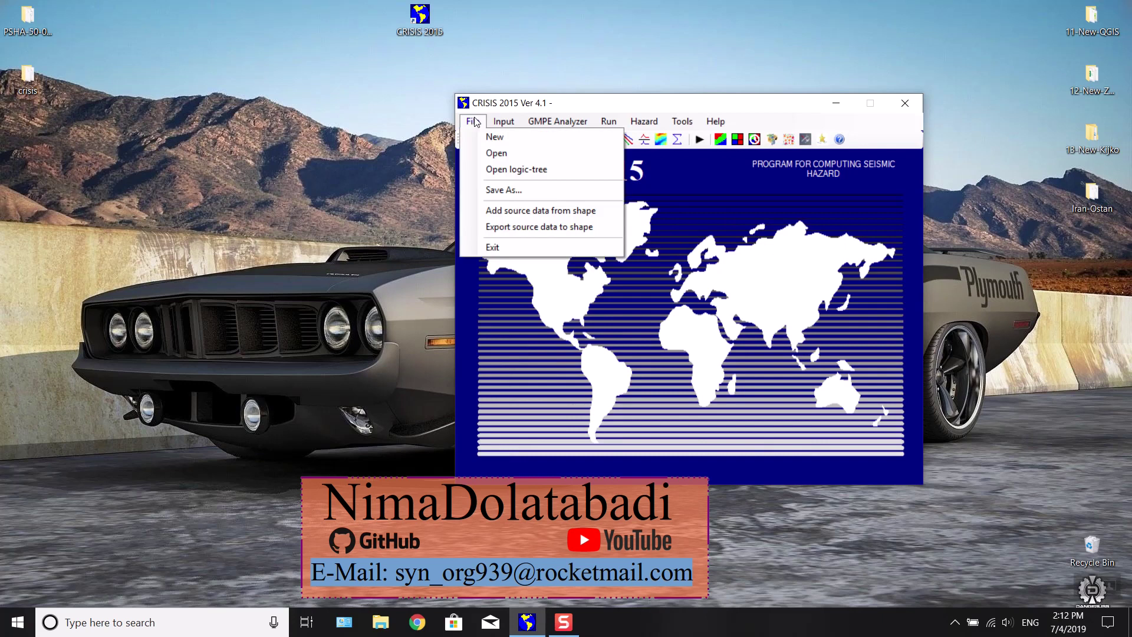
mouse_move(516, 122)
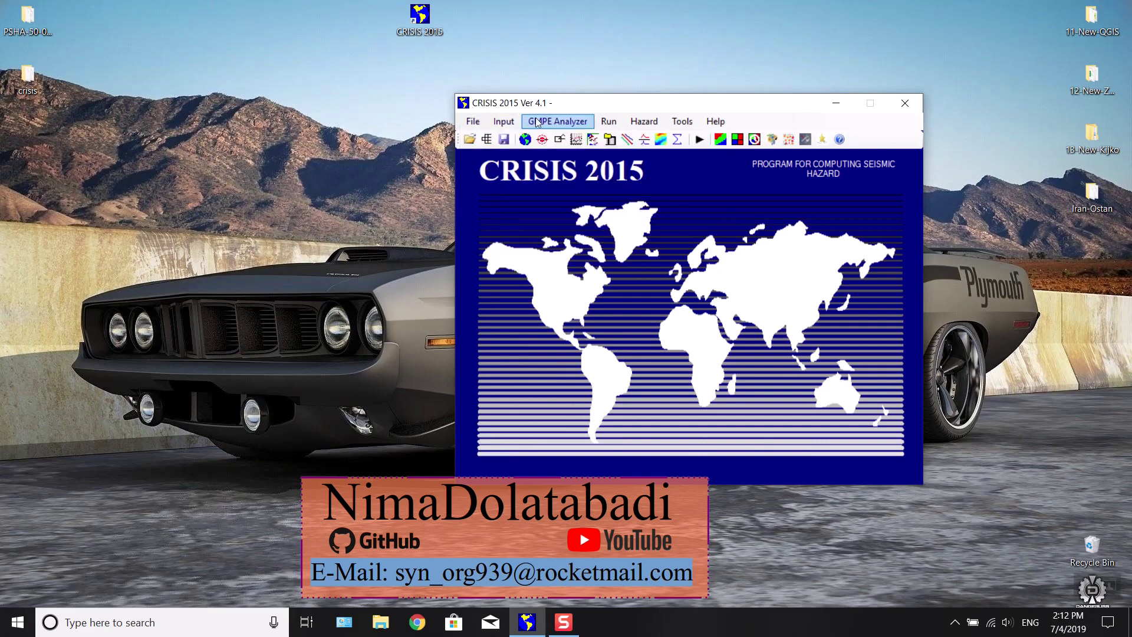
mouse_move(481, 124)
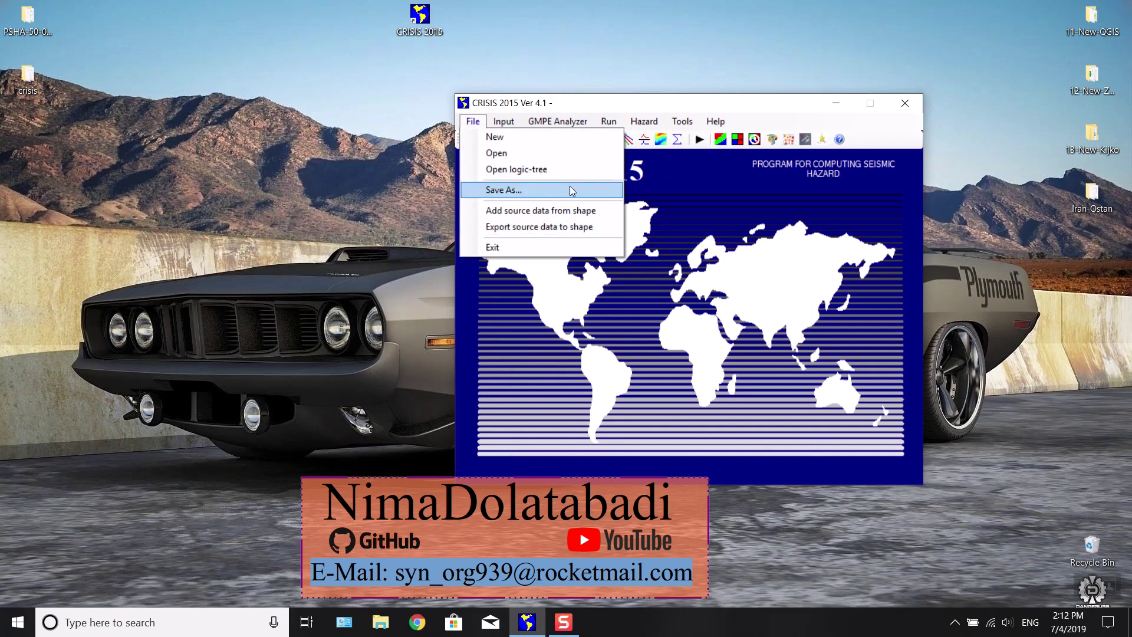
mouse_move(613, 126)
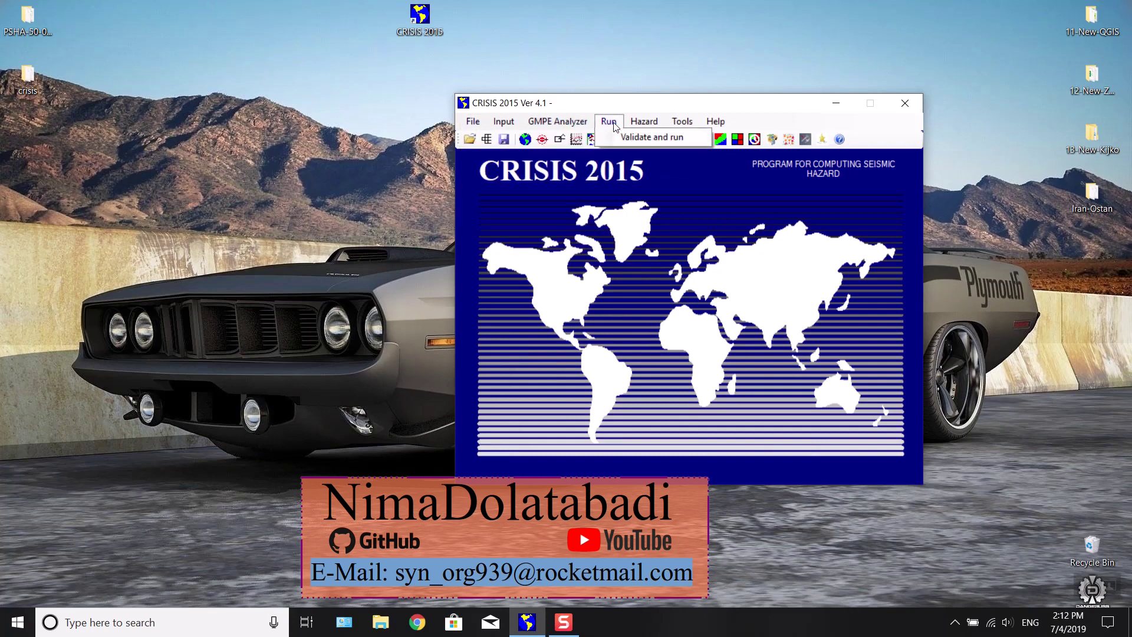
mouse_move(652, 126)
mouse_move(693, 125)
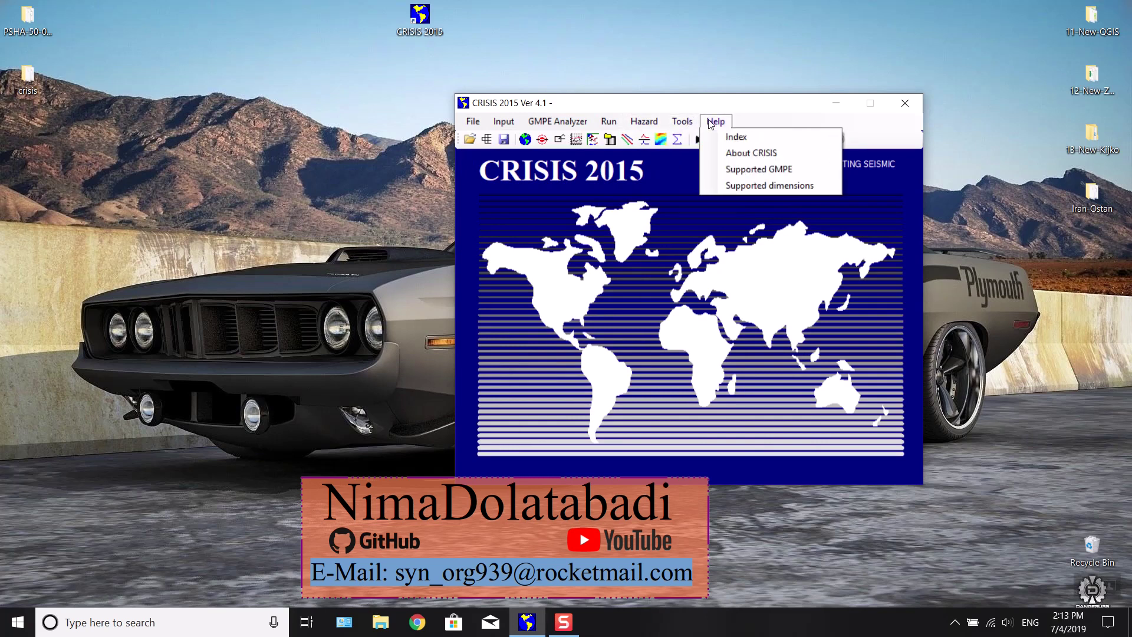
Enable the *.fue, *.map, *.smx and *.des output files, keeping ExceedanceProbability as the hazard measure type.
click(504, 125)
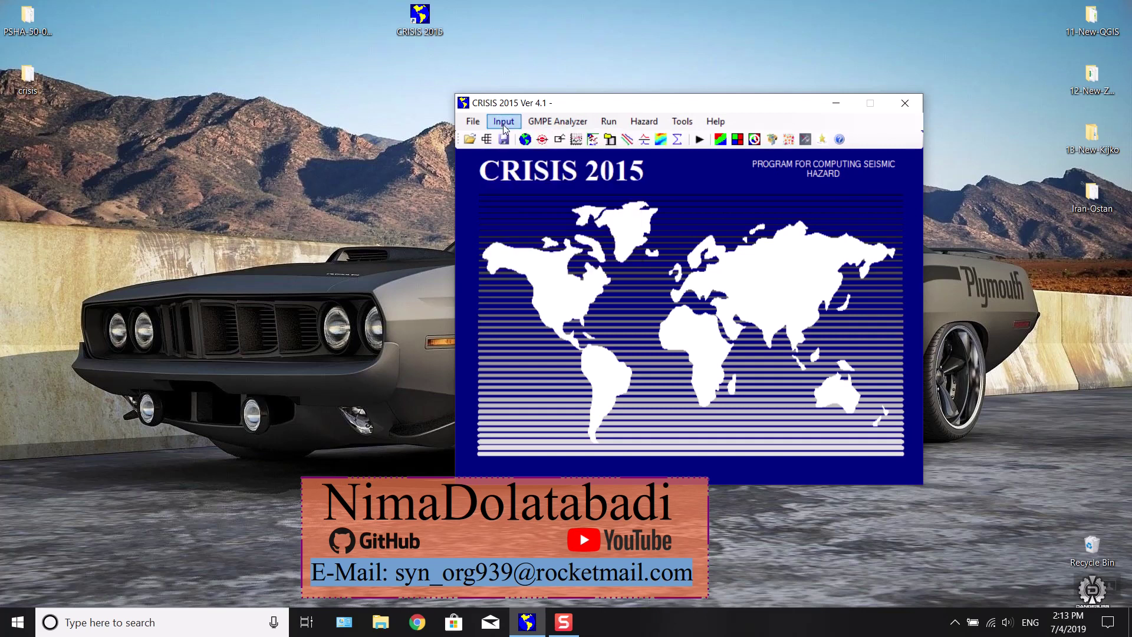
click(505, 128)
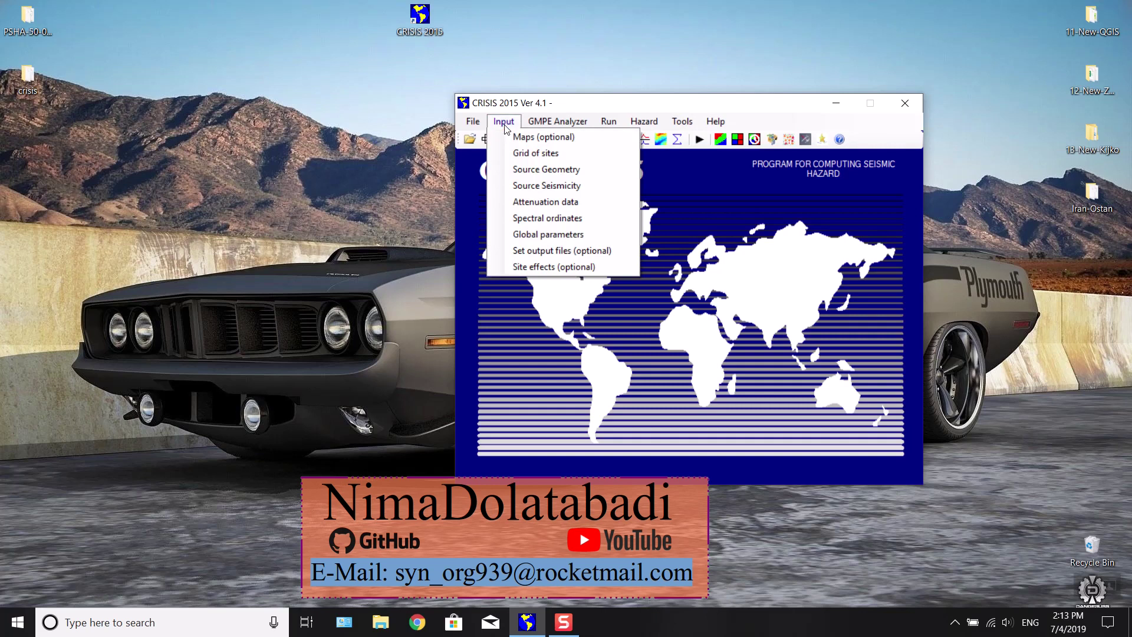
click(580, 254)
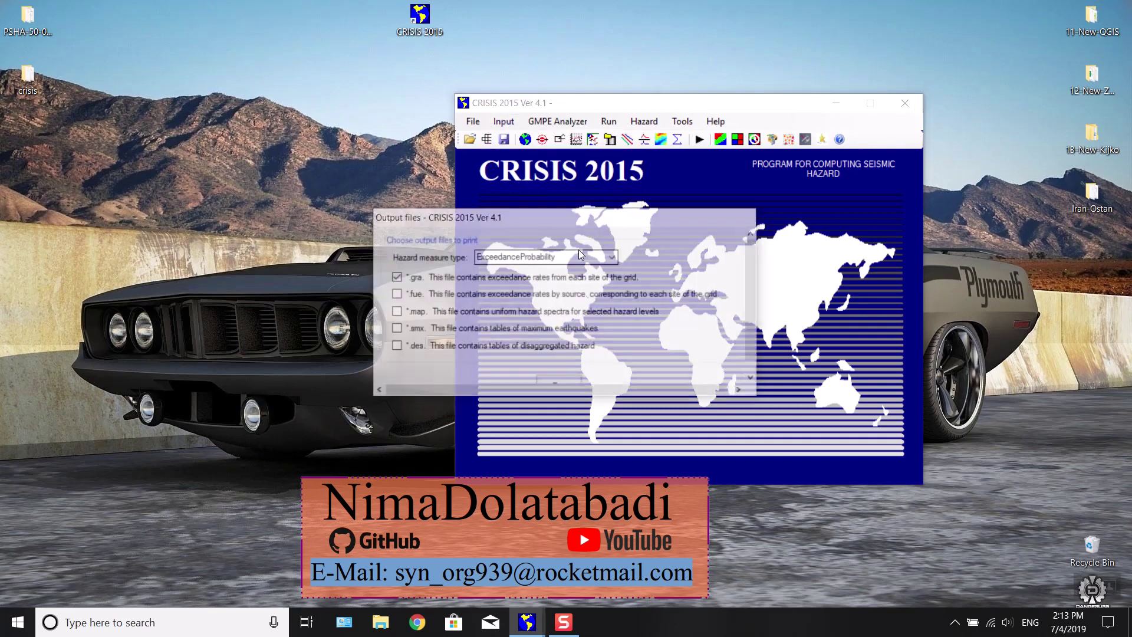
click(397, 294)
click(396, 312)
click(395, 329)
click(396, 346)
click(614, 257)
click(613, 260)
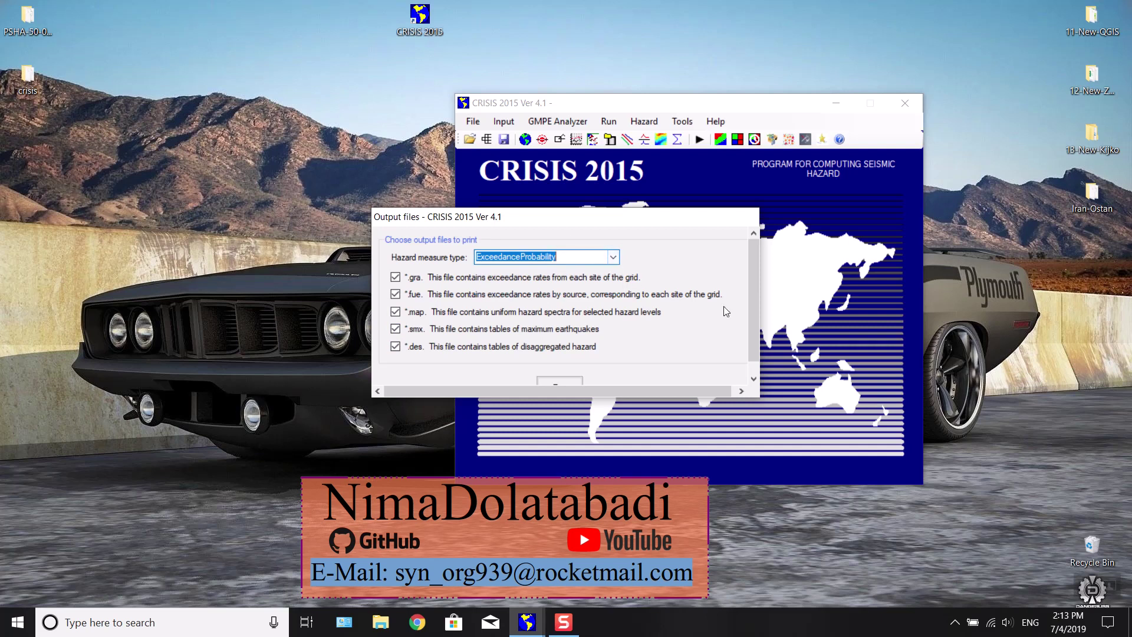
scroll(754, 330, down, 1)
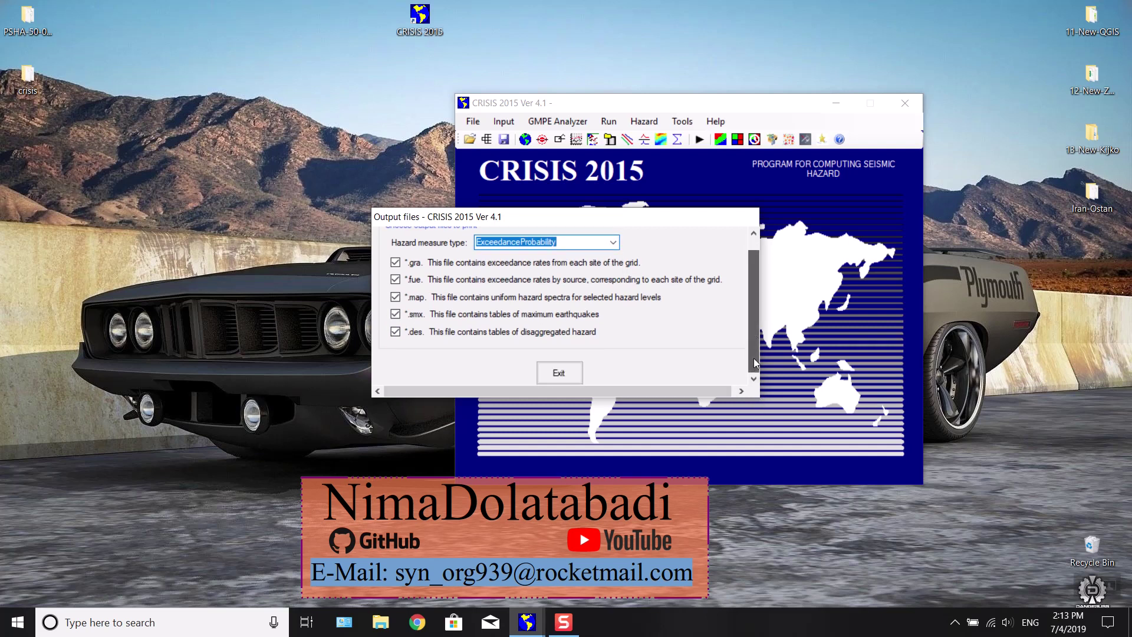
click(569, 375)
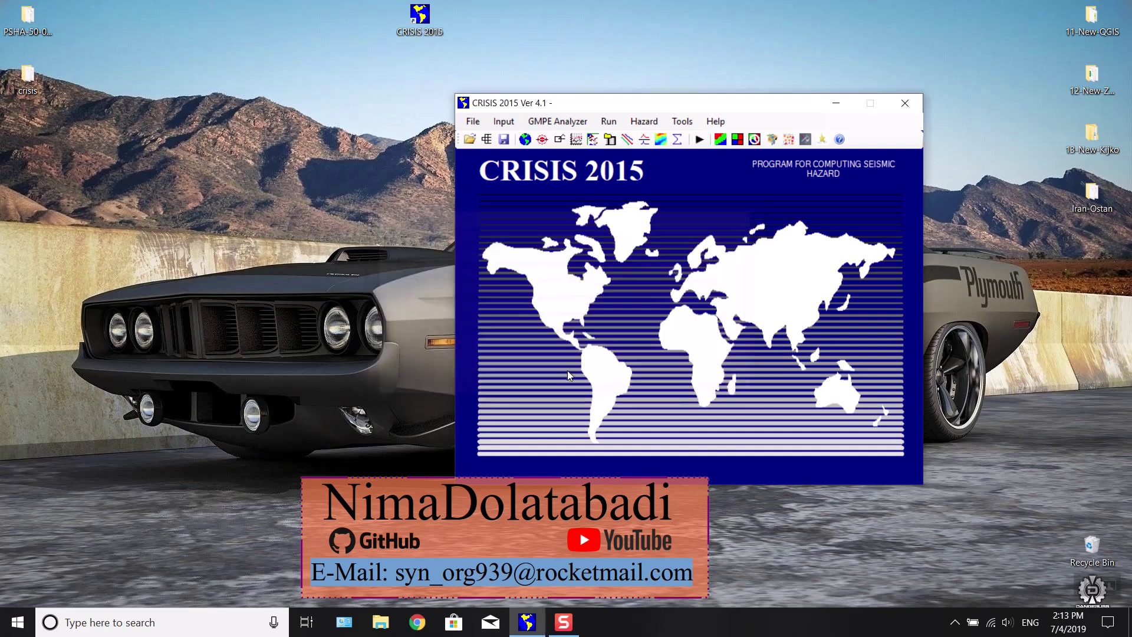
Validate the run data and look over the validation, execution and results pages before leaving without running.
click(700, 141)
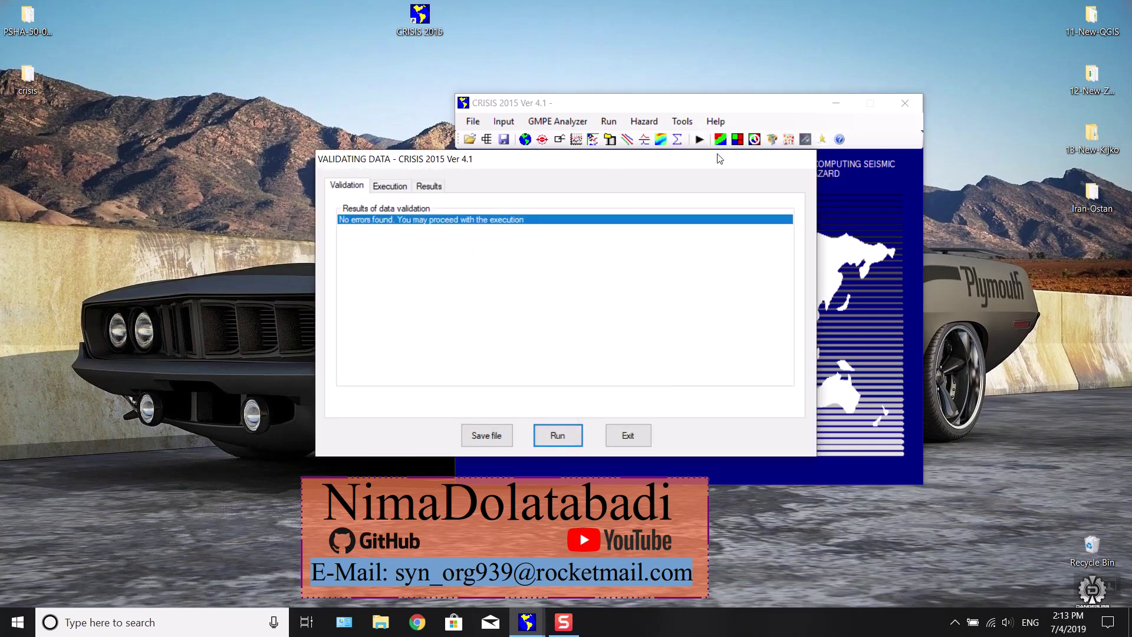
click(399, 188)
click(429, 187)
click(389, 187)
click(348, 187)
click(634, 438)
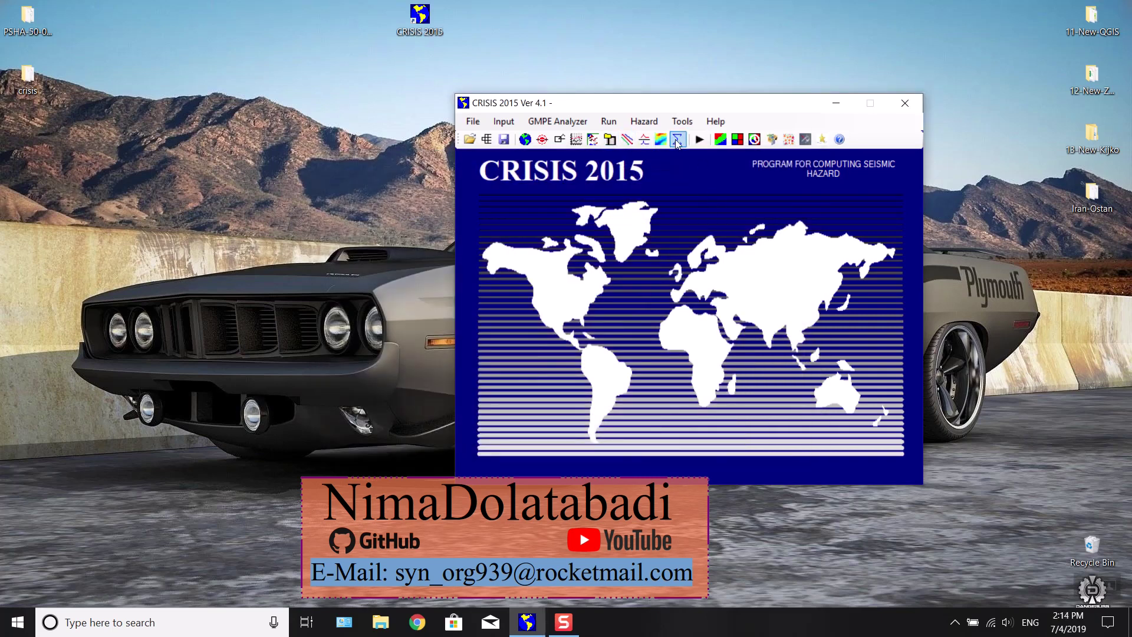
Try a maximum integration distance of 500 km and validate the run data with it.
double_click(575, 195)
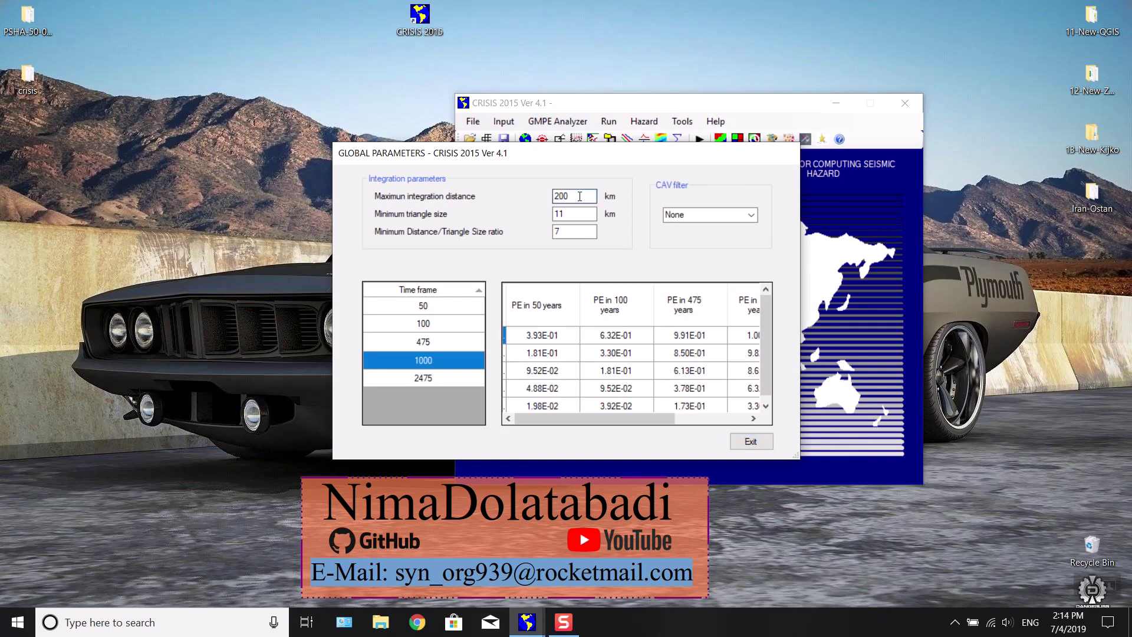
text(500)
click(750, 441)
click(699, 142)
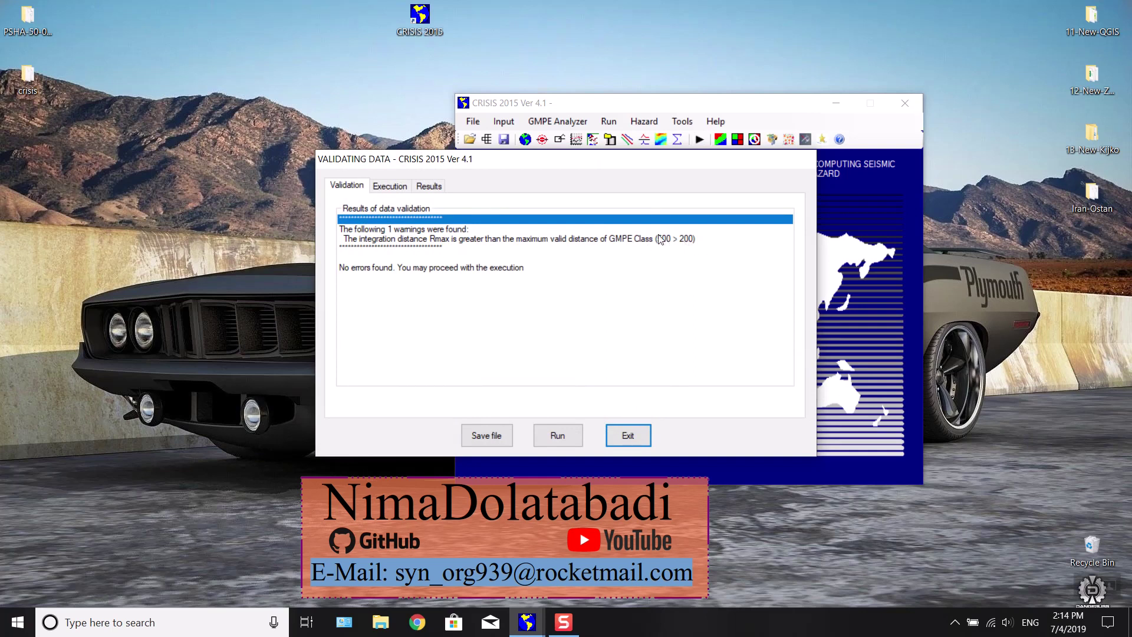
click(629, 435)
Return the maximum integration distance to 200 km and close the global parameters.
click(677, 139)
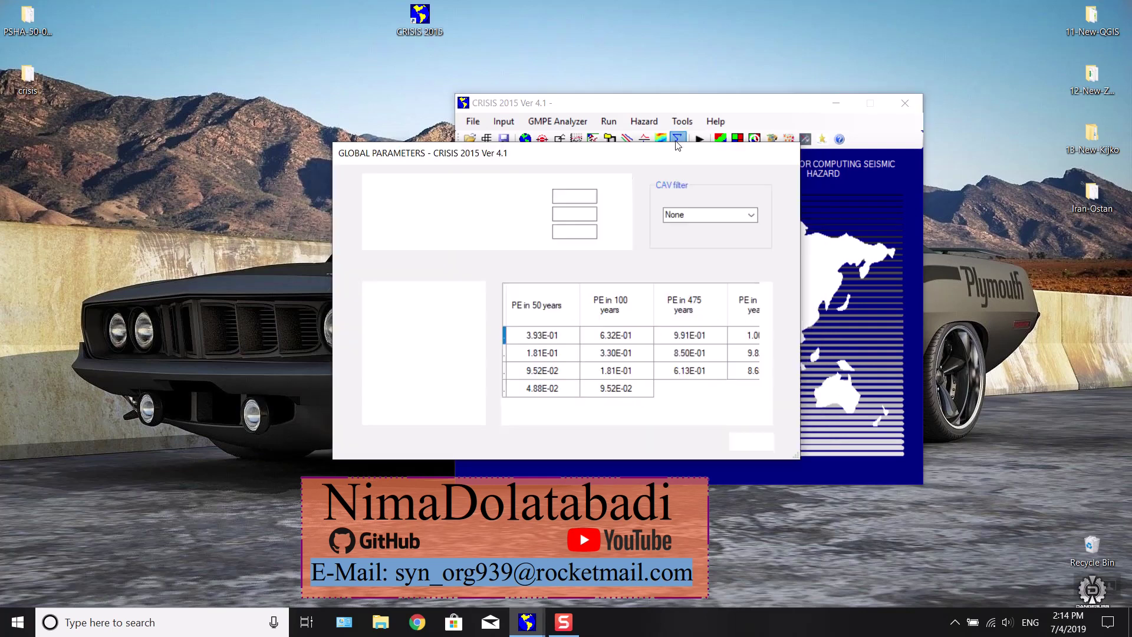
key(shift+Tab)
text(200)
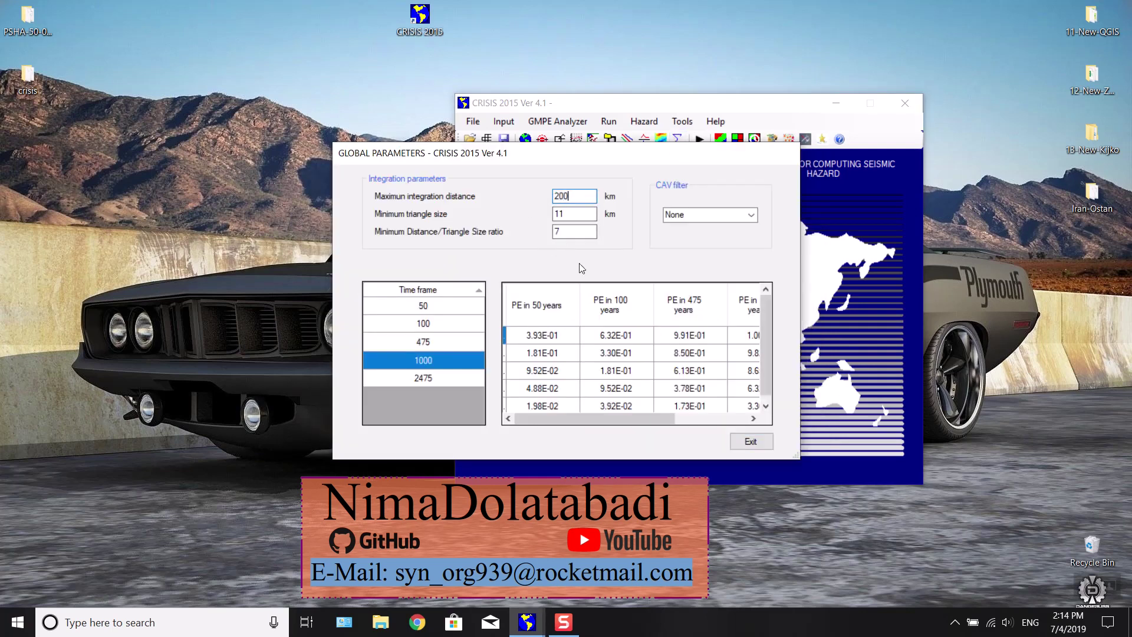
click(758, 442)
Revalidate the data and try to run the hazard computation, continuing past the unhandled exception.
click(699, 139)
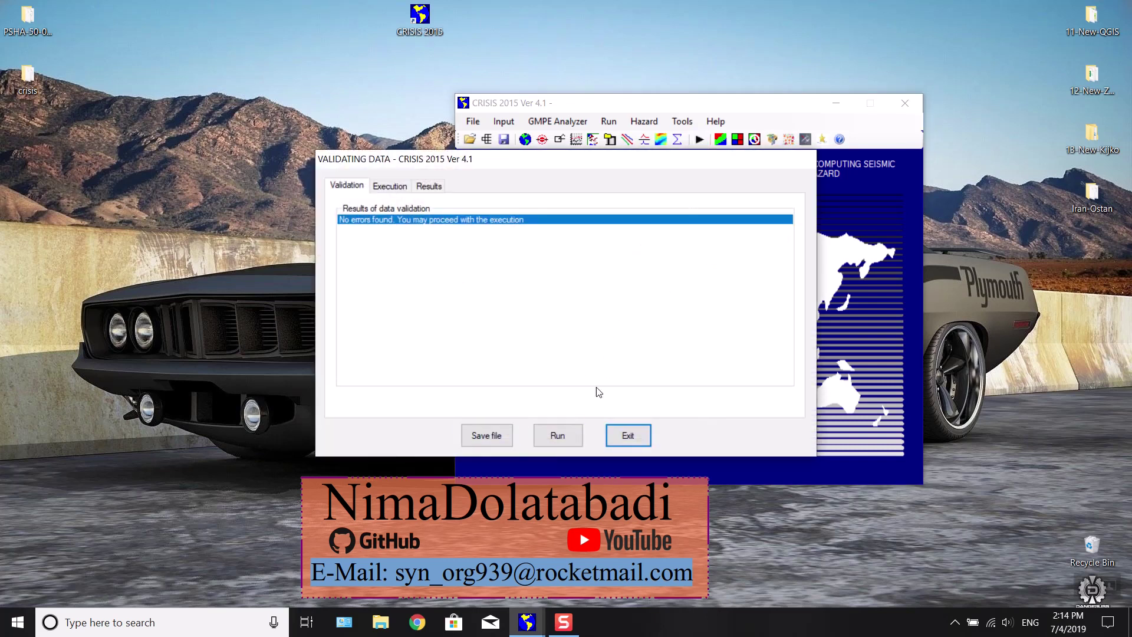
click(559, 439)
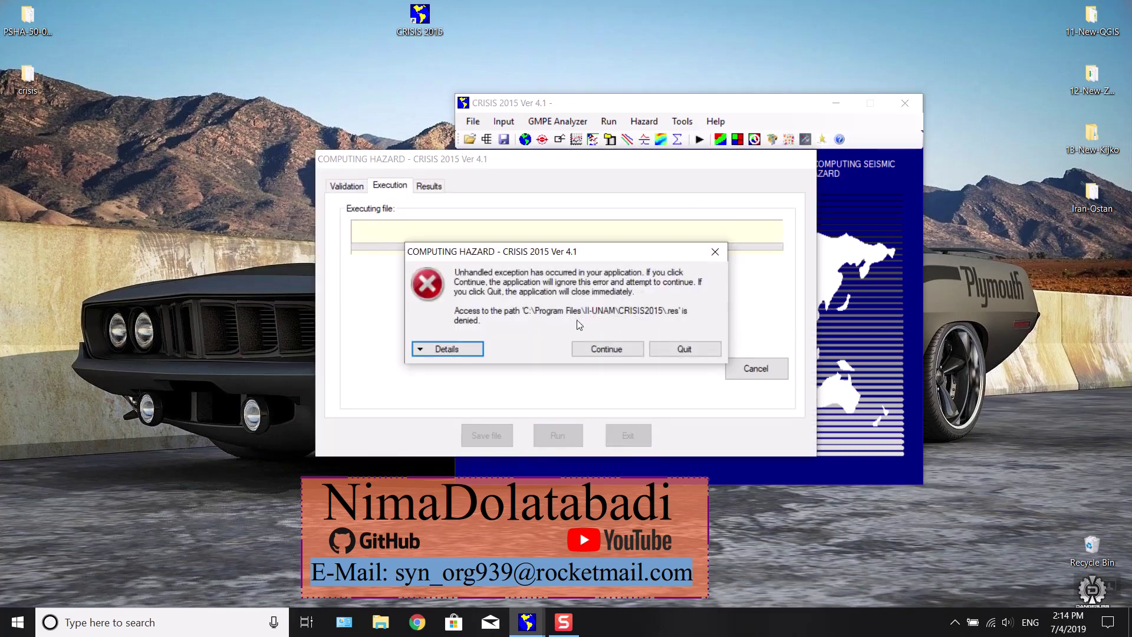
click(602, 351)
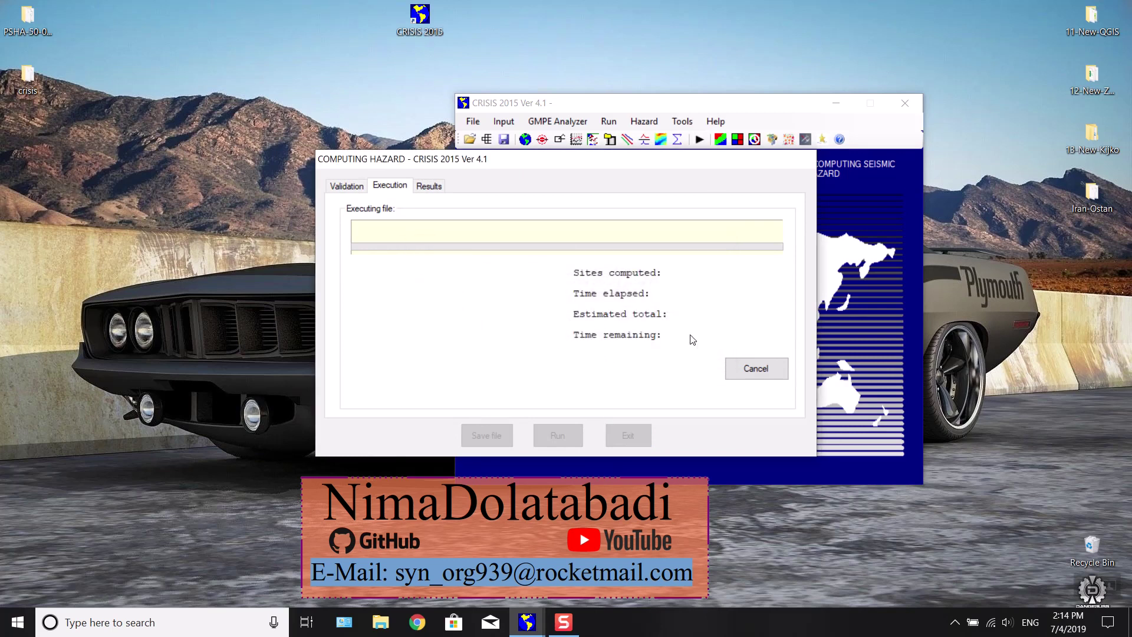
Check the validation, execution and results pages of the hazard computation.
click(362, 188)
click(406, 189)
click(428, 190)
click(355, 190)
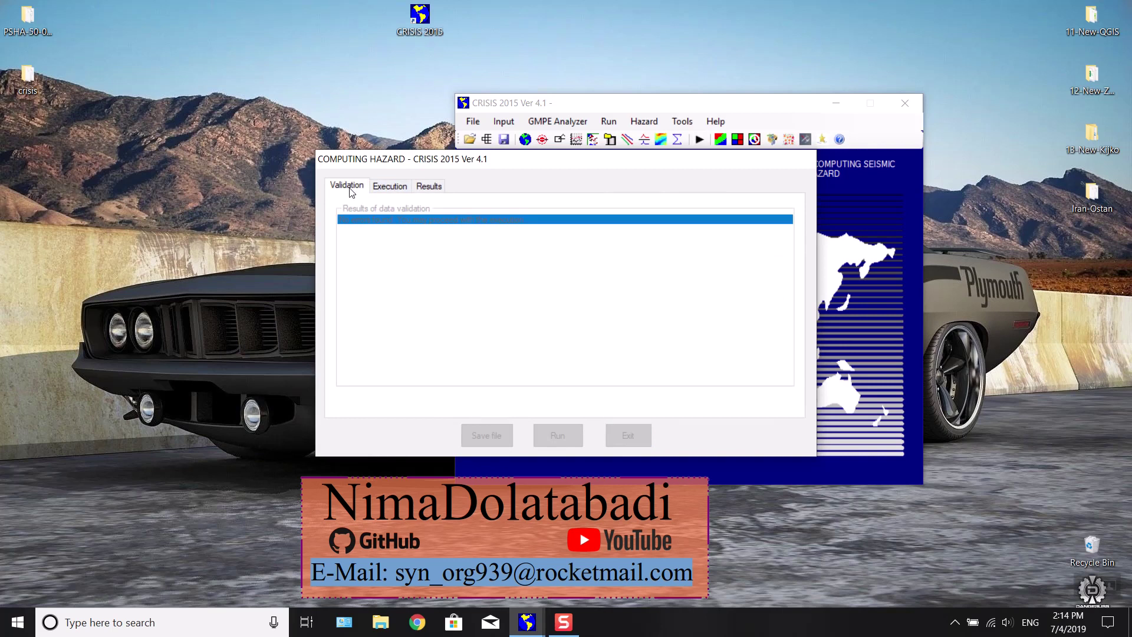
Recheck the validation, execution and results pages of the hazard computation, and close its window.
click(394, 187)
click(429, 188)
click(345, 186)
click(538, 615)
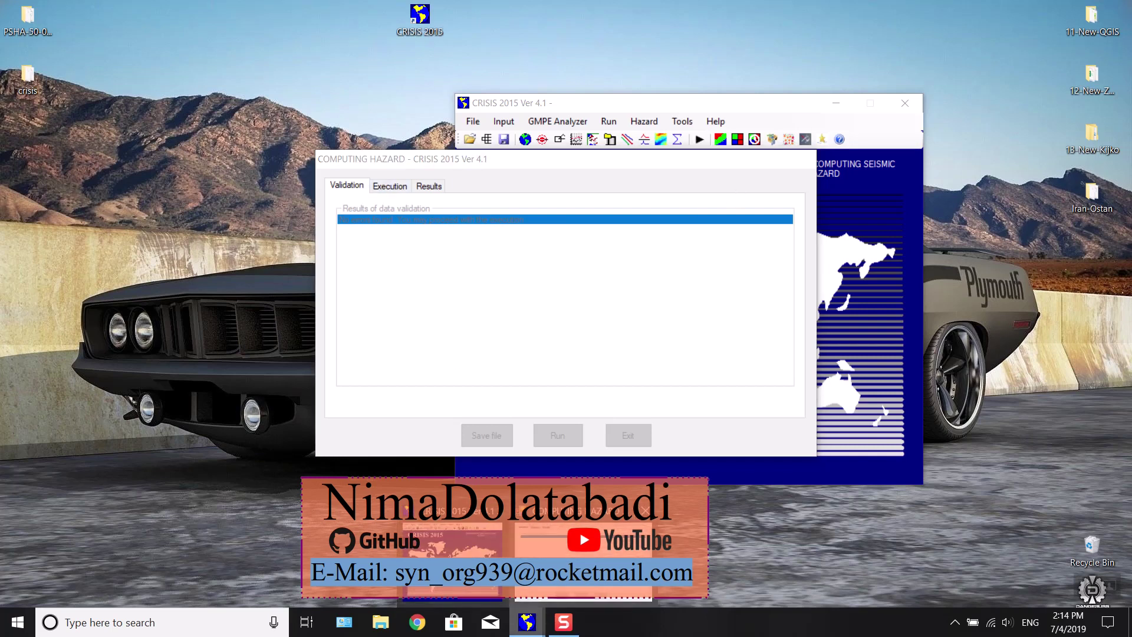
click(644, 510)
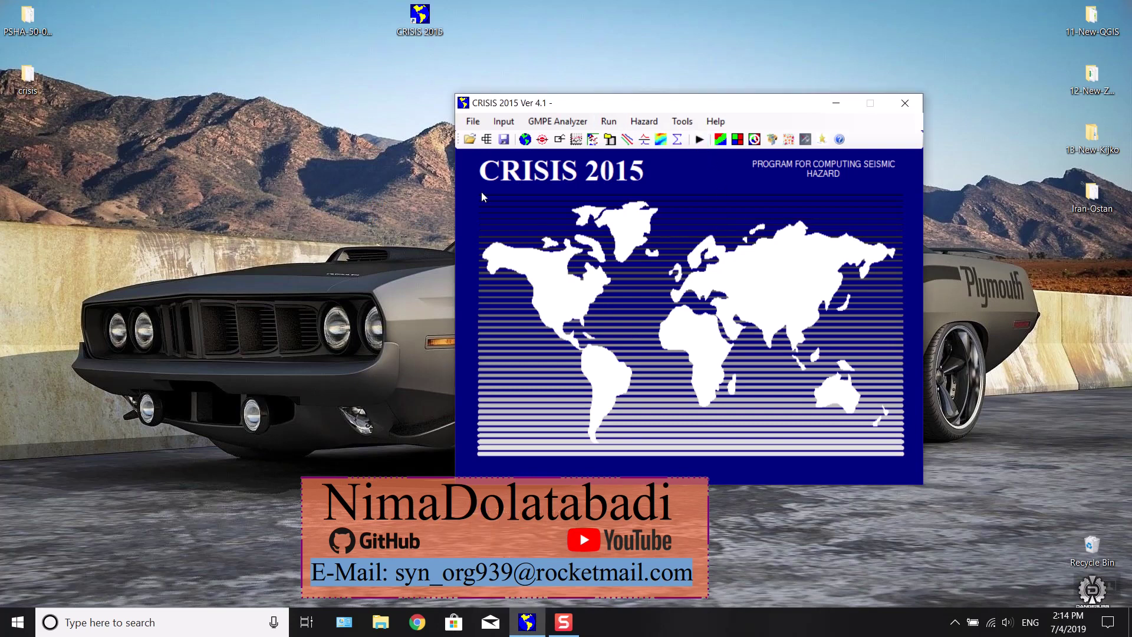
Validate the run data again and look through the validation, execution and results pages.
click(693, 139)
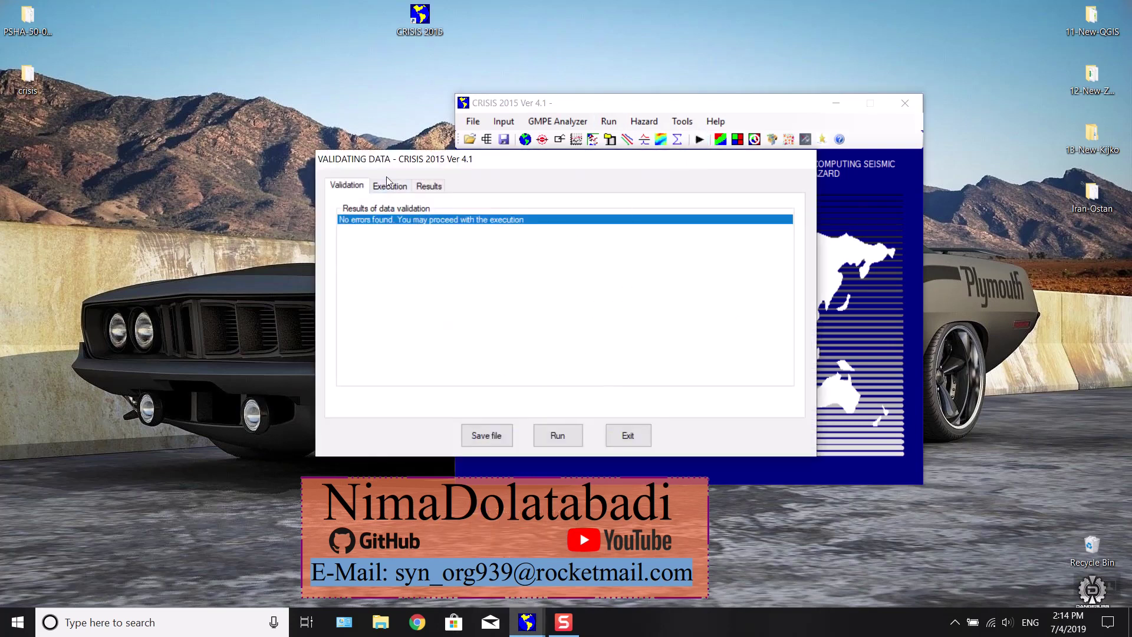
click(399, 187)
click(426, 186)
click(400, 191)
click(359, 186)
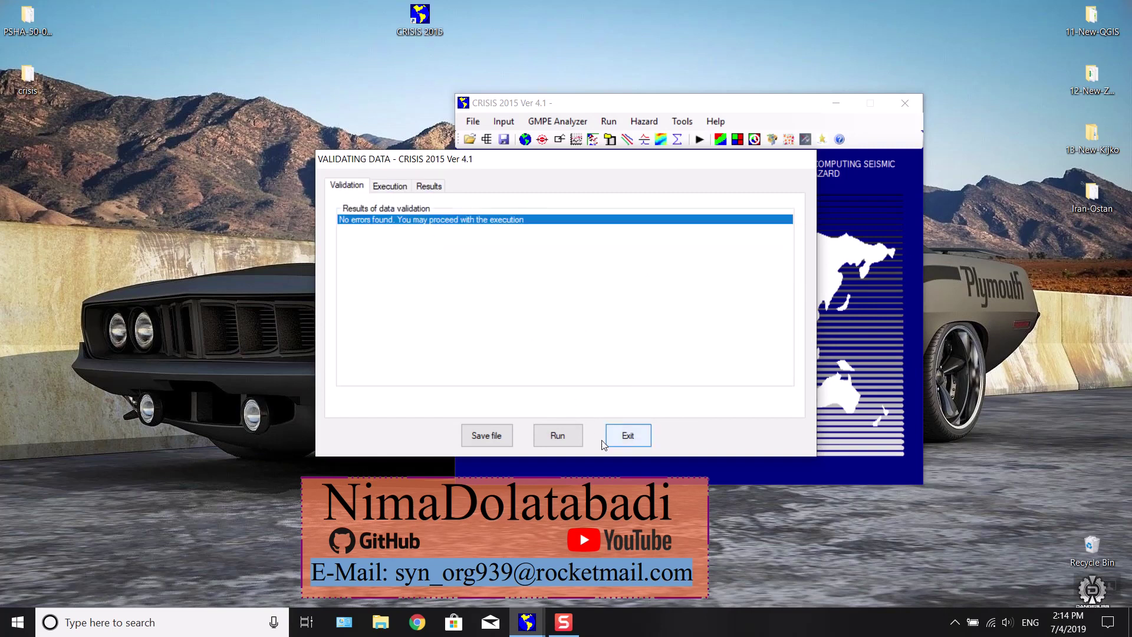
Save the validated data as a DAT file named Project-test in the crisis folder on the desktop.
click(488, 435)
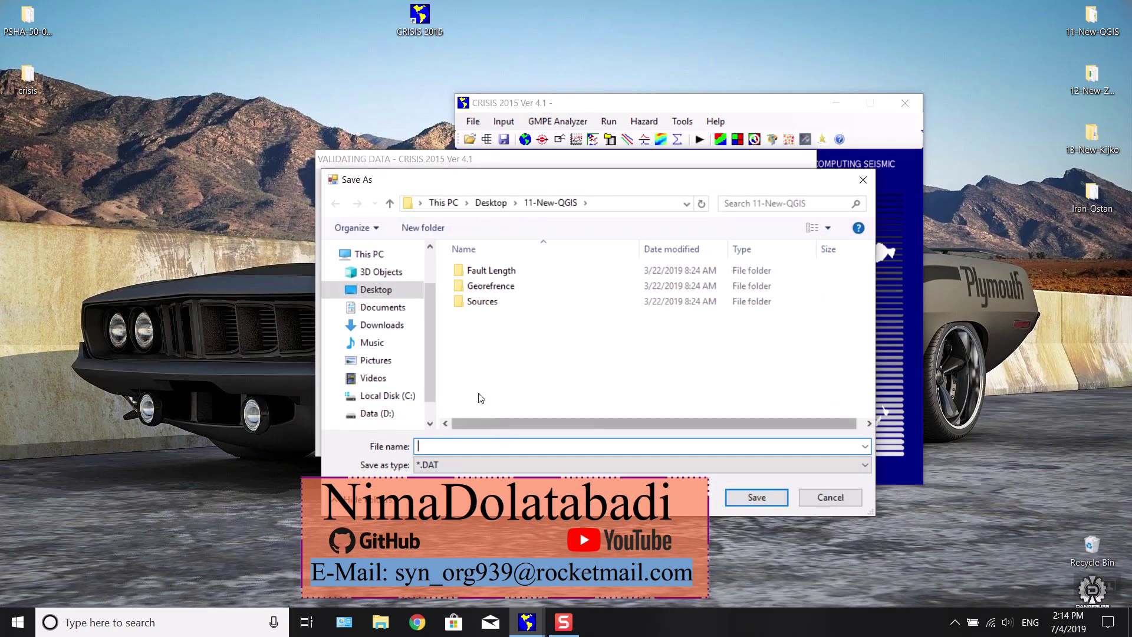
click(826, 498)
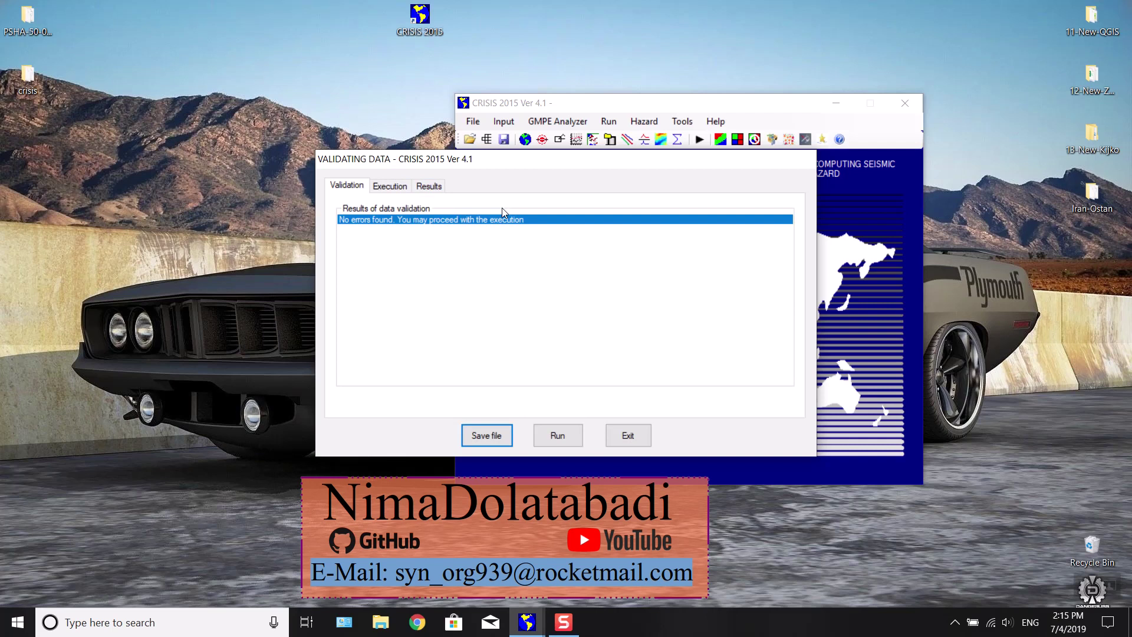
click(507, 435)
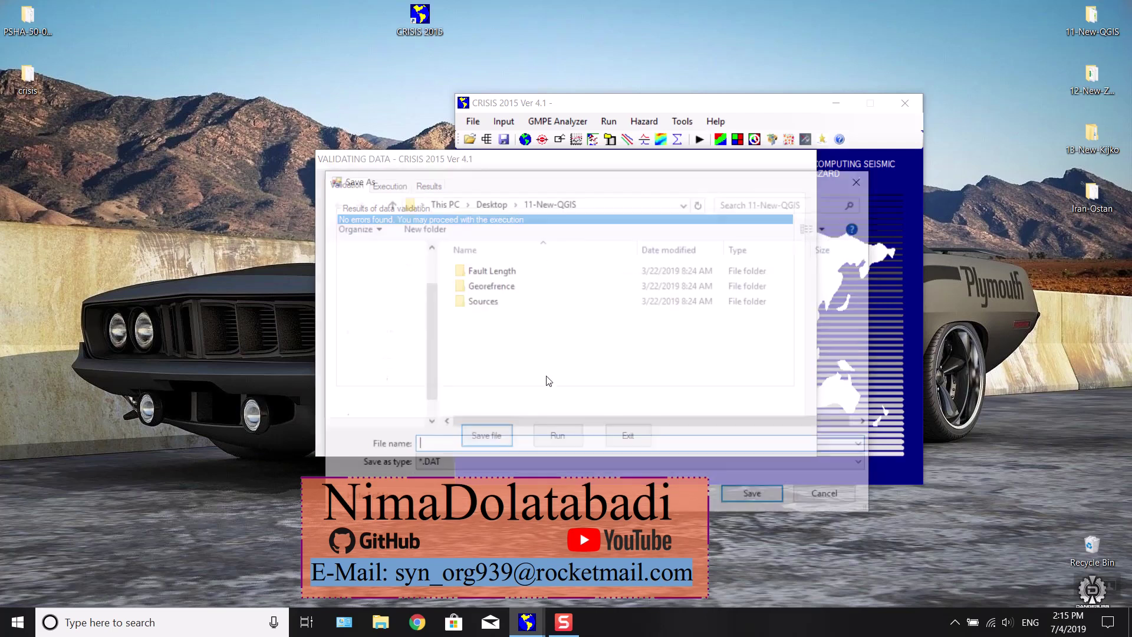
click(491, 202)
double_click(502, 317)
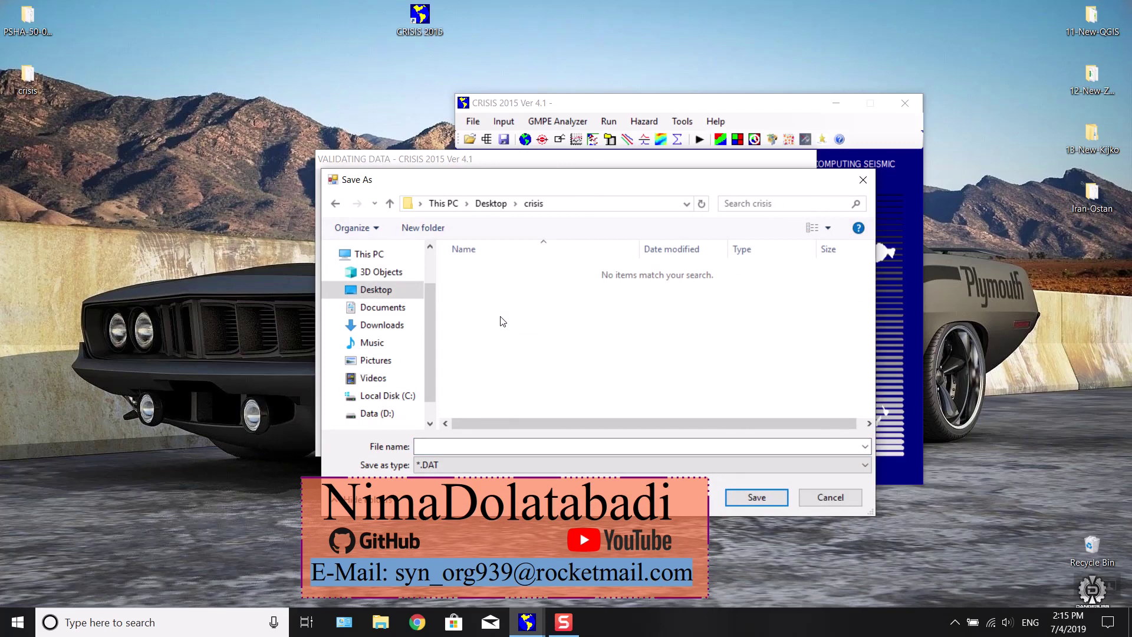
click(487, 449)
text(crisis)
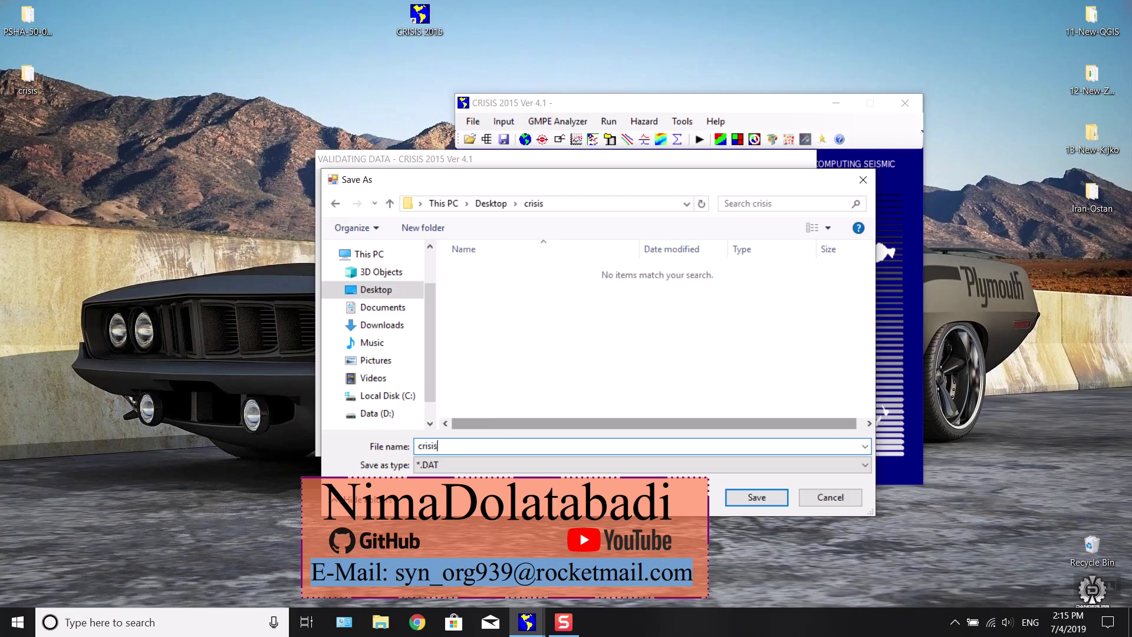
key(BackSpace)
key(BackSpace)
key(BackSpace)
key(BackSpace)
key(BackSpace)
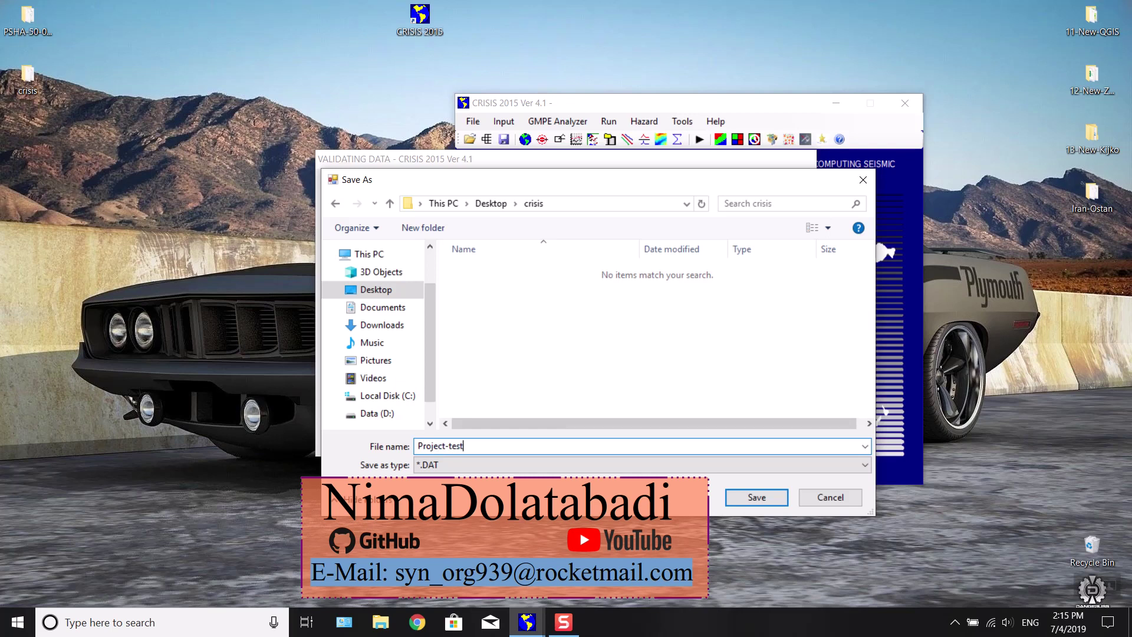
click(766, 498)
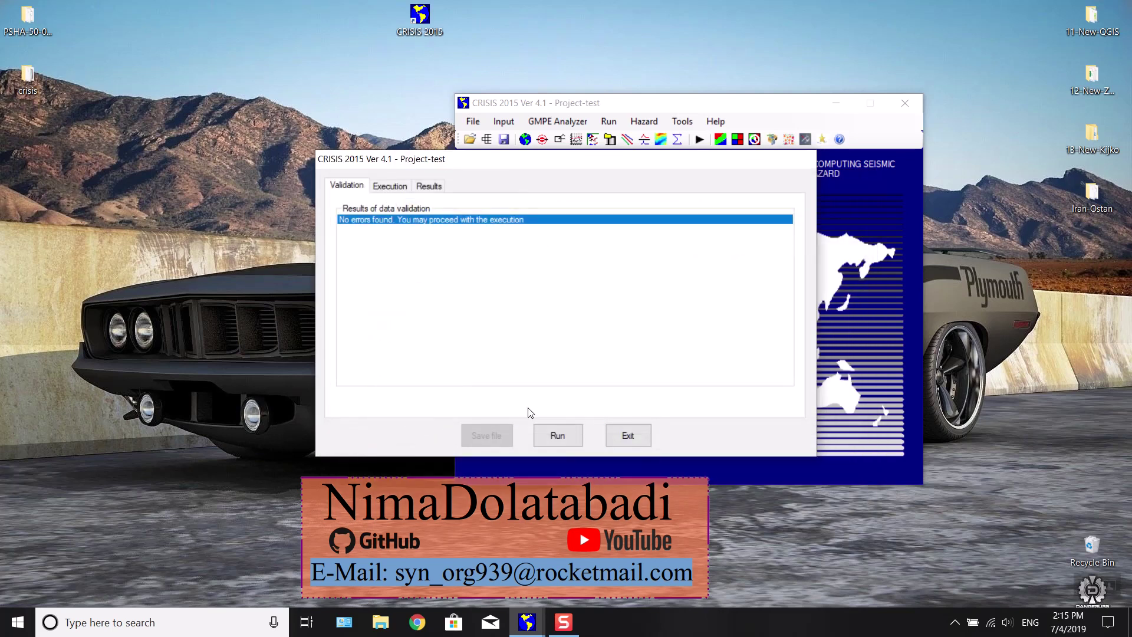
Run the hazard computation for Project-test, close the results once it completes, and open the seismic hazard map.
click(558, 436)
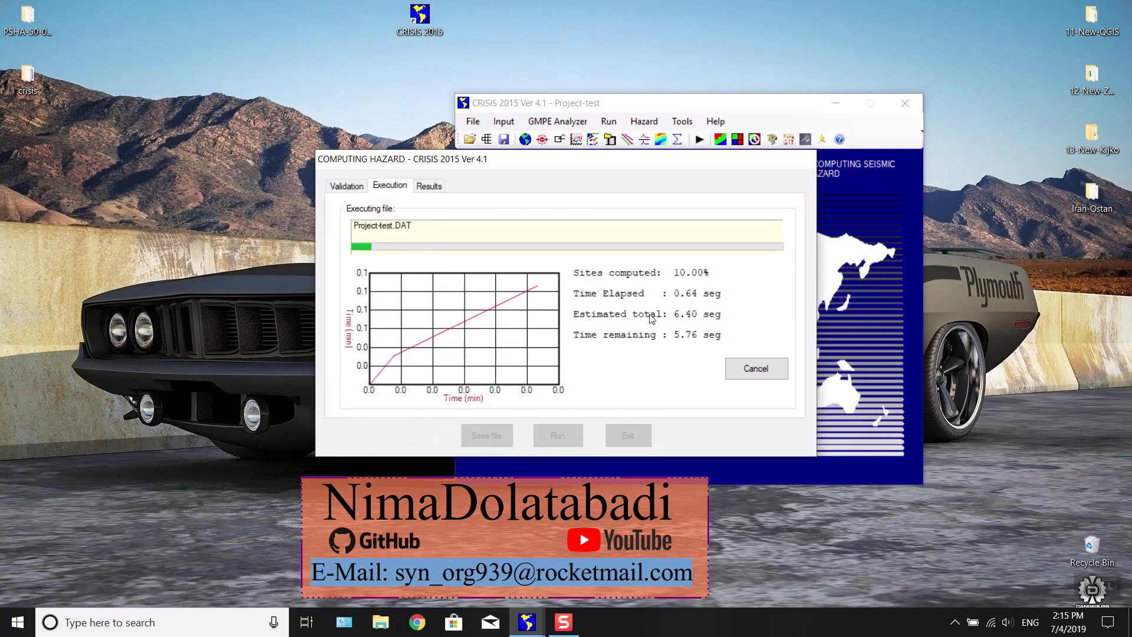
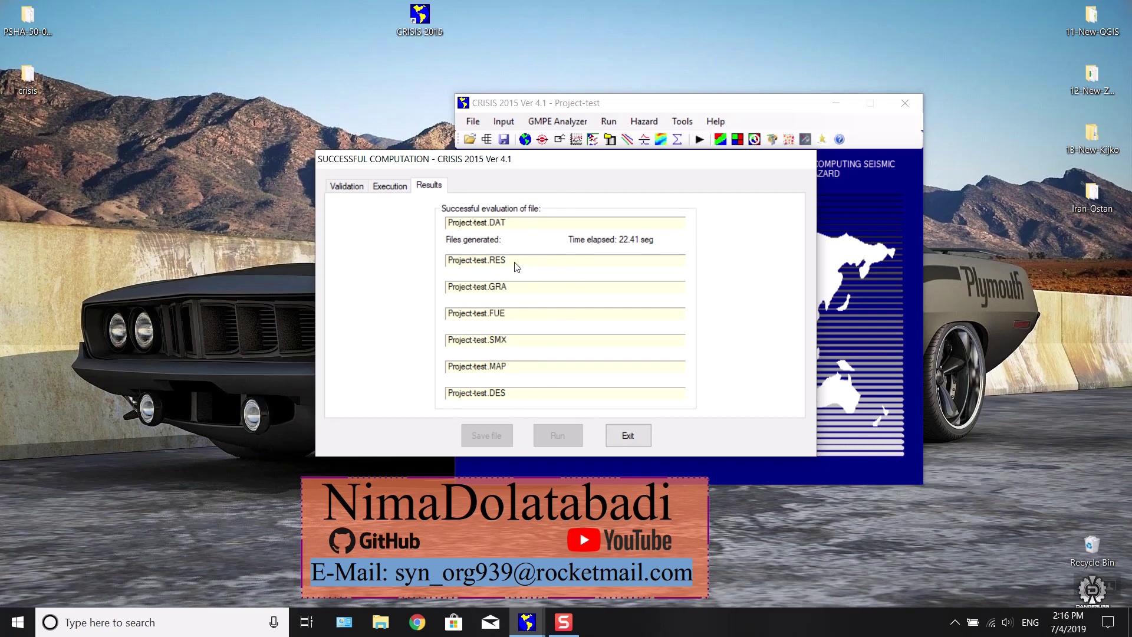
click(640, 438)
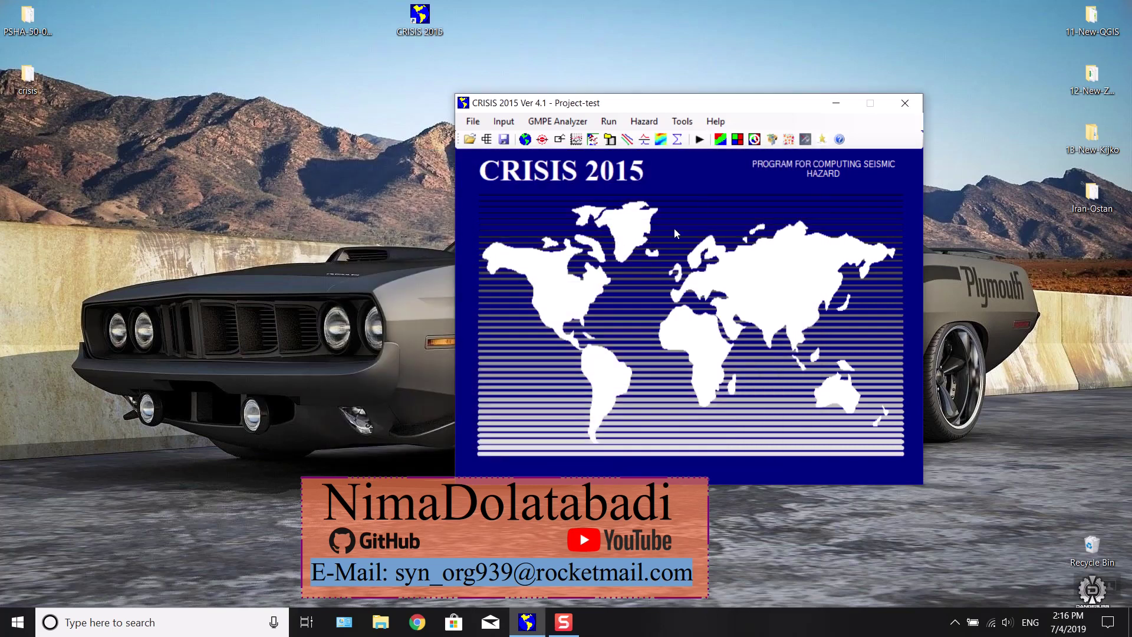
click(720, 139)
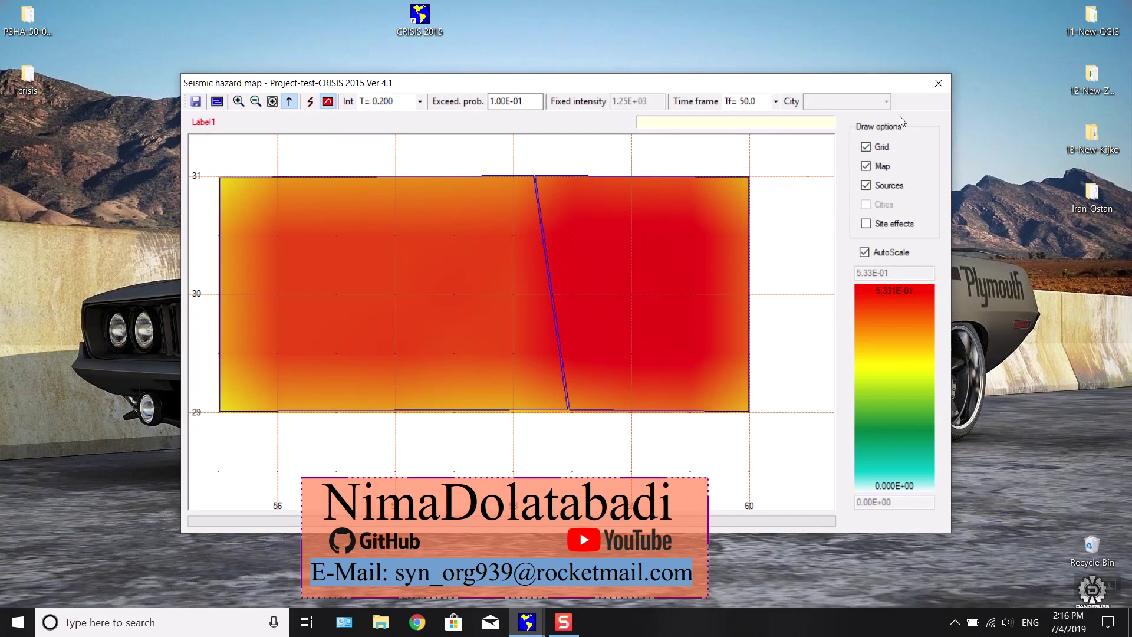
View the exceedance rate and UHS curves at sites about X=58.36, Y=31.33 and X=57.71, Y=30.52, closing each chart window.
double_click(531, 104)
click(527, 119)
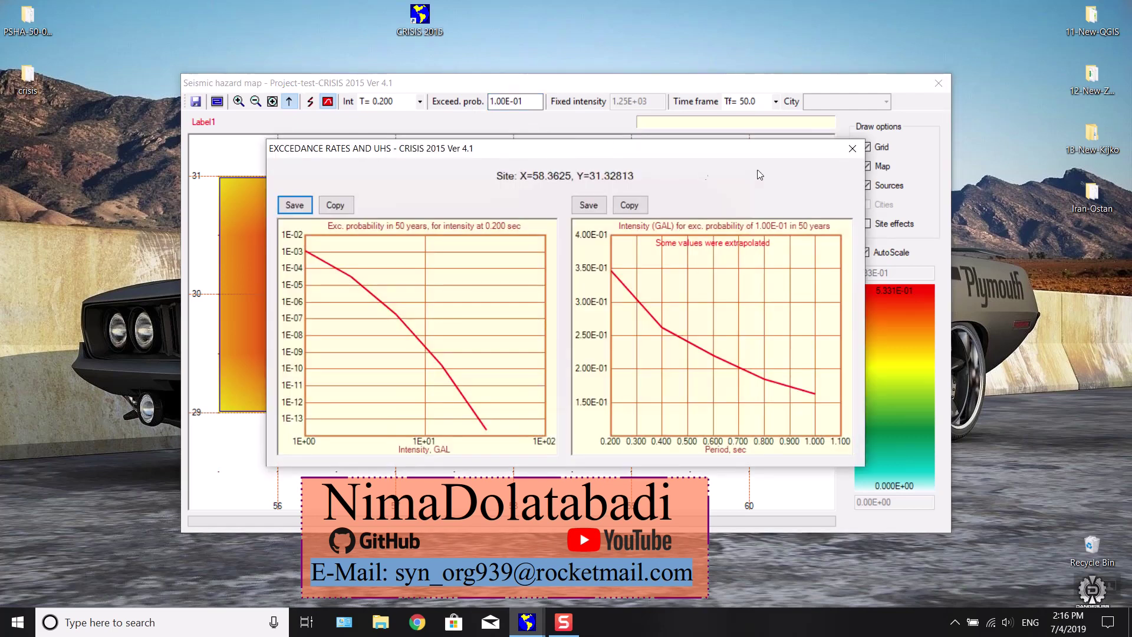
click(852, 148)
click(480, 234)
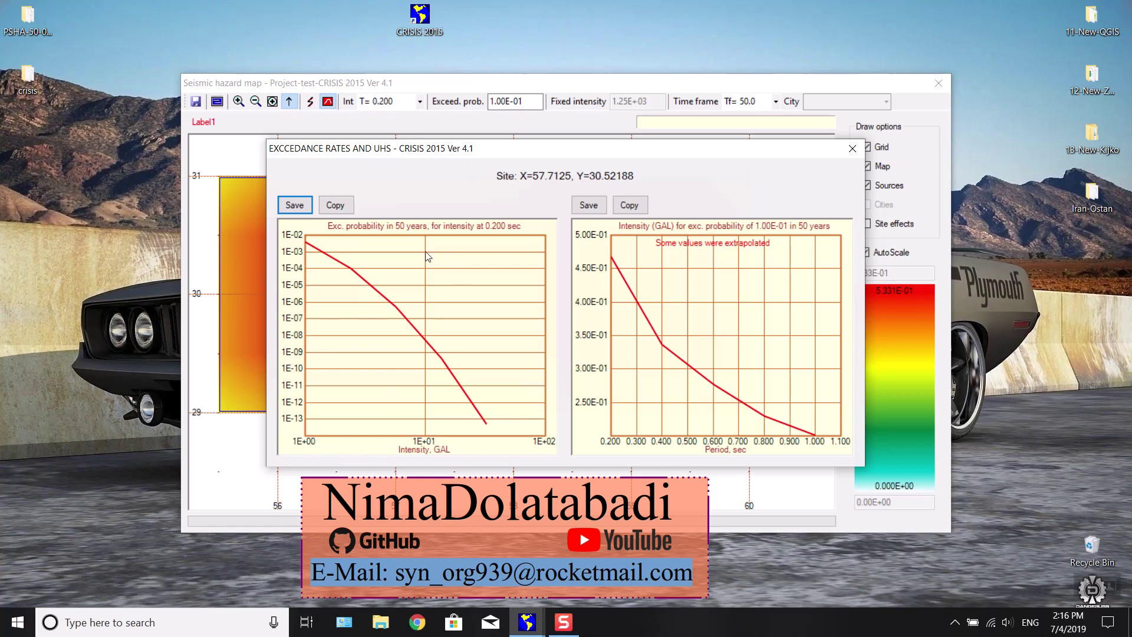
click(852, 147)
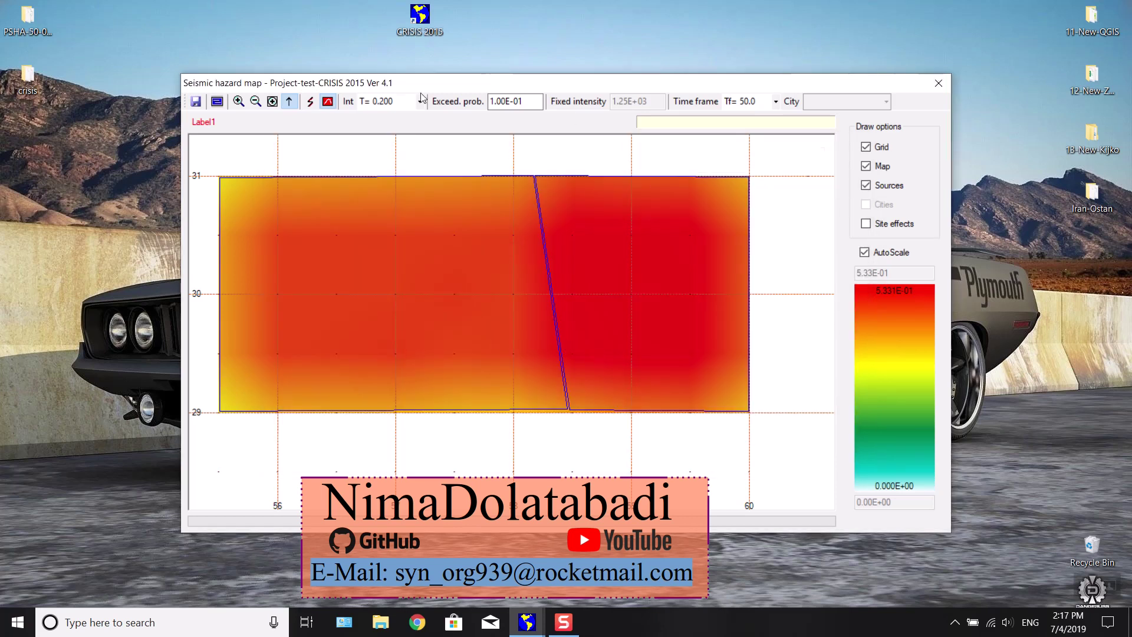
Review the intensity periods and time frames available for the hazard map, keeping T=0.200 and Tf=50.0.
click(419, 101)
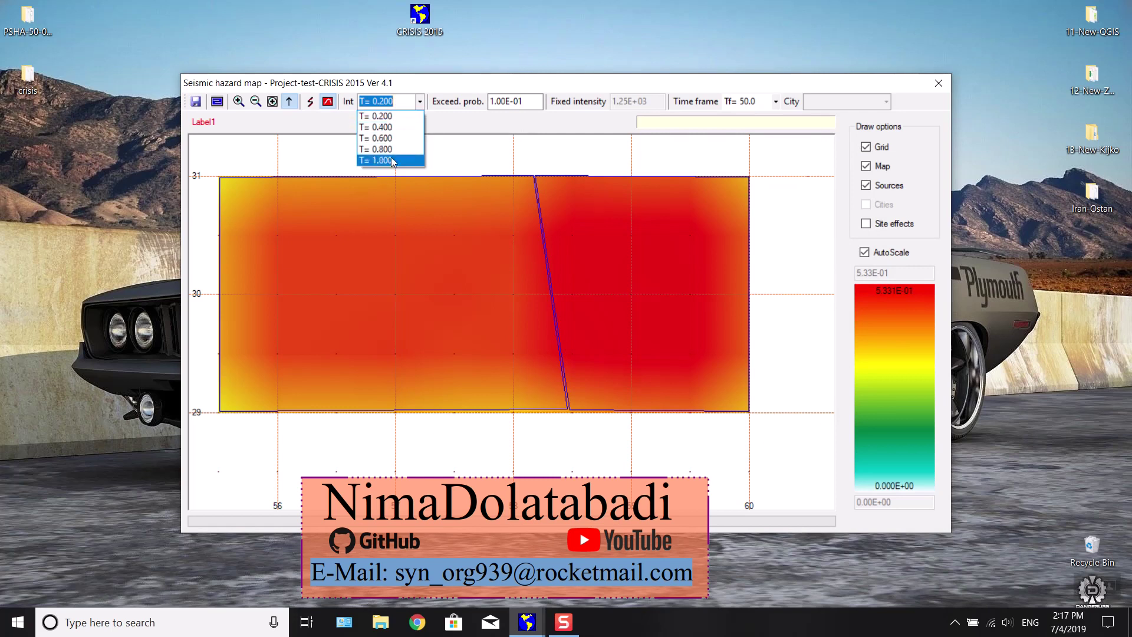
click(758, 89)
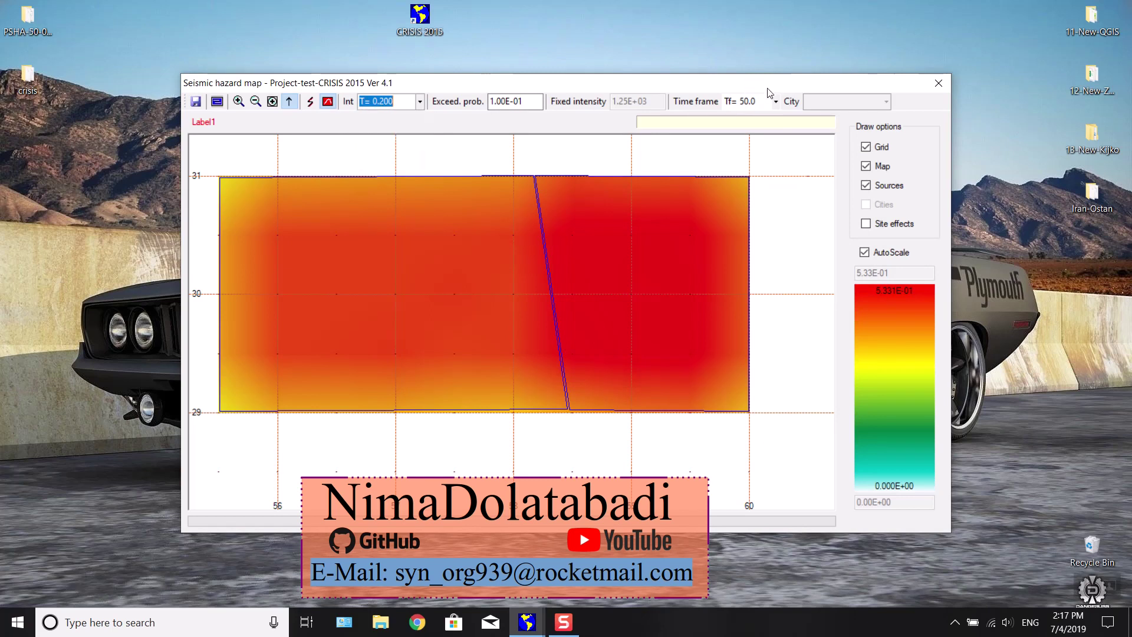
click(776, 101)
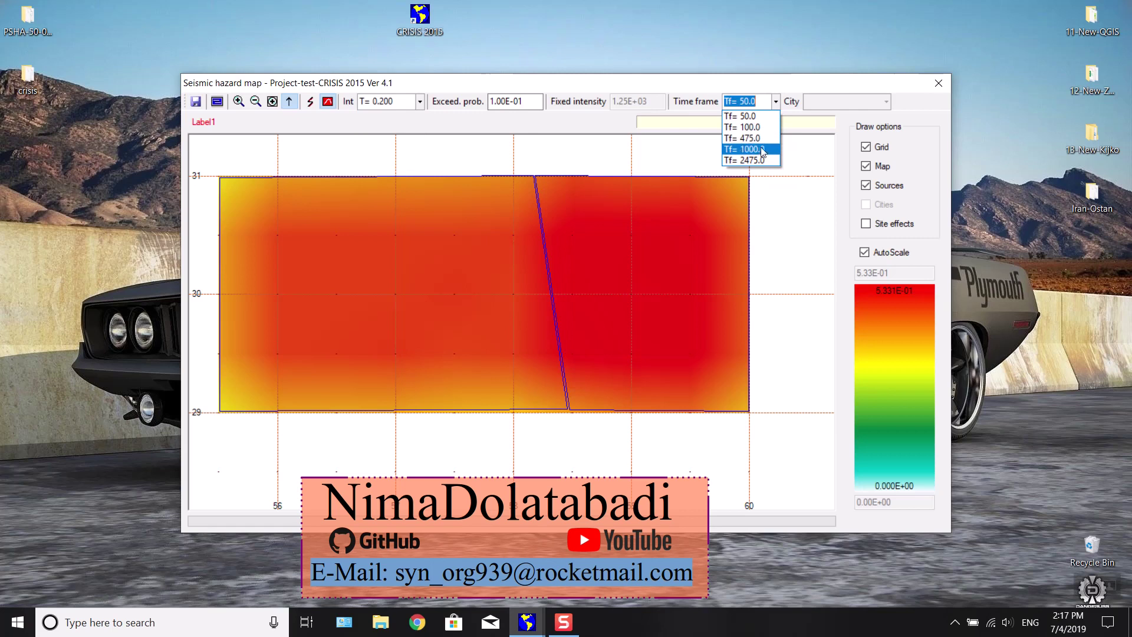
click(742, 116)
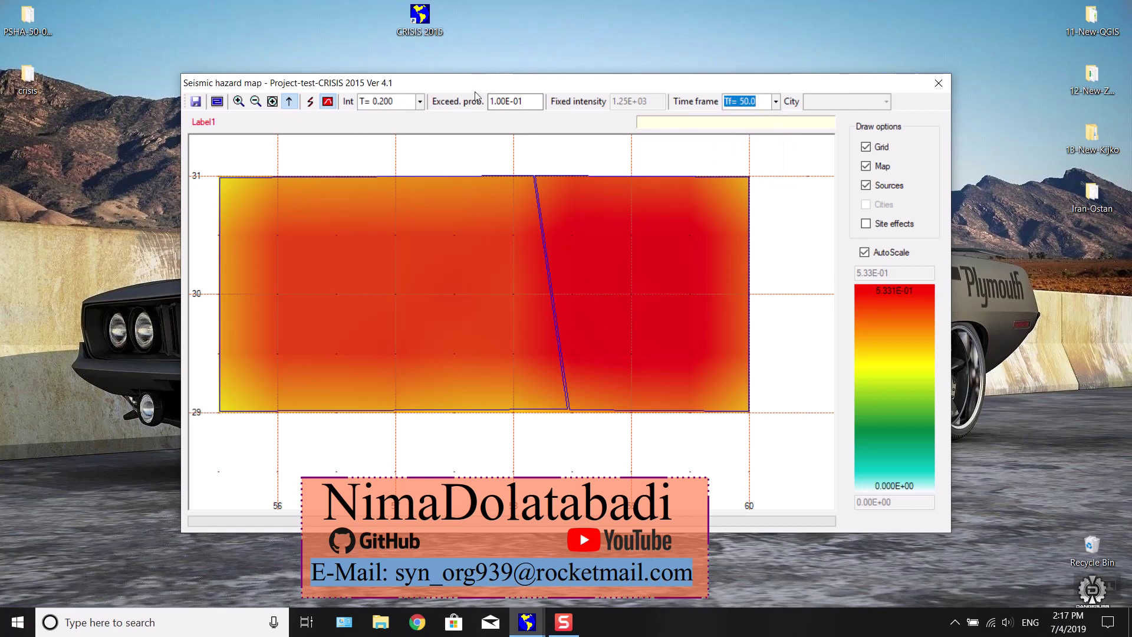
click(420, 101)
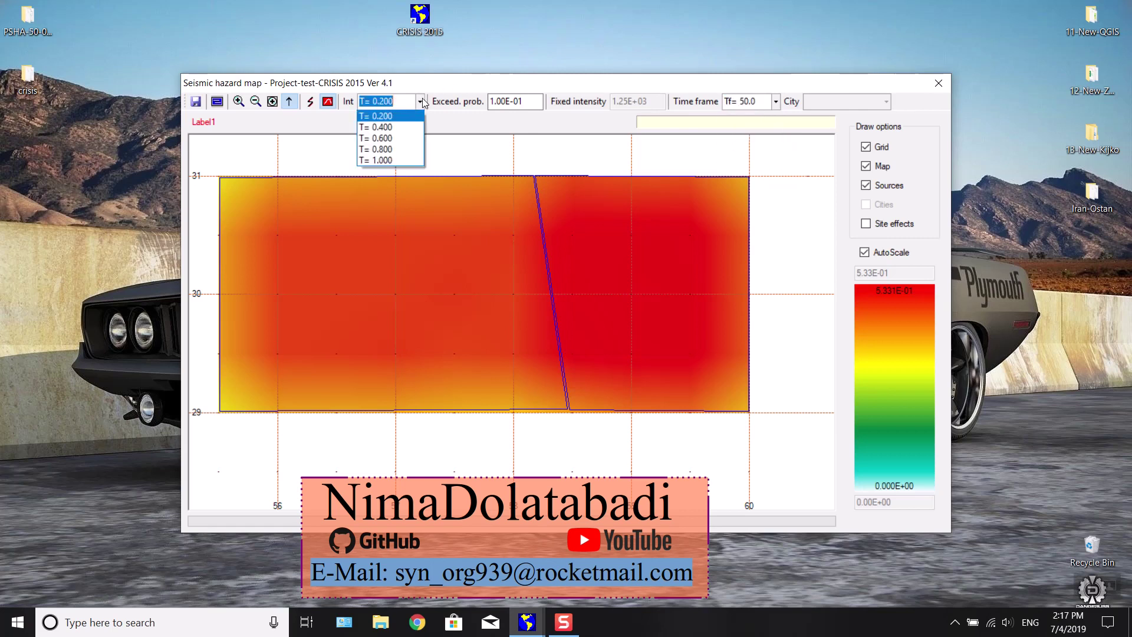
click(448, 83)
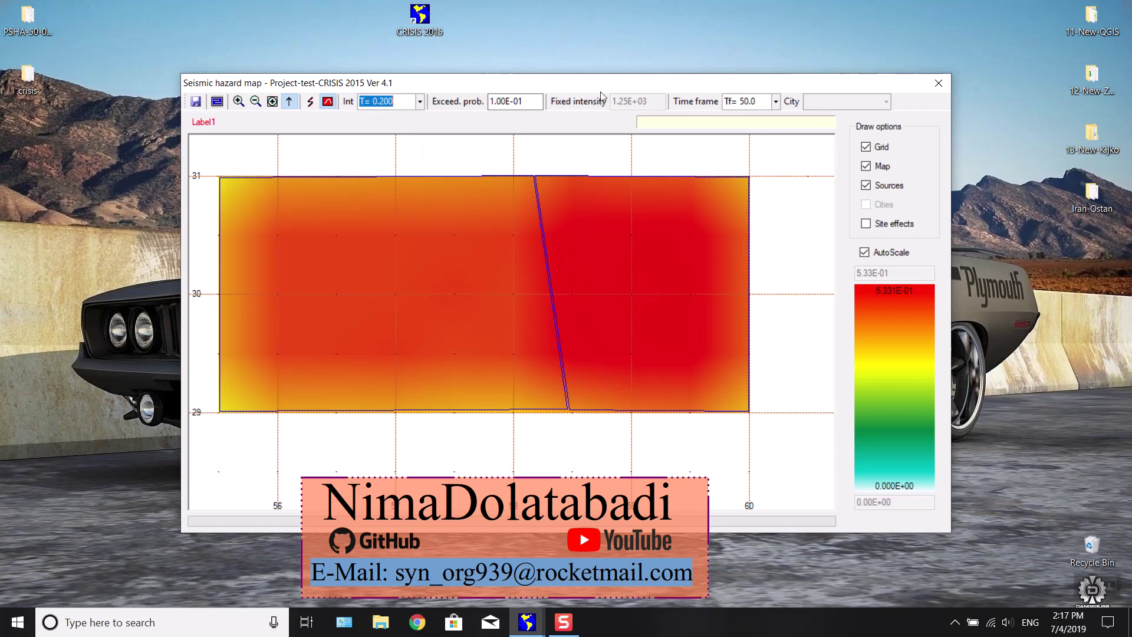
click(776, 103)
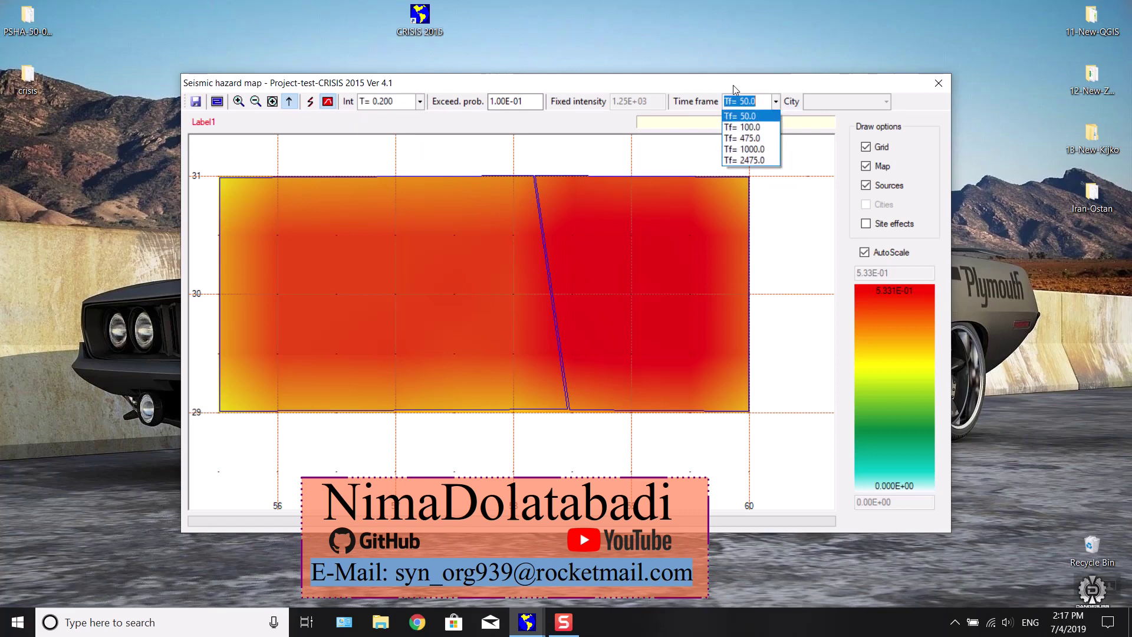
click(741, 117)
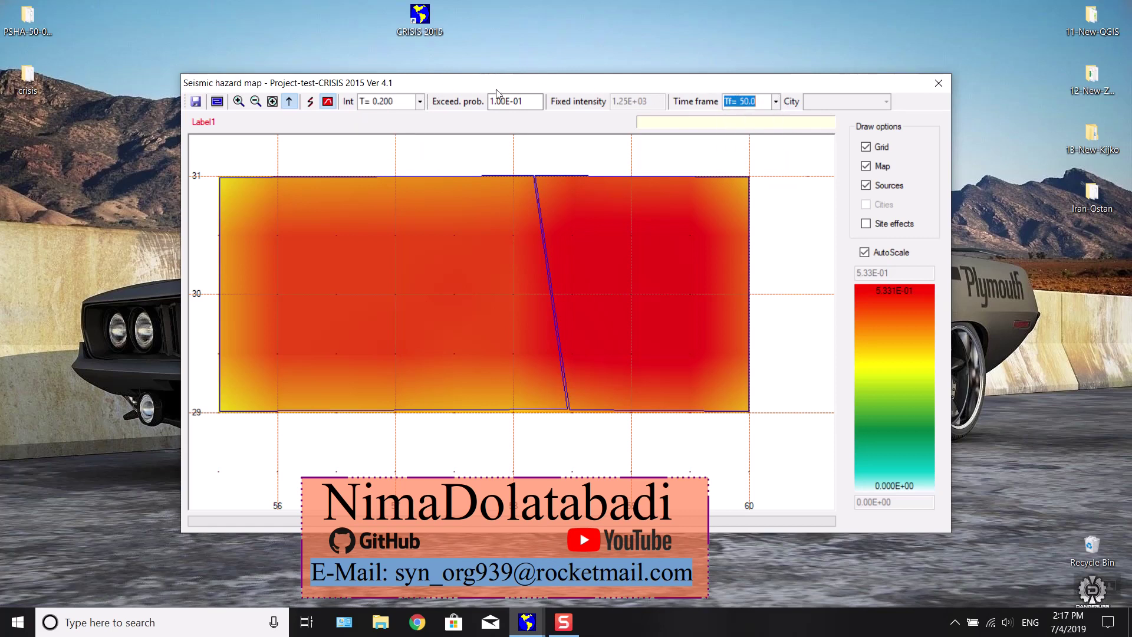
click(421, 102)
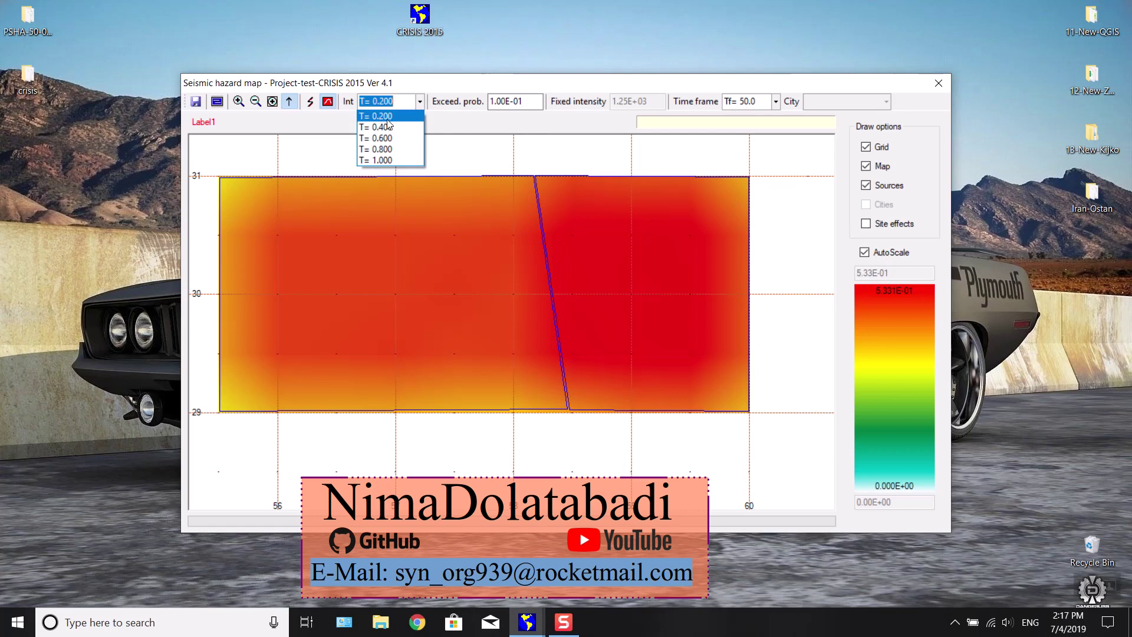
click(443, 91)
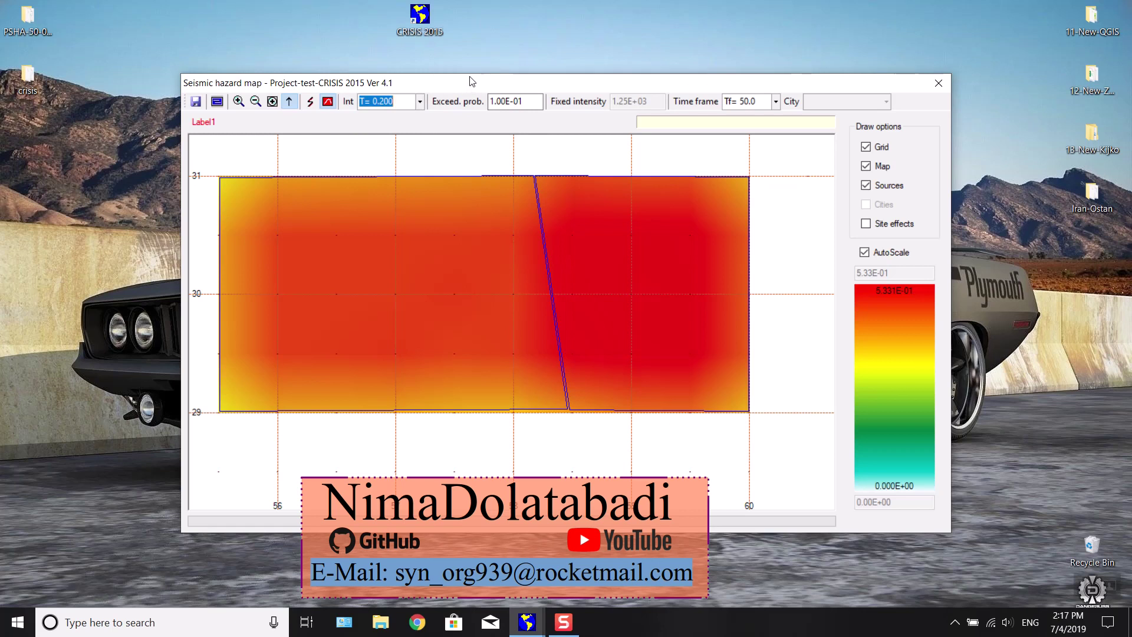
Display the hazard map for intensity periods T=0.400 and T=0.600, ending with T=0.800.
mouse_move(397, 145)
click(420, 101)
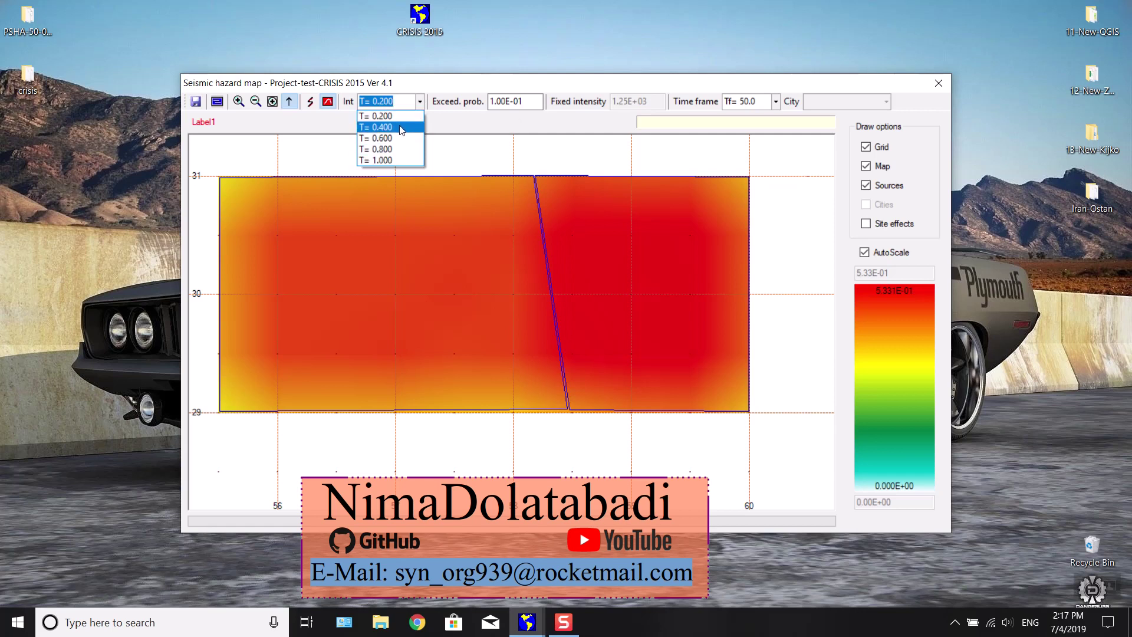
click(401, 128)
click(419, 102)
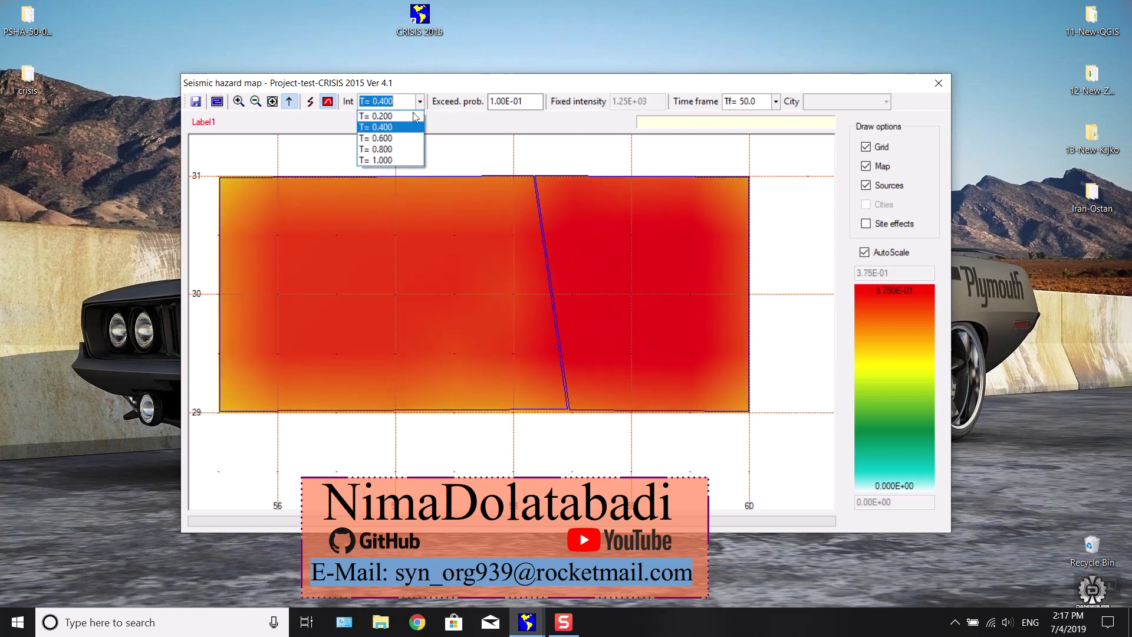
click(401, 138)
click(419, 101)
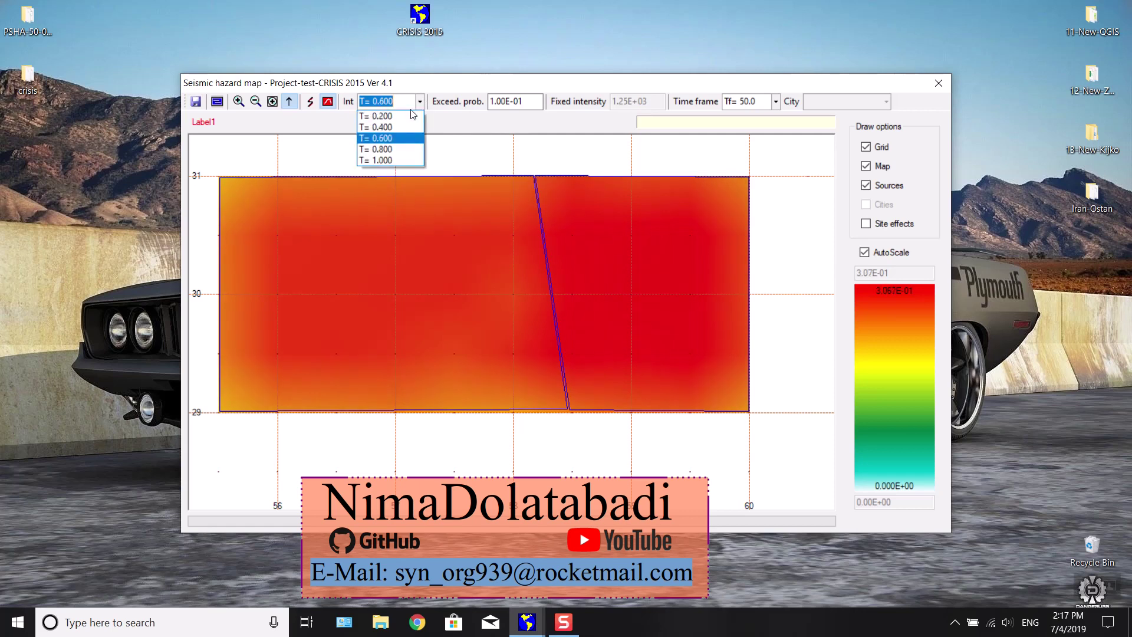
click(398, 149)
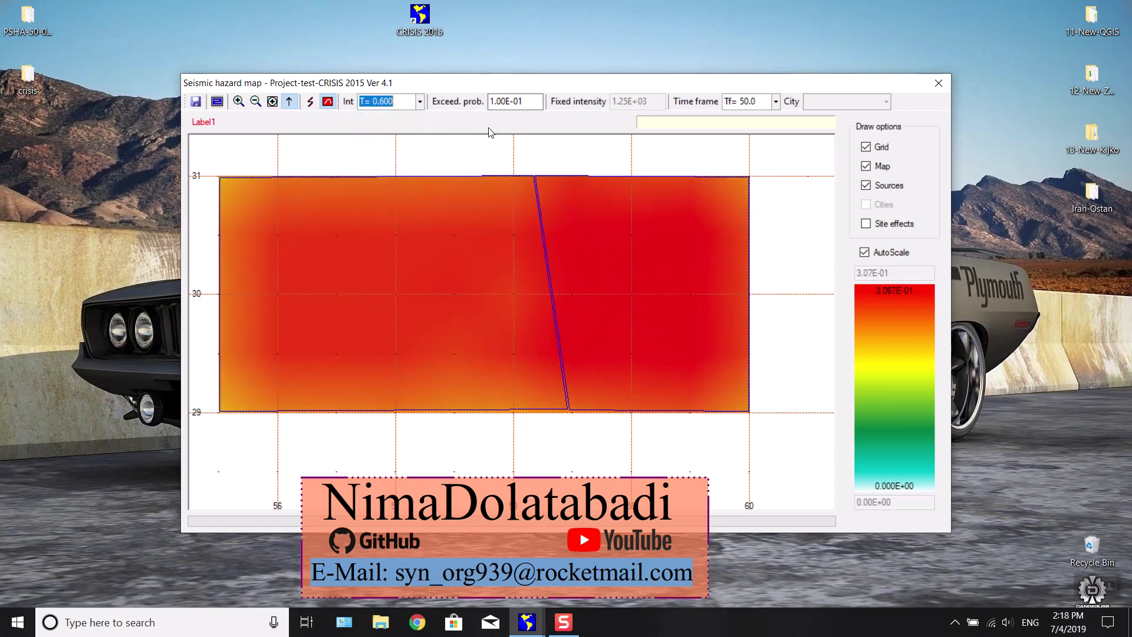
Display the T=0.800 hazard map for time frame Tf=475.0, ending with Tf=2475.0.
click(778, 101)
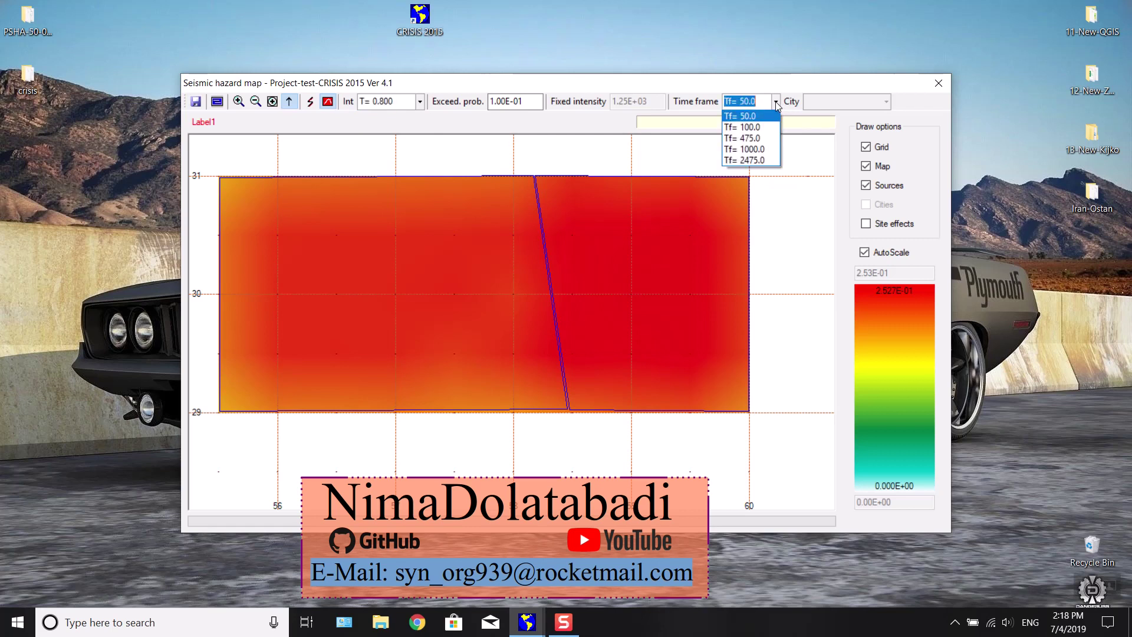
click(761, 135)
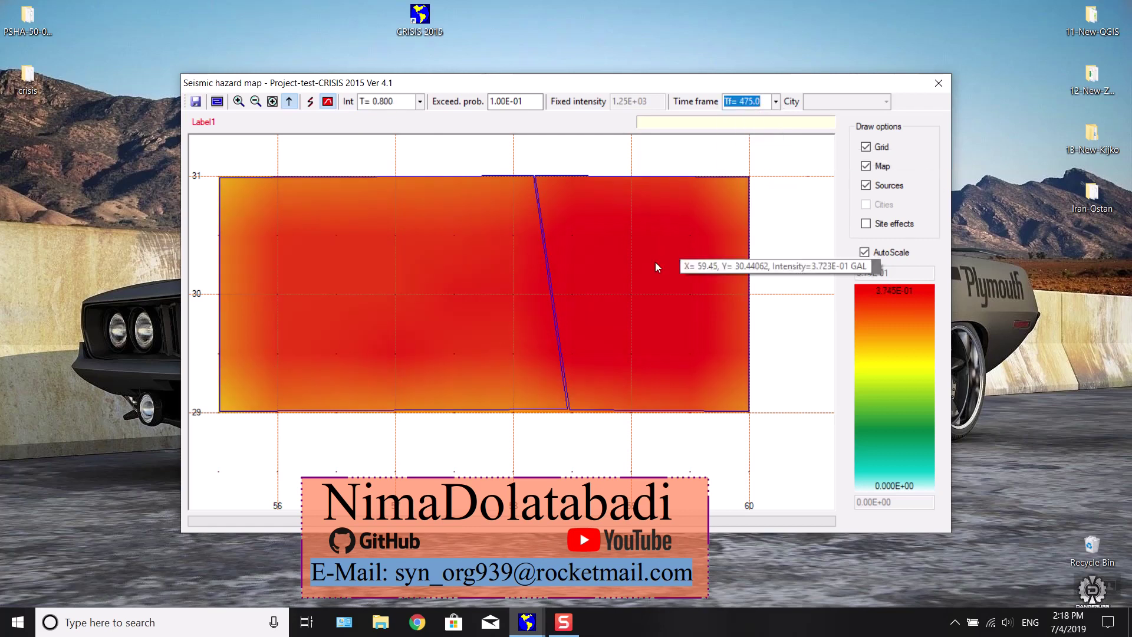
click(777, 102)
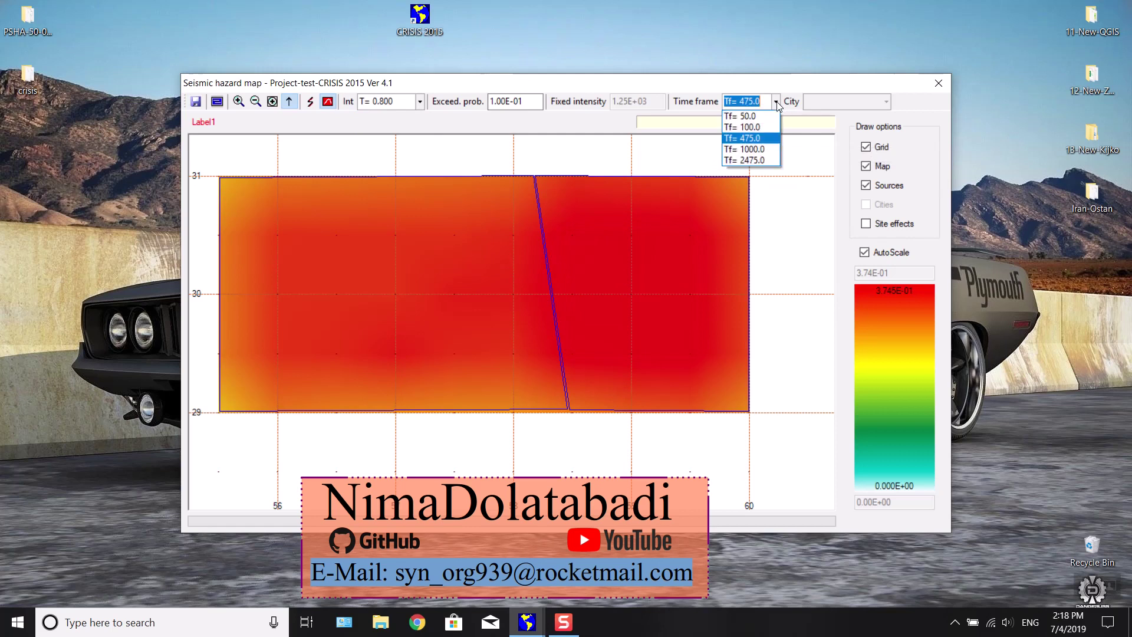
click(759, 160)
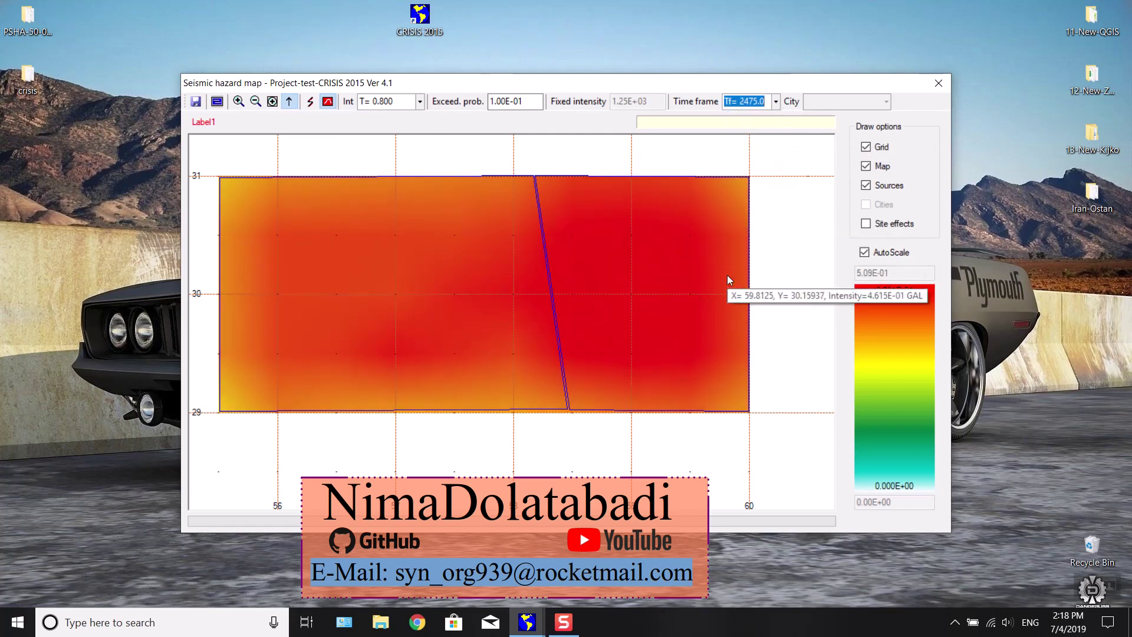
View the Tf=2475.0 hazard map for intensity periods T=0.200 and T=1.000, keeping T=1.000.
click(420, 102)
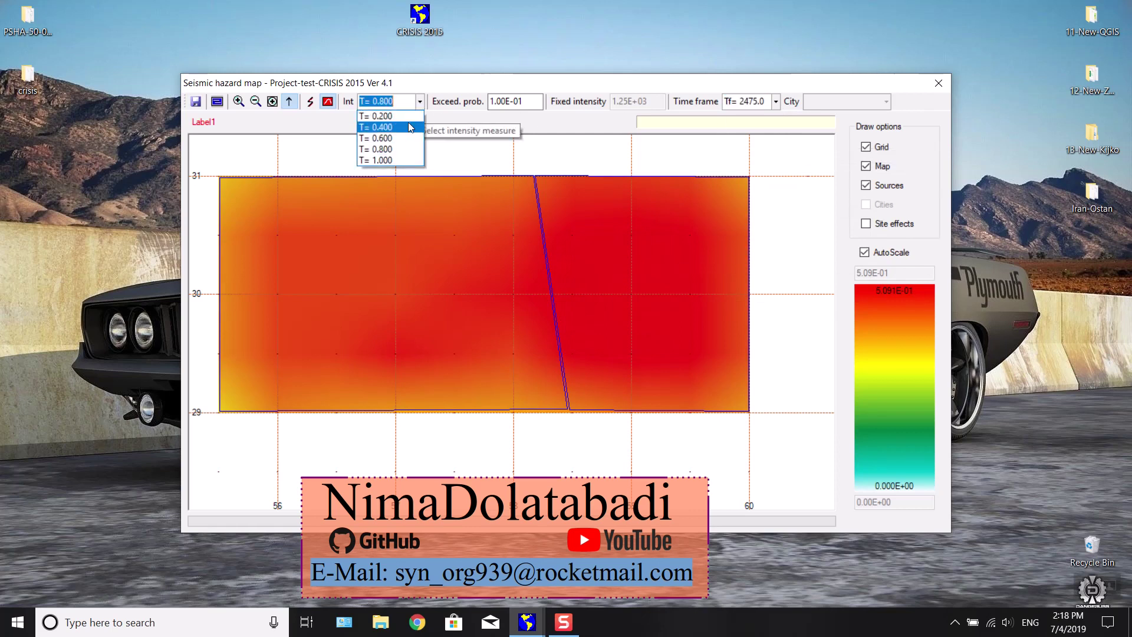
click(408, 116)
click(419, 102)
click(406, 160)
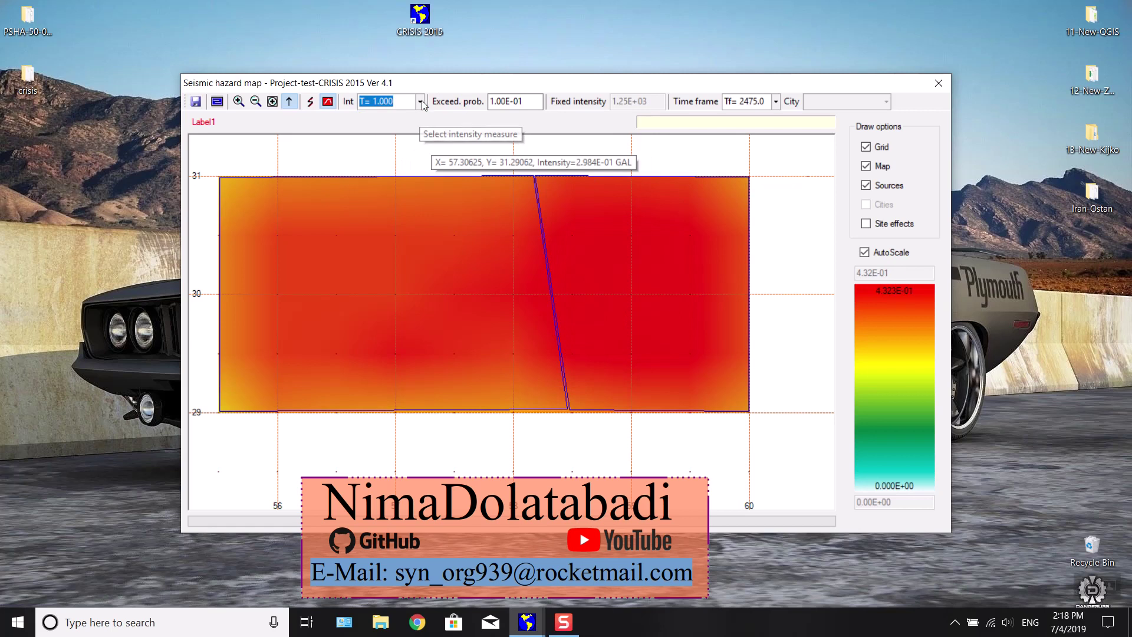
click(419, 102)
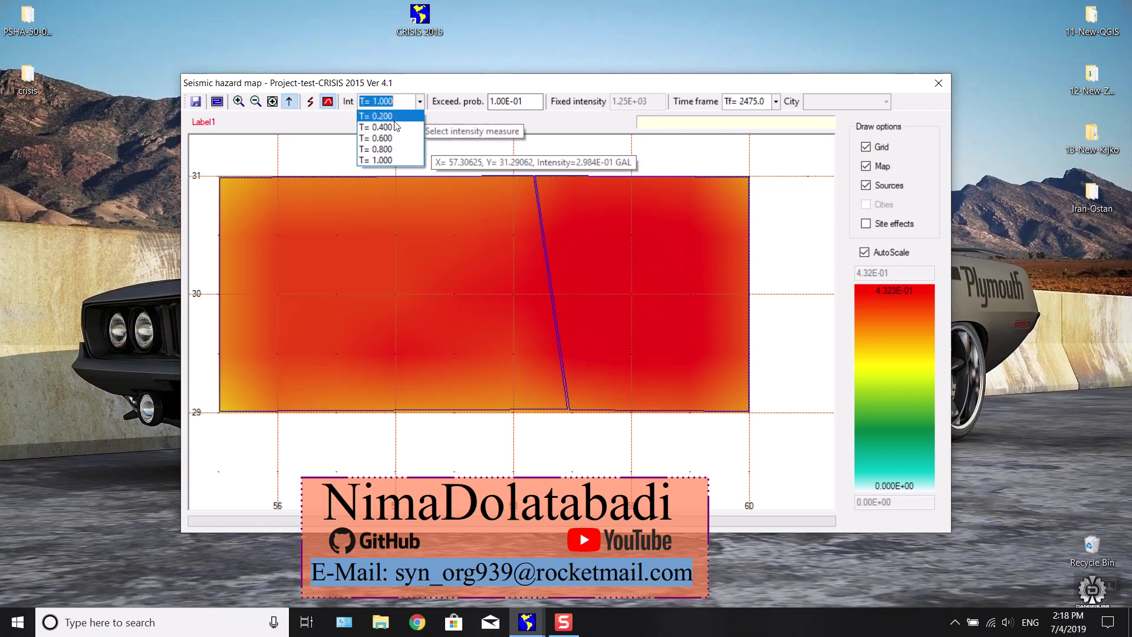
click(738, 106)
Set the hazard map's time frame to Tf=475.0 and its intensity period to T=0.600.
click(776, 101)
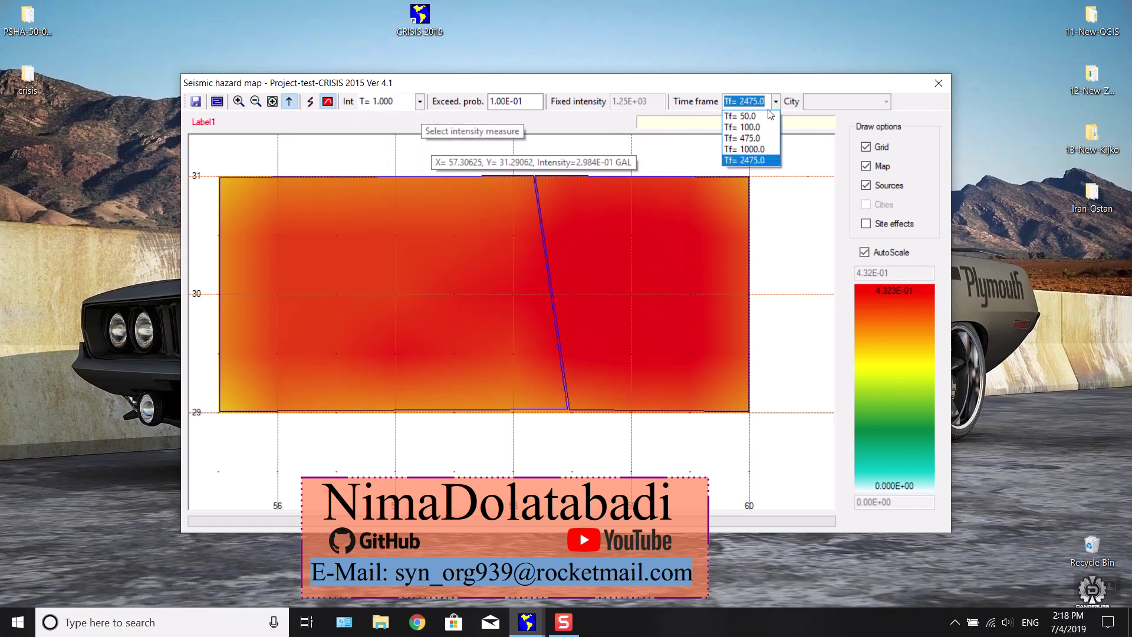
click(744, 159)
click(420, 104)
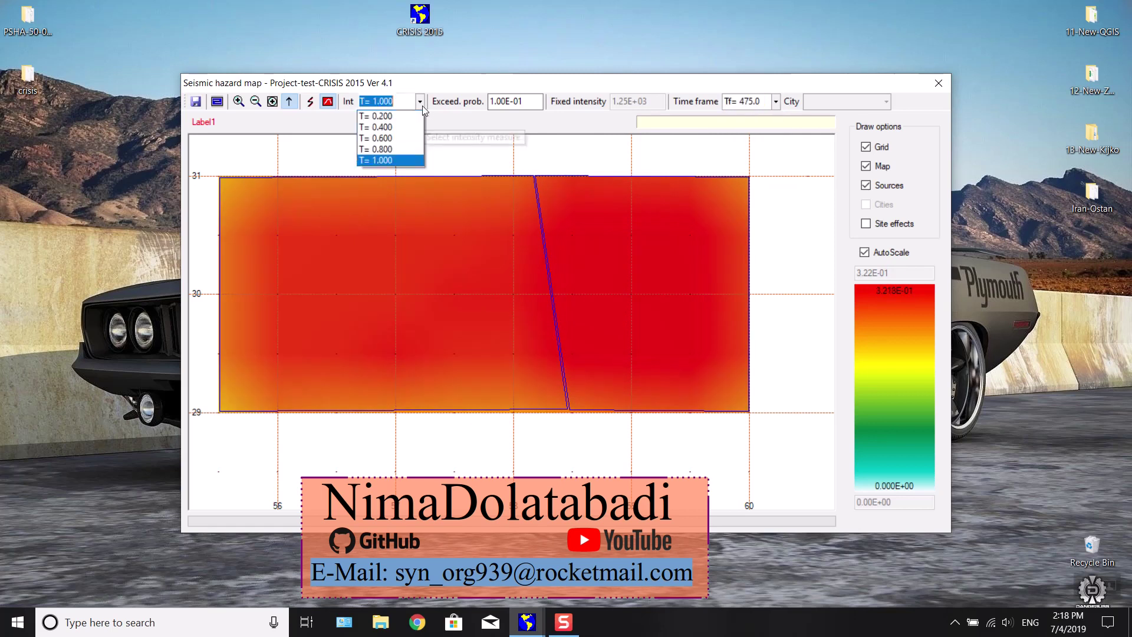
click(398, 139)
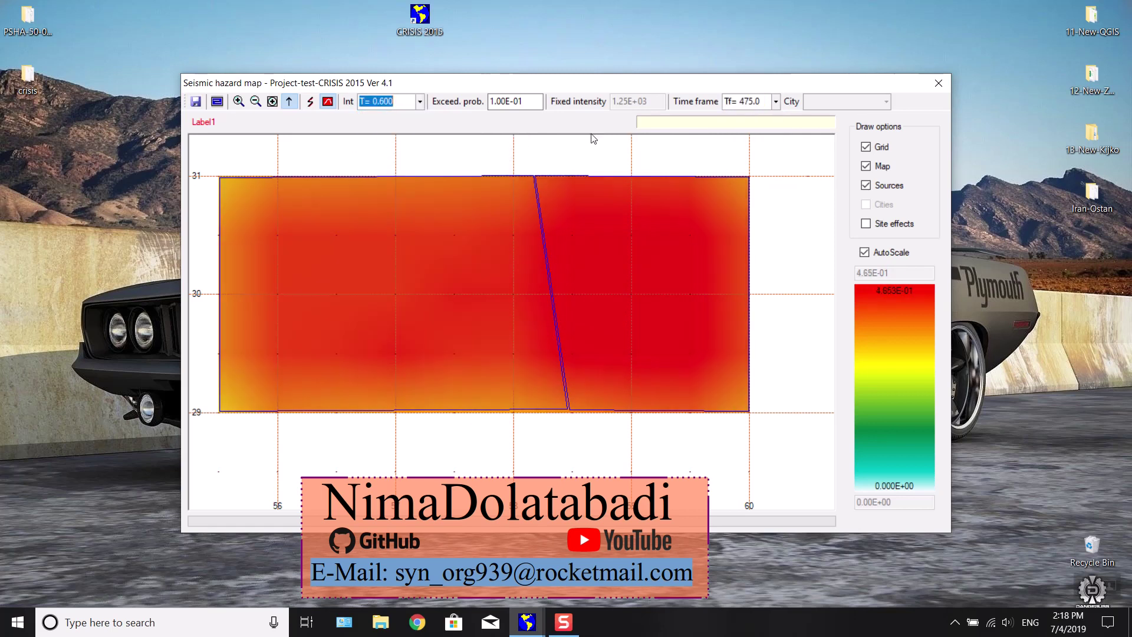
Save the hazard maps for all structural periods at TF=475 as XYZ files in the desktop crisis folder.
click(196, 102)
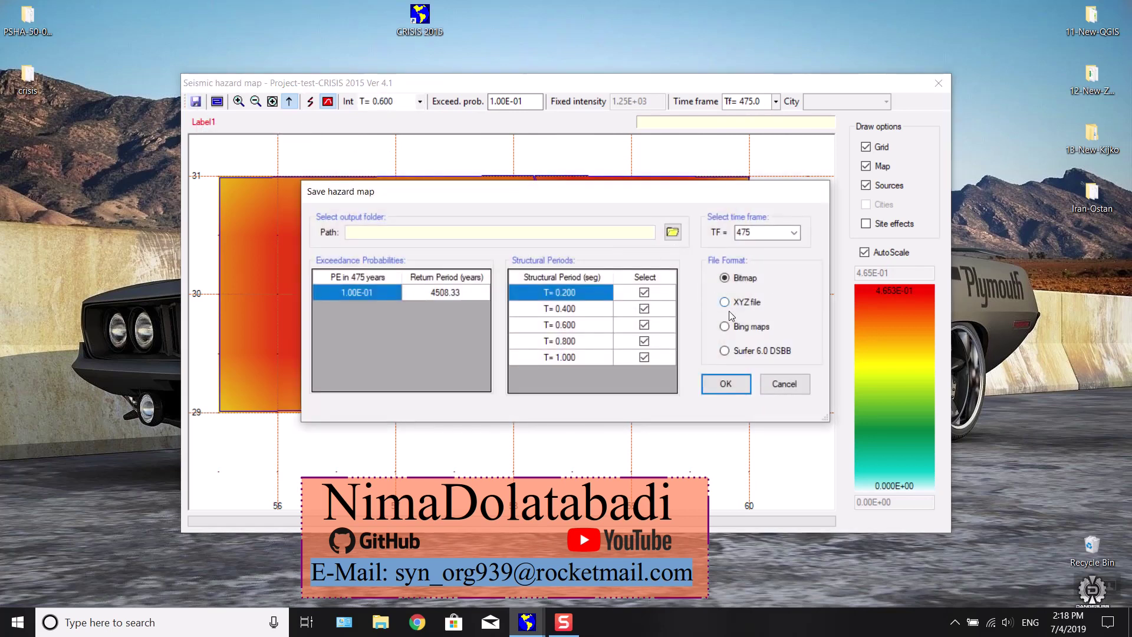
click(747, 305)
click(672, 231)
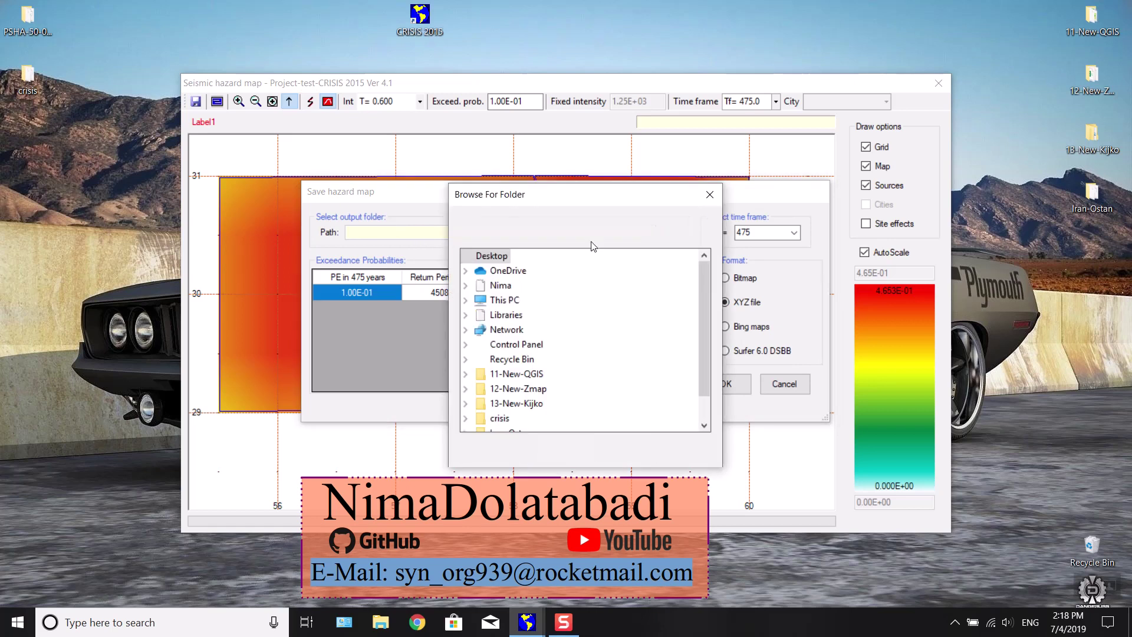
click(503, 419)
scroll(705, 384, down, 1)
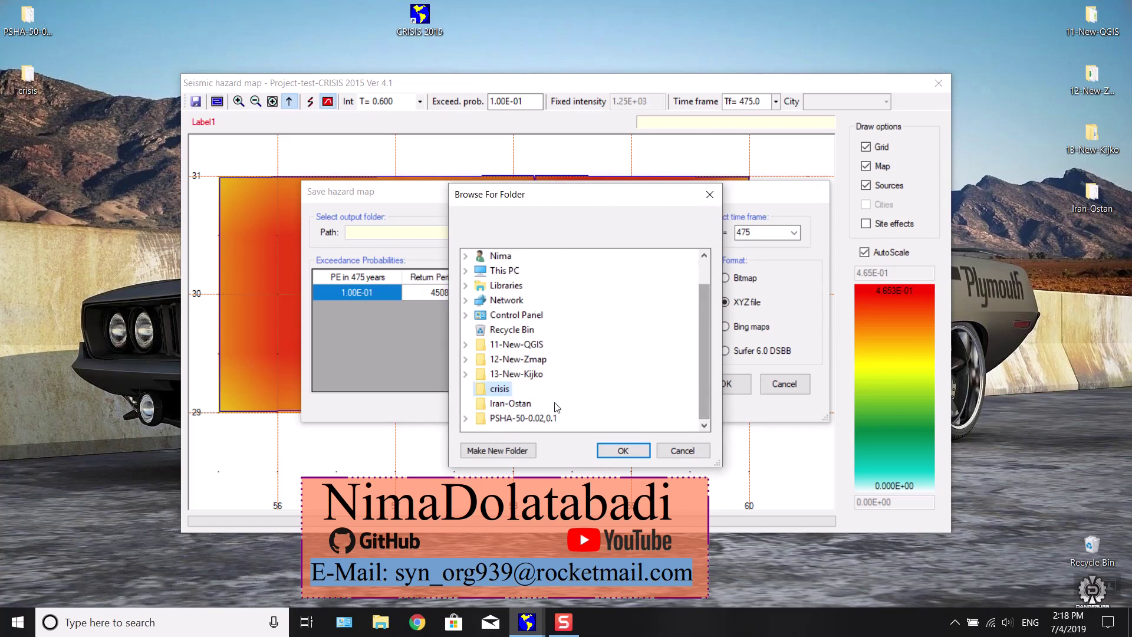
click(622, 450)
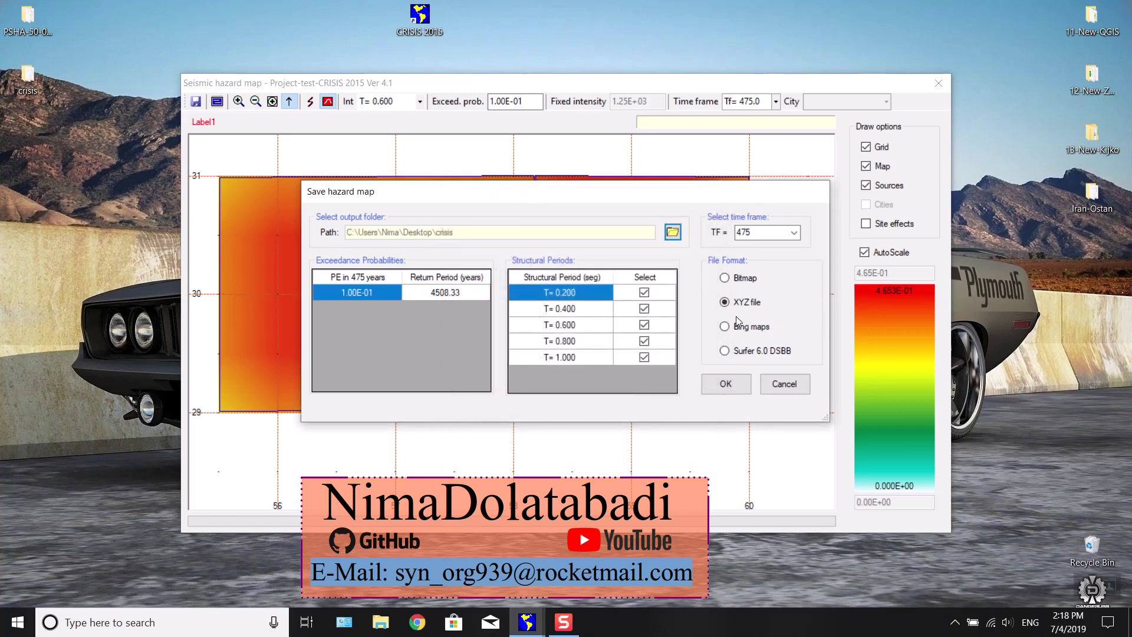
click(724, 383)
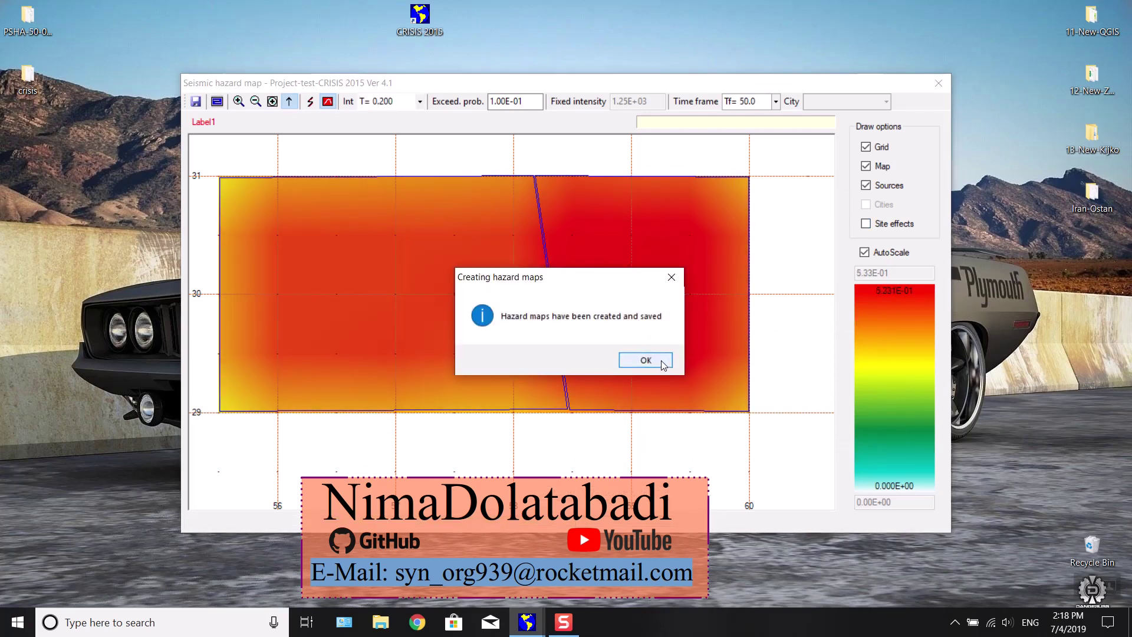
click(660, 360)
Open the crisis folder on the desktop in File Explorer and look through its output files.
double_click(1093, 197)
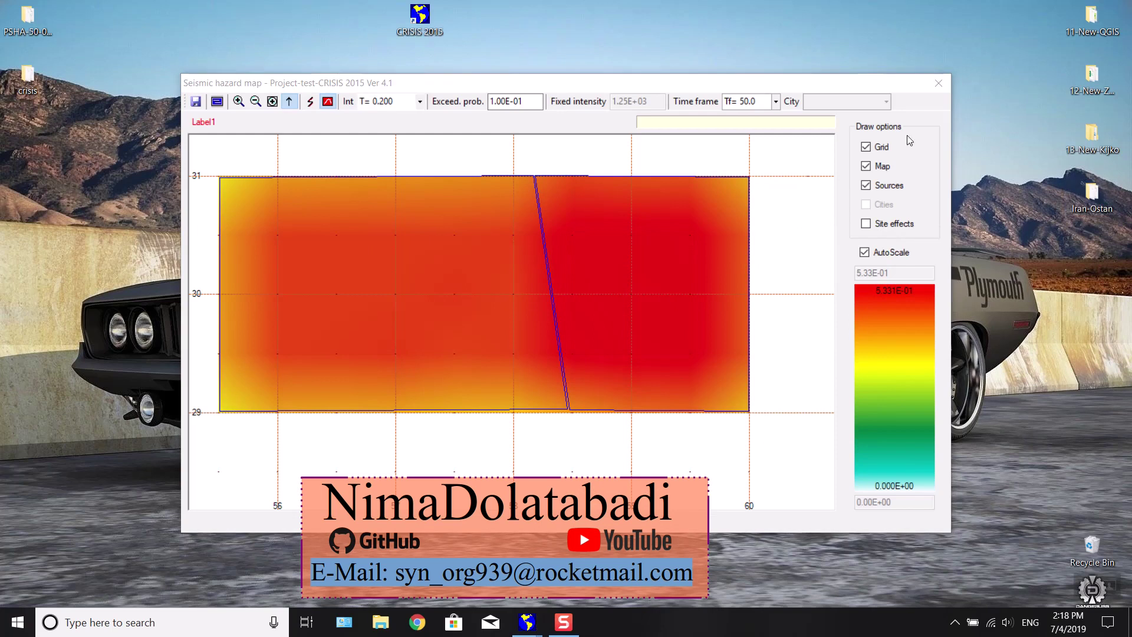
click(884, 74)
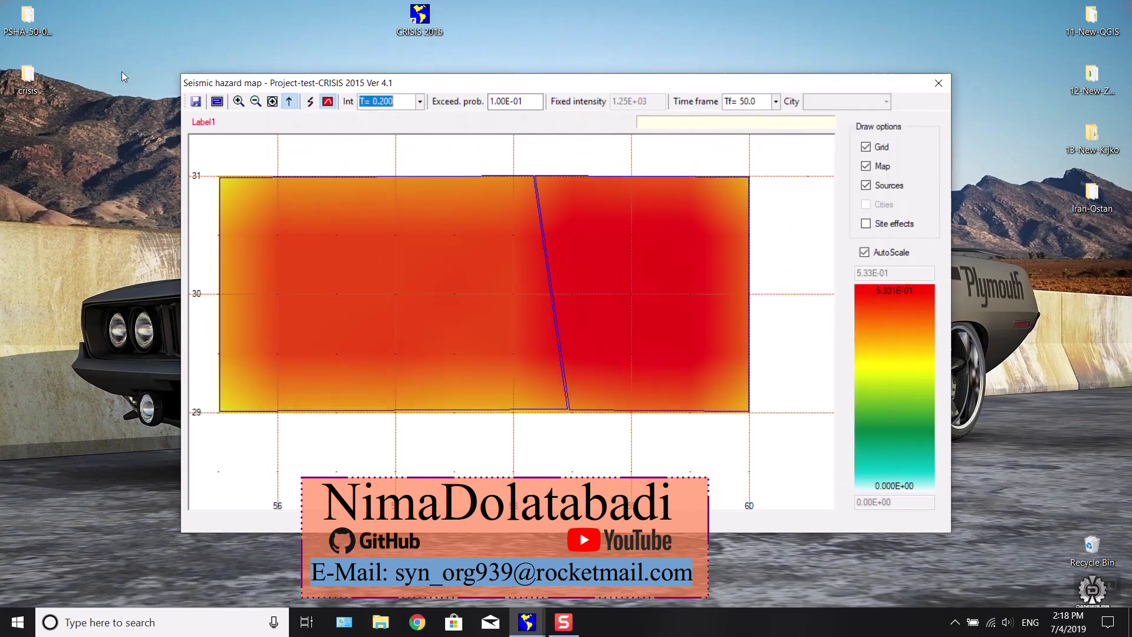
click(28, 80)
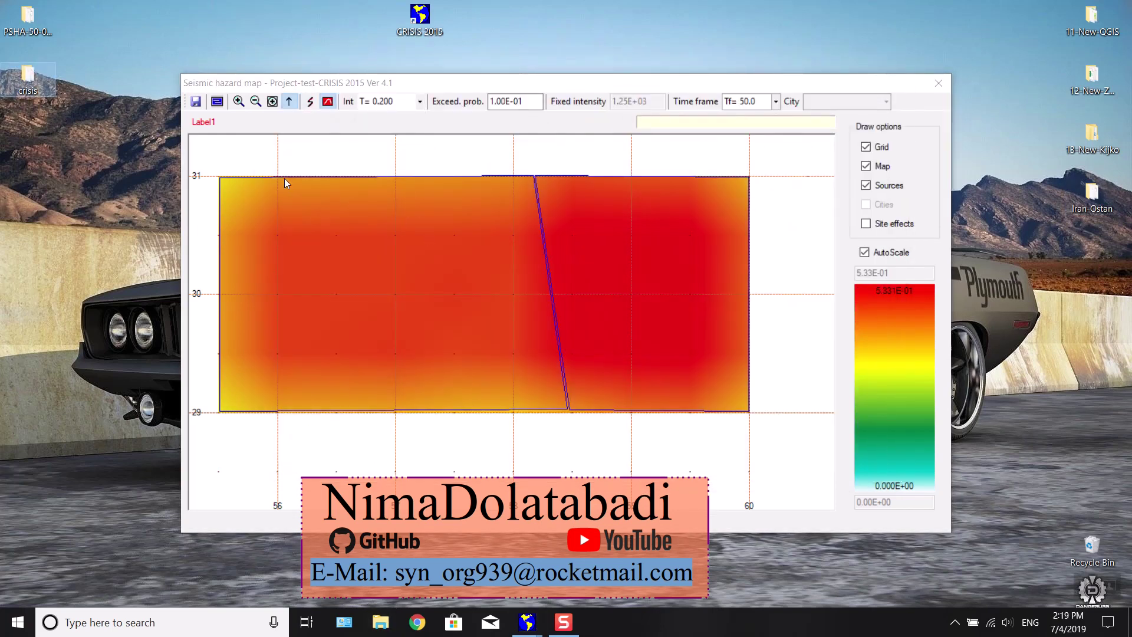
double_click(48, 82)
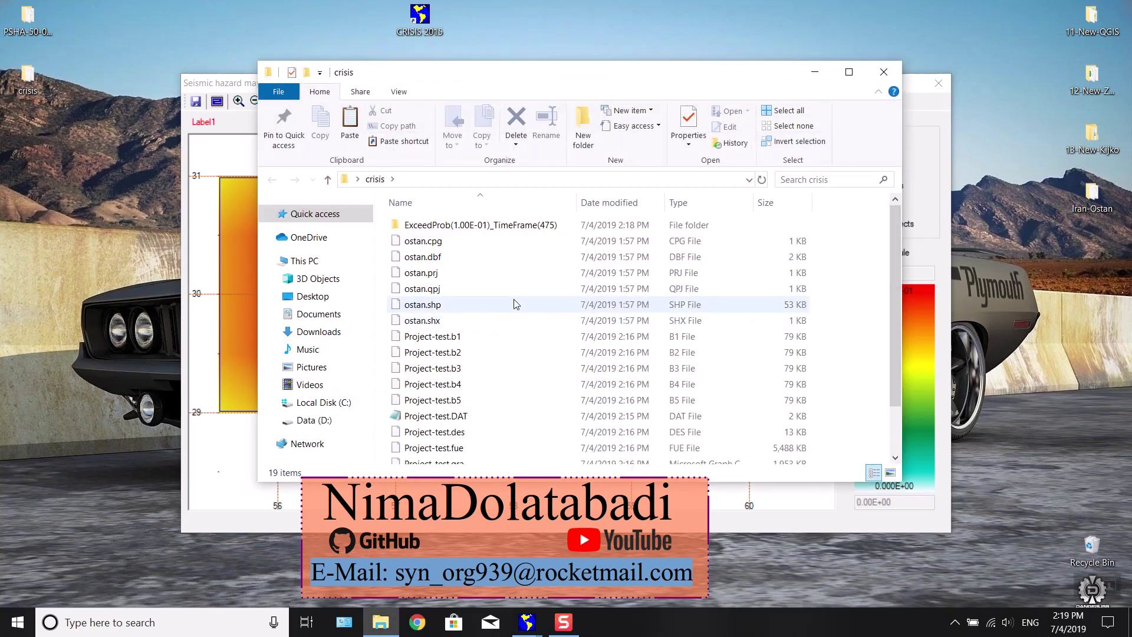
scroll(501, 312, down, 1)
scroll(490, 326, up, 1)
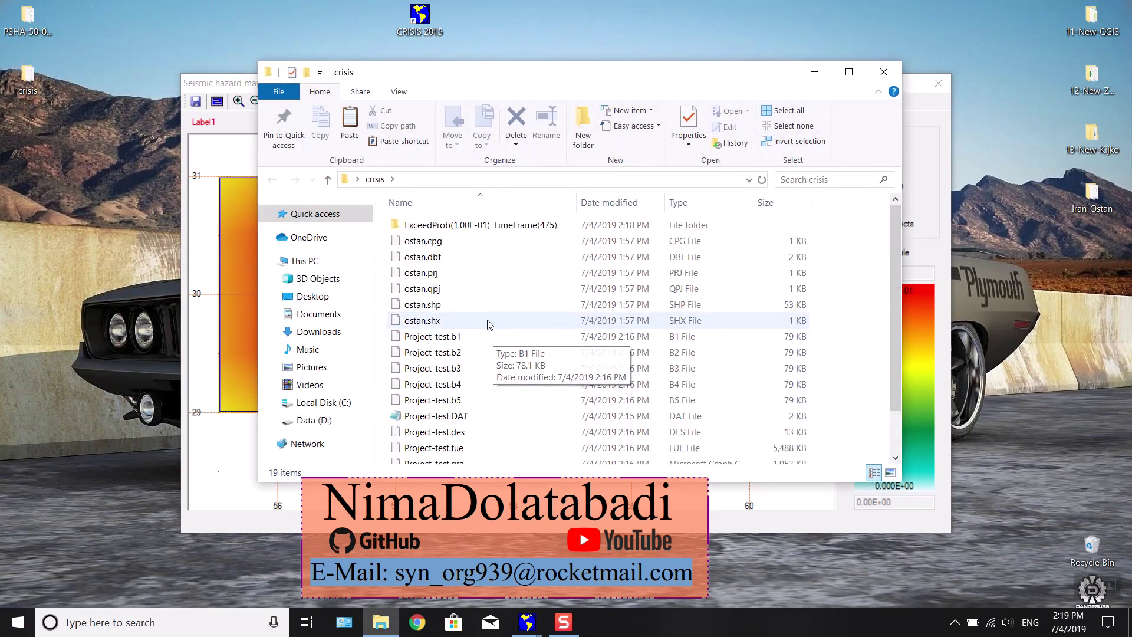
Open the ExceedProb(1.00E-01)_TimeFrame(475) folder, check the exported SeismicHazardGrid XYZ files, and close the File Explorer window.
click(514, 228)
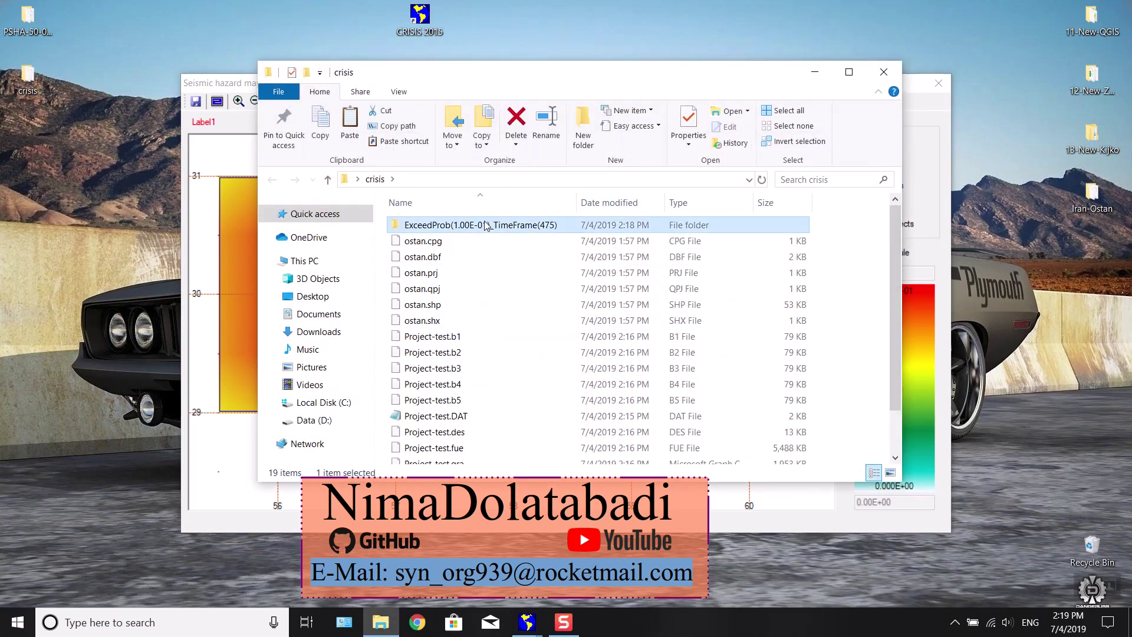
double_click(514, 227)
click(504, 260)
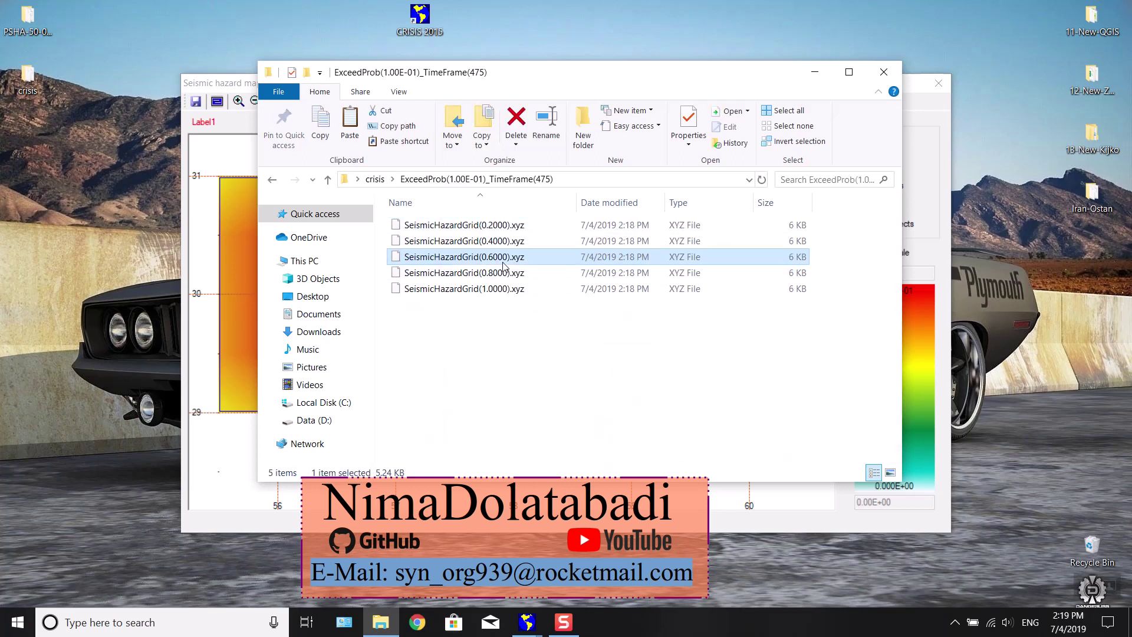
click(513, 240)
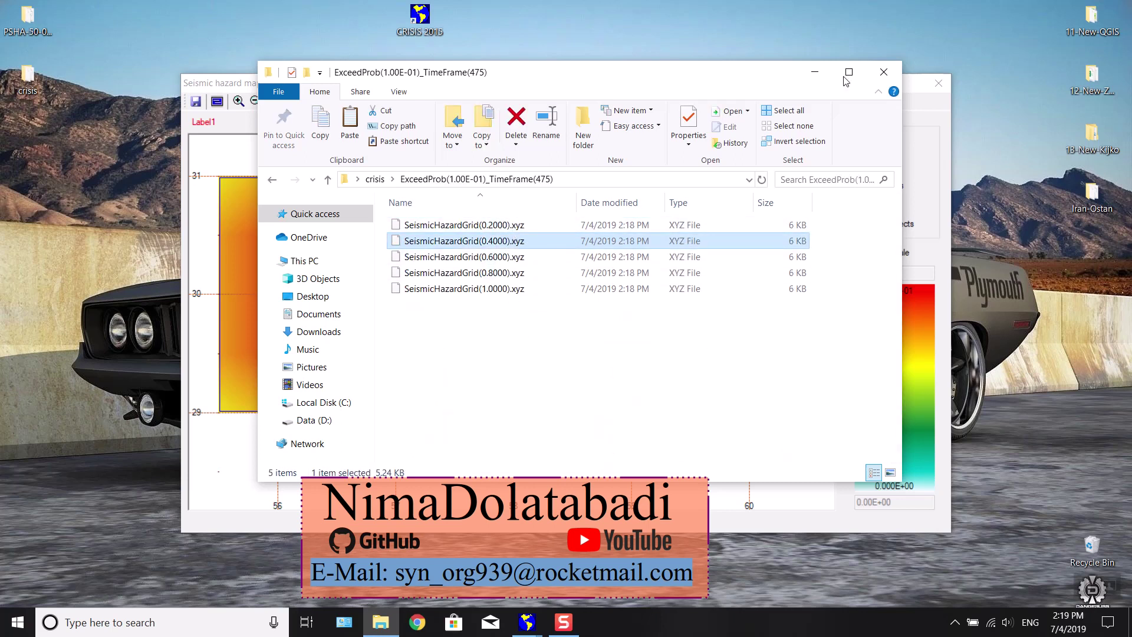
click(883, 72)
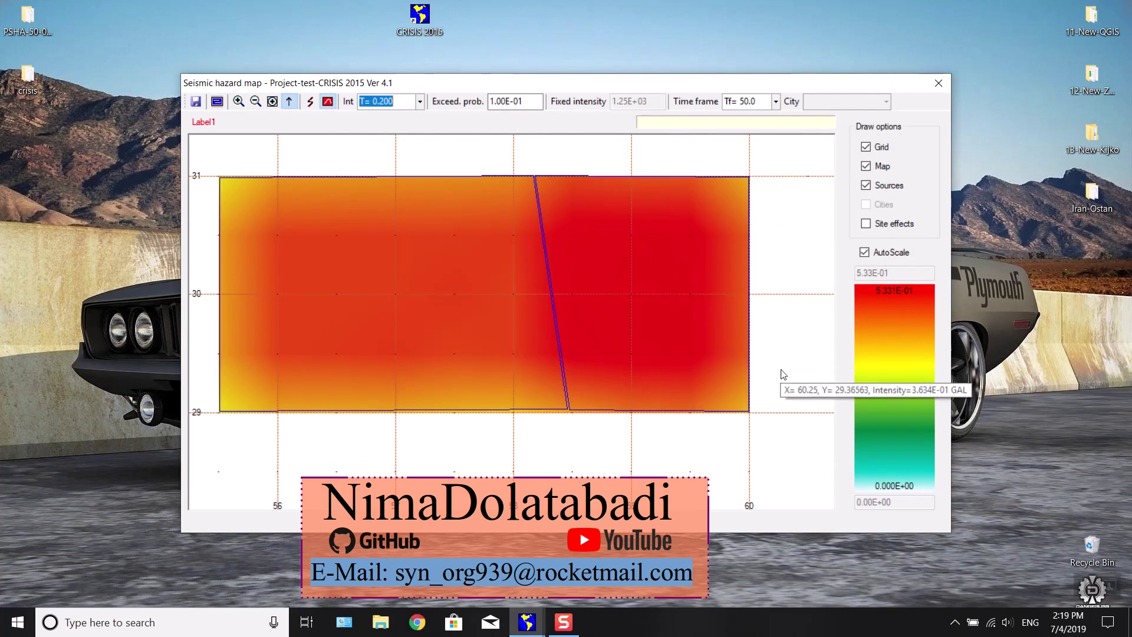